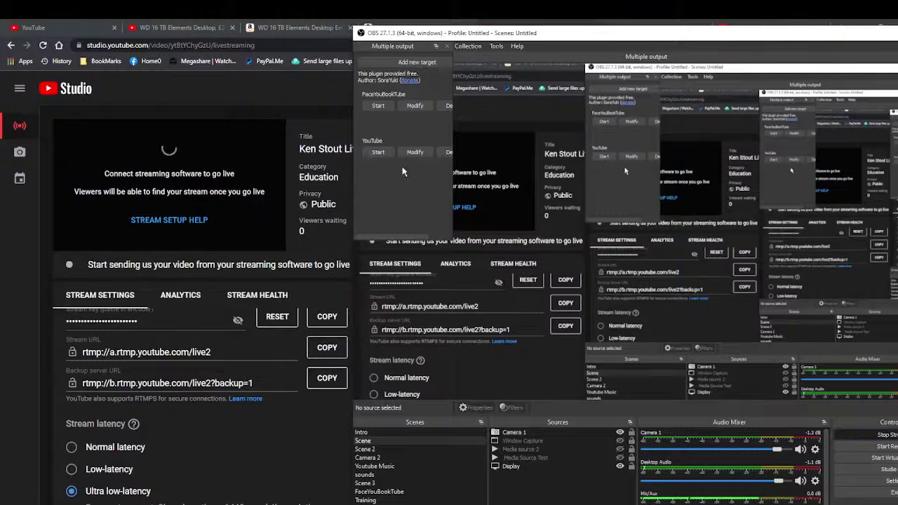
Step: Start broadcasting to the YouTube target from OBS's Multiple output panel
{"action": "left_click", "coordinate": [378, 153]}
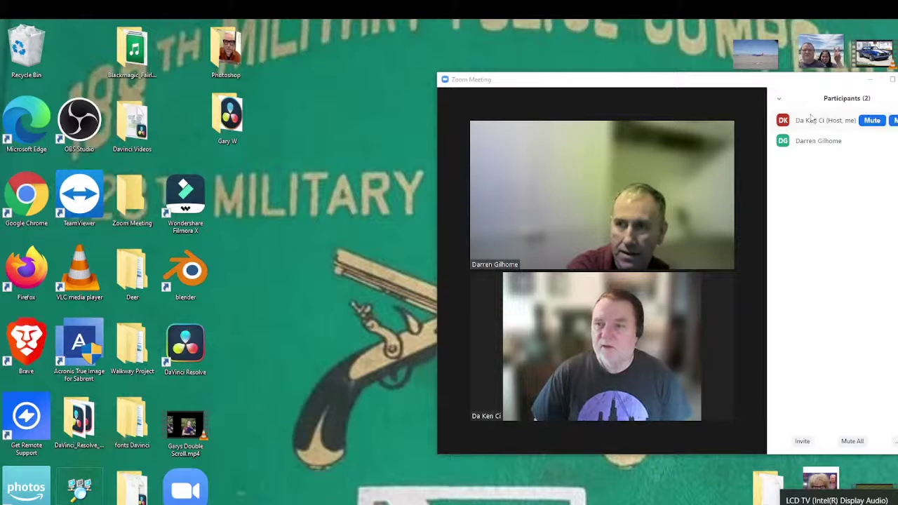
Step: Close Zoom's participants panel, minimize the meeting, and bring DaVinci Resolve's Fusion page forward
{"action": "left_click", "coordinate": [779, 101]}
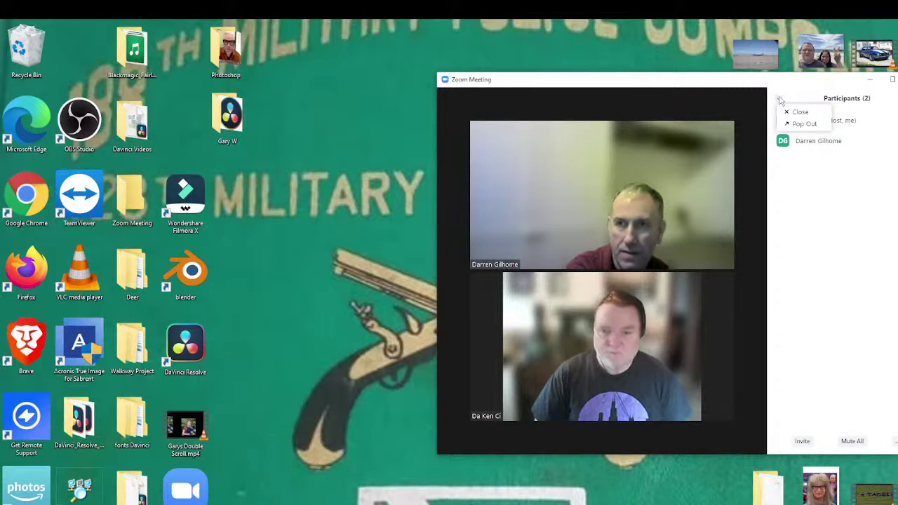
{"action": "left_click", "coordinate": [794, 113]}
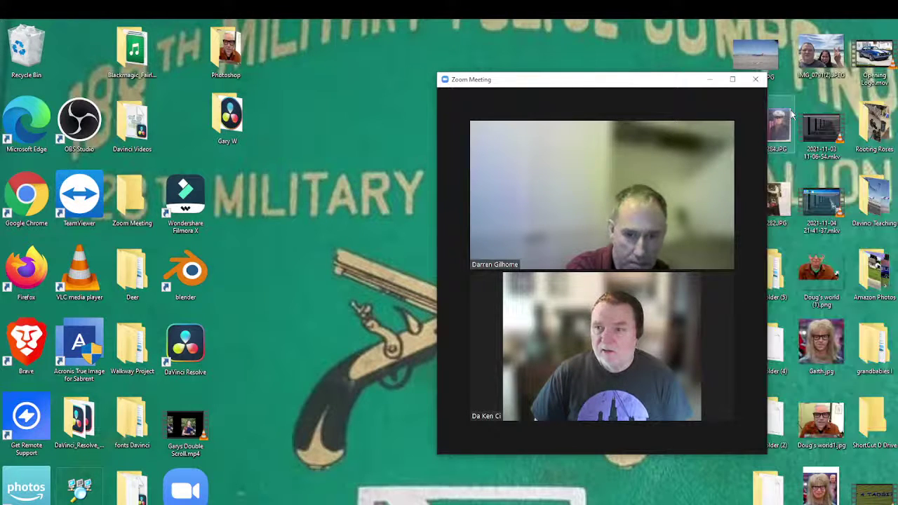
{"action": "left_click", "coordinate": [710, 79]}
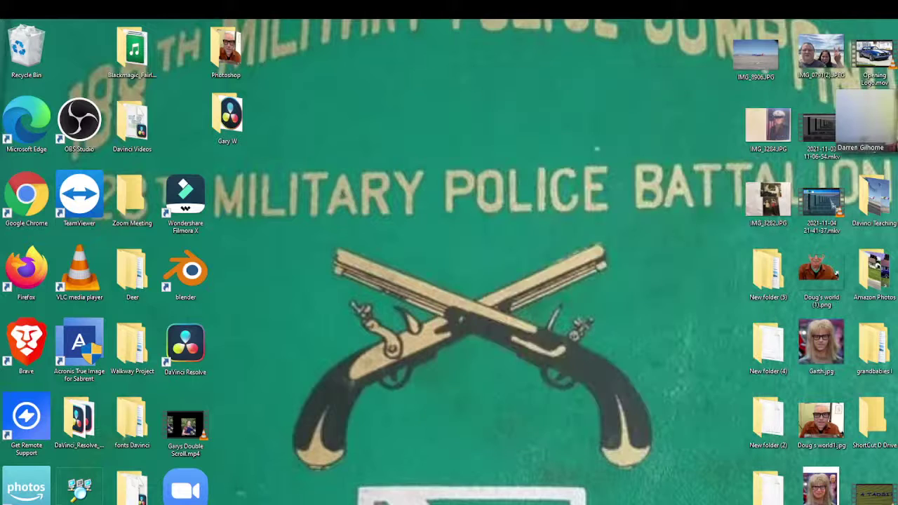
{"action": "key", "text": "alt+Tab"}
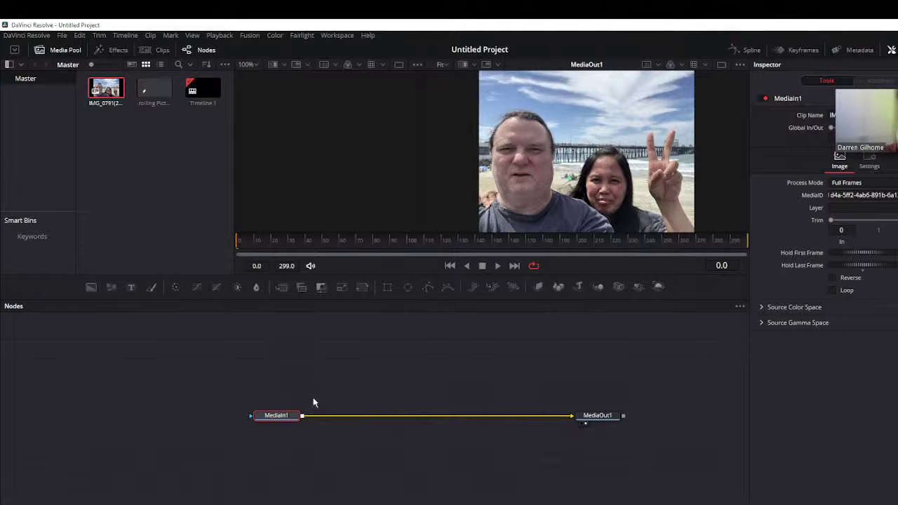
Step: Unlink MediaIn1 from MediaOut1 and connect a new Text1 node to MediaOut1 instead
{"action": "mouse_move", "coordinate": [529, 415]}
{"action": "left_mouse_down"}
{"action": "mouse_move", "coordinate": [301, 429]}
{"action": "mouse_move", "coordinate": [282, 345]}
{"action": "left_mouse_up"}
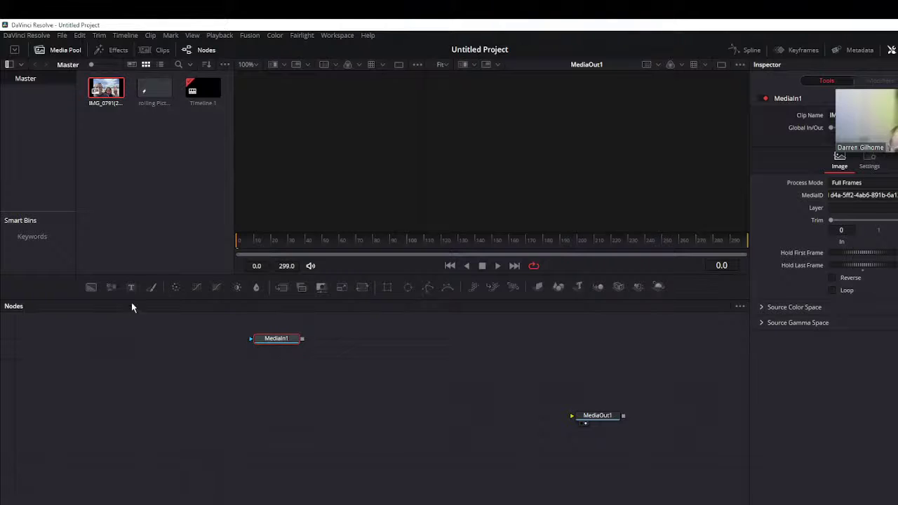
{"action": "mouse_move", "coordinate": [131, 288]}
{"action": "left_mouse_down"}
{"action": "mouse_move", "coordinate": [287, 416]}
{"action": "mouse_move", "coordinate": [586, 421]}
{"action": "left_mouse_up"}
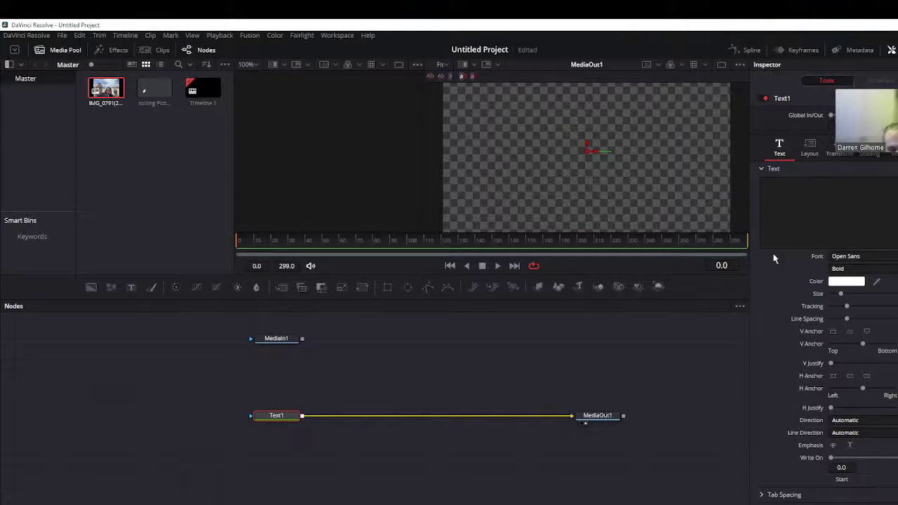
{"action": "left_click", "coordinate": [810, 148]}
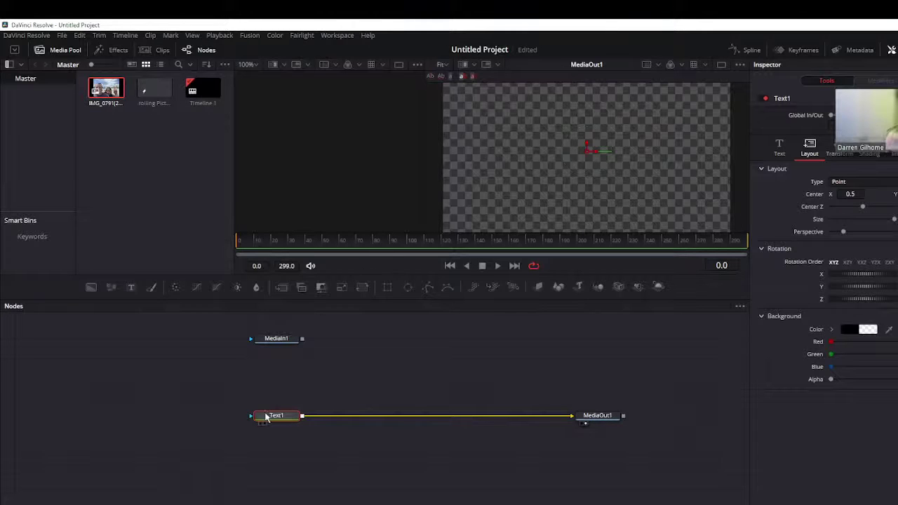
Step: Preview Text1 on its own and enter 'text' as its text
{"action": "key", "text": "1"}
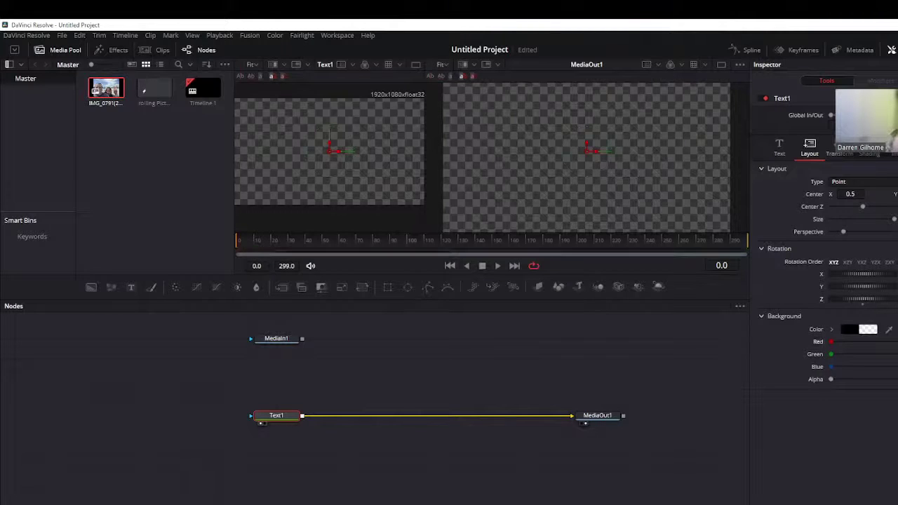
{"action": "left_click", "coordinate": [778, 147]}
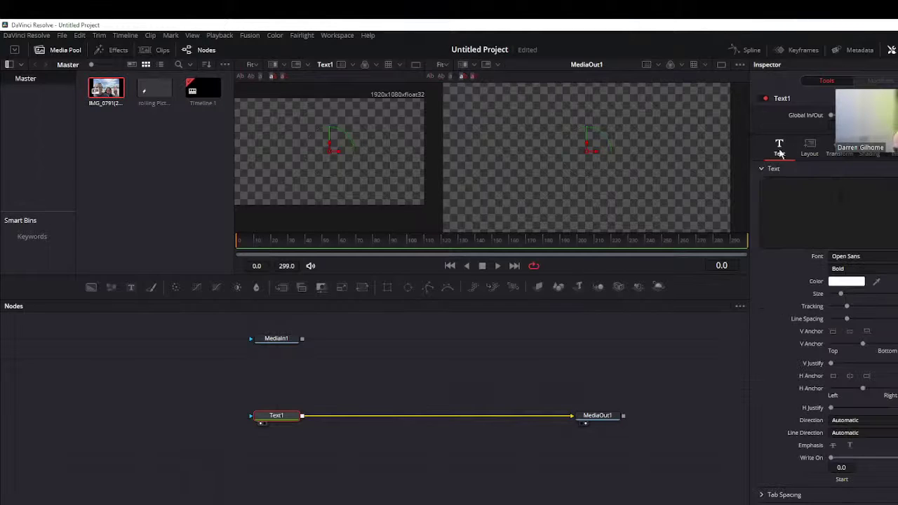
{"action": "type", "text": "text"}
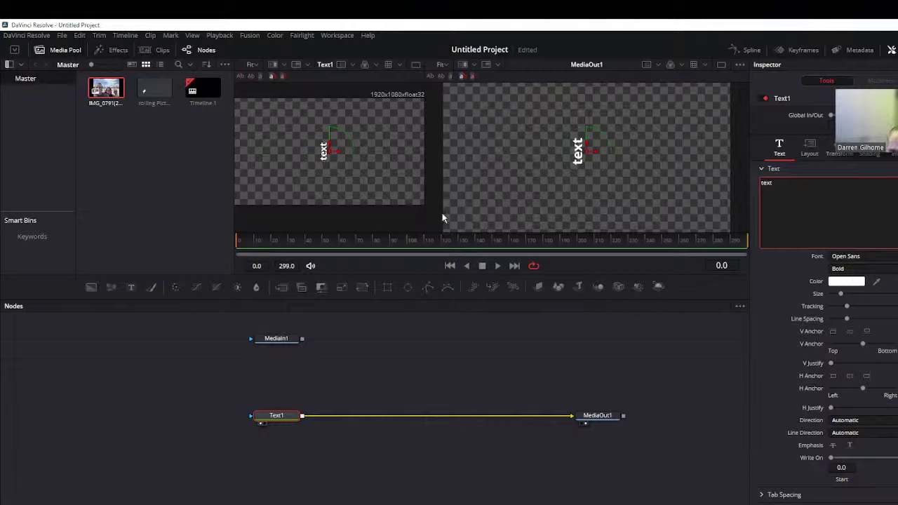
{"action": "left_click", "coordinate": [286, 341]}
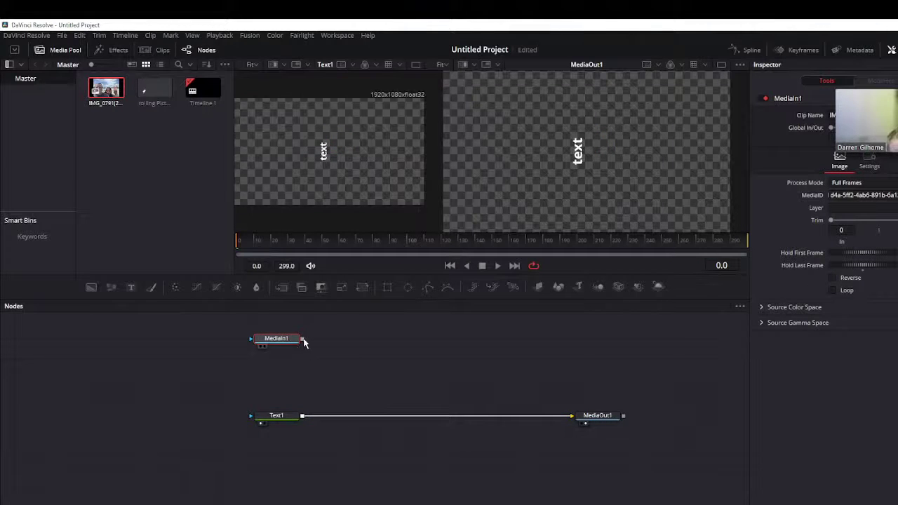
Step: Rewire MediaIn1 into MediaOut1 in place of Text1 and view the beach photo
{"action": "mouse_move", "coordinate": [302, 338]}
{"action": "left_mouse_down"}
{"action": "mouse_move", "coordinate": [569, 357]}
{"action": "mouse_move", "coordinate": [597, 417]}
{"action": "left_mouse_up"}
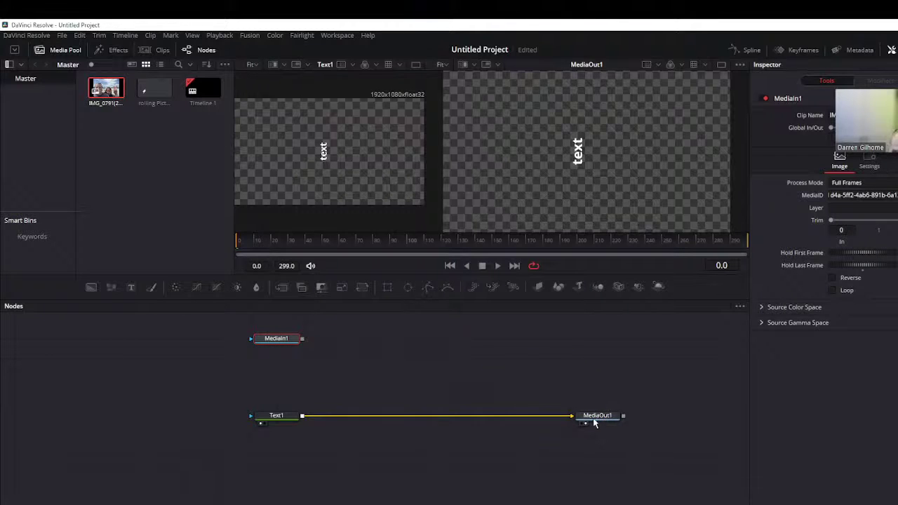
{"action": "left_click", "coordinate": [520, 422]}
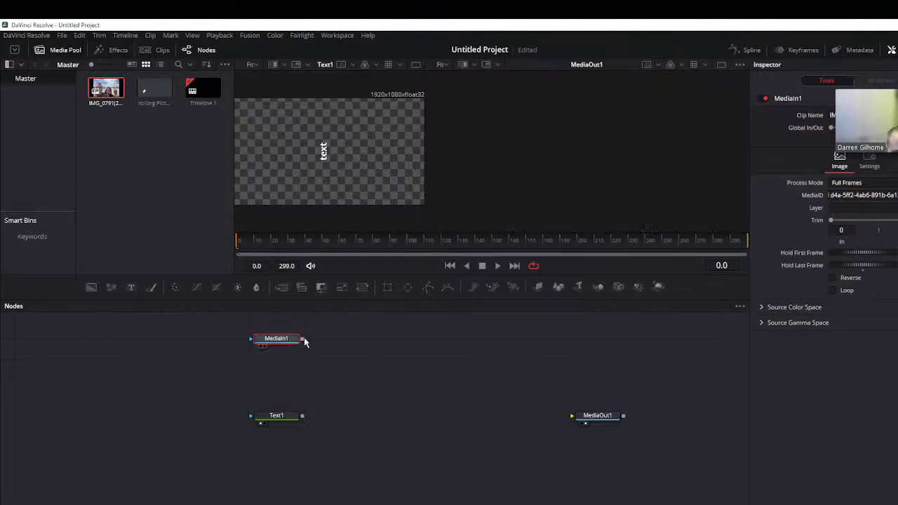
{"action": "left_click_drag", "start_coordinate": [304, 339], "coordinate": [597, 416]}
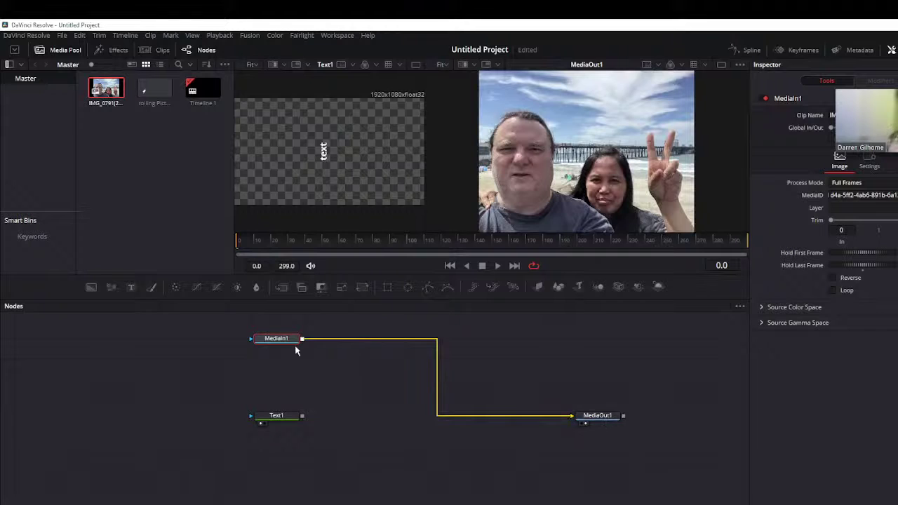
{"action": "key", "text": "1"}
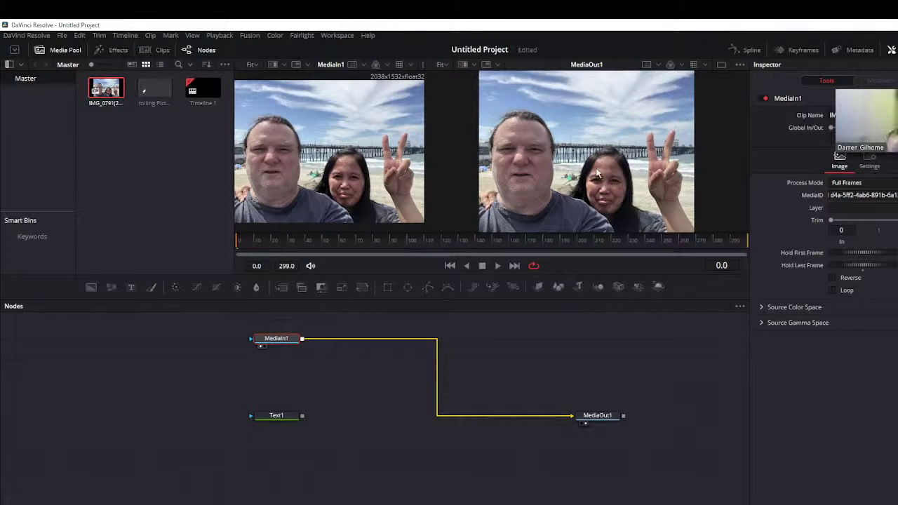
Step: Check MediaIn1's settings in the Inspector and save the project with Ctrl+S
{"action": "left_click_drag", "start_coordinate": [867, 143], "coordinate": [840, 489]}
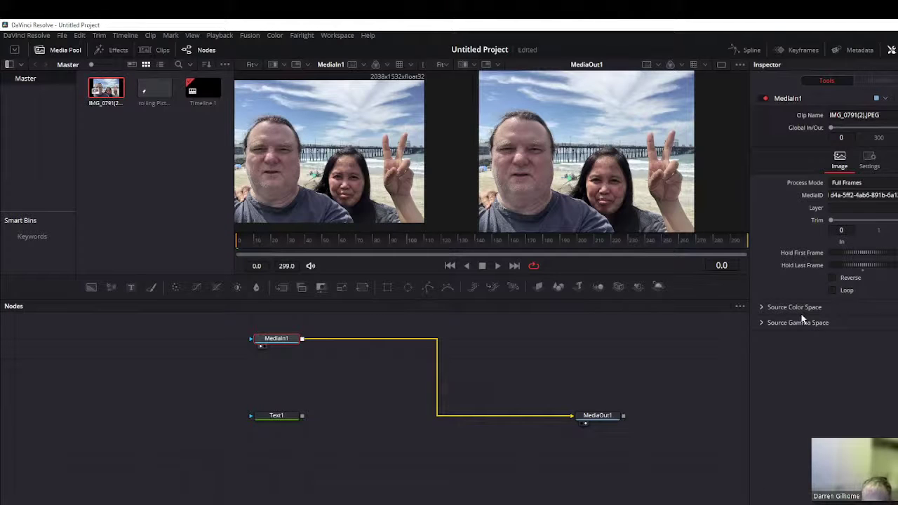
{"action": "left_click", "coordinate": [869, 159]}
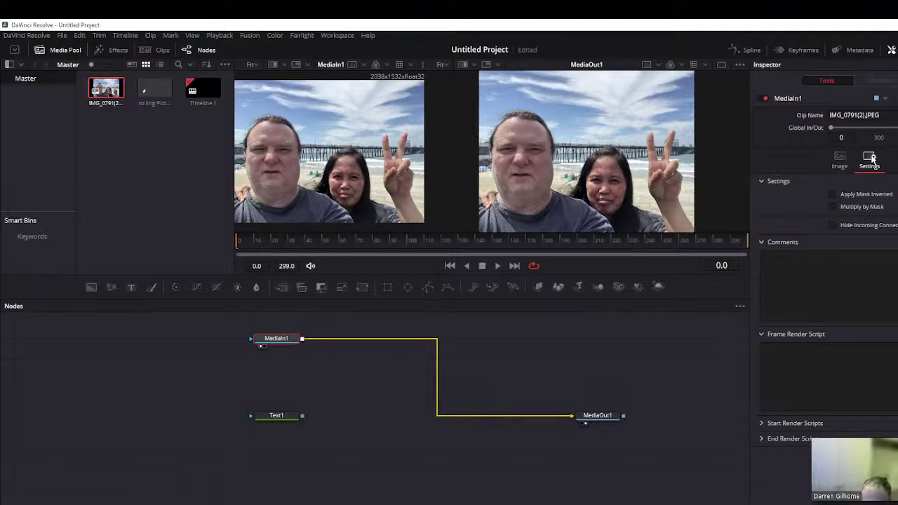
{"action": "left_click", "coordinate": [839, 160]}
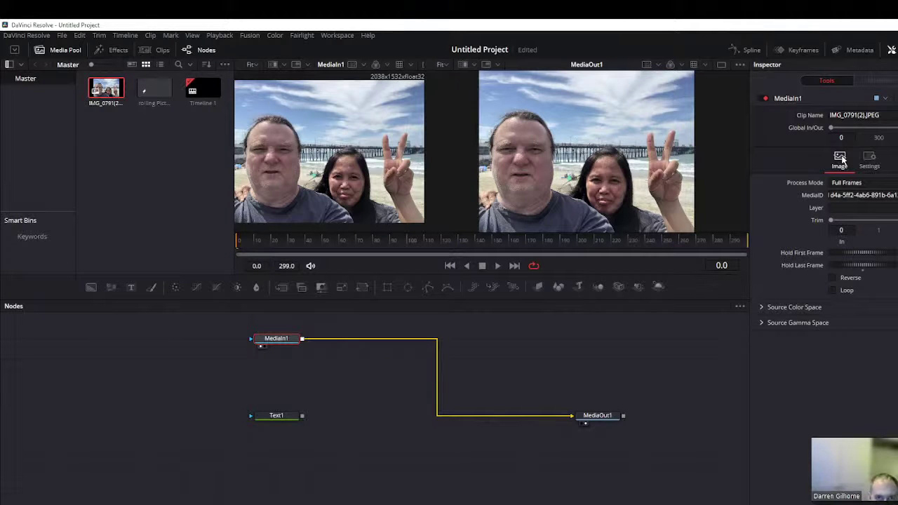
{"action": "key", "text": "ctrl+s"}
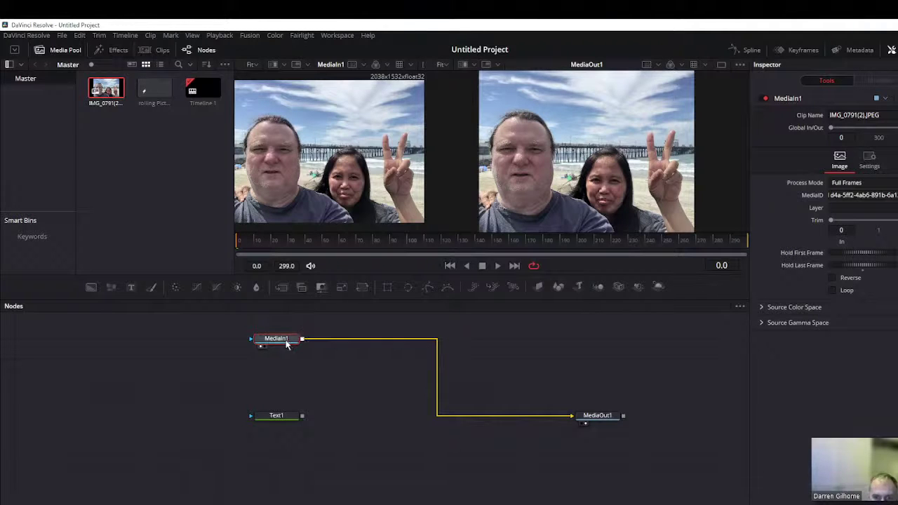
{"action": "mouse_move", "coordinate": [284, 342]}
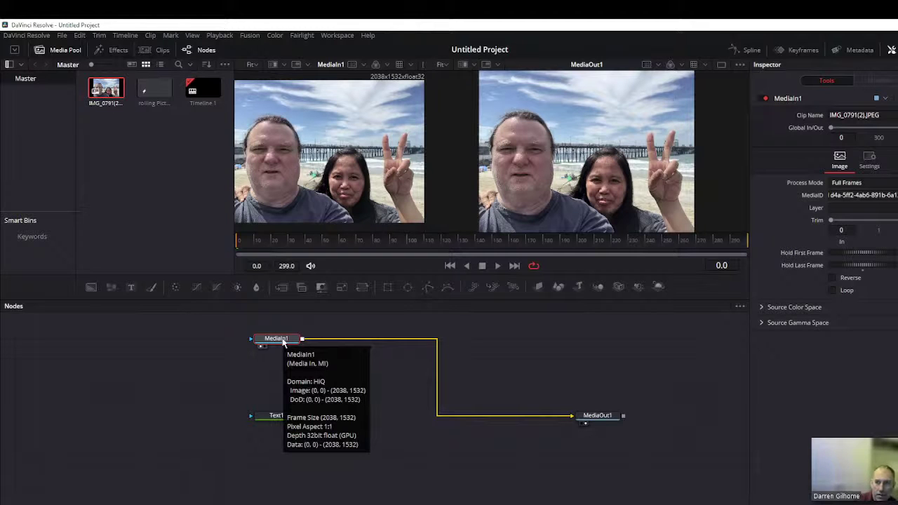
Step: Insert a Merge1 node and feed MediaIn1 into its background input
{"action": "left_click_drag", "start_coordinate": [572, 415], "coordinate": [417, 317]}
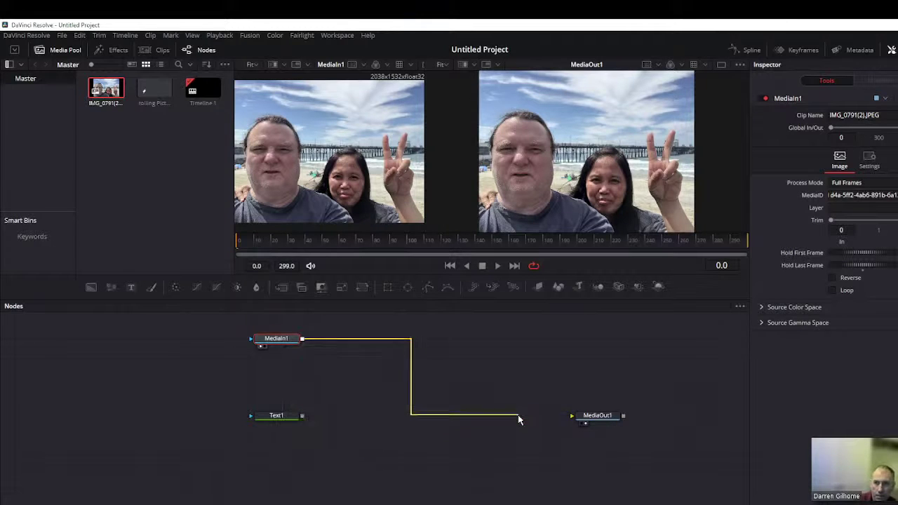
{"action": "left_click_drag", "start_coordinate": [281, 287], "coordinate": [390, 383]}
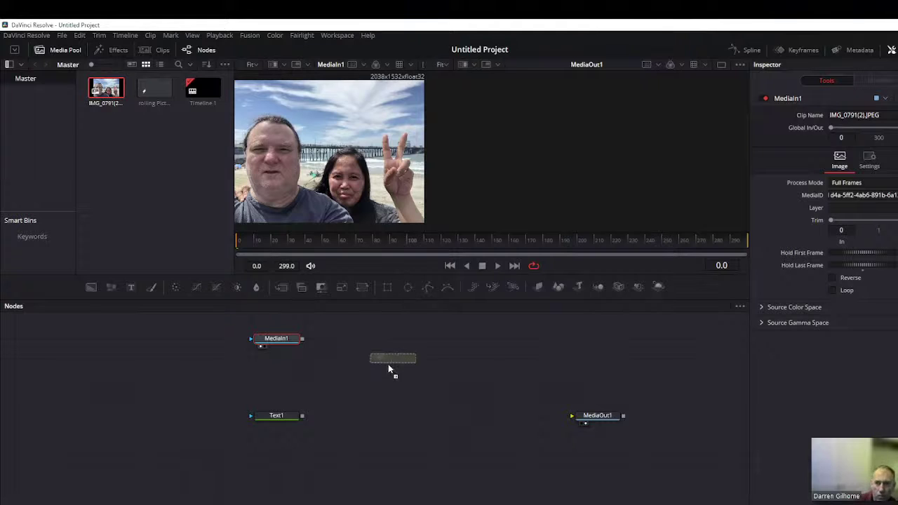
{"action": "mouse_move", "coordinate": [303, 339]}
{"action": "left_mouse_down"}
{"action": "mouse_move", "coordinate": [393, 377]}
{"action": "mouse_move", "coordinate": [590, 416]}
{"action": "left_mouse_up"}
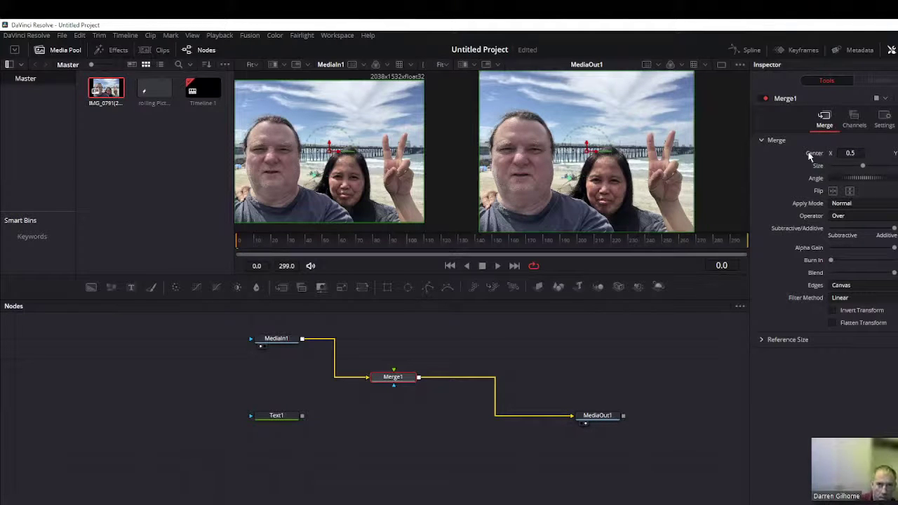
Step: Test Merge1's Angle by rotating, reset it to zero, and move to the Edit page
{"action": "mouse_move", "coordinate": [864, 180]}
{"action": "left_mouse_down"}
{"action": "mouse_move", "coordinate": [847, 190]}
{"action": "mouse_move", "coordinate": [886, 184]}
{"action": "left_mouse_up"}
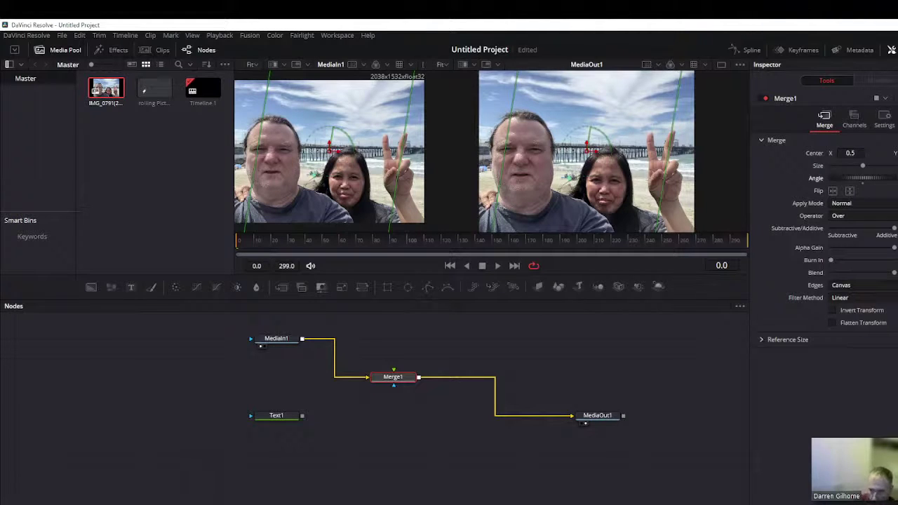
{"action": "left_click_drag", "start_coordinate": [886, 184], "coordinate": [870, 184]}
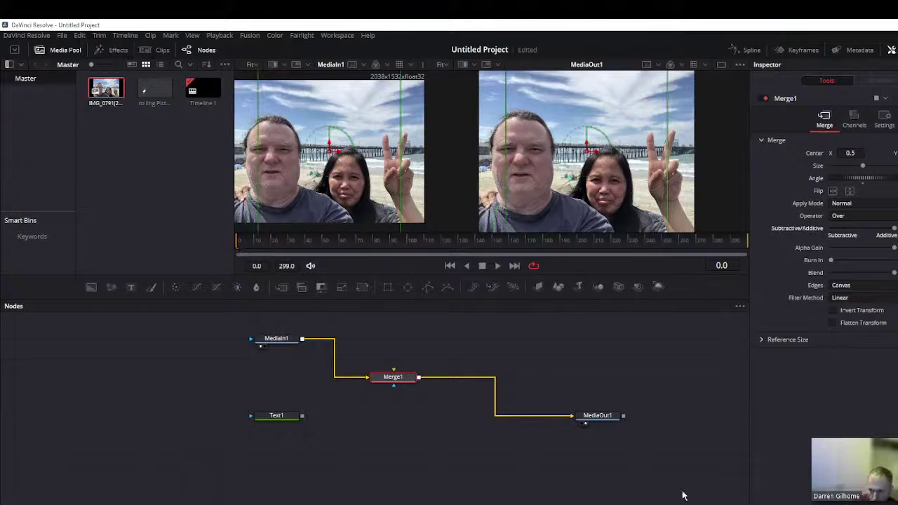
{"action": "left_click", "coordinate": [425, 502]}
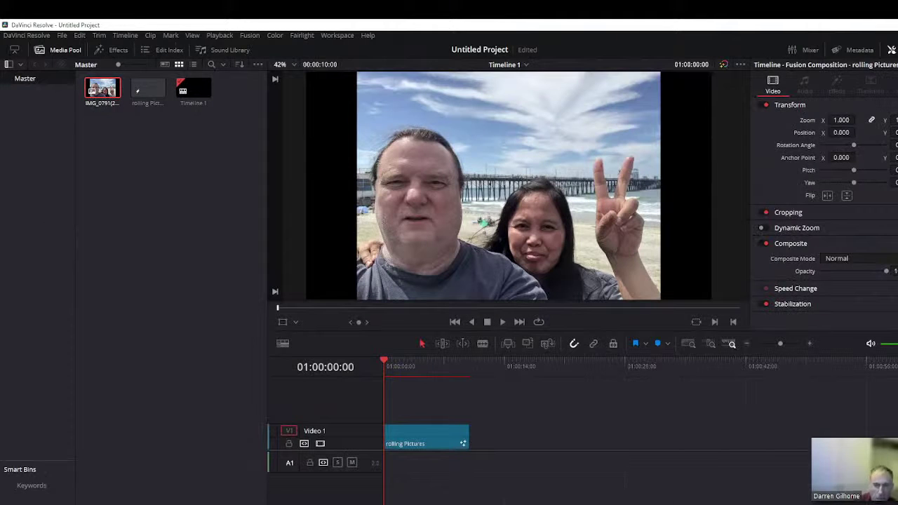
Step: Play the Fusion clip on the timeline, stop, step back, and return to Fusion
{"action": "key", "text": "space"}
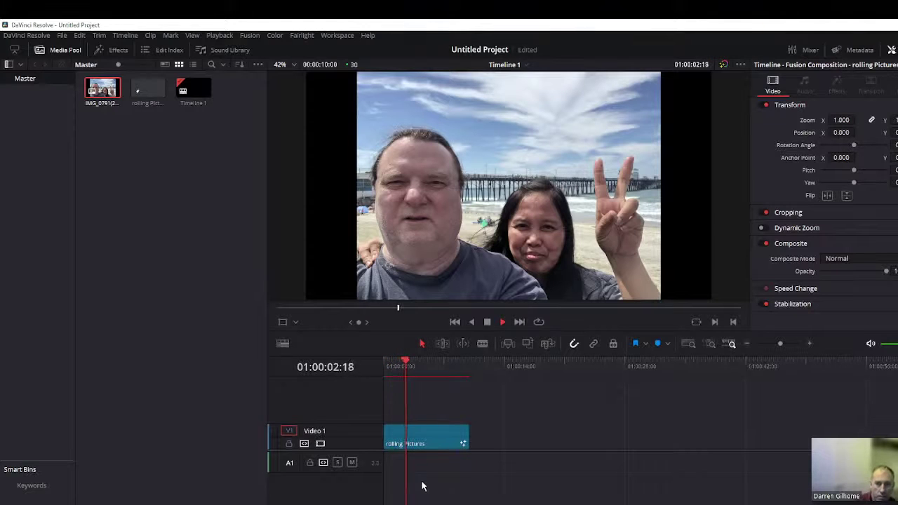
{"action": "left_click", "coordinate": [488, 322]}
{"action": "left_click", "coordinate": [414, 364]}
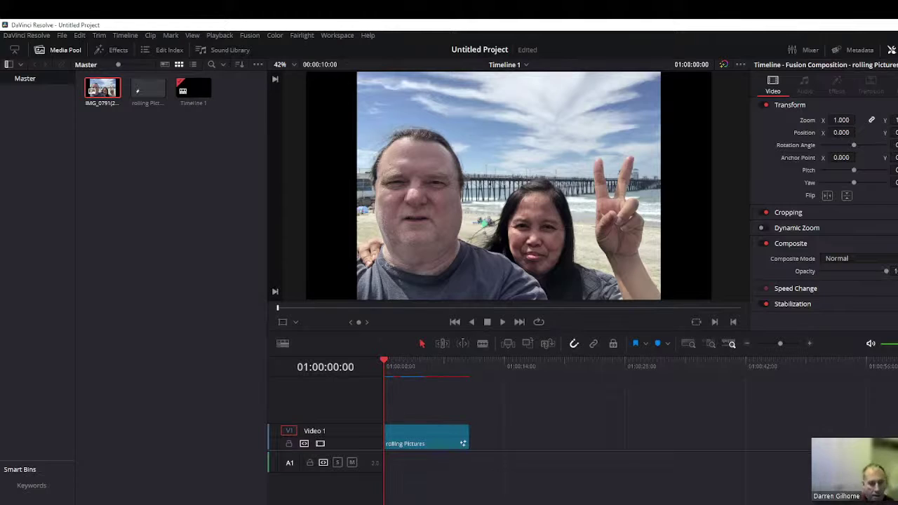
{"action": "key", "text": "shift+5"}
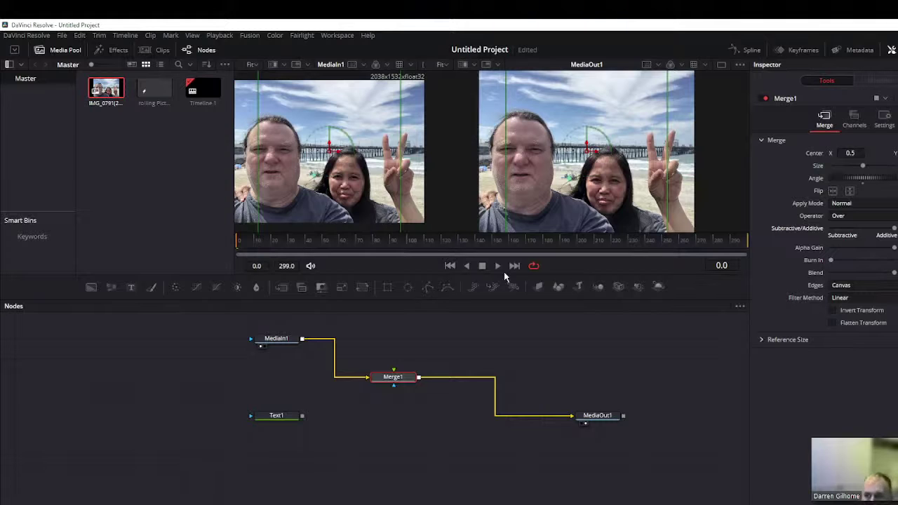
Step: Around frame 77, shrink Merge1's selfie with Size and shift its Center left
{"action": "mouse_move", "coordinate": [286, 240]}
{"action": "left_mouse_down"}
{"action": "mouse_move", "coordinate": [370, 240]}
{"action": "mouse_move", "coordinate": [242, 249]}
{"action": "left_mouse_up"}
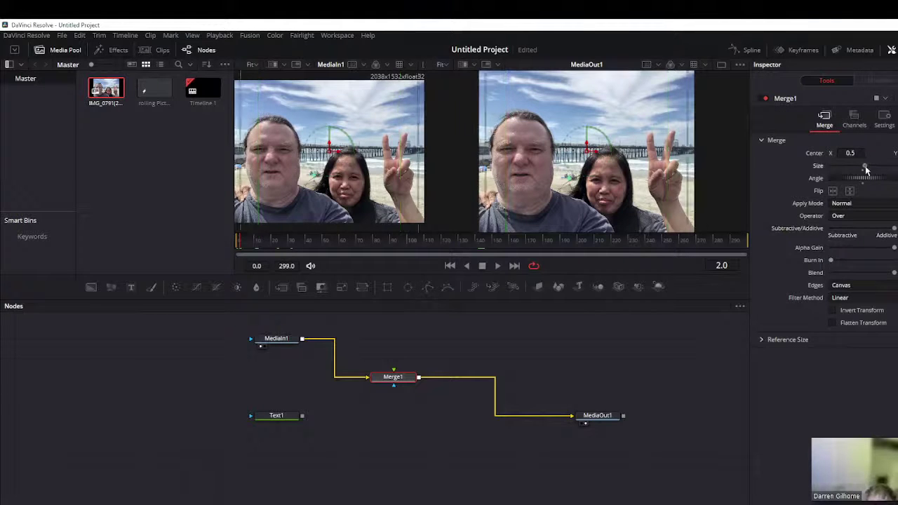
{"action": "left_click_drag", "start_coordinate": [867, 172], "coordinate": [851, 173]}
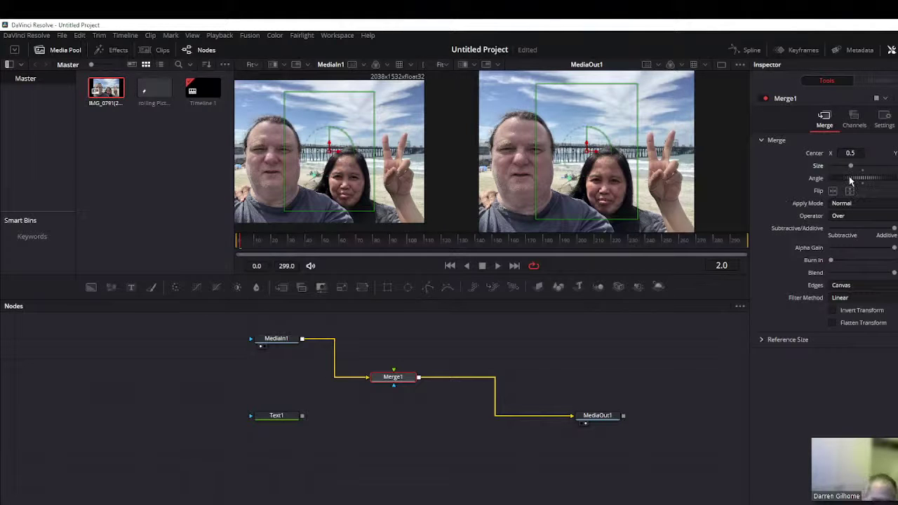
{"action": "left_click_drag", "start_coordinate": [850, 153], "coordinate": [815, 153]}
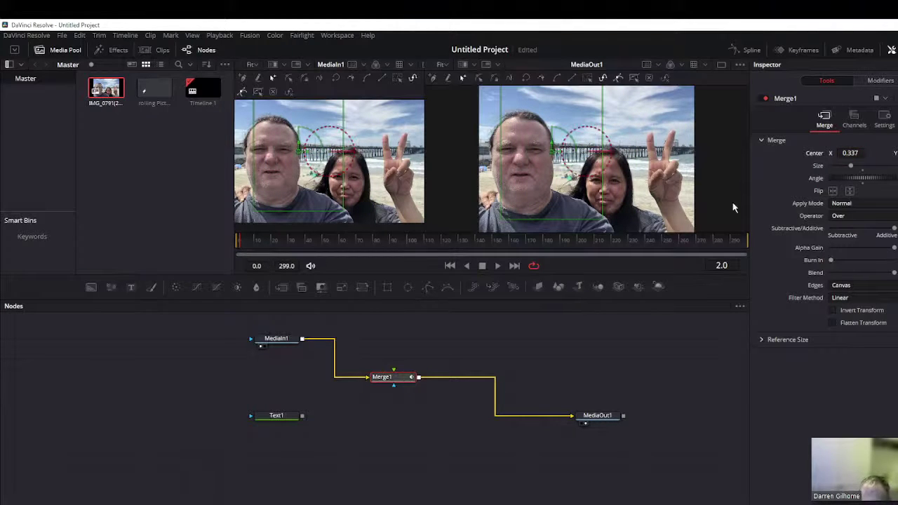
Step: Keyframe Merge1's Center at frame 205 and slide it off right to X 1.264907
{"action": "left_click_drag", "start_coordinate": [324, 242], "coordinate": [588, 240]}
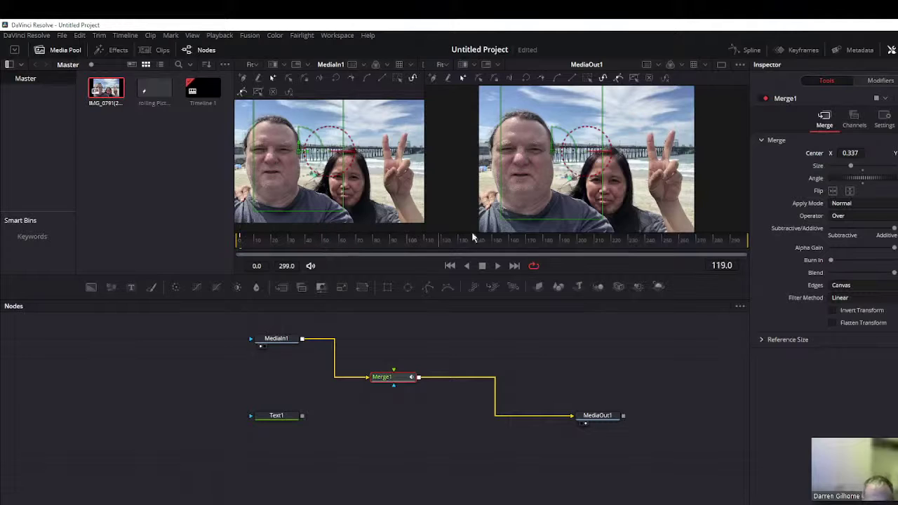
{"action": "right_click", "coordinate": [824, 158]}
{"action": "left_click", "coordinate": [829, 163]}
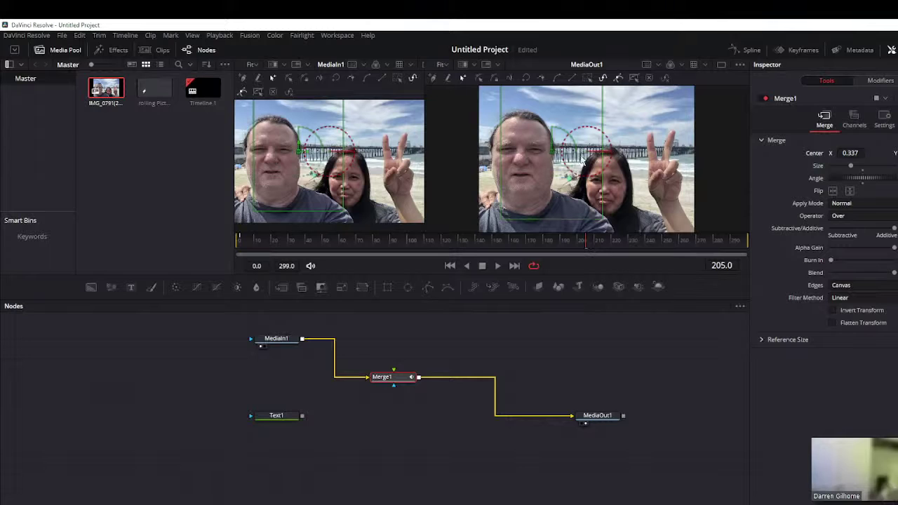
{"action": "mouse_move", "coordinate": [588, 154]}
{"action": "left_mouse_down"}
{"action": "mouse_move", "coordinate": [558, 157]}
{"action": "mouse_move", "coordinate": [753, 159]}
{"action": "left_mouse_up"}
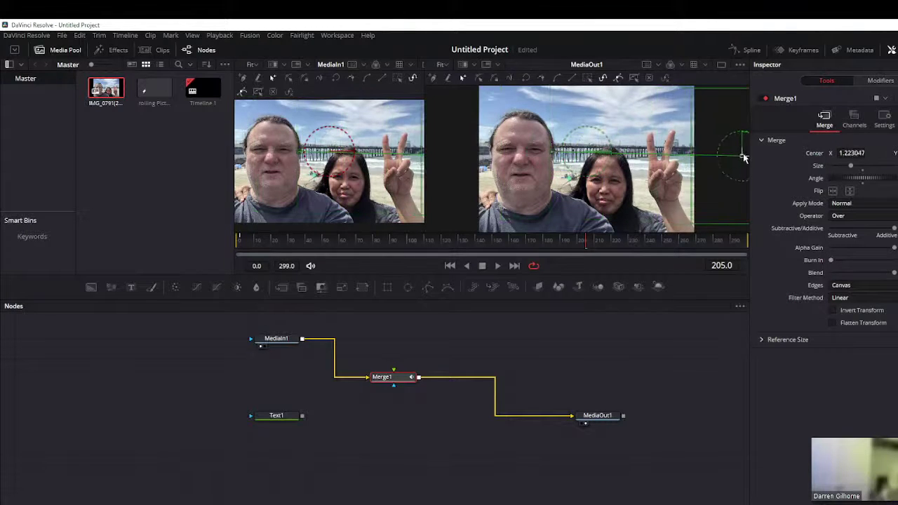
{"action": "right_click", "coordinate": [813, 157]}
{"action": "key", "text": "Escape"}
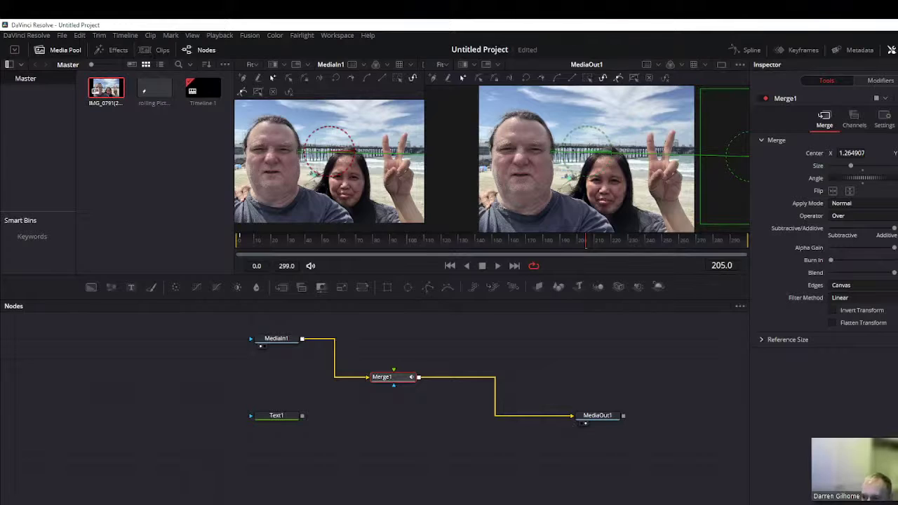
{"action": "key", "text": "shift+4"}
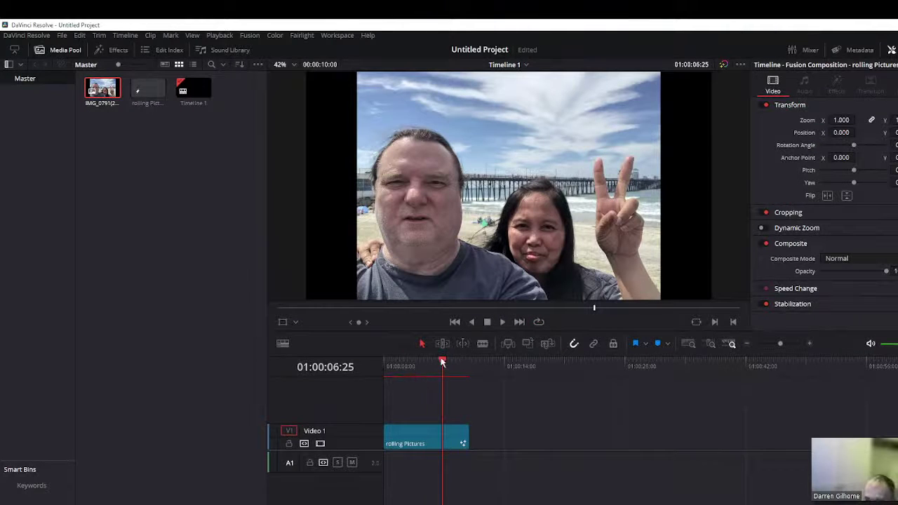
Step: Replay the timeline from the start to preview the sliding selfie
{"action": "left_click_drag", "start_coordinate": [442, 362], "coordinate": [372, 365]}
{"action": "key", "text": "space"}
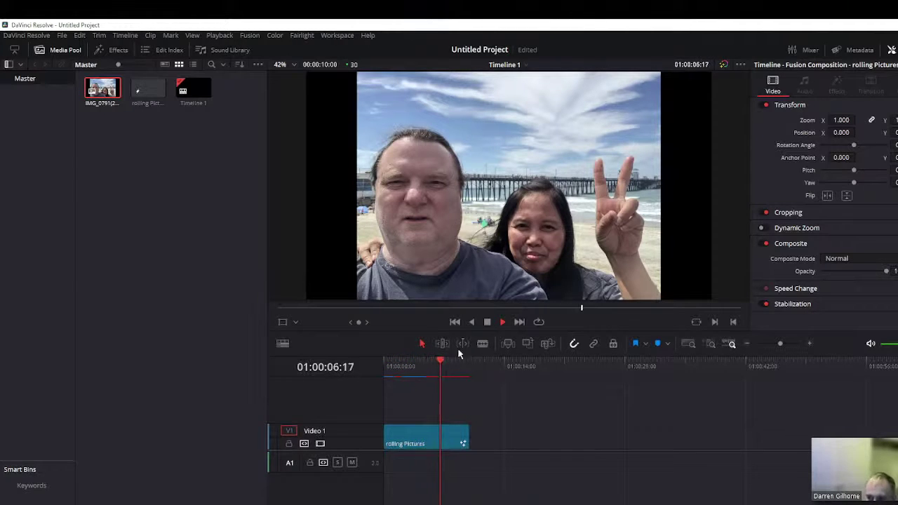
{"action": "left_click", "coordinate": [486, 321]}
{"action": "left_click", "coordinate": [454, 322]}
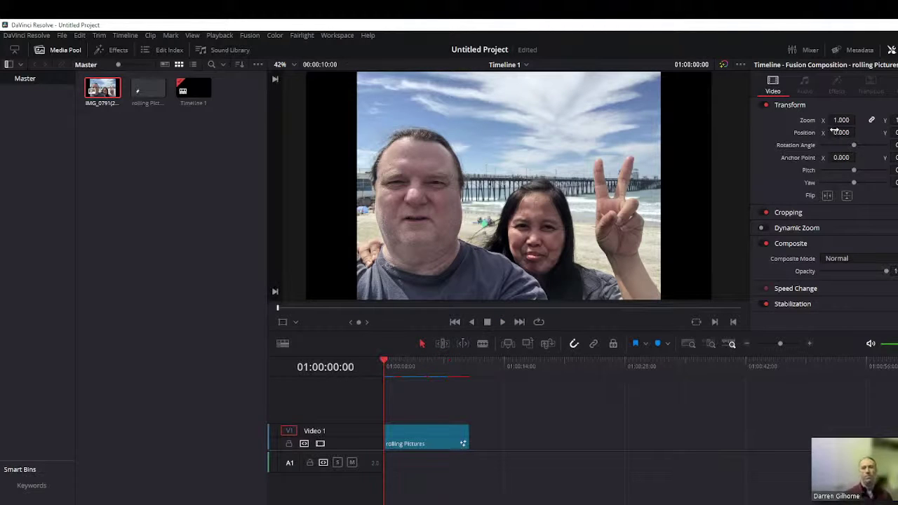
Step: Set the clip's Zoom to 0.5 and Rotation Angle to 90, then unlink Merge1 from MediaOut1
{"action": "mouse_move", "coordinate": [844, 120]}
{"action": "left_mouse_down"}
{"action": "mouse_move", "coordinate": [806, 121]}
{"action": "mouse_move", "coordinate": [835, 121]}
{"action": "left_mouse_up"}
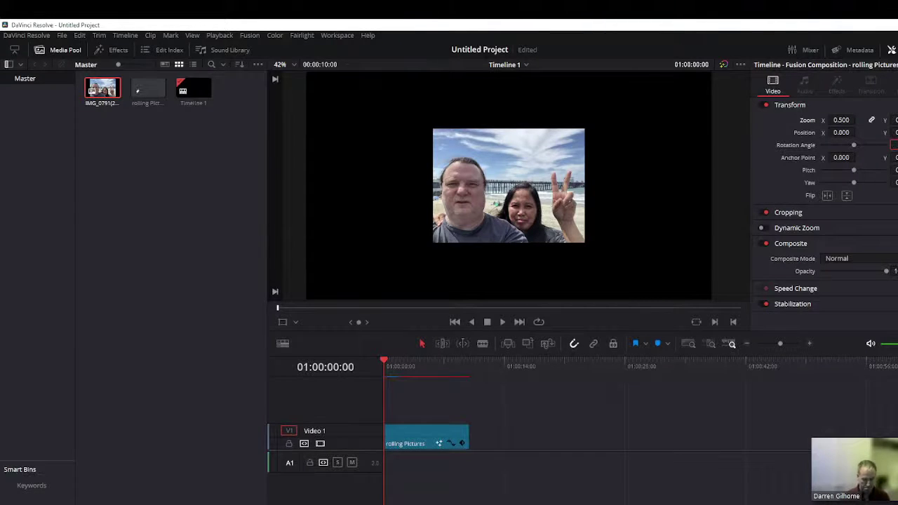
{"action": "key", "text": "Return"}
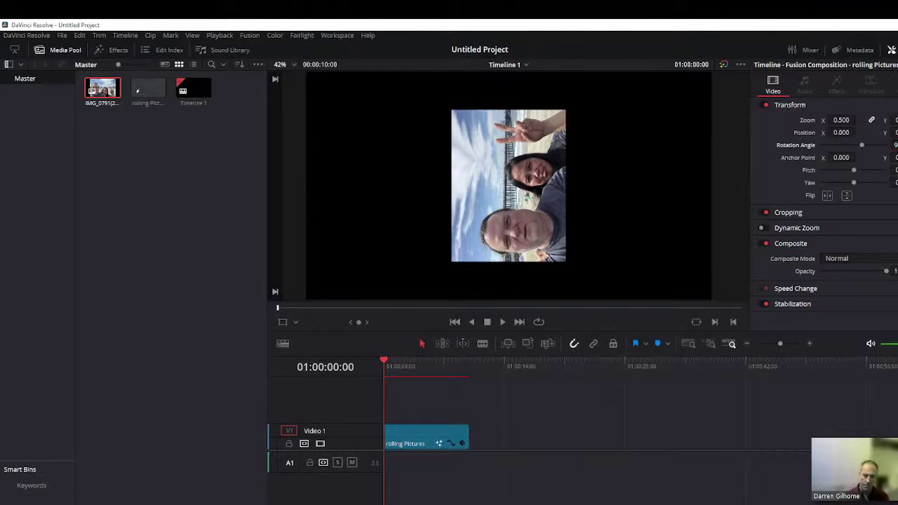
{"action": "key", "text": "shift+5"}
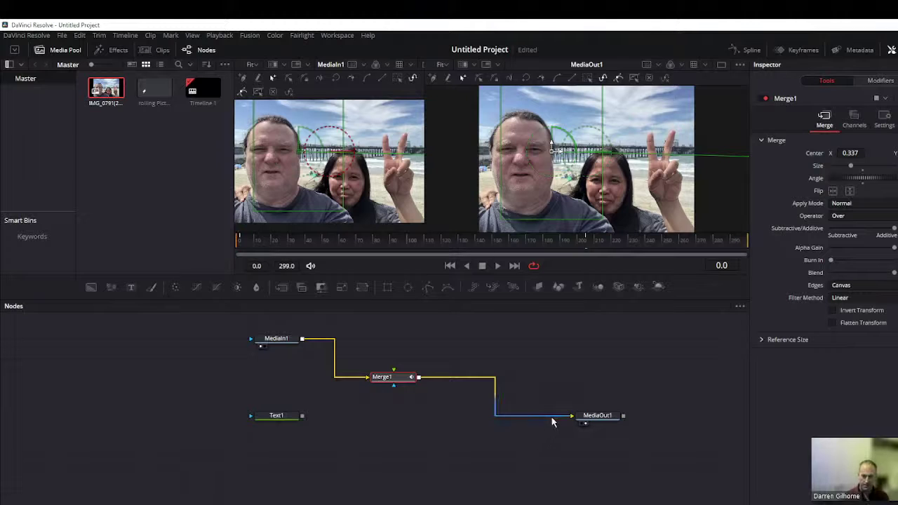
{"action": "left_click_drag", "start_coordinate": [568, 416], "coordinate": [498, 420]}
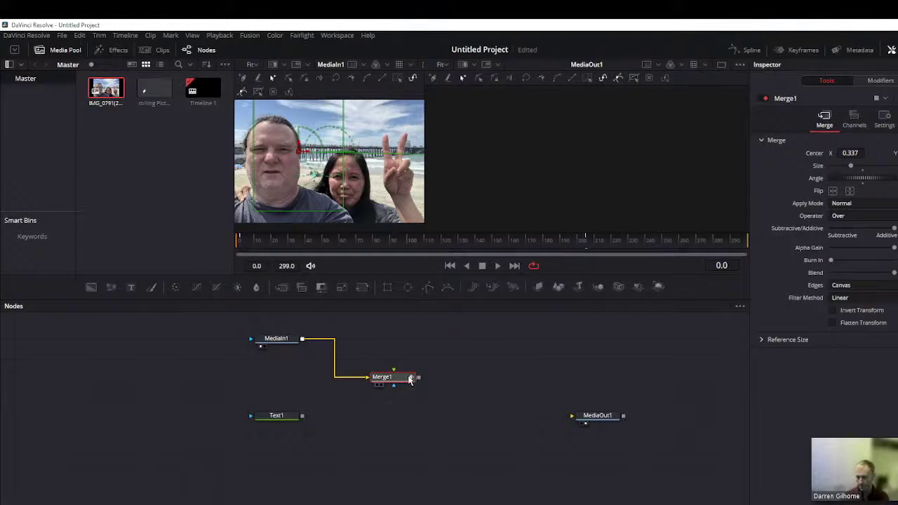
Step: Delete MediaIn1, Merge1 and Text1 so only MediaOut1 remains
{"action": "left_click_drag", "start_coordinate": [411, 400], "coordinate": [254, 328]}
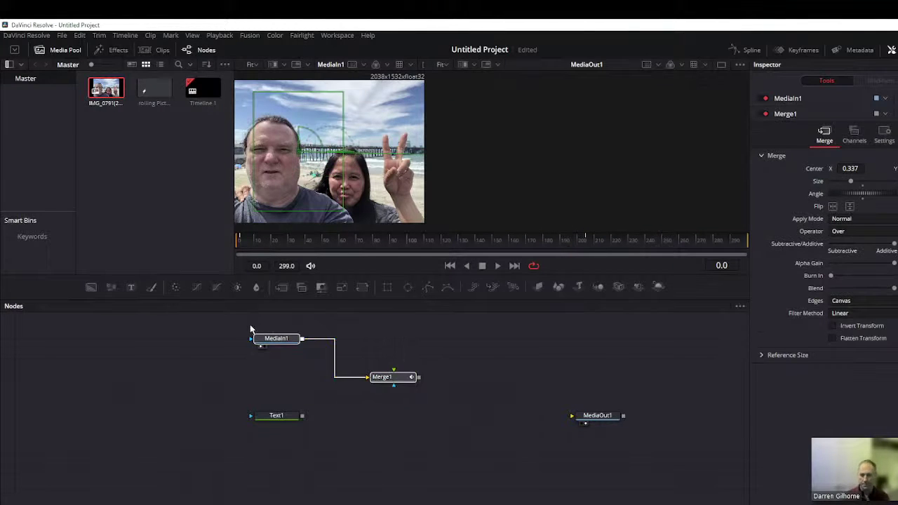
{"action": "key", "text": "Delete"}
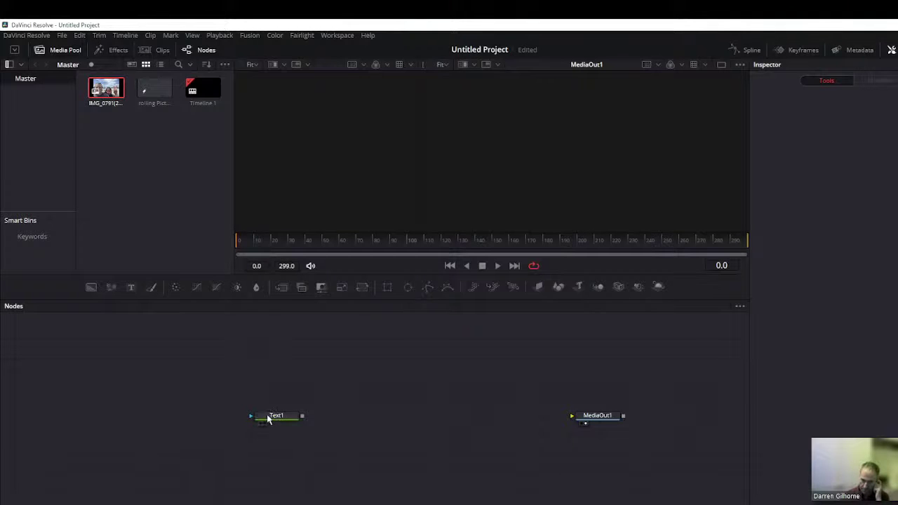
{"action": "left_click", "coordinate": [268, 417]}
{"action": "key", "text": "Delete"}
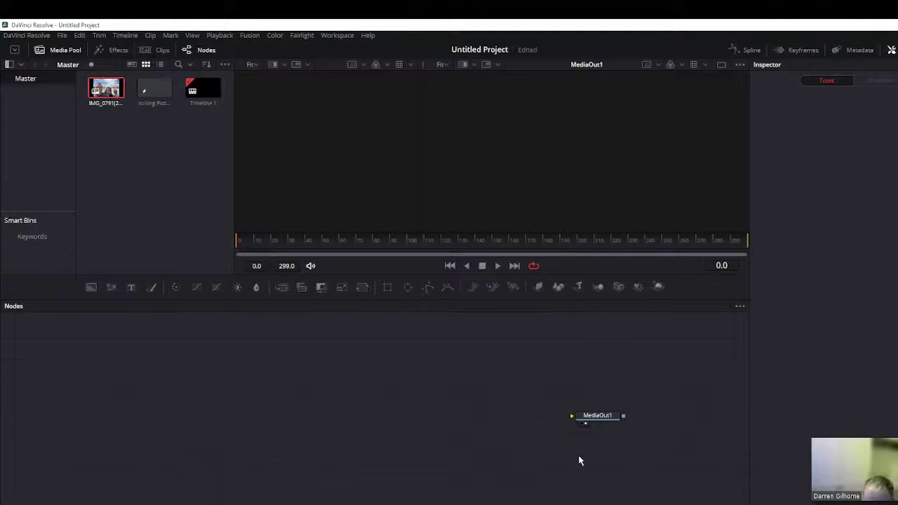
Step: Return to the Edit page and bring up the rolling Pictures clip's context menu
{"action": "mouse_move", "coordinate": [598, 419]}
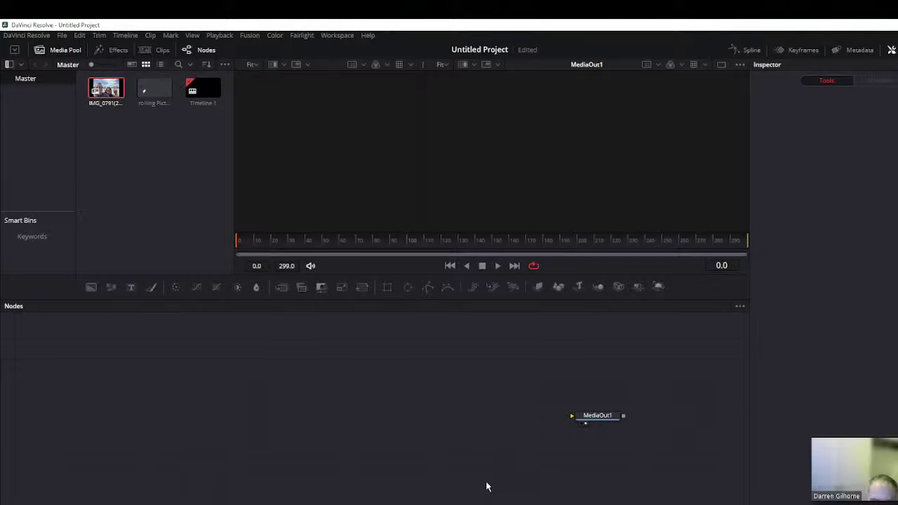
{"action": "key", "text": "shift+4"}
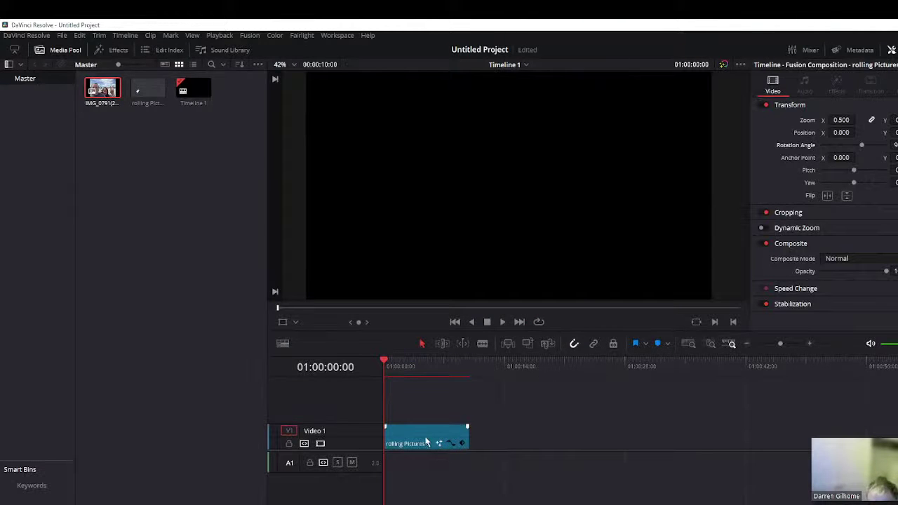
{"action": "right_click", "coordinate": [421, 439]}
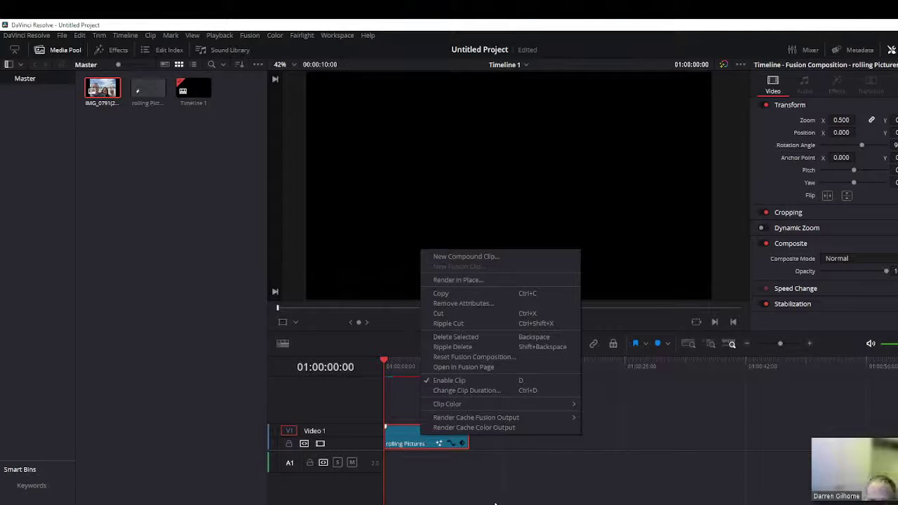
Step: Open the clip in Fusion, add the beach selfie as MediaIn1, and connect it into a new Merge1
{"action": "left_click", "coordinate": [463, 367]}
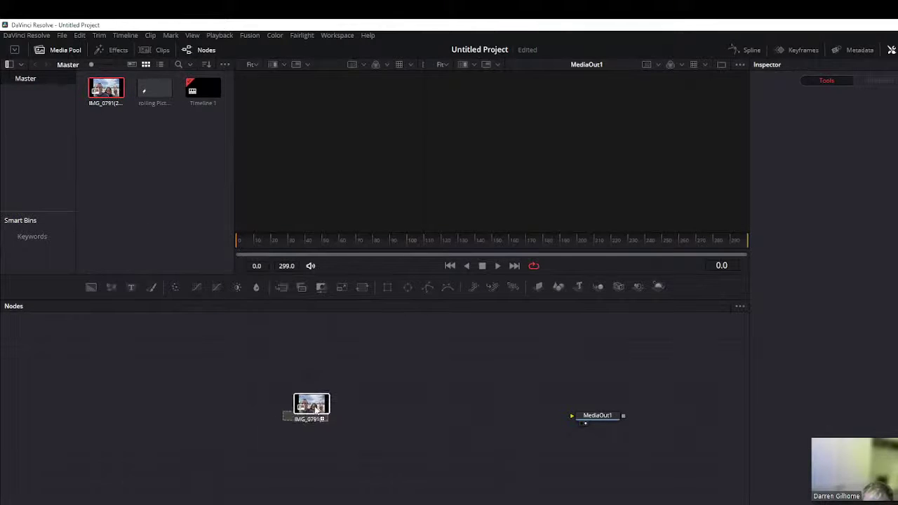
{"action": "left_click_drag", "start_coordinate": [104, 98], "coordinate": [333, 377]}
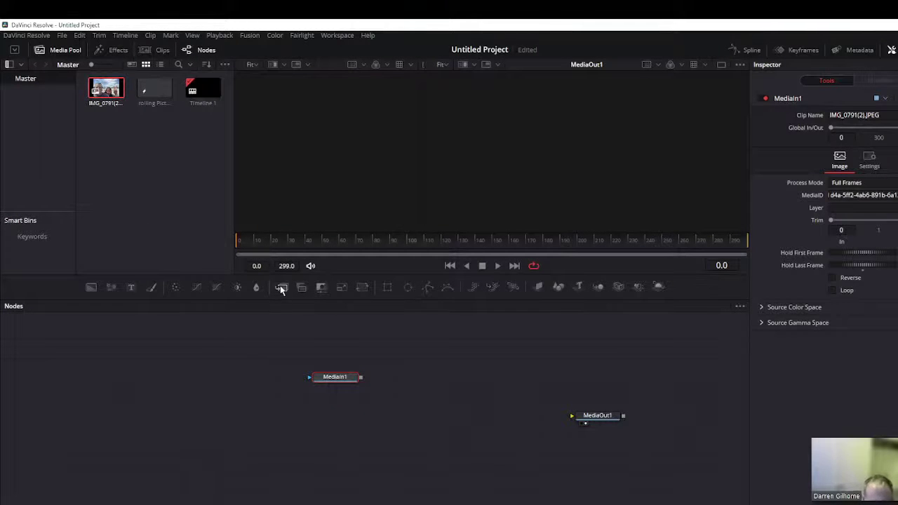
{"action": "left_click_drag", "start_coordinate": [281, 290], "coordinate": [451, 395]}
{"action": "left_click_drag", "start_coordinate": [360, 376], "coordinate": [572, 415]}
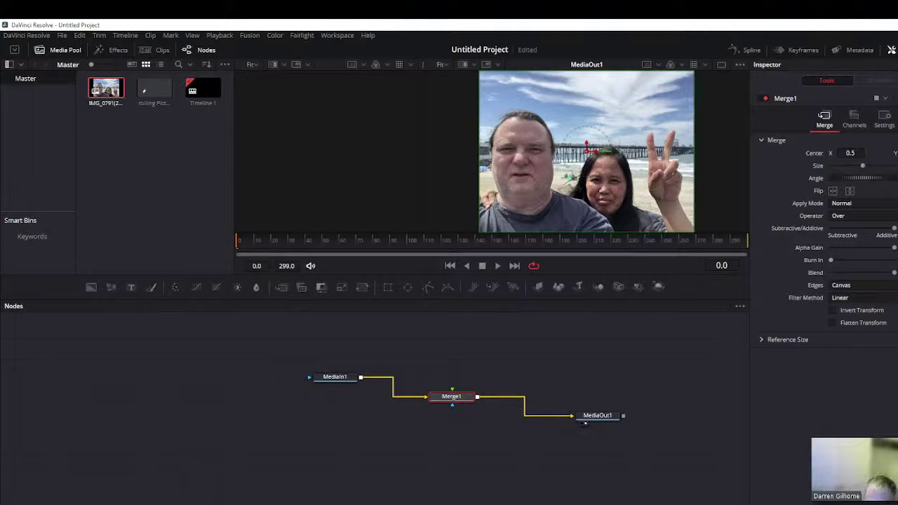
Step: Slide the selfie left and back via Center X, then select all three nodes to delete
{"action": "left_click_drag", "start_coordinate": [849, 153], "coordinate": [771, 153]}
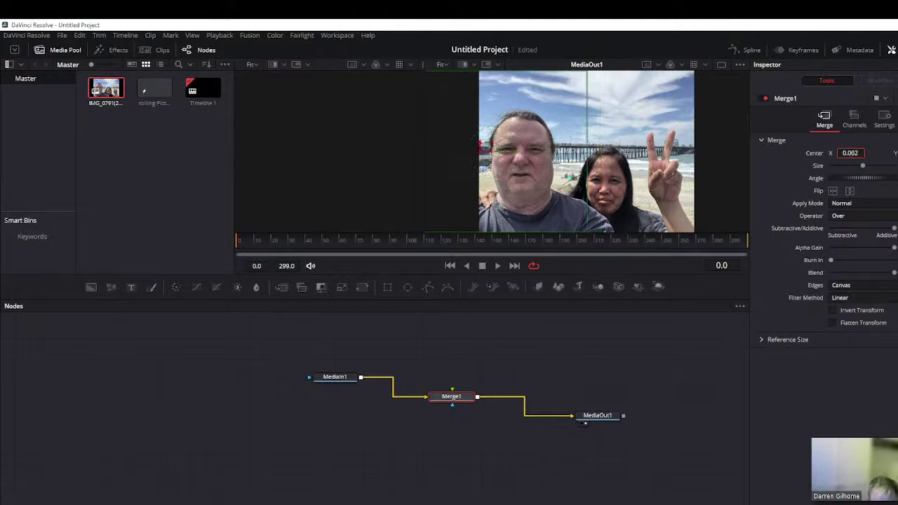
{"action": "left_click_drag", "start_coordinate": [850, 153], "coordinate": [895, 153]}
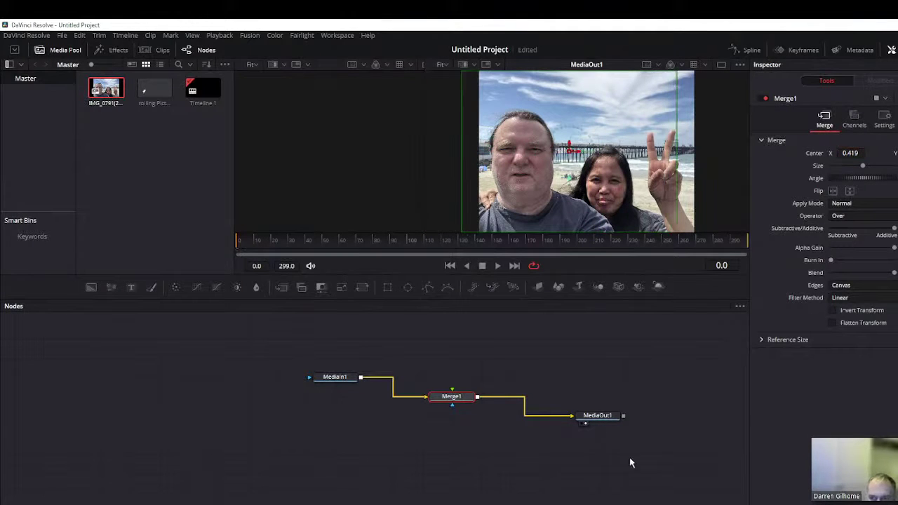
{"action": "left_click_drag", "start_coordinate": [635, 457], "coordinate": [180, 331]}
Step: Delete the rolling Pictures clip from Video 1 on the Edit timeline
{"action": "key", "text": "Delete"}
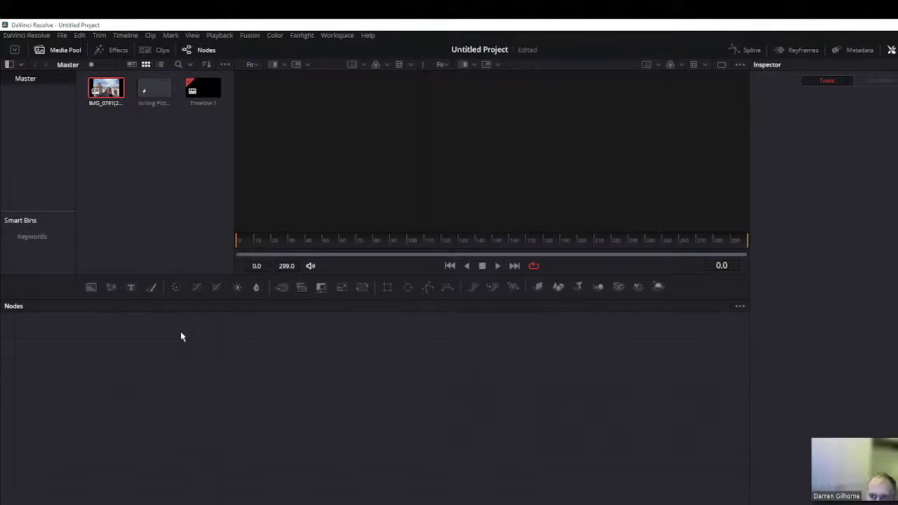
{"action": "key", "text": "shift+4"}
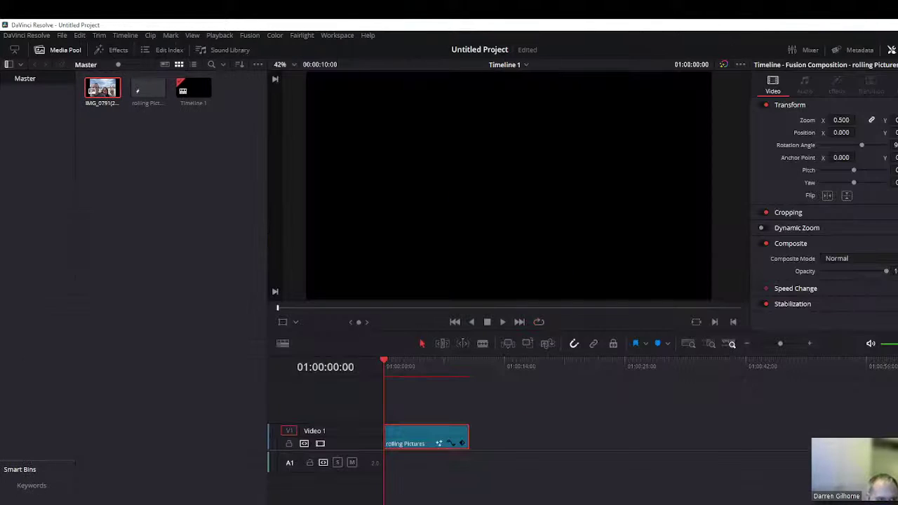
{"action": "key", "text": "Delete"}
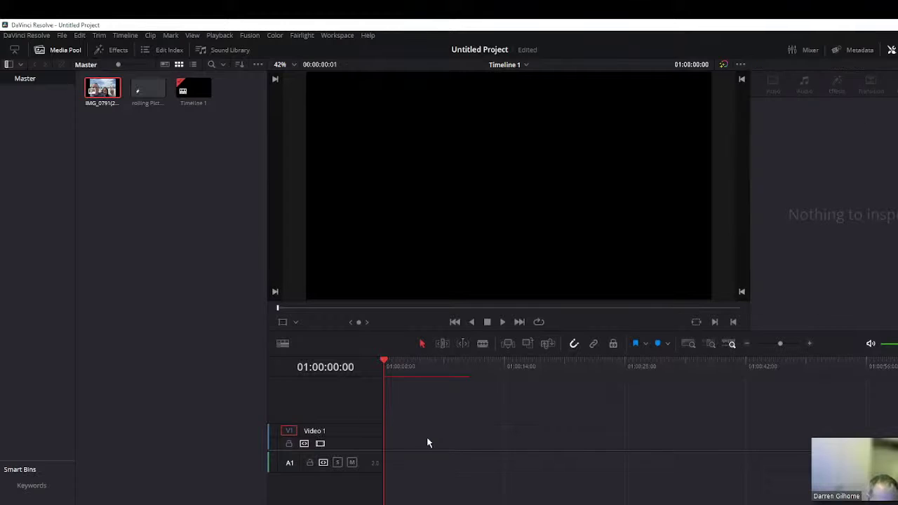
Step: Quit the project, discarding changes with Don't Save
{"action": "key", "text": "ctrl+s"}
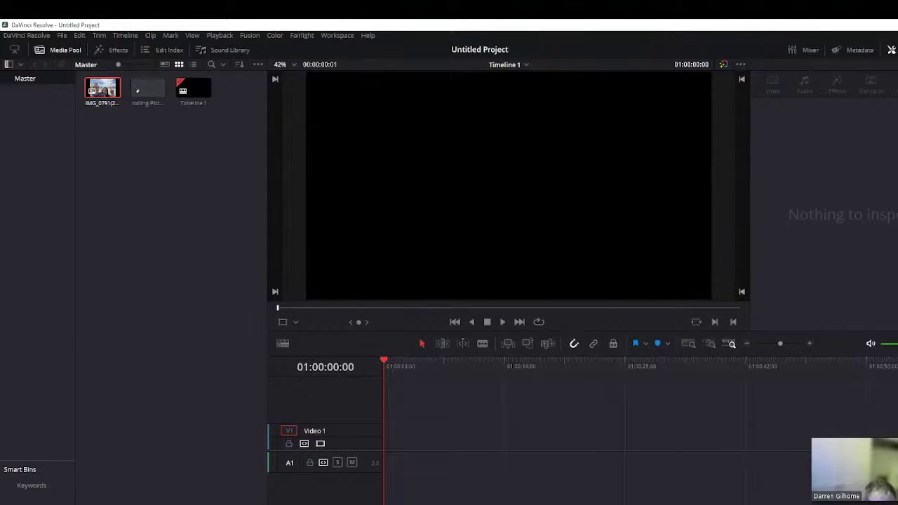
{"action": "key", "text": "ctrl+q"}
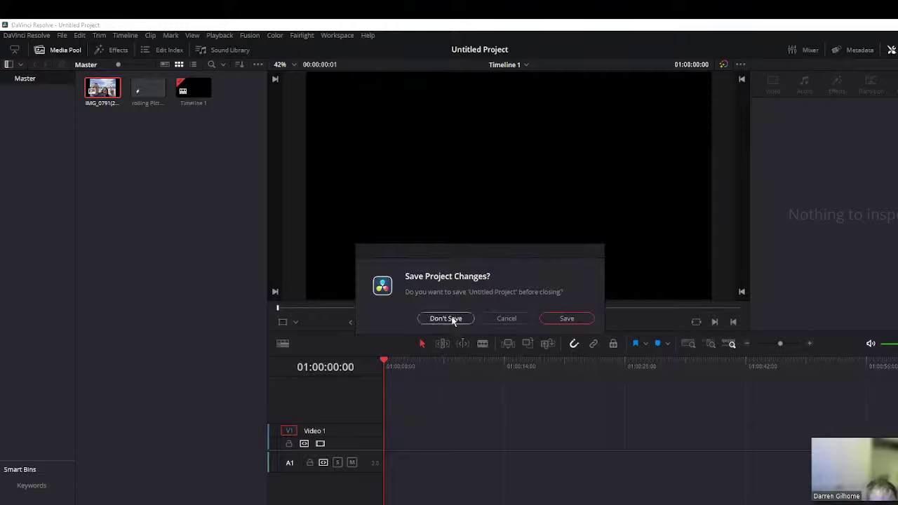
{"action": "left_click", "coordinate": [453, 319]}
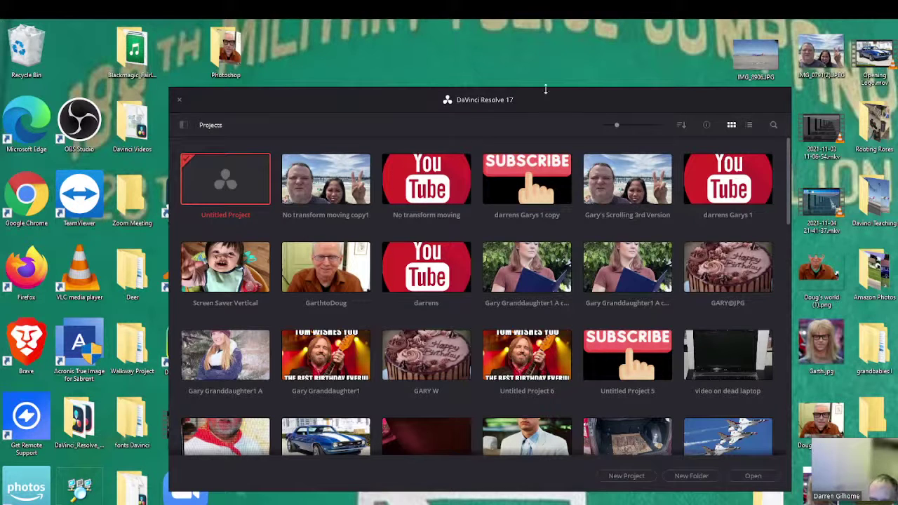
Step: Open the Untitled Project and set its timeline frame rate to 30 fps
{"action": "double_click", "coordinate": [241, 191]}
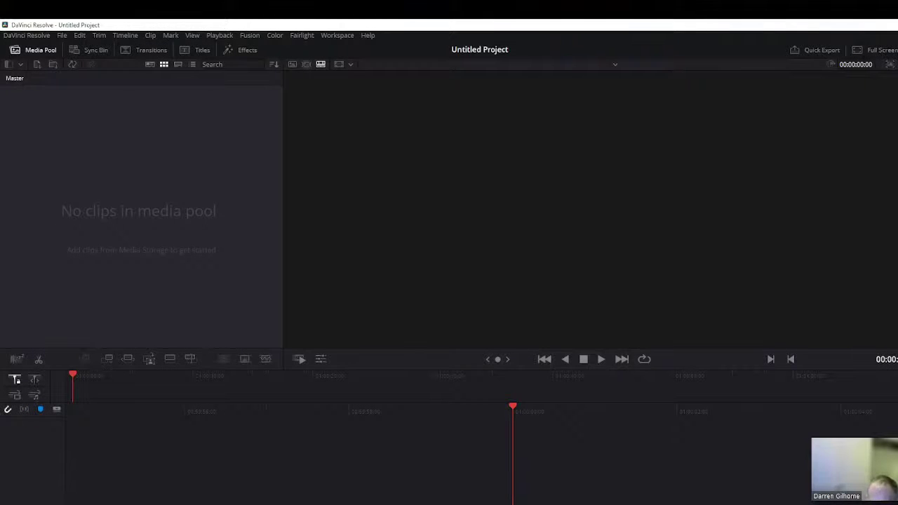
{"action": "key", "text": "shift+9"}
{"action": "left_click", "coordinate": [483, 208]}
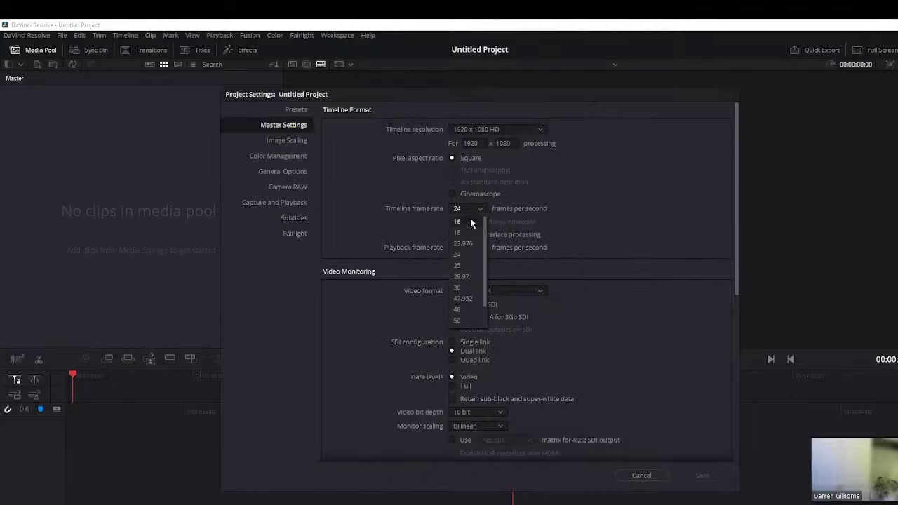
{"action": "left_click", "coordinate": [465, 293]}
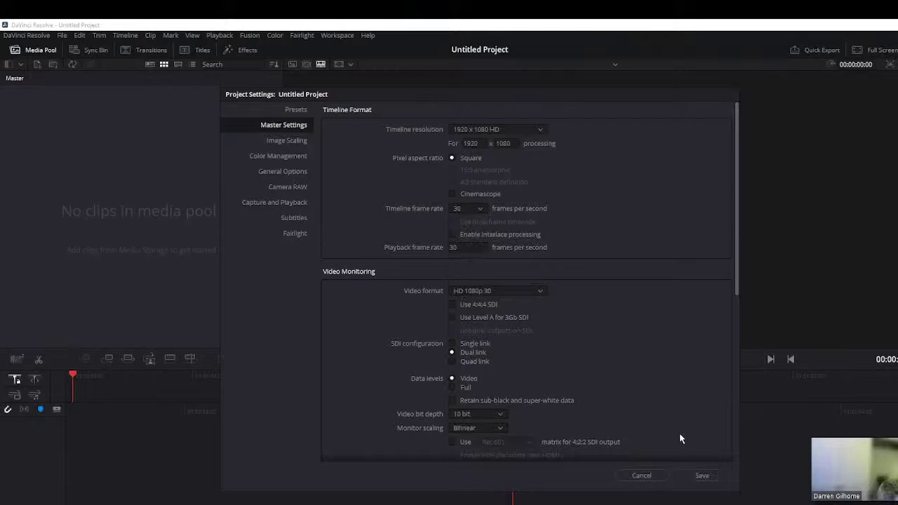
{"action": "left_click", "coordinate": [702, 475]}
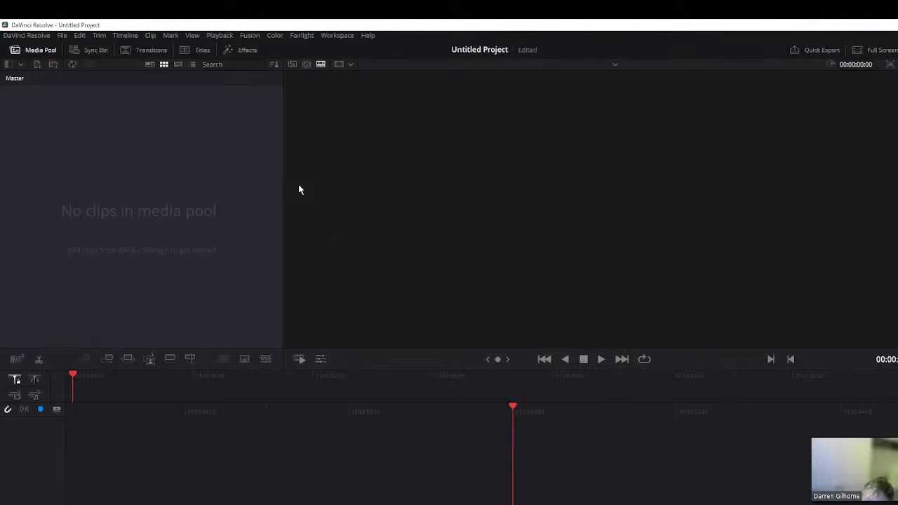
Step: Import IMG_0791(2).JPEG into the media pool and show the Edit page
{"action": "right_click", "coordinate": [104, 157]}
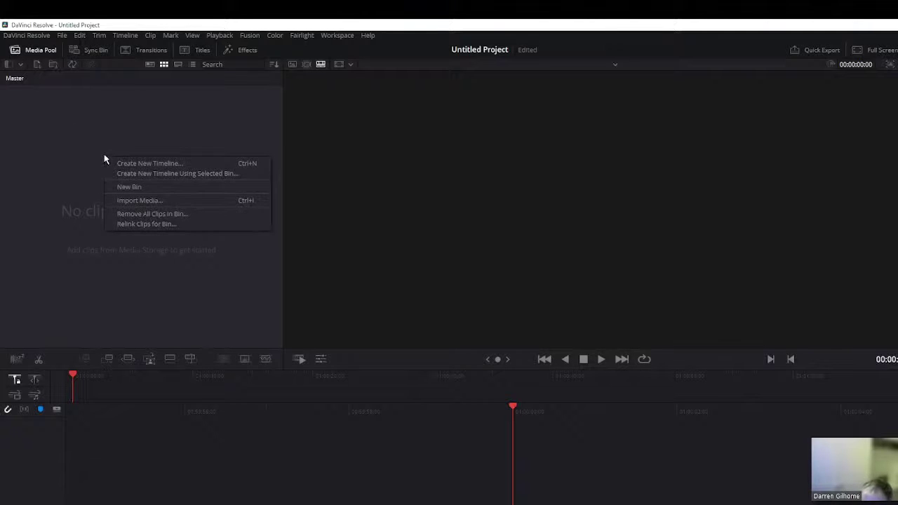
{"action": "left_click", "coordinate": [143, 201]}
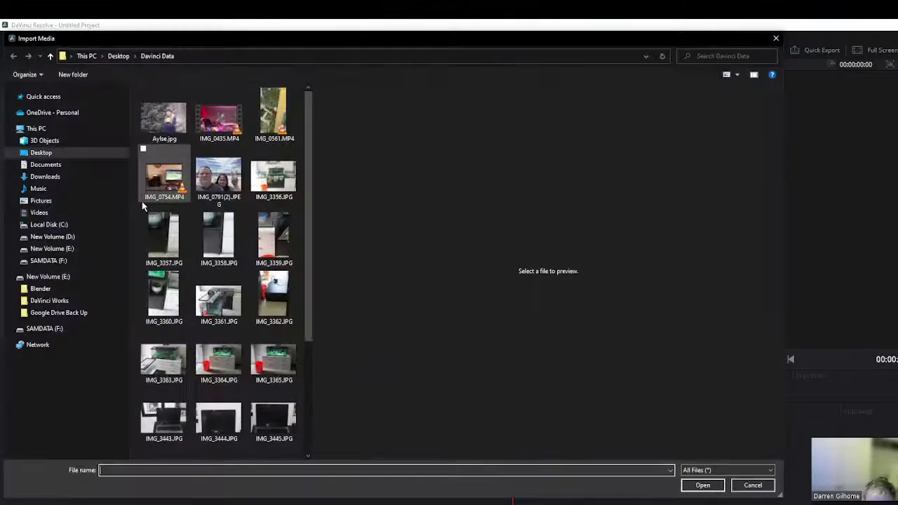
{"action": "left_click", "coordinate": [219, 177]}
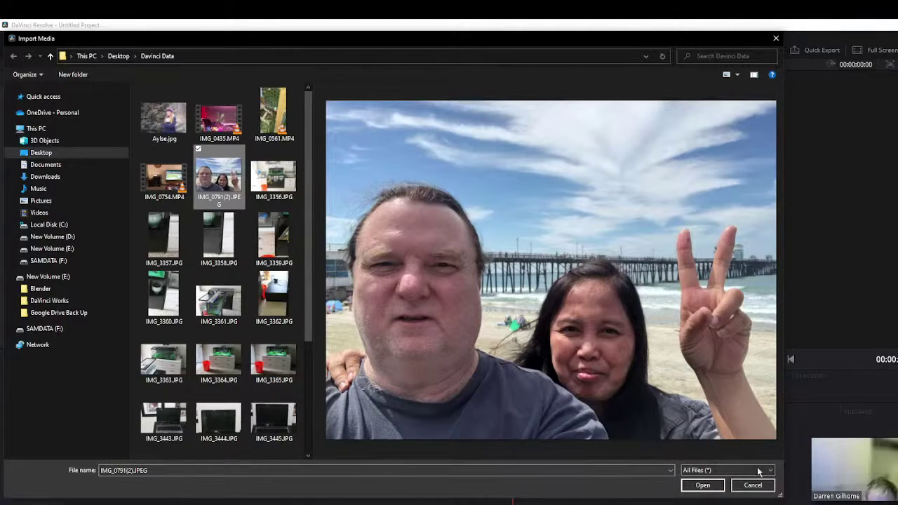
{"action": "left_click", "coordinate": [702, 484]}
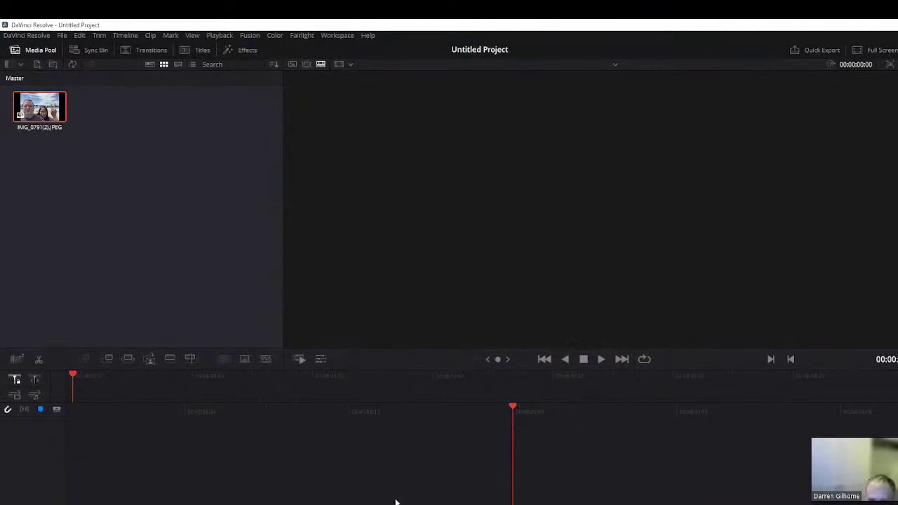
{"action": "key", "text": "shift+4"}
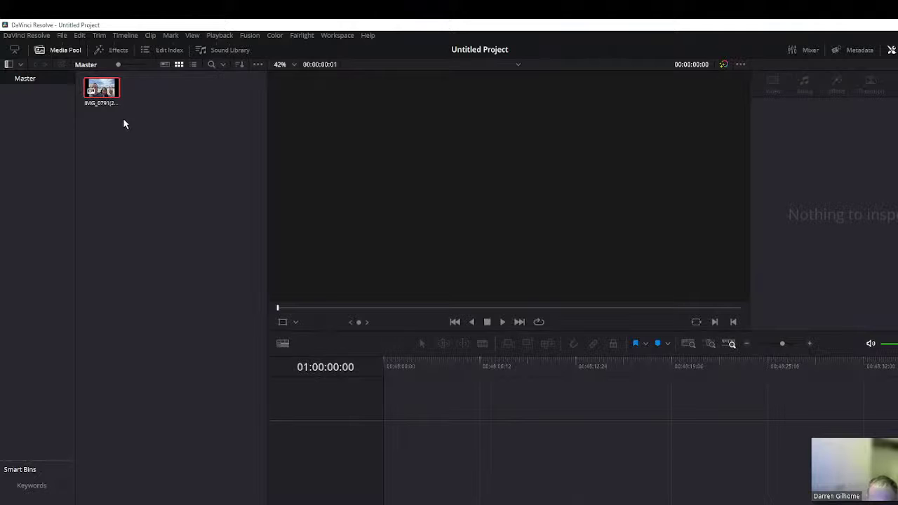
Step: Place the beach selfie on a new timeline and preview it in Fusion
{"action": "mouse_move", "coordinate": [104, 90]}
{"action": "left_mouse_down"}
{"action": "mouse_move", "coordinate": [407, 459]}
{"action": "mouse_move", "coordinate": [408, 475]}
{"action": "left_mouse_up"}
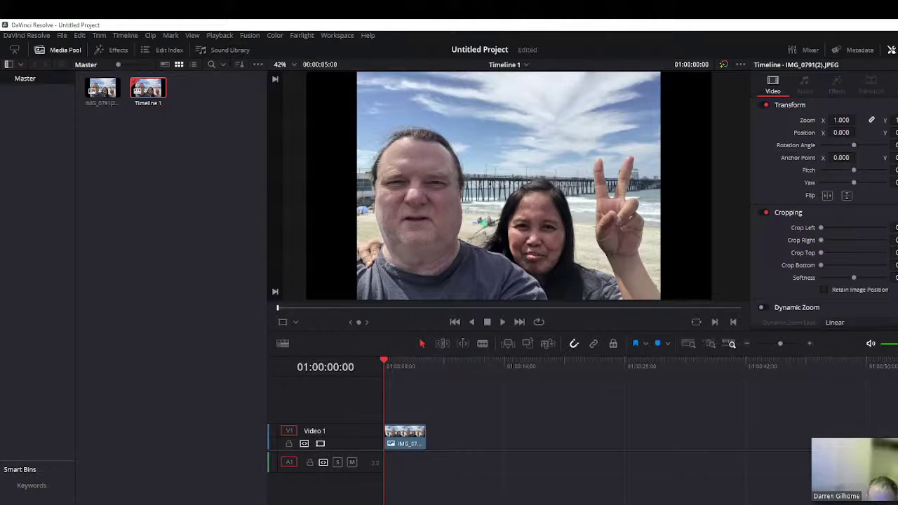
{"action": "key", "text": "shift+5"}
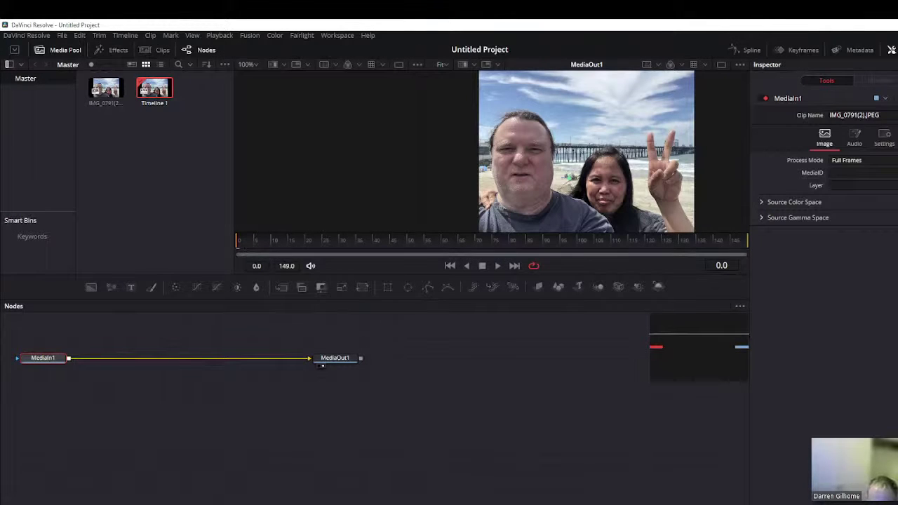
{"action": "key", "text": "shift+4"}
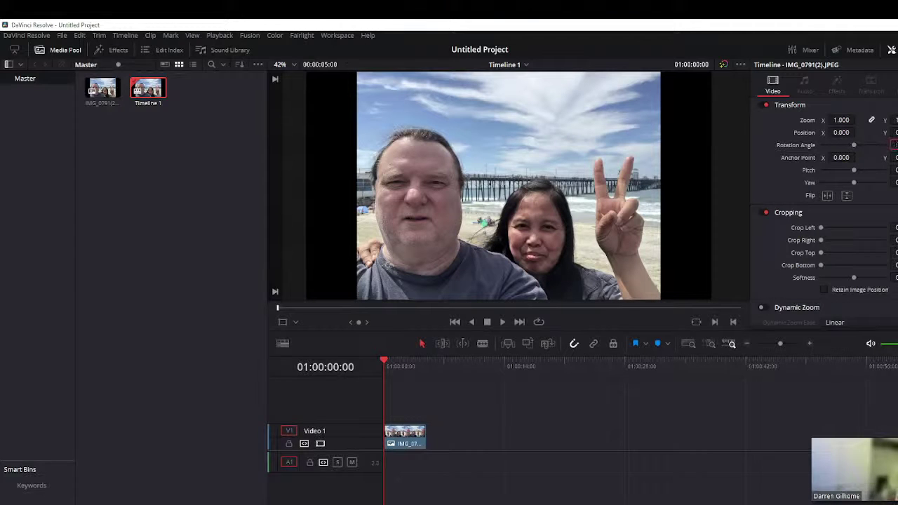
Step: Rotate the selfie 90° and shrink its zoom to 0.400, then view it in Fusion
{"action": "type", "text": "90"}
{"action": "key", "text": "Return"}
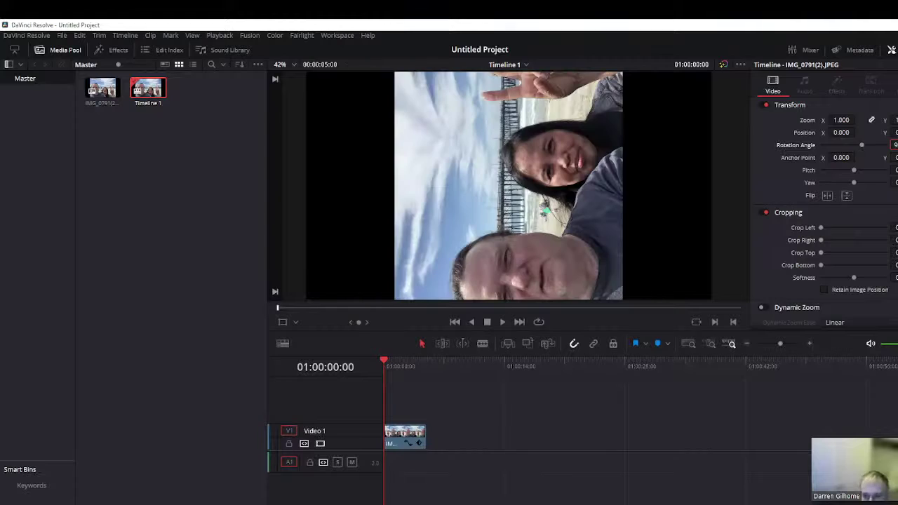
{"action": "key", "text": "shift+5"}
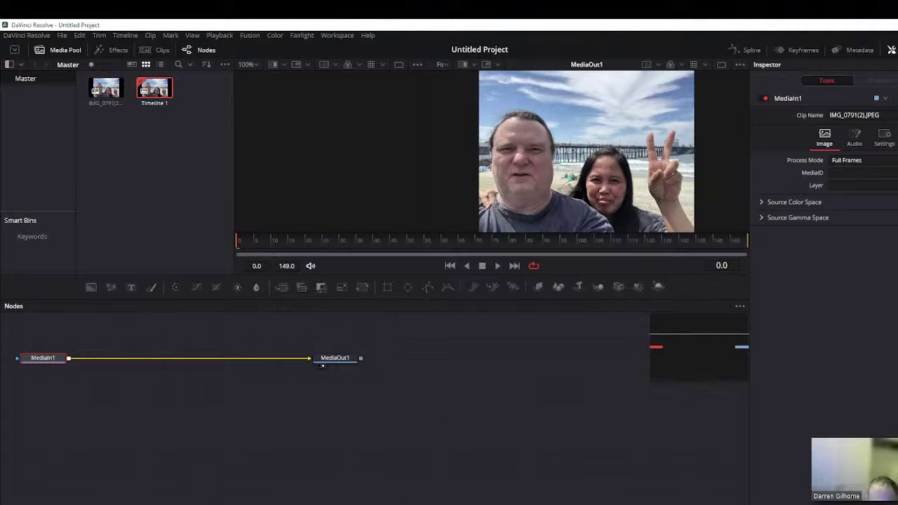
{"action": "key", "text": "shift+4"}
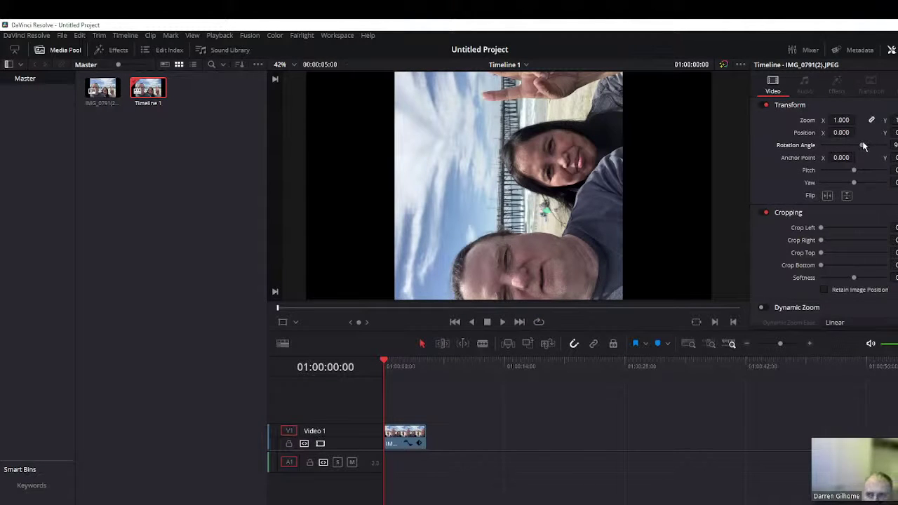
{"action": "left_click_drag", "start_coordinate": [841, 120], "coordinate": [807, 120]}
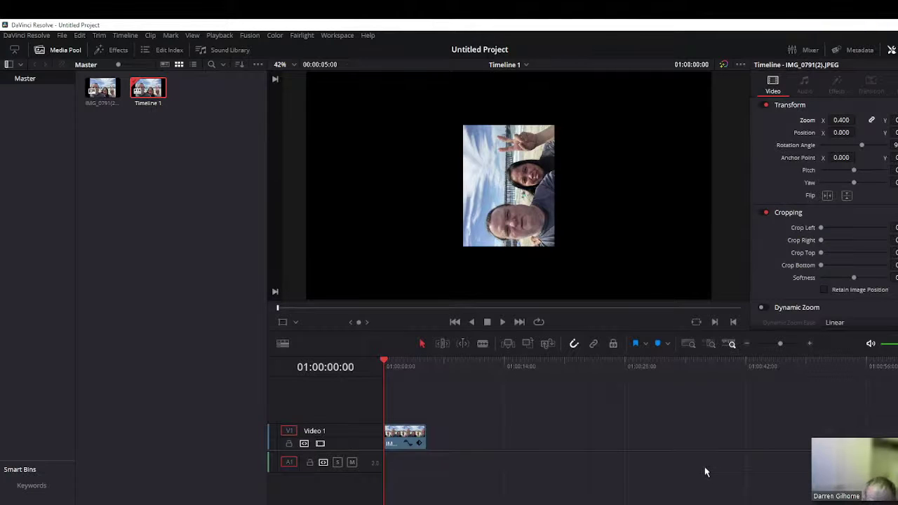
{"action": "key", "text": "shift+5"}
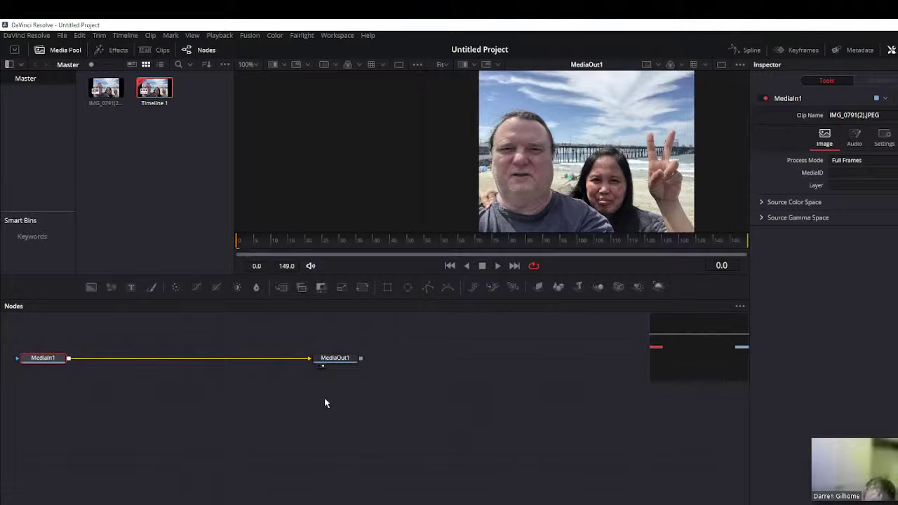
Step: Move the MediaIn1 and MediaOut1 nodes lower together in the Fusion graph
{"action": "key", "text": "space"}
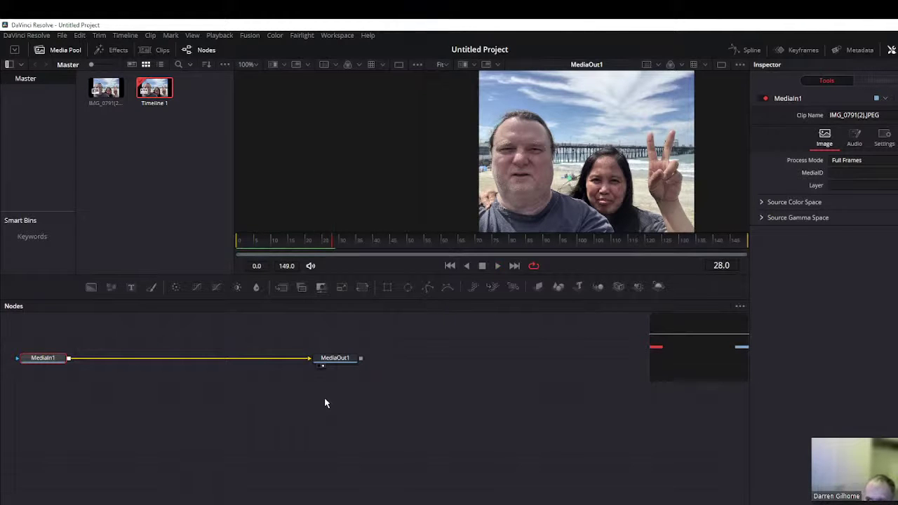
{"action": "left_click", "coordinate": [450, 265]}
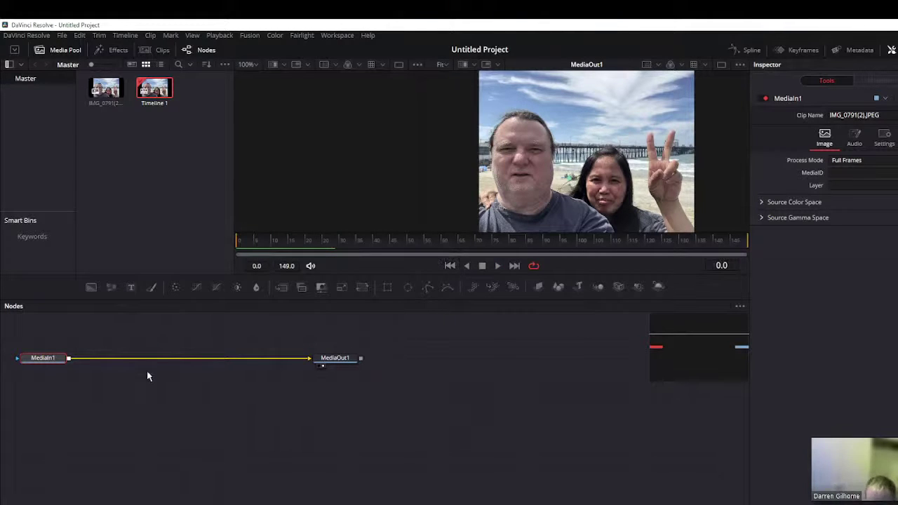
{"action": "left_click_drag", "start_coordinate": [58, 334], "coordinate": [374, 414]}
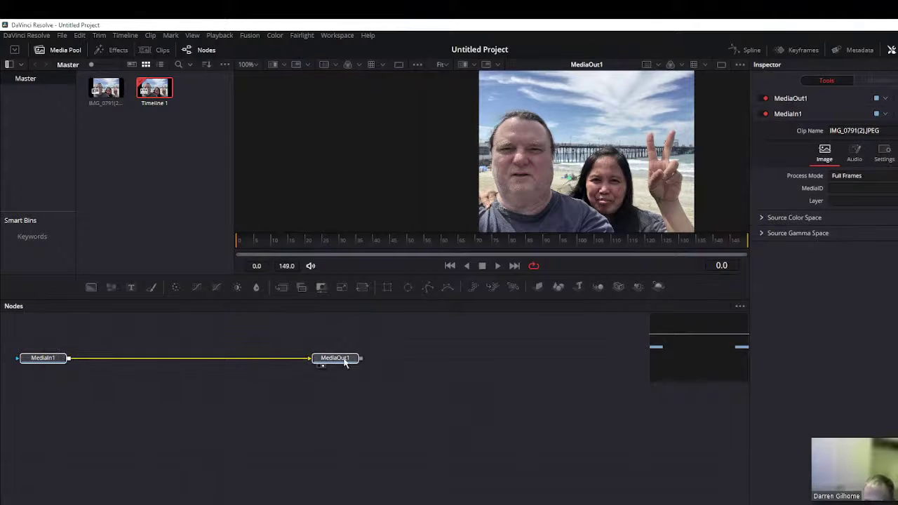
{"action": "mouse_move", "coordinate": [346, 361]}
{"action": "left_mouse_down"}
{"action": "mouse_move", "coordinate": [565, 424]}
{"action": "mouse_move", "coordinate": [554, 424]}
{"action": "left_mouse_up"}
Step: Turn off Show Navigator in the node editor's Options
{"action": "right_click", "coordinate": [497, 350]}
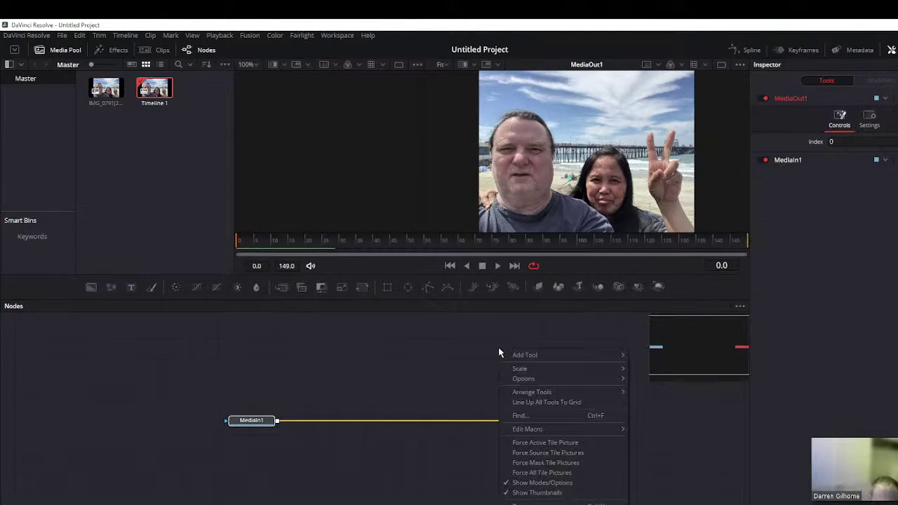
{"action": "mouse_move", "coordinate": [525, 379]}
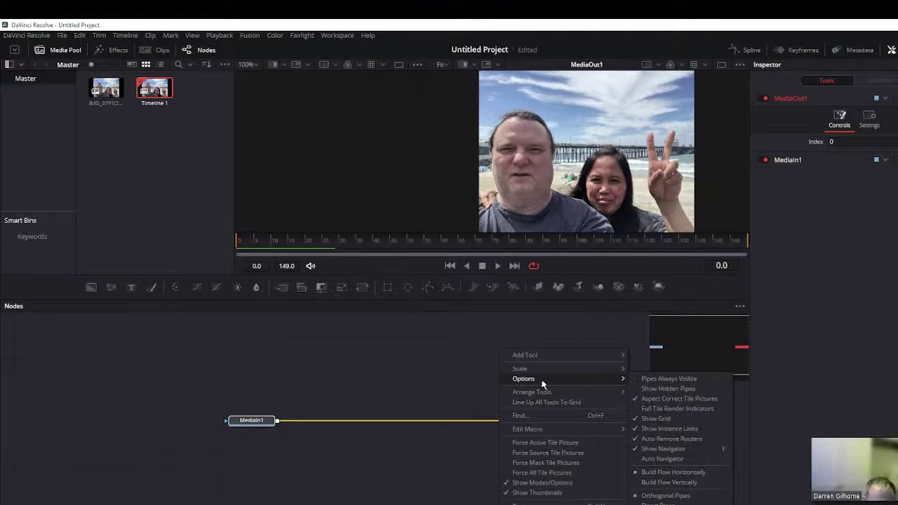
{"action": "left_click", "coordinate": [665, 449]}
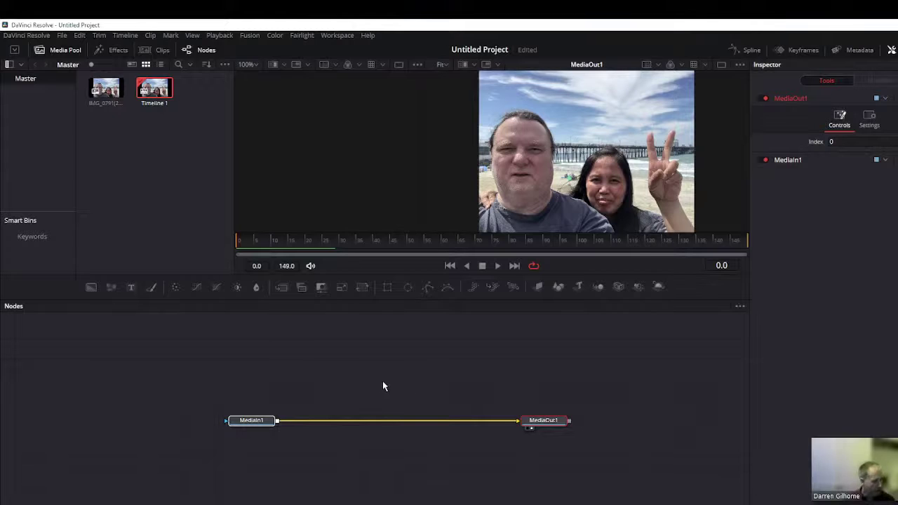
Step: With MediaIn1 selected, search the Select Tool dialog for 'mr' to find Merge
{"action": "left_click", "coordinate": [244, 421]}
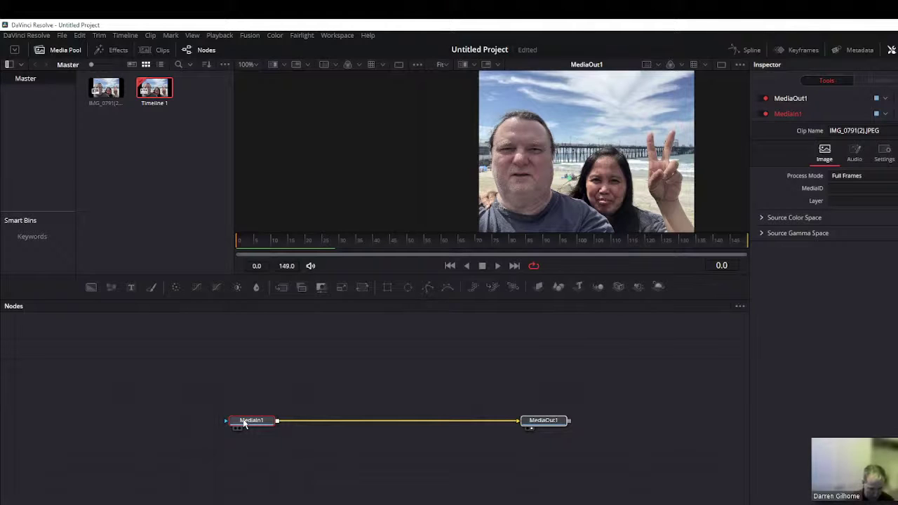
{"action": "key", "text": "shift+space"}
{"action": "type", "text": "mr"}
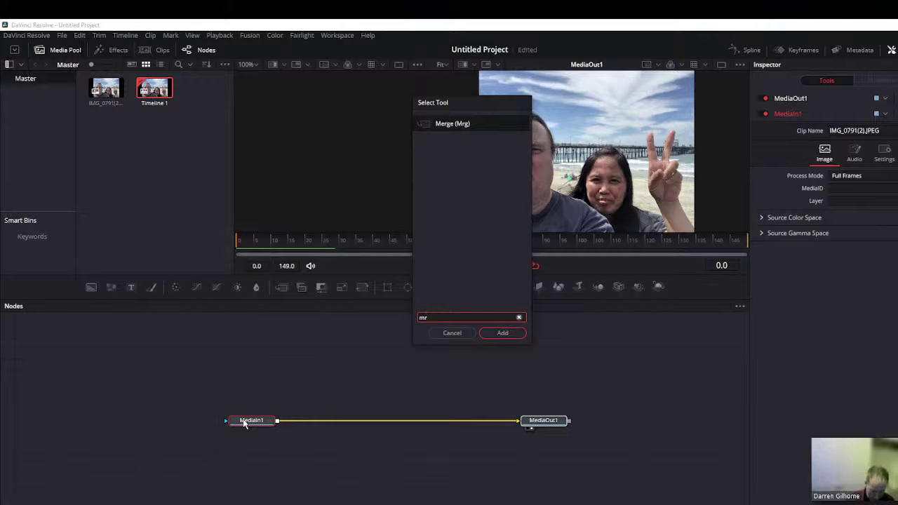
Step: Add a Merge node after MediaIn1 and center Merge1 on the link to MediaOut1
{"action": "left_click", "coordinate": [502, 333]}
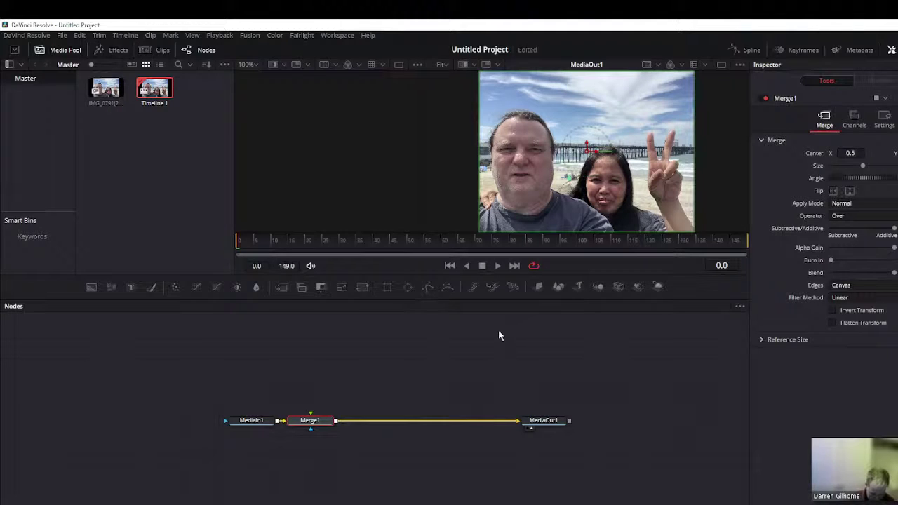
{"action": "left_click_drag", "start_coordinate": [313, 421], "coordinate": [384, 423]}
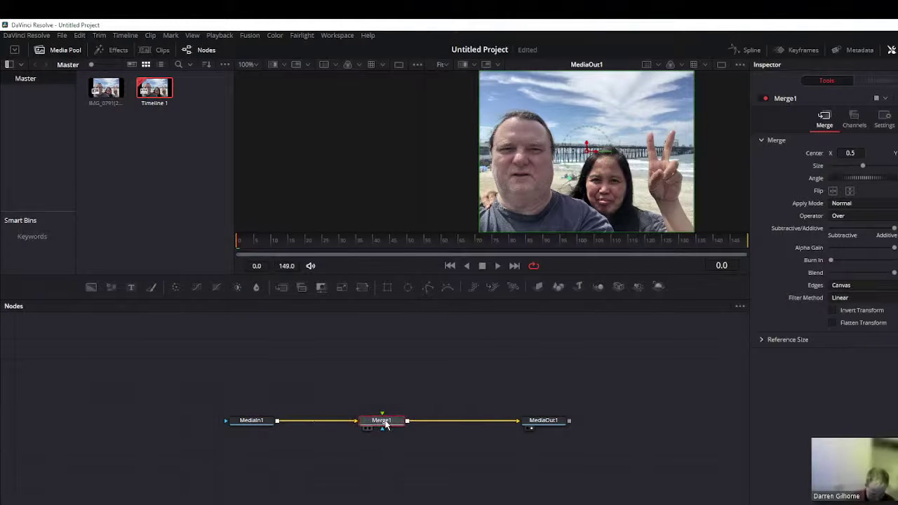
Step: Resize the selfie with Merge1's Size slider, shrinking then slightly enlarging it, and select Center X
{"action": "left_click", "coordinate": [255, 422]}
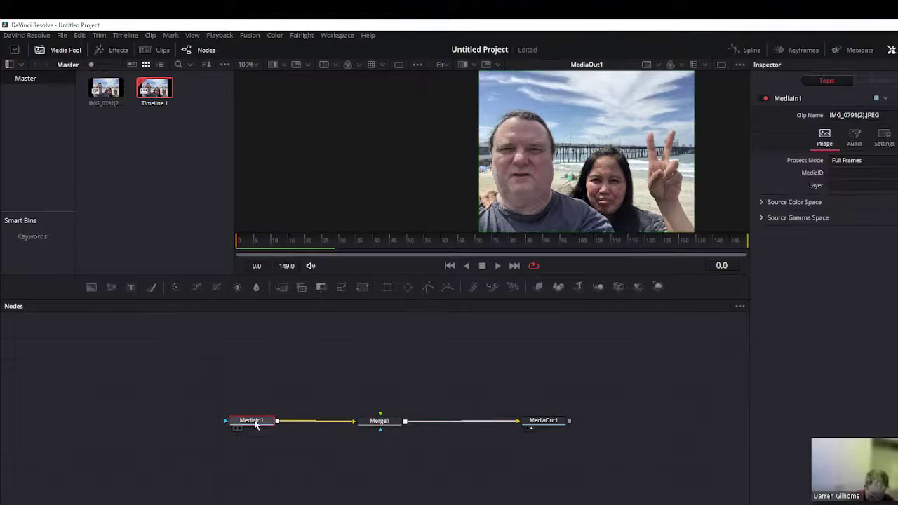
{"action": "left_click", "coordinate": [390, 424]}
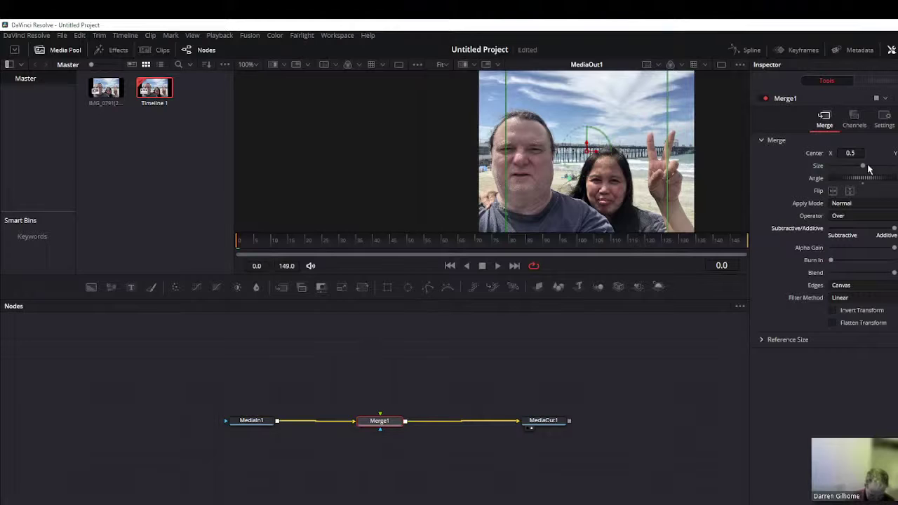
{"action": "left_click_drag", "start_coordinate": [862, 165], "coordinate": [850, 169]}
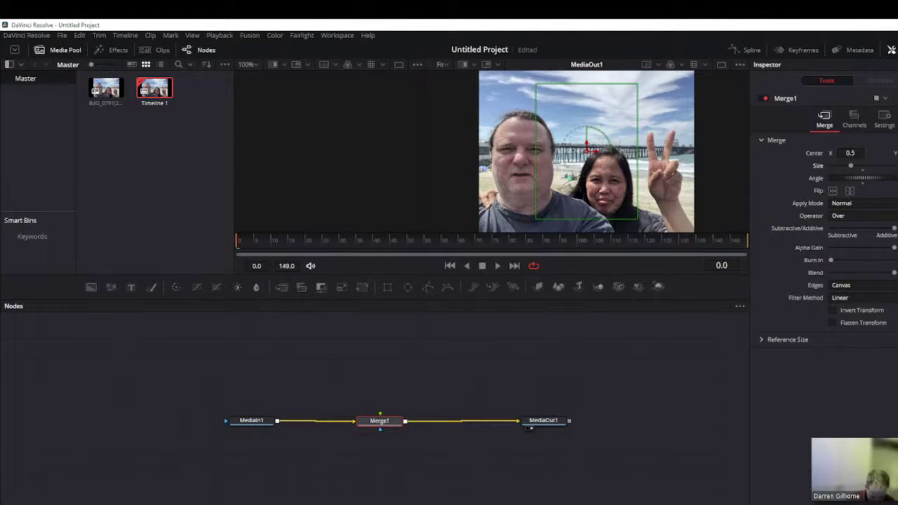
{"action": "key", "text": "shift+4"}
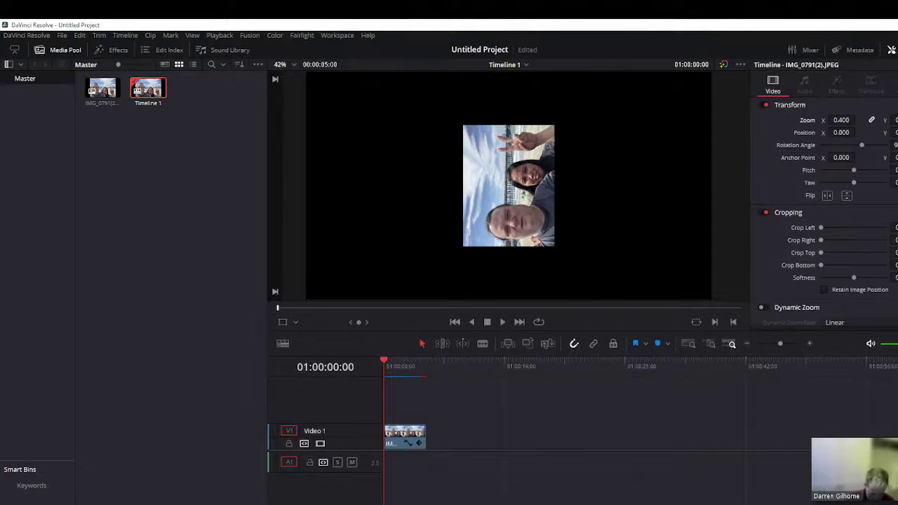
{"action": "key", "text": "shift+5"}
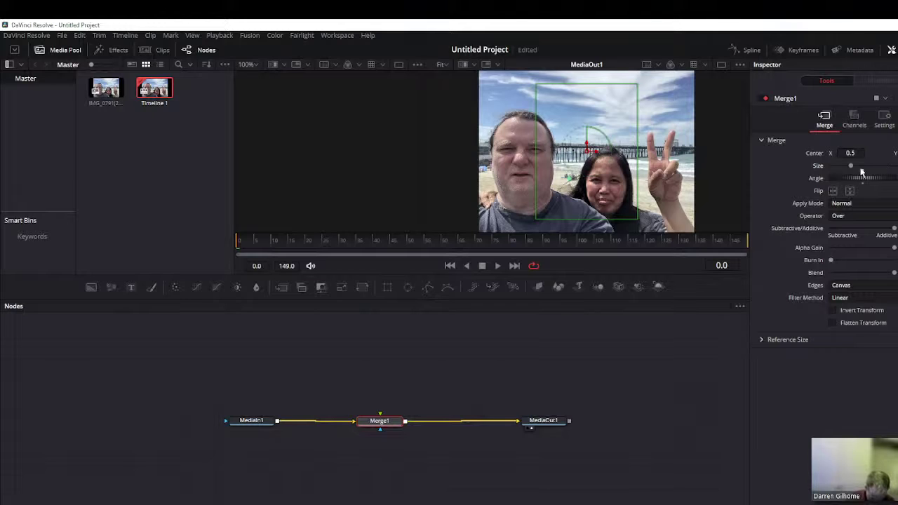
{"action": "mouse_move", "coordinate": [850, 166]}
{"action": "left_mouse_down"}
{"action": "mouse_move", "coordinate": [868, 167]}
{"action": "mouse_move", "coordinate": [846, 171]}
{"action": "left_mouse_up"}
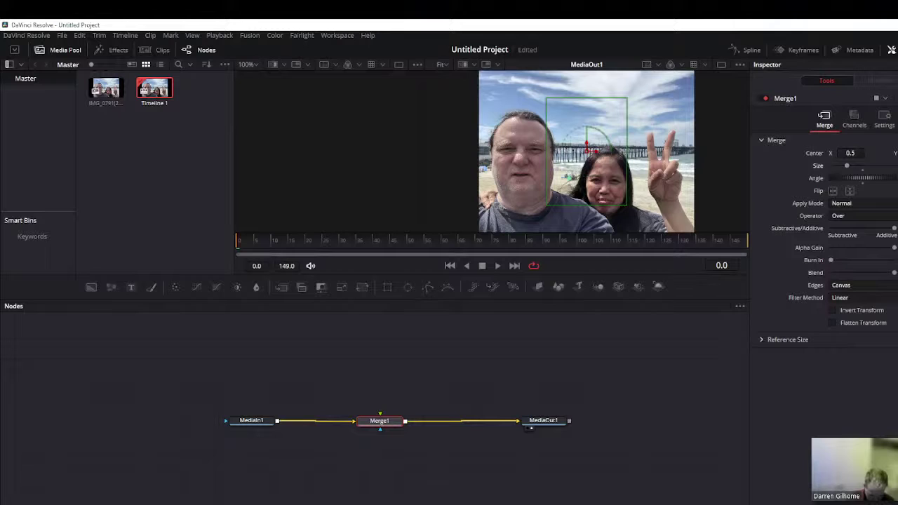
{"action": "left_click", "coordinate": [850, 153]}
Step: At frame 0, move the selfie off the left edge and keyframe Merge1's center
{"action": "mouse_move", "coordinate": [587, 147]}
{"action": "left_mouse_down"}
{"action": "mouse_move", "coordinate": [531, 155]}
{"action": "mouse_move", "coordinate": [566, 149]}
{"action": "left_mouse_up"}
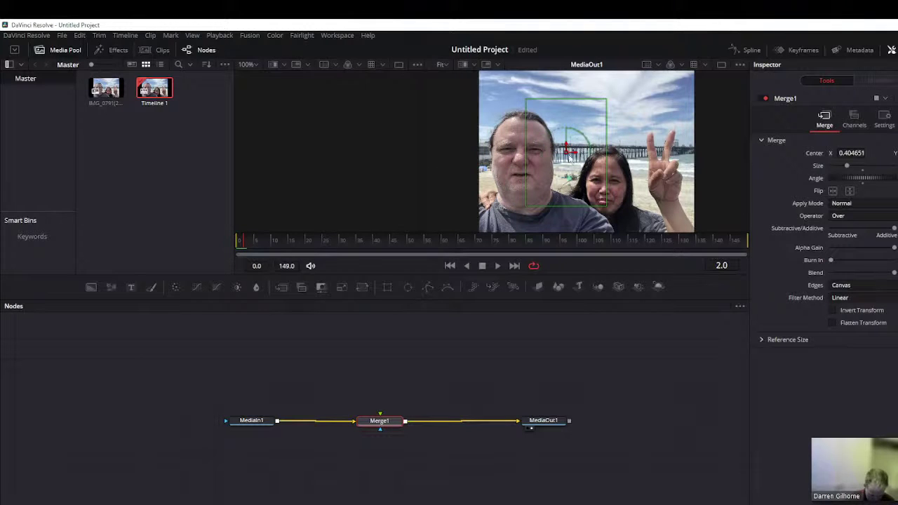
{"action": "left_click_drag", "start_coordinate": [571, 153], "coordinate": [470, 157]}
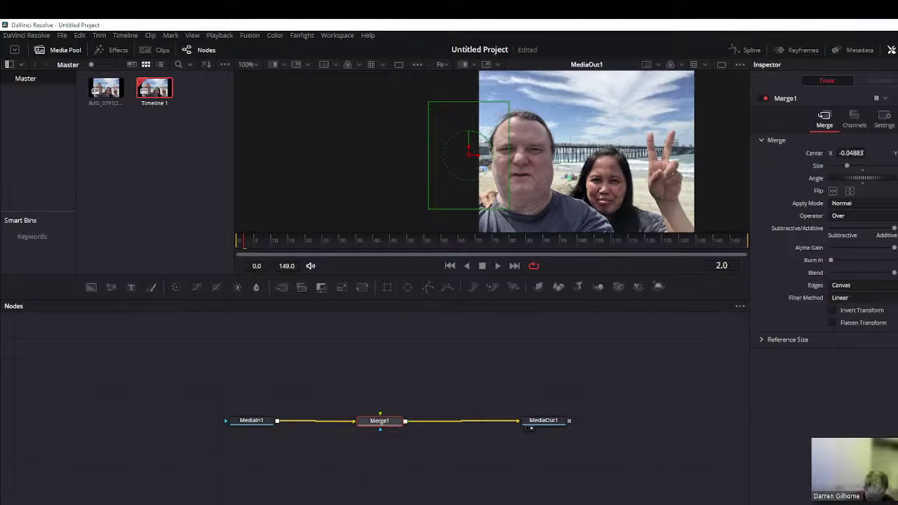
{"action": "left_click", "coordinate": [407, 286]}
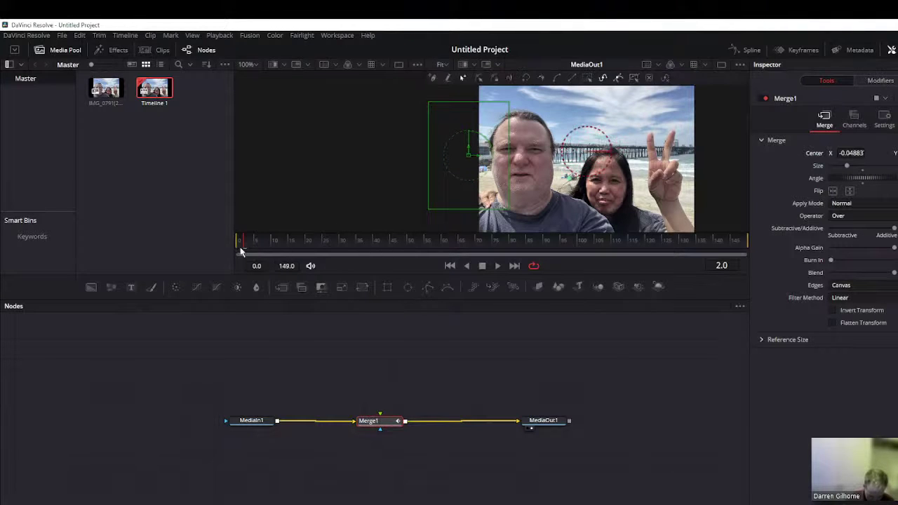
Step: At frame 75, bring the selfie back to the center of the frame
{"action": "left_click_drag", "start_coordinate": [244, 247], "coordinate": [446, 246]}
{"action": "left_click_drag", "start_coordinate": [485, 244], "coordinate": [498, 248]}
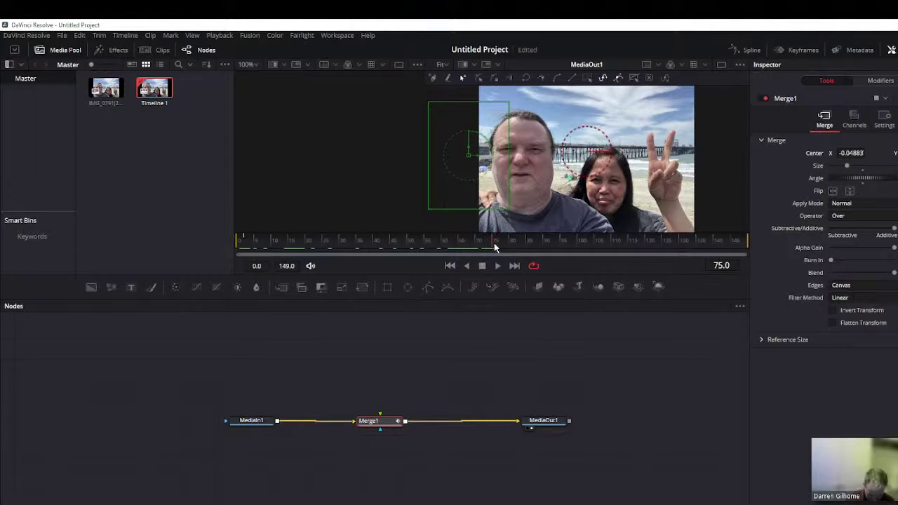
{"action": "left_click_drag", "start_coordinate": [469, 154], "coordinate": [594, 156]}
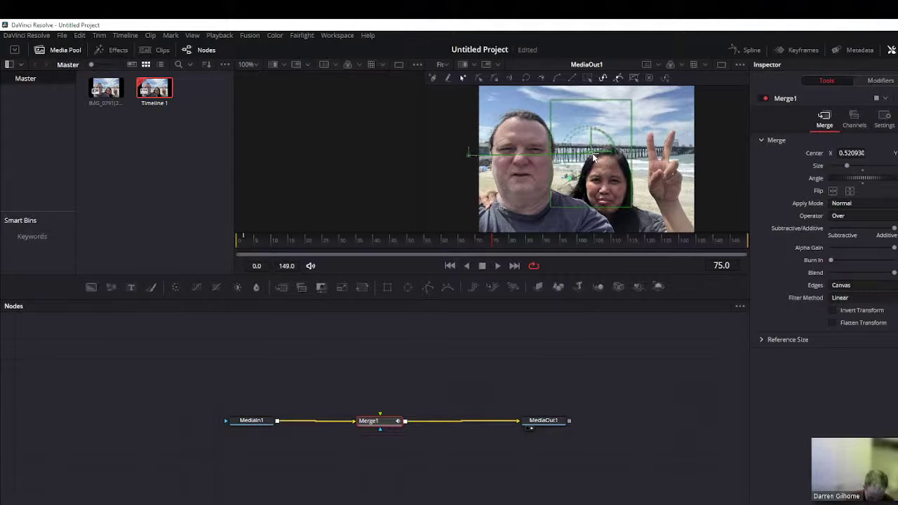
{"action": "right_click", "coordinate": [815, 155]}
{"action": "left_click", "coordinate": [751, 160]}
Step: At frame 148, push the selfie past the right edge and keyframe it (Center X 1.337209)
{"action": "left_click_drag", "start_coordinate": [492, 241], "coordinate": [713, 247]}
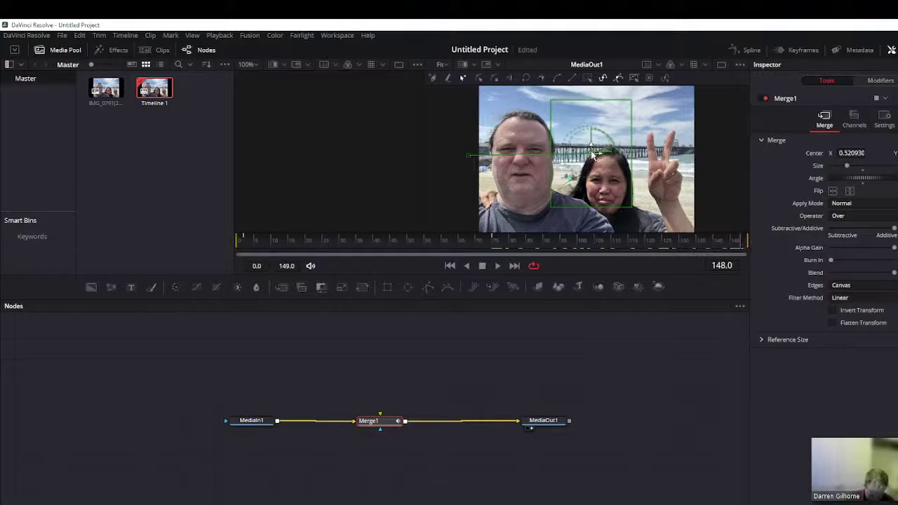
{"action": "left_click_drag", "start_coordinate": [591, 157], "coordinate": [767, 156]}
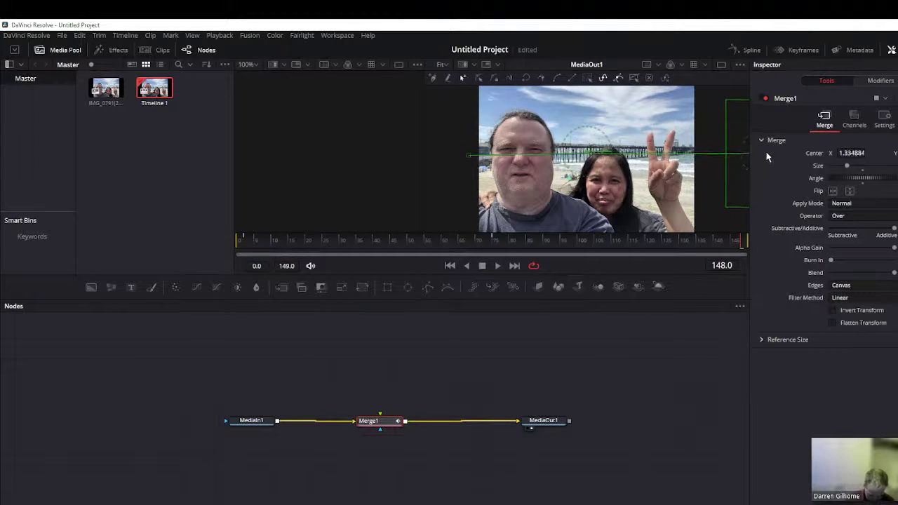
{"action": "right_click", "coordinate": [811, 155]}
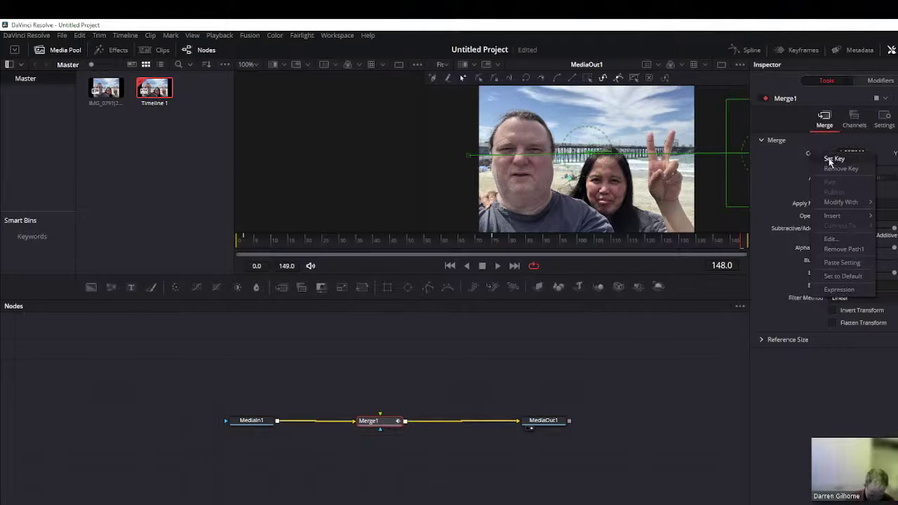
{"action": "left_click", "coordinate": [802, 185]}
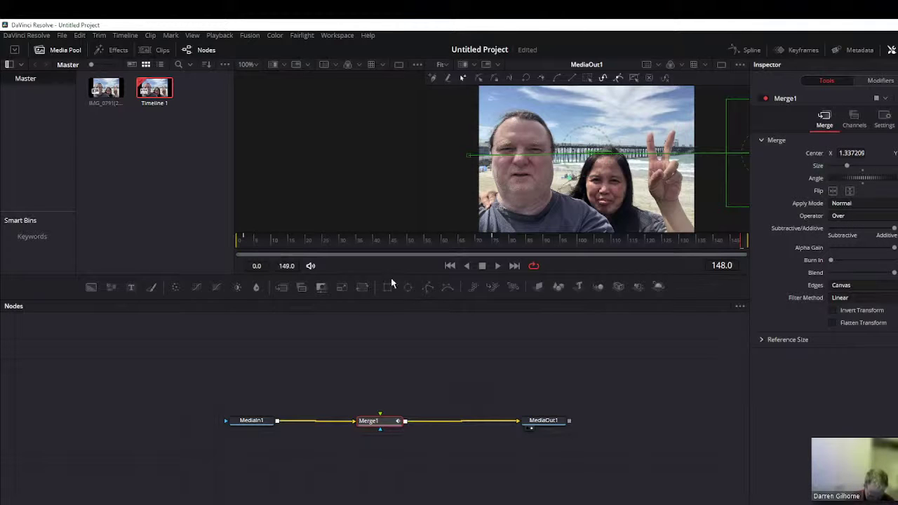
{"action": "left_click", "coordinate": [449, 266]}
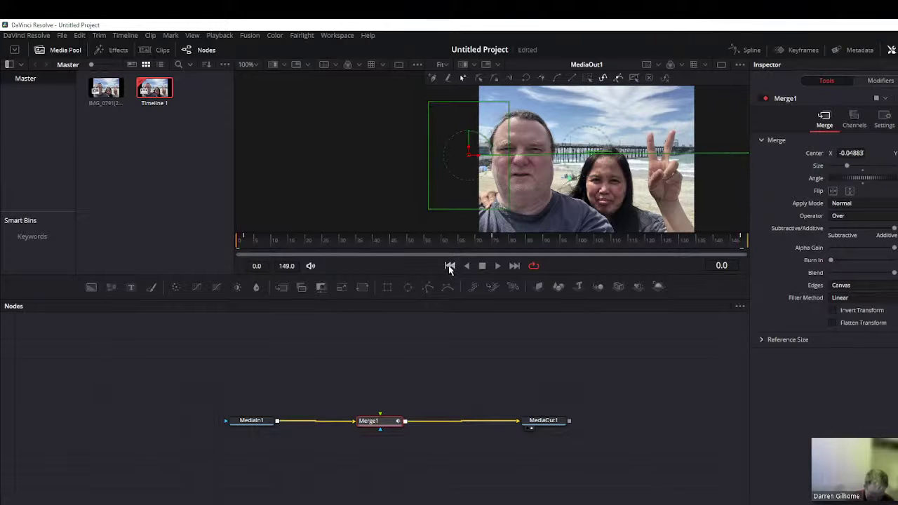
{"action": "left_click", "coordinate": [498, 266]}
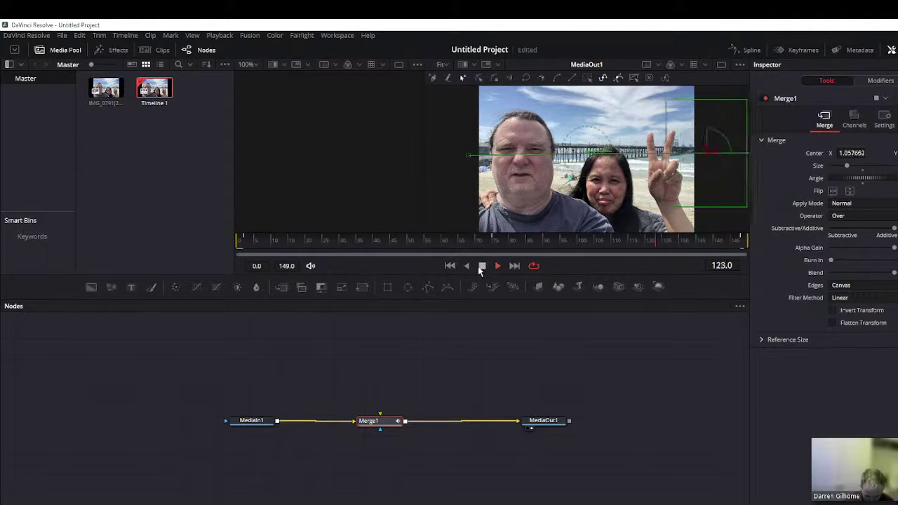
{"action": "left_click", "coordinate": [481, 266]}
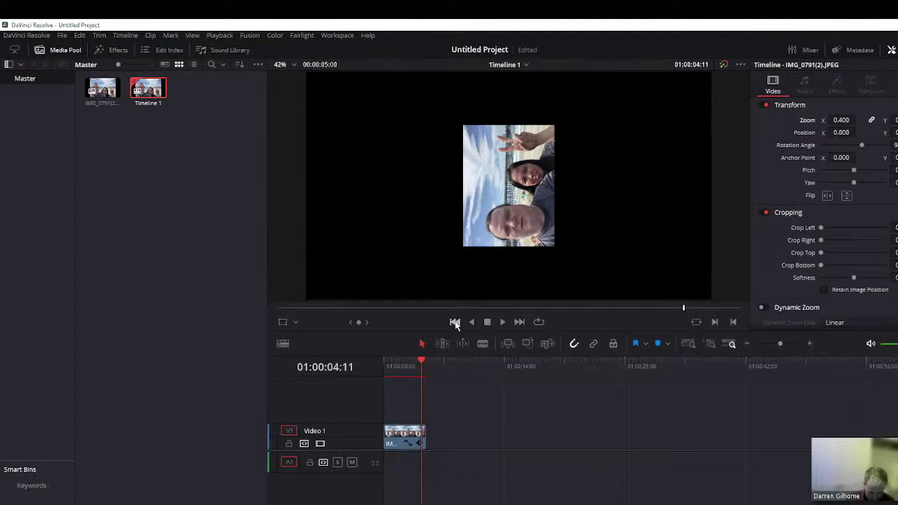
{"action": "left_click", "coordinate": [455, 322]}
{"action": "left_click", "coordinate": [503, 322]}
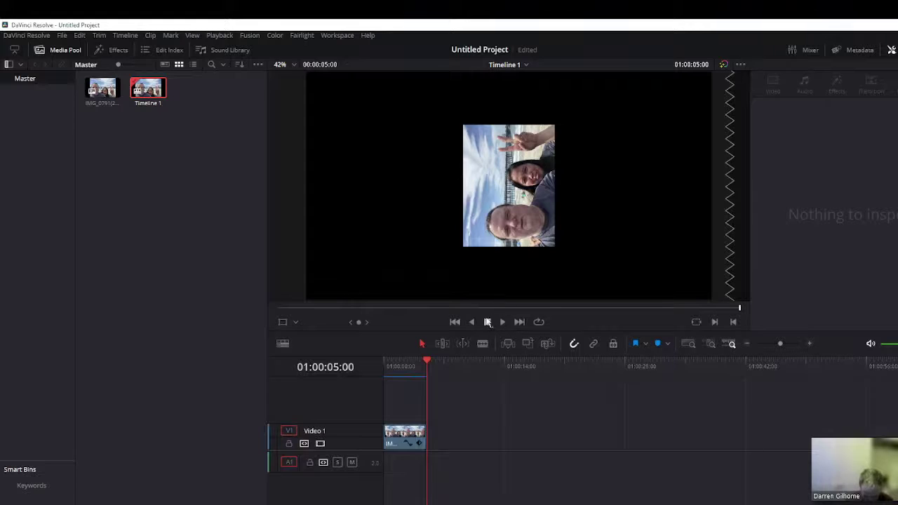
{"action": "left_click", "coordinate": [454, 322]}
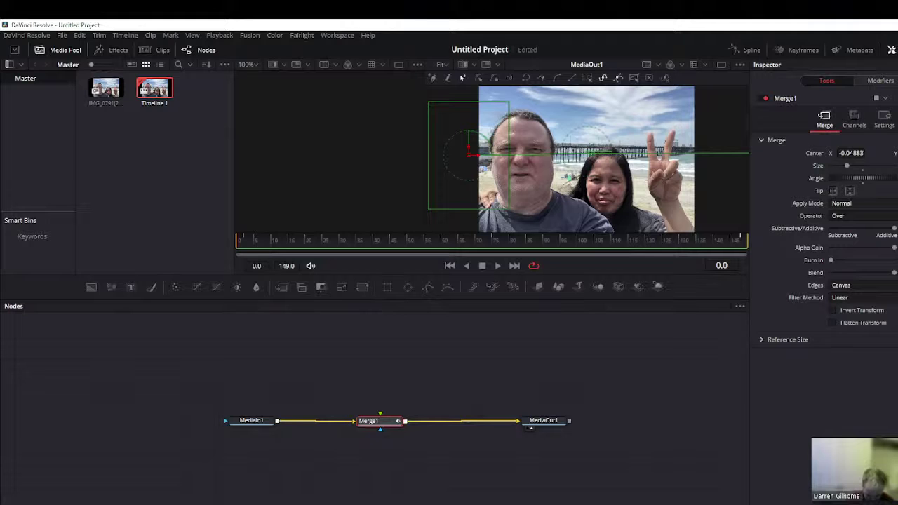
Step: View MediaIn1 in the left viewer and drag a Background node into the graph feeding Merge1
{"action": "left_click", "coordinate": [251, 421]}
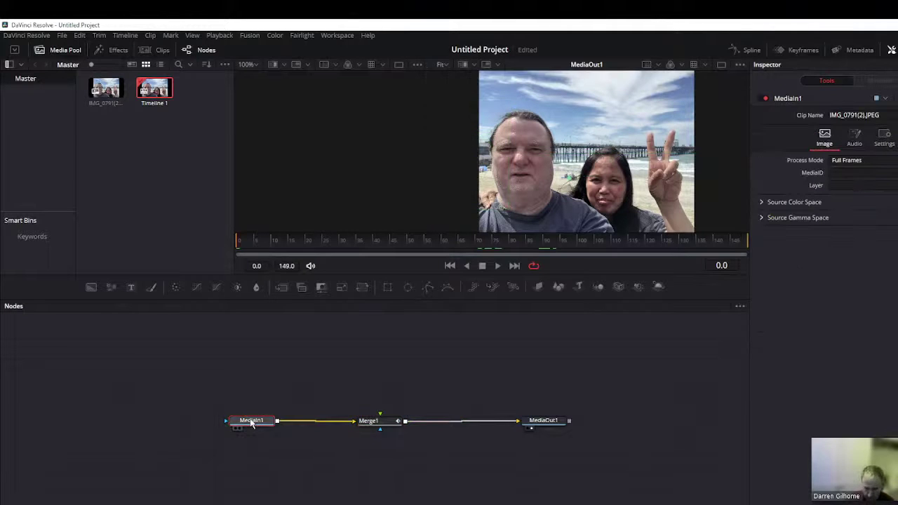
{"action": "key", "text": "1"}
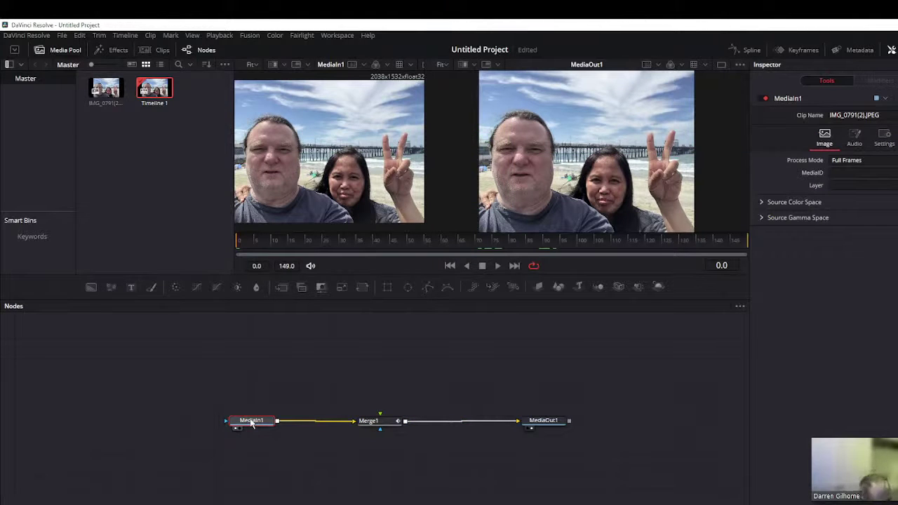
{"action": "mouse_move", "coordinate": [93, 289]}
{"action": "left_mouse_down"}
{"action": "mouse_move", "coordinate": [276, 475]}
{"action": "mouse_move", "coordinate": [372, 422]}
{"action": "left_mouse_up"}
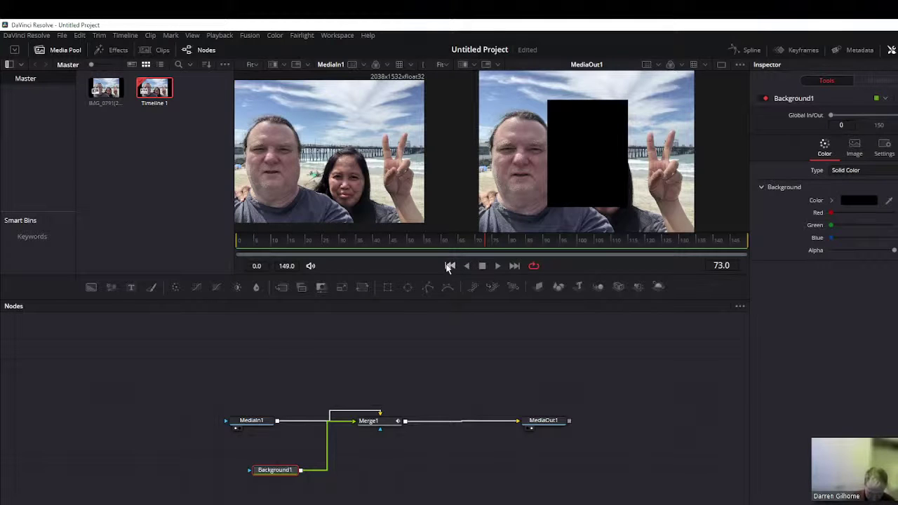
Step: Reconnect MediaIn1 to Merge1 and link Background1 toward MediaIn1, then preview playback
{"action": "left_click", "coordinate": [450, 265]}
{"action": "left_click_drag", "start_coordinate": [355, 414], "coordinate": [319, 438]}
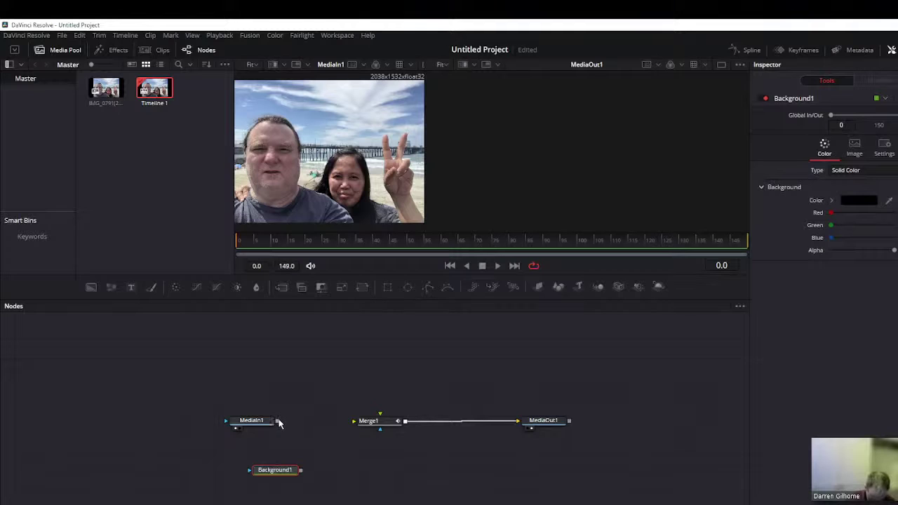
{"action": "left_click_drag", "start_coordinate": [278, 422], "coordinate": [368, 420]}
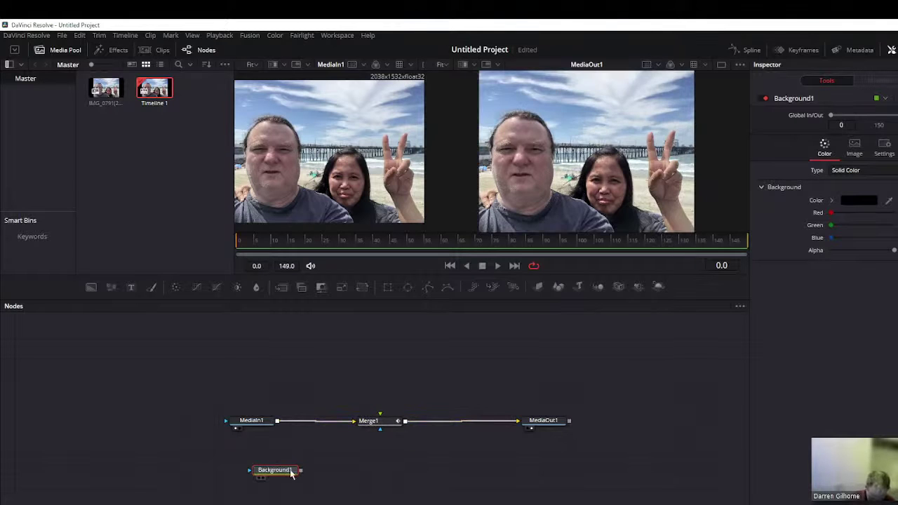
{"action": "left_click_drag", "start_coordinate": [301, 472], "coordinate": [255, 426]}
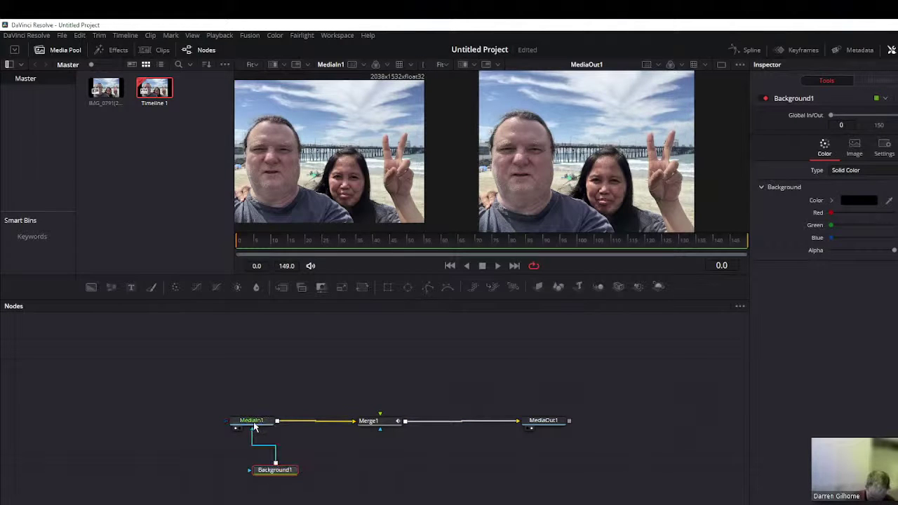
{"action": "key", "text": "space"}
{"action": "key", "text": "space"}
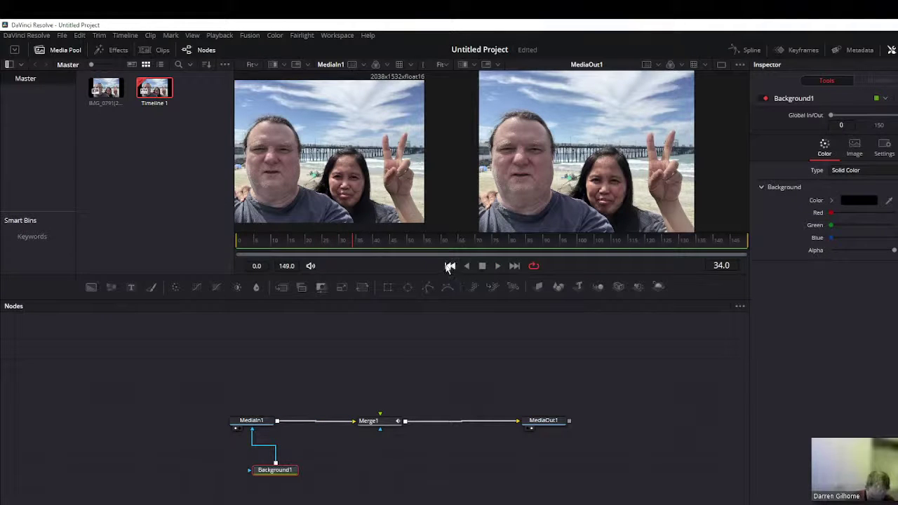
Step: Delete the MediaIn1-to-Merge1 and Background1-to-MediaIn1 links, then wire MediaIn1 into Background1
{"action": "left_click", "coordinate": [449, 265]}
{"action": "left_click", "coordinate": [337, 421]}
{"action": "key", "text": "Delete"}
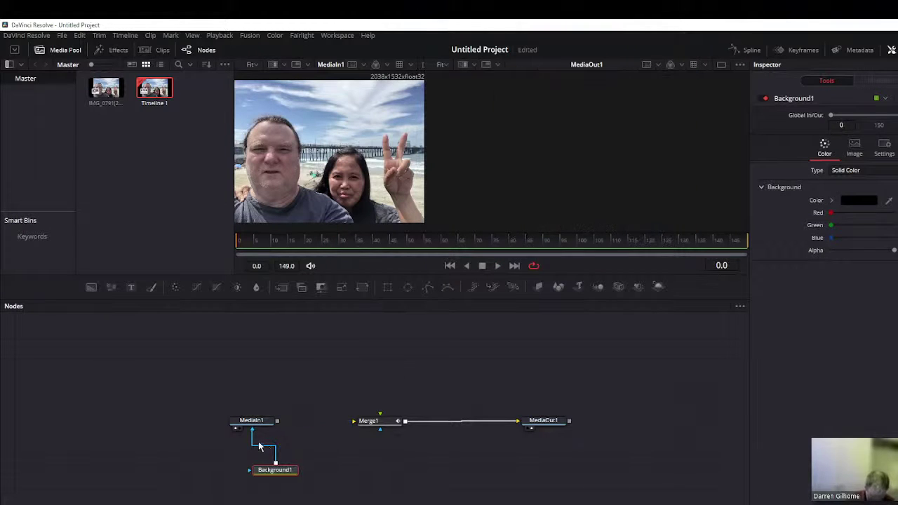
{"action": "left_click", "coordinate": [259, 446]}
{"action": "key", "text": "Delete"}
{"action": "left_click_drag", "start_coordinate": [277, 423], "coordinate": [264, 477]}
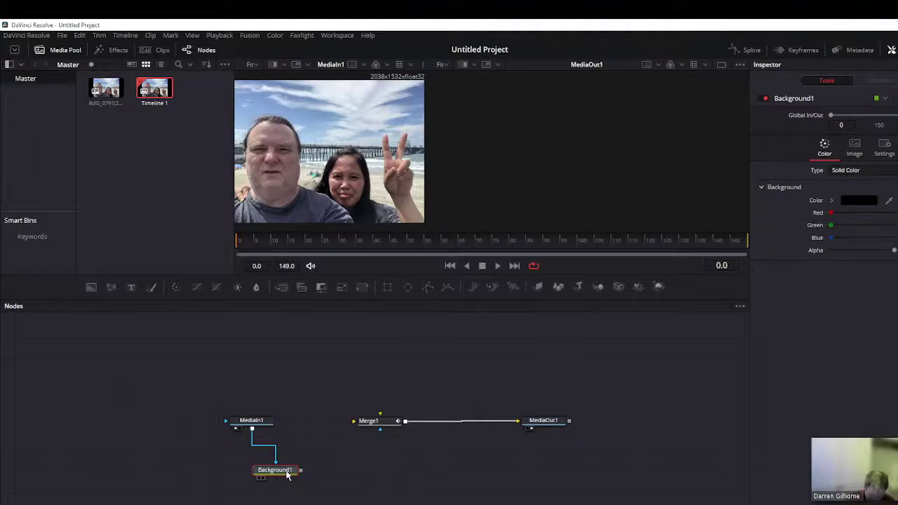
Step: Try Background1 into Merge1, then restore MediaIn1 to Merge1 and park Background1 beneath it
{"action": "key", "text": "1"}
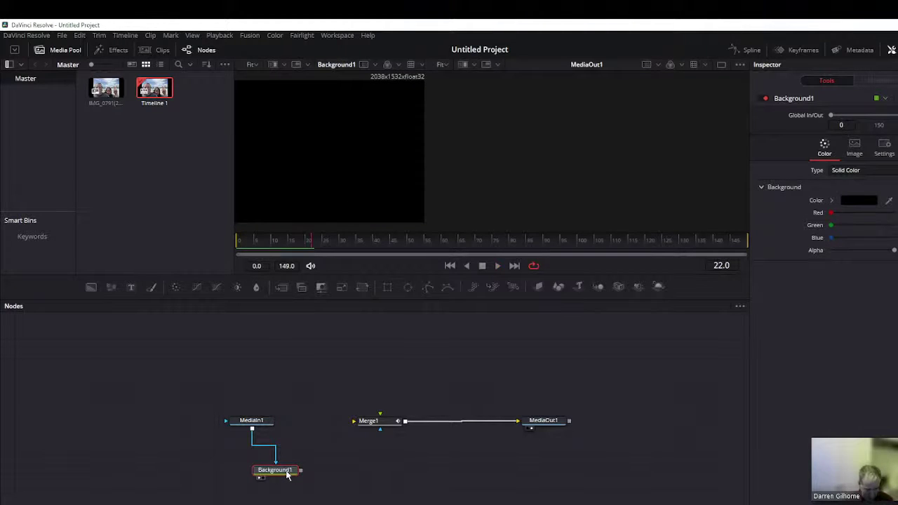
{"action": "key", "text": "1"}
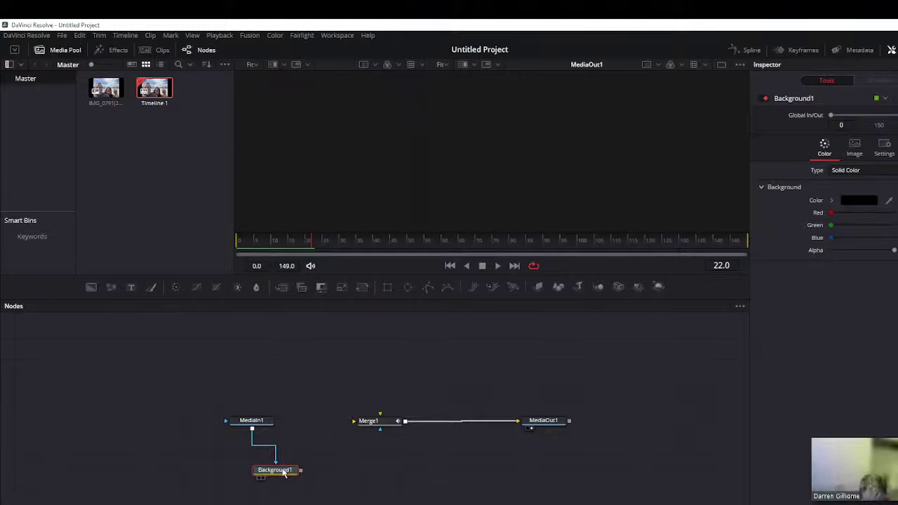
{"action": "left_click_drag", "start_coordinate": [301, 471], "coordinate": [372, 424]}
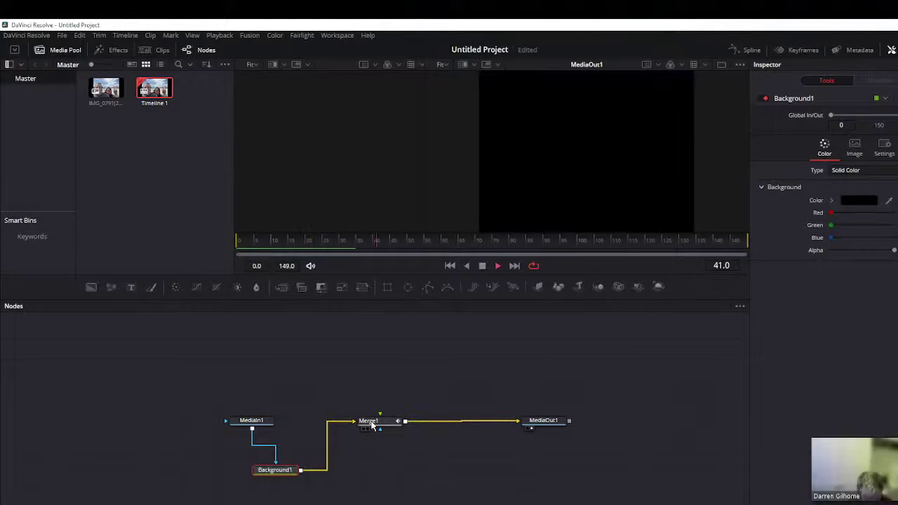
{"action": "key", "text": "space"}
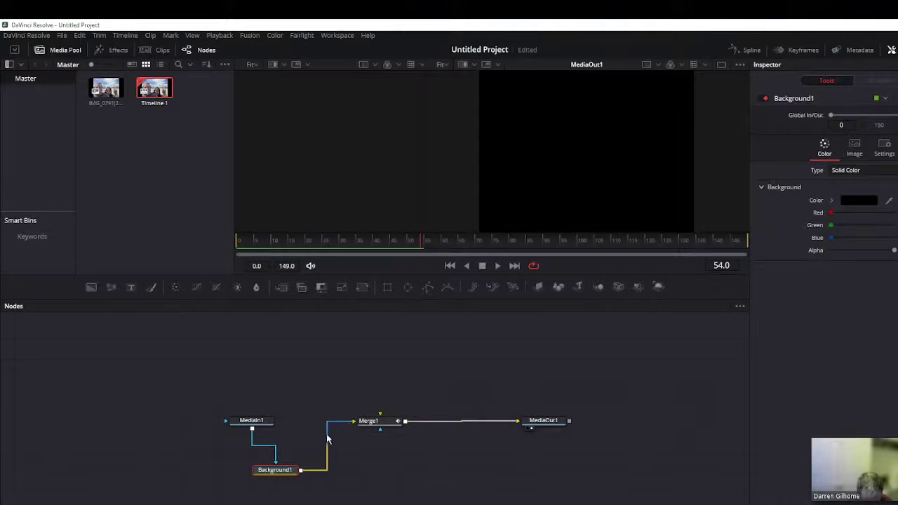
{"action": "left_click_drag", "start_coordinate": [340, 425], "coordinate": [344, 423]}
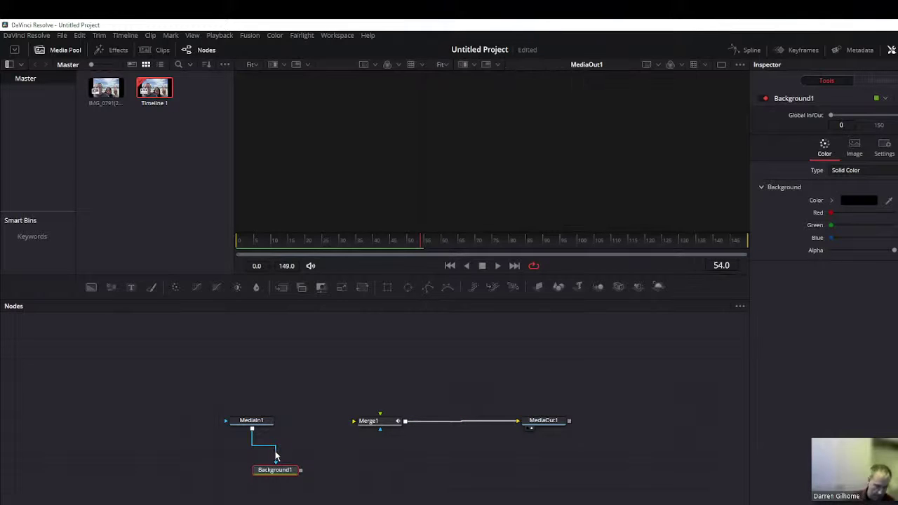
{"action": "mouse_move", "coordinate": [275, 456]}
{"action": "left_mouse_down"}
{"action": "mouse_move", "coordinate": [268, 430]}
{"action": "mouse_move", "coordinate": [386, 423]}
{"action": "left_mouse_up"}
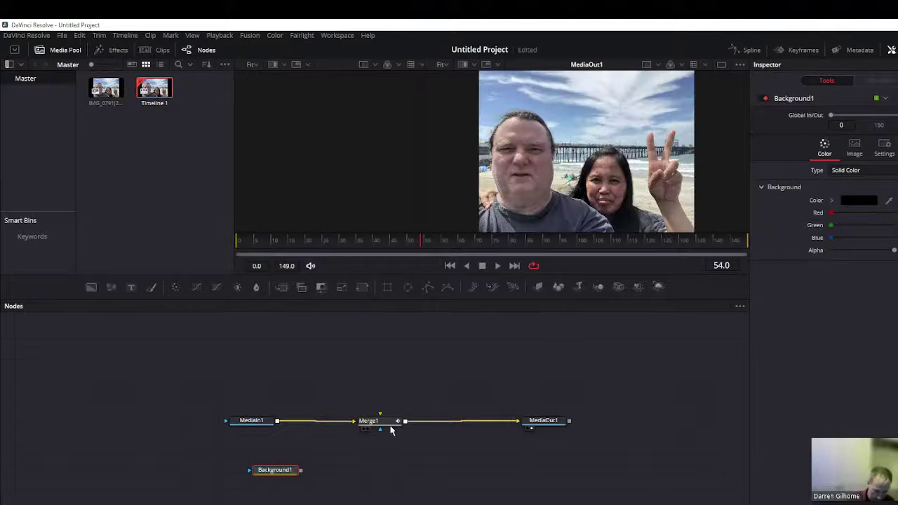
{"action": "mouse_move", "coordinate": [297, 470]}
{"action": "left_mouse_down"}
{"action": "mouse_move", "coordinate": [380, 439]}
{"action": "mouse_move", "coordinate": [276, 446]}
{"action": "mouse_move", "coordinate": [379, 427]}
{"action": "left_mouse_up"}
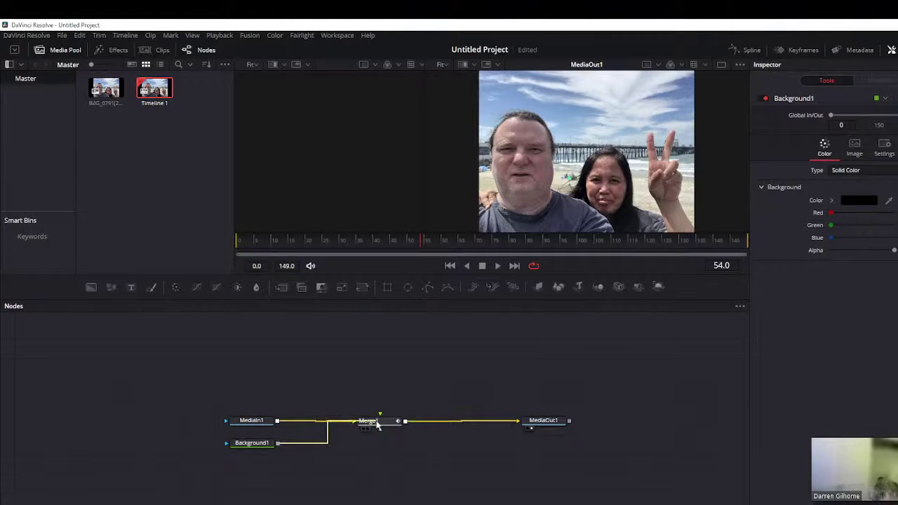
Step: Preview Background1 feeding Merge1's background input, then unplug it and move Background1 lower
{"action": "left_click_drag", "start_coordinate": [277, 446], "coordinate": [378, 424]}
{"action": "key", "text": "space"}
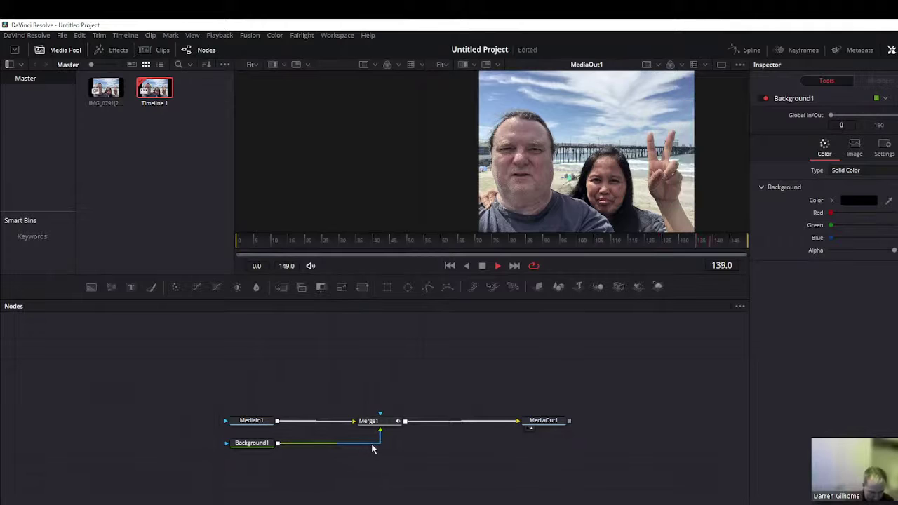
{"action": "mouse_move", "coordinate": [372, 446]}
{"action": "left_mouse_down"}
{"action": "mouse_move", "coordinate": [260, 453]}
{"action": "mouse_move", "coordinate": [261, 496]}
{"action": "mouse_move", "coordinate": [259, 487]}
{"action": "left_mouse_up"}
Step: Add a Transform (Xf) node after MediaIn1 and shift MediaIn1 left to make room
{"action": "left_click", "coordinate": [253, 422]}
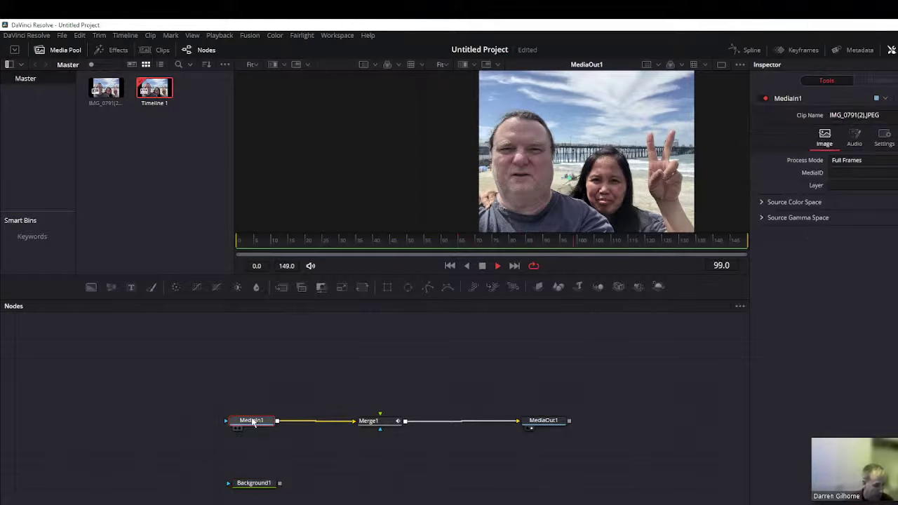
{"action": "key", "text": "shift+space"}
{"action": "type", "text": "mr"}
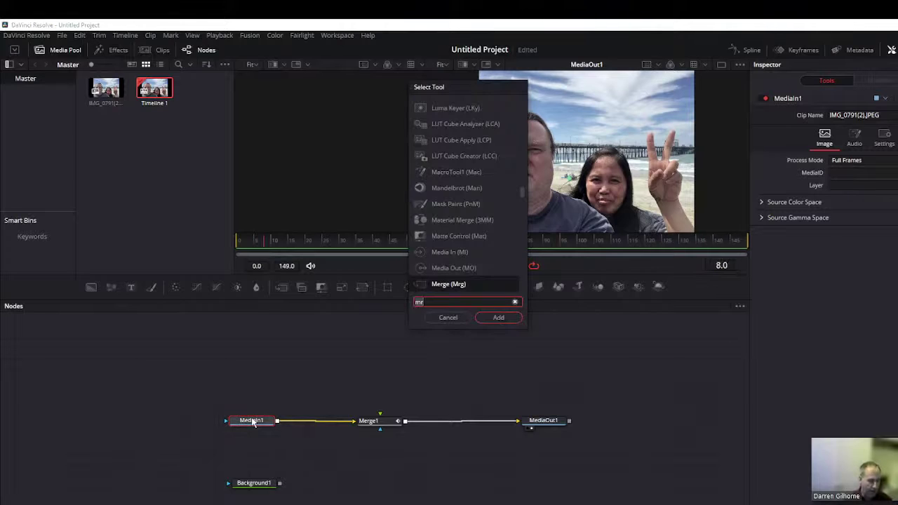
{"action": "key", "text": "BackSpace"}
{"action": "key", "text": "BackSpace"}
{"action": "type", "text": "tra"}
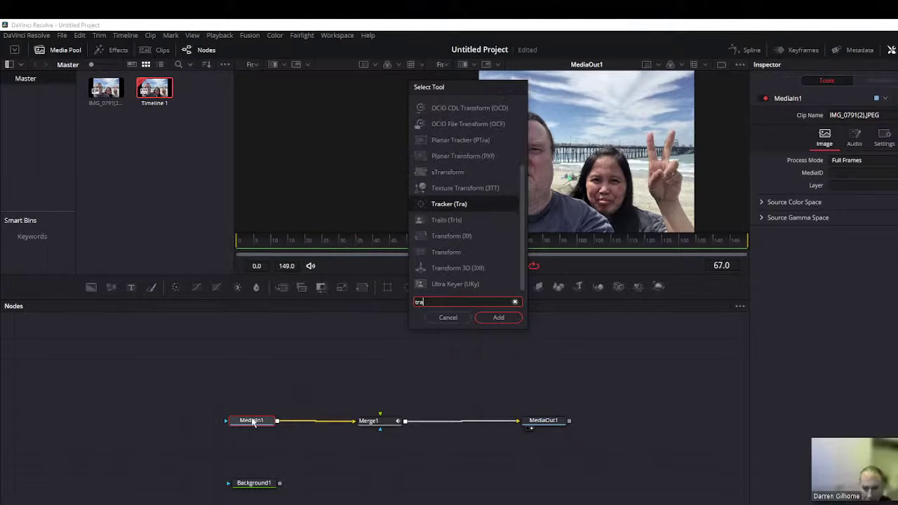
{"action": "type", "text": "ns"}
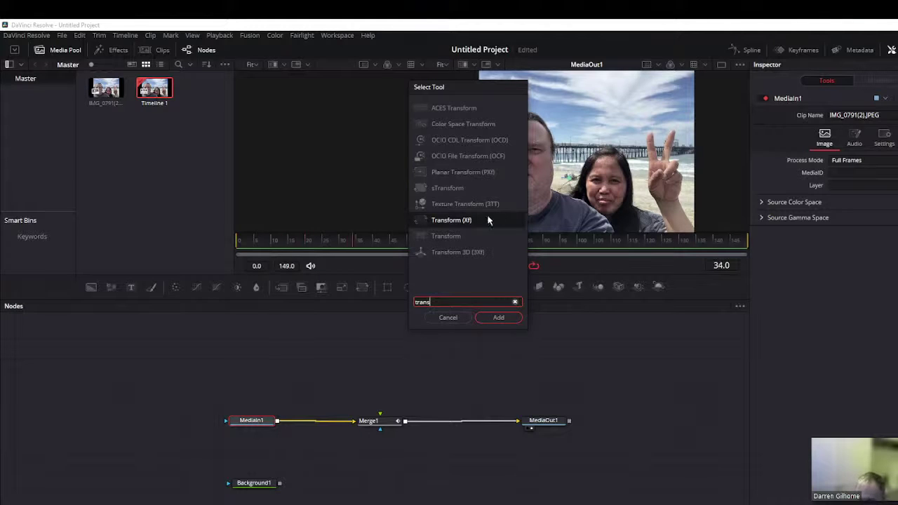
{"action": "left_click", "coordinate": [442, 223]}
{"action": "left_click", "coordinate": [497, 318]}
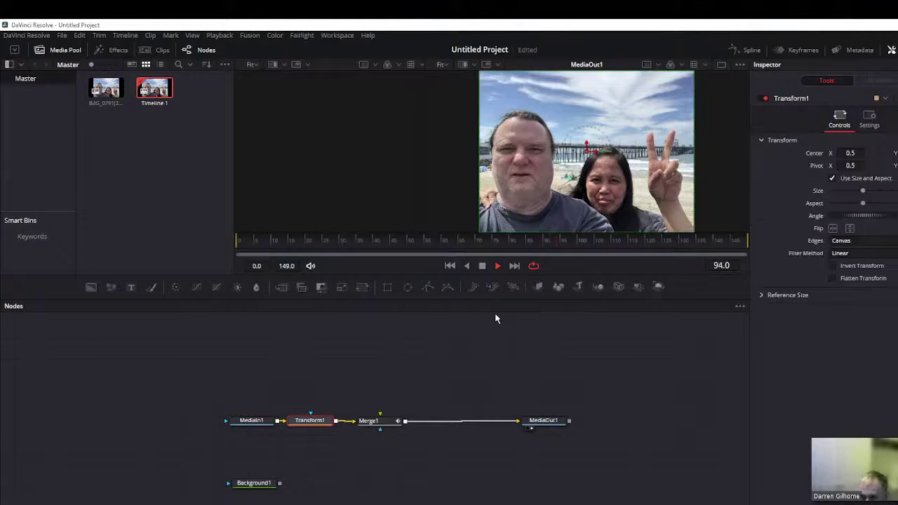
{"action": "left_click_drag", "start_coordinate": [247, 424], "coordinate": [201, 424]}
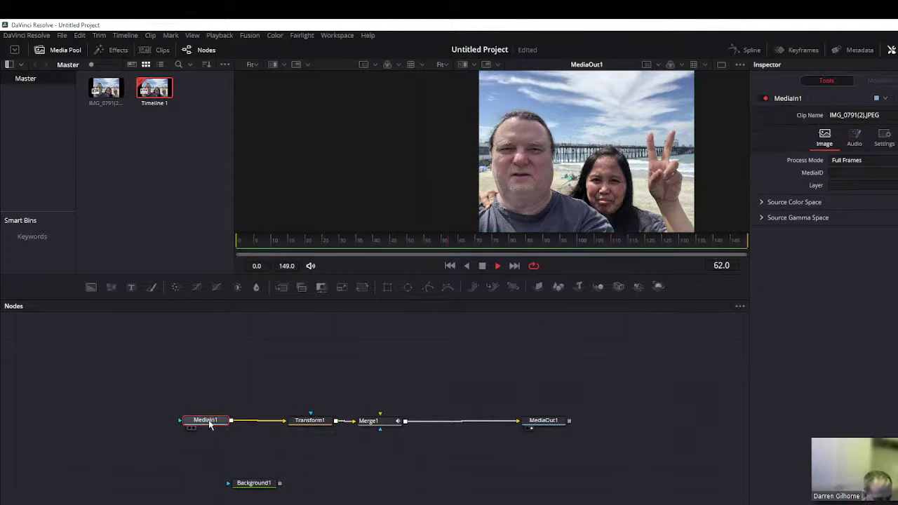
{"action": "left_click_drag", "start_coordinate": [208, 421], "coordinate": [207, 424]}
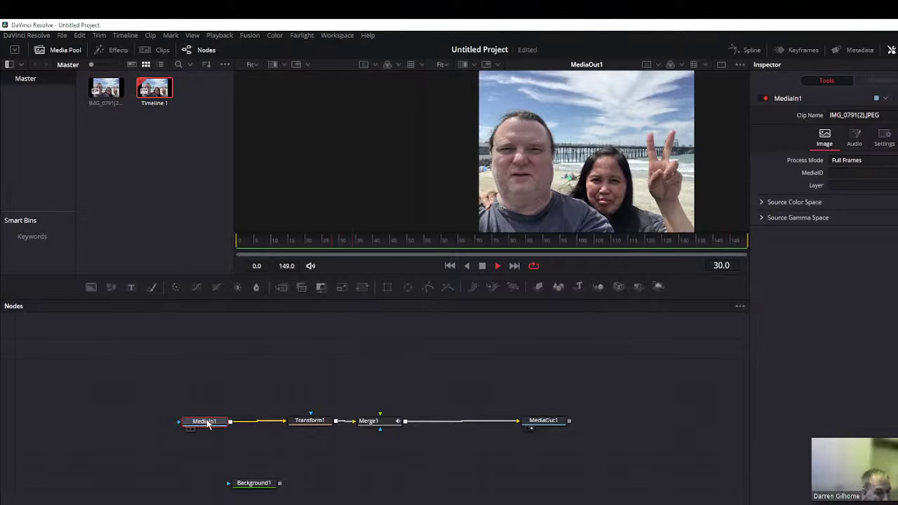
{"action": "left_click_drag", "start_coordinate": [279, 483], "coordinate": [311, 430]}
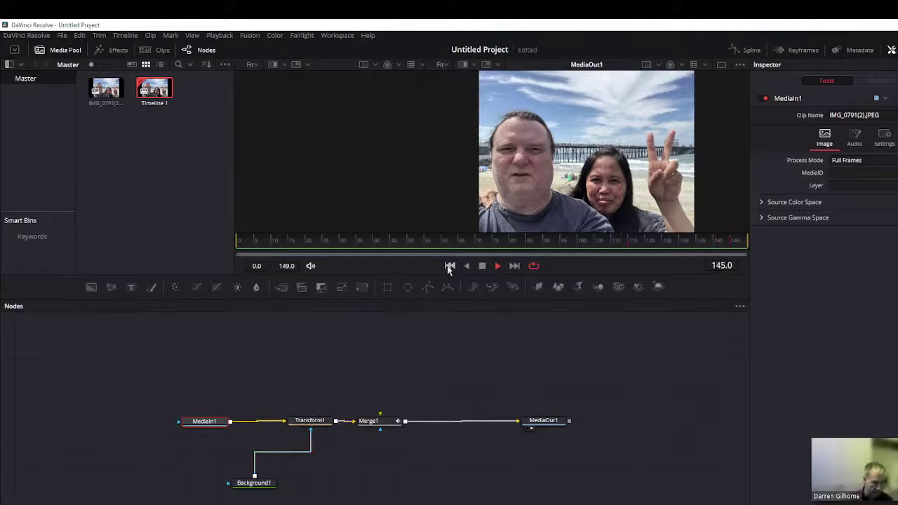
{"action": "left_click", "coordinate": [484, 266]}
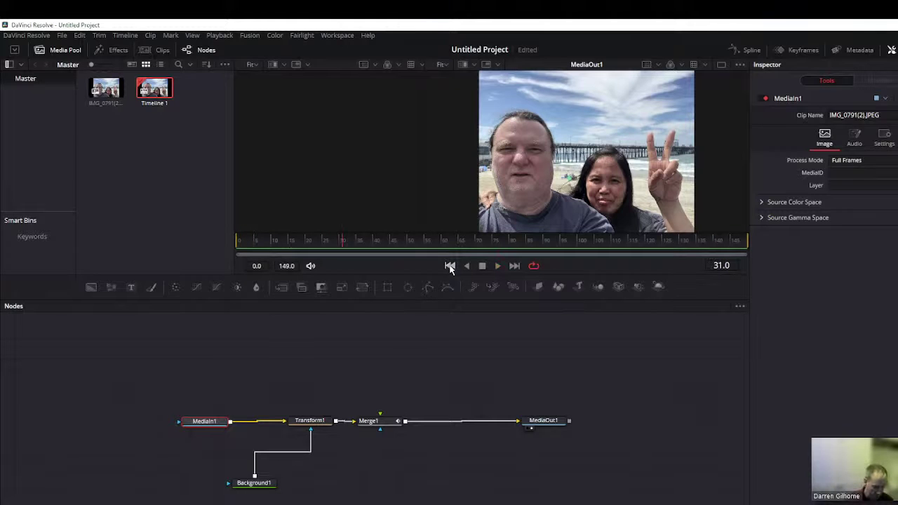
{"action": "left_click", "coordinate": [450, 266]}
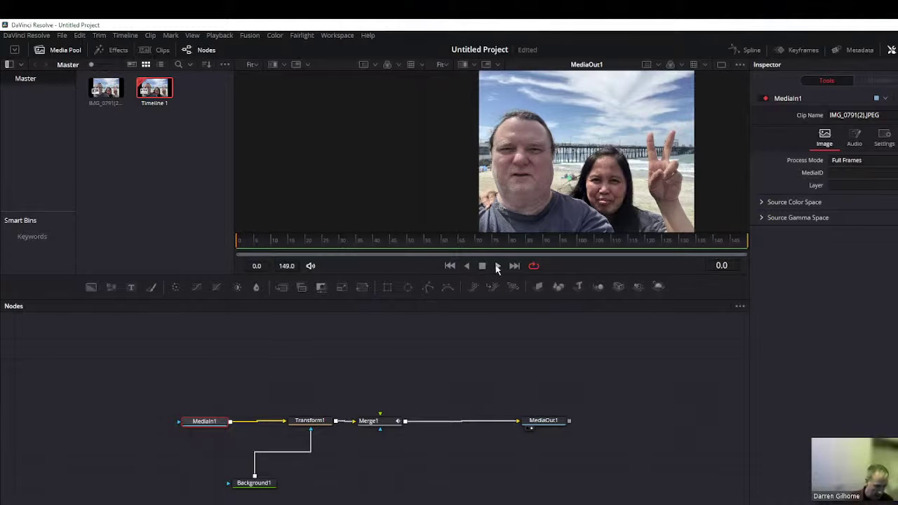
{"action": "left_click", "coordinate": [496, 266]}
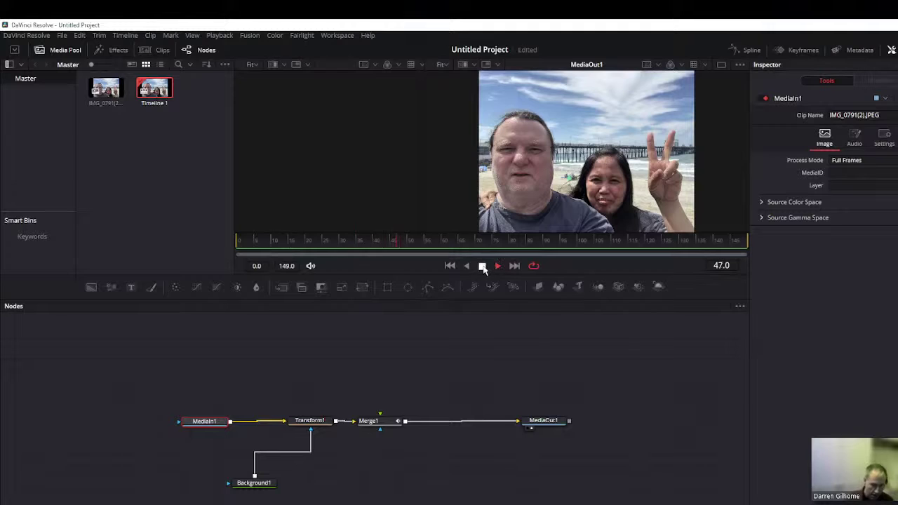
{"action": "left_click", "coordinate": [482, 267]}
{"action": "left_click", "coordinate": [455, 266]}
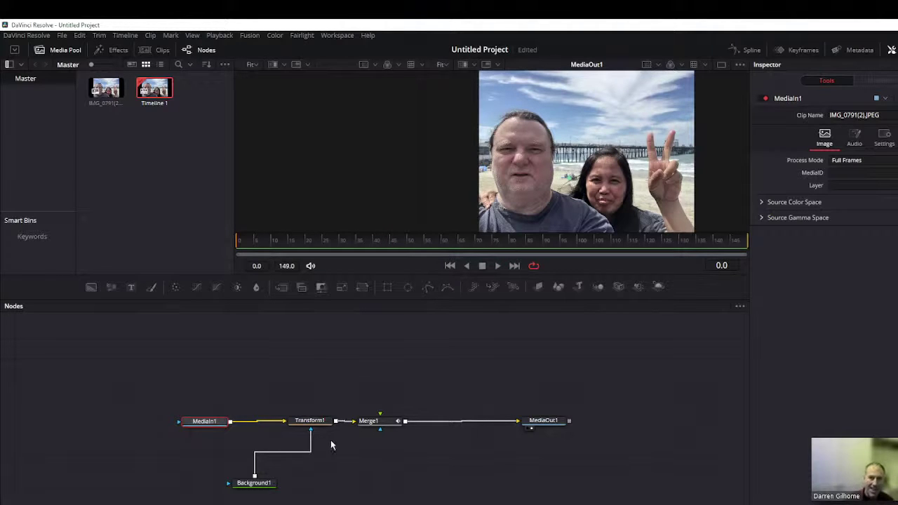
{"action": "left_click_drag", "start_coordinate": [310, 430], "coordinate": [308, 442]}
{"action": "key", "text": "space"}
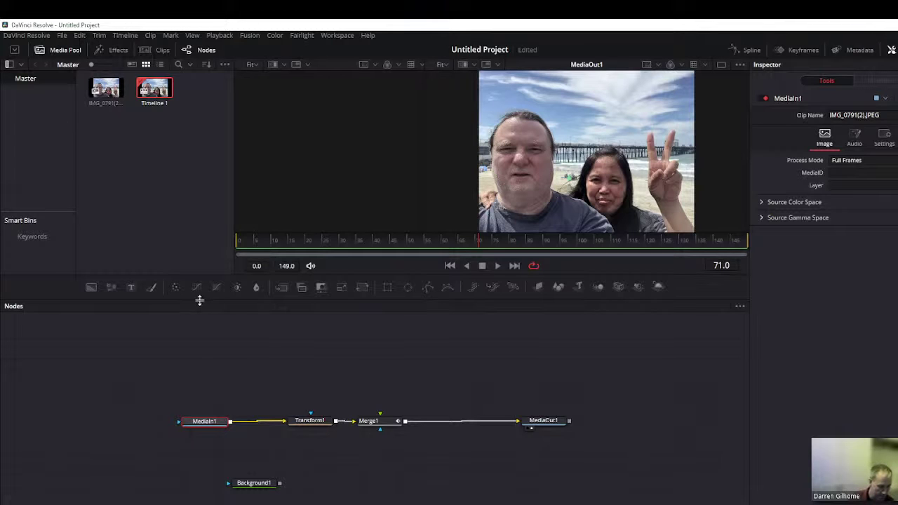
Step: Delete Transform1, then connect Background1 and MediaIn1 directly to Merge1's background and foreground inputs
{"action": "left_click", "coordinate": [317, 422]}
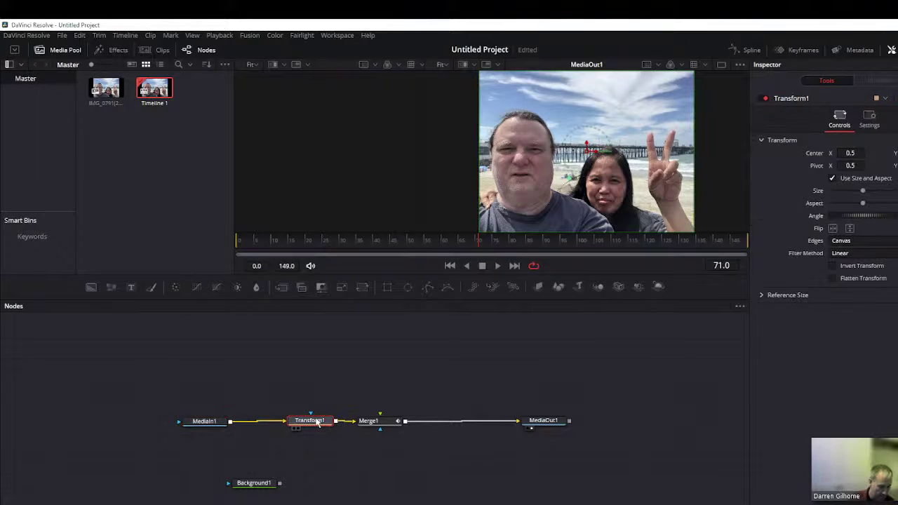
{"action": "key", "text": "Delete"}
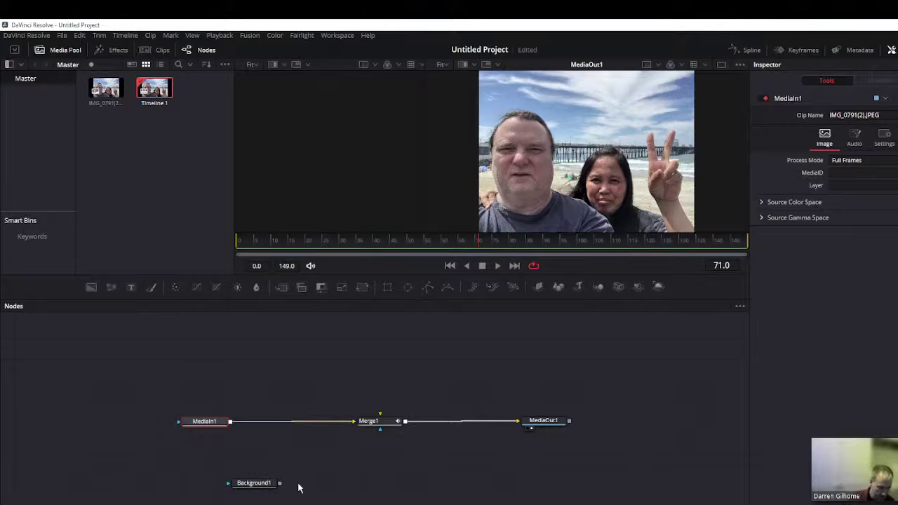
{"action": "left_click", "coordinate": [297, 422]}
{"action": "key", "text": "Delete"}
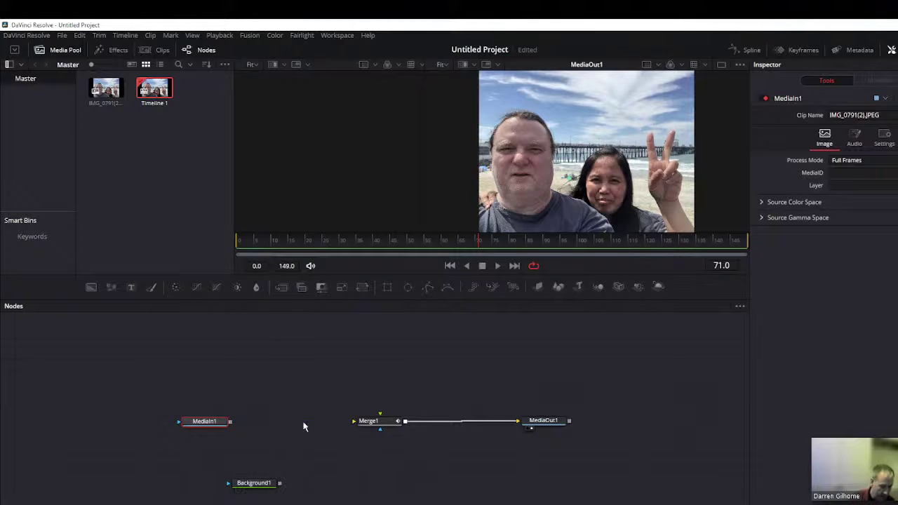
{"action": "left_click_drag", "start_coordinate": [280, 484], "coordinate": [354, 421]}
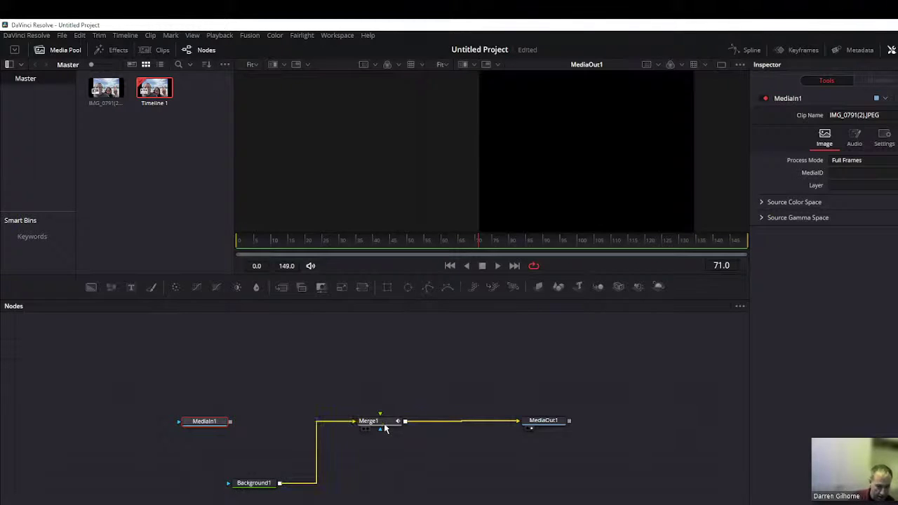
{"action": "key", "text": "space"}
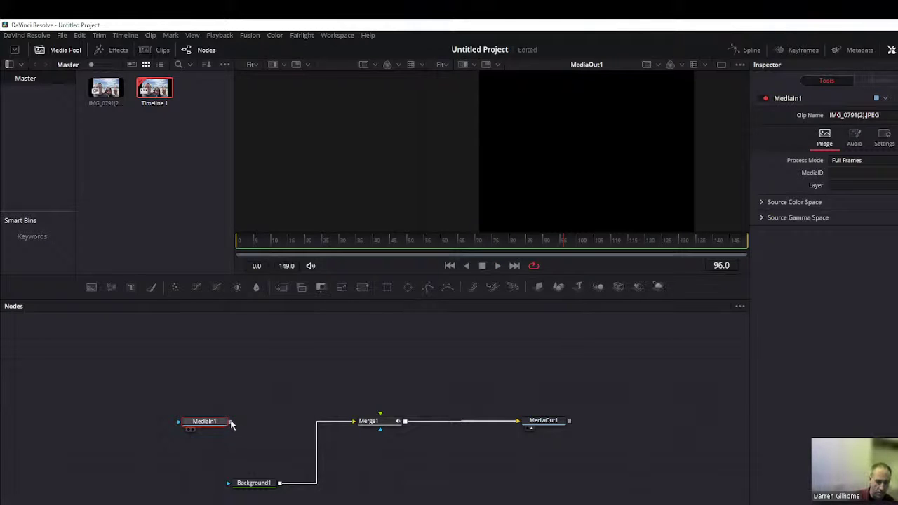
{"action": "left_click_drag", "start_coordinate": [230, 421], "coordinate": [385, 424]}
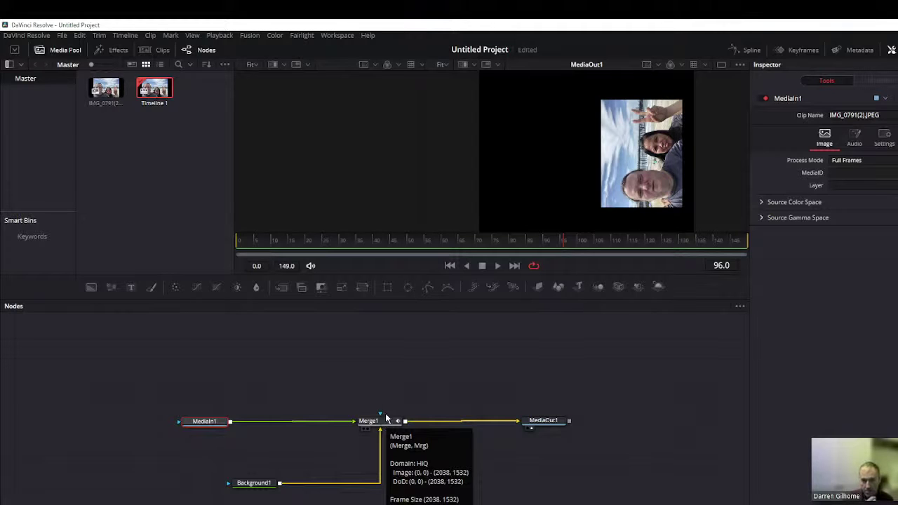
Step: Play the sliding photo from the first frame, then switch to the Edit page with Shift+4
{"action": "left_click", "coordinate": [450, 265]}
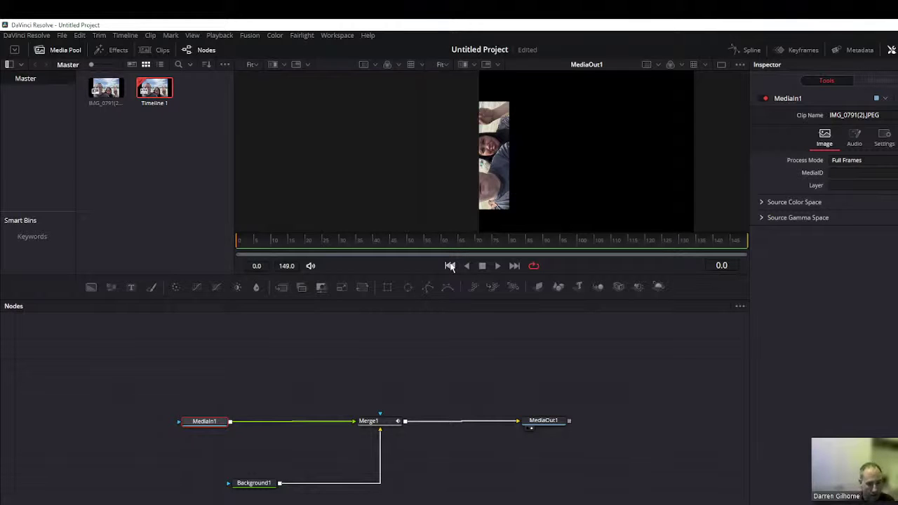
{"action": "key", "text": "space"}
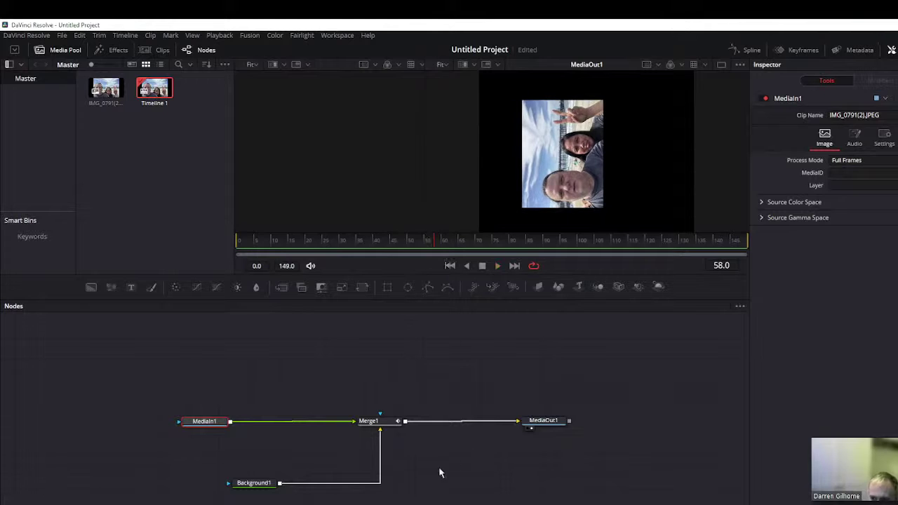
{"action": "key", "text": "shift+4"}
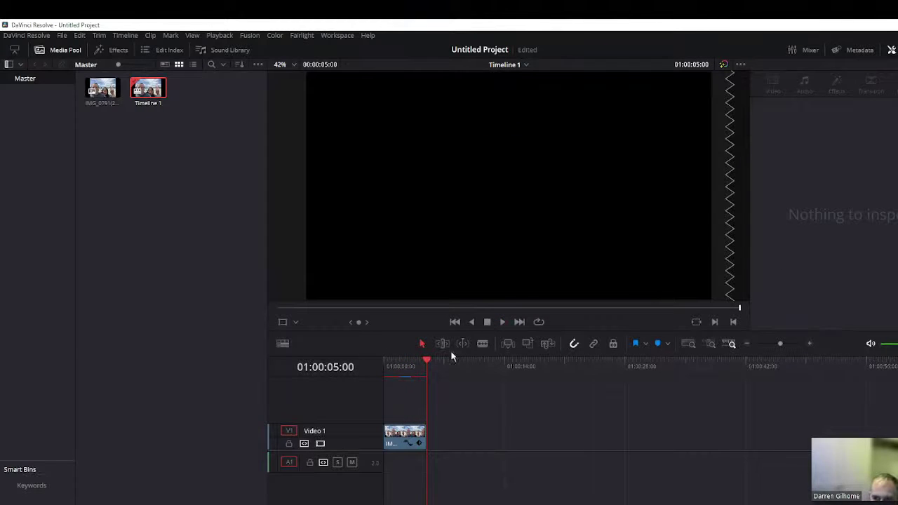
{"action": "left_click_drag", "start_coordinate": [429, 364], "coordinate": [383, 366]}
{"action": "left_click", "coordinate": [405, 433]}
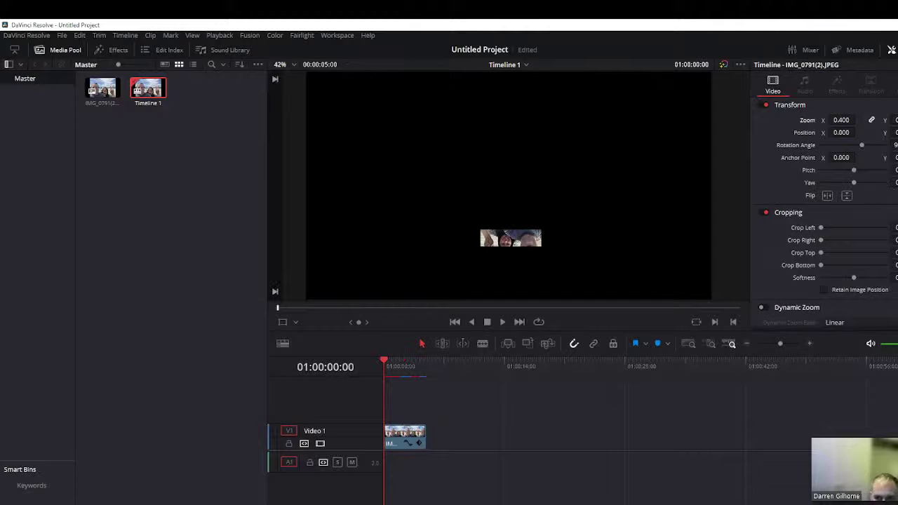
{"action": "key", "text": "shift+5"}
{"action": "key", "text": "space"}
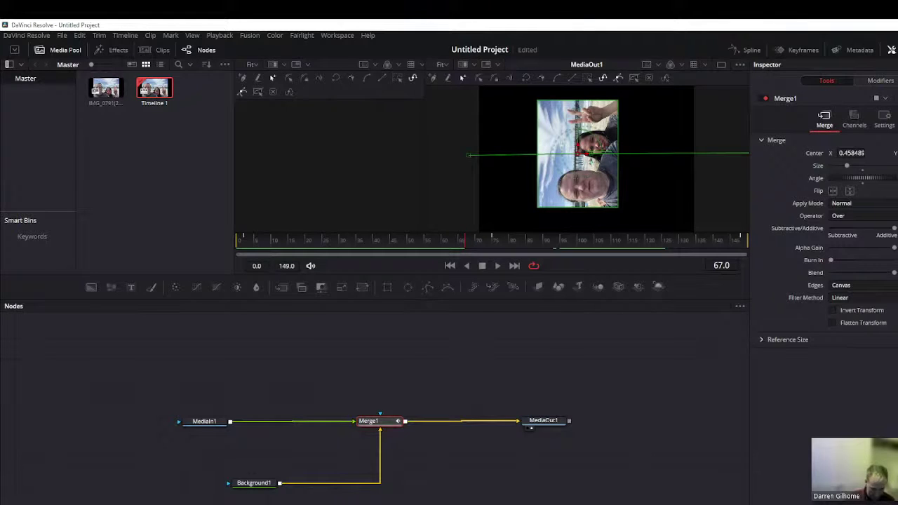
{"action": "key", "text": "shift+4"}
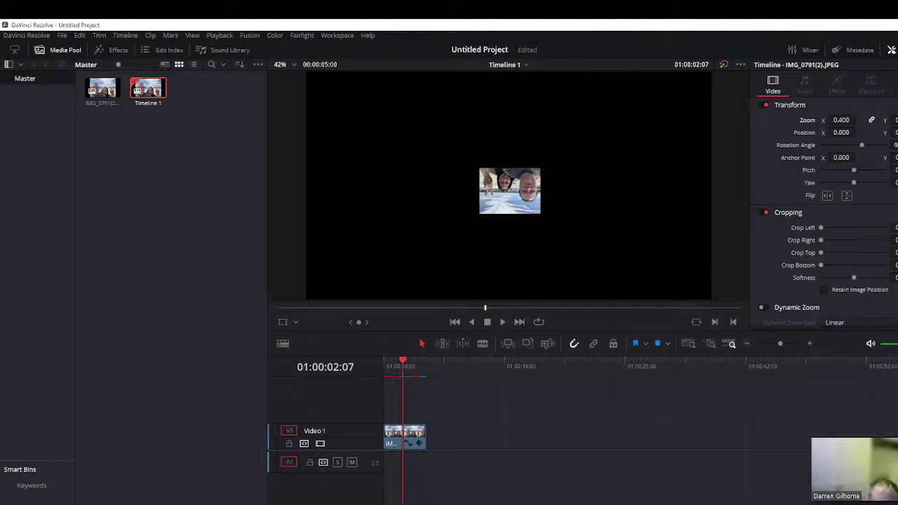
{"action": "key", "text": "space"}
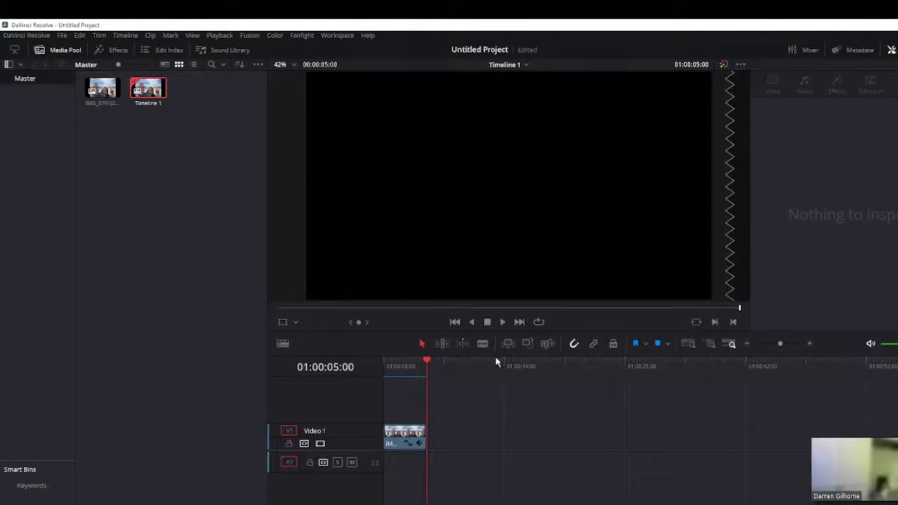
{"action": "key", "text": "shift+5"}
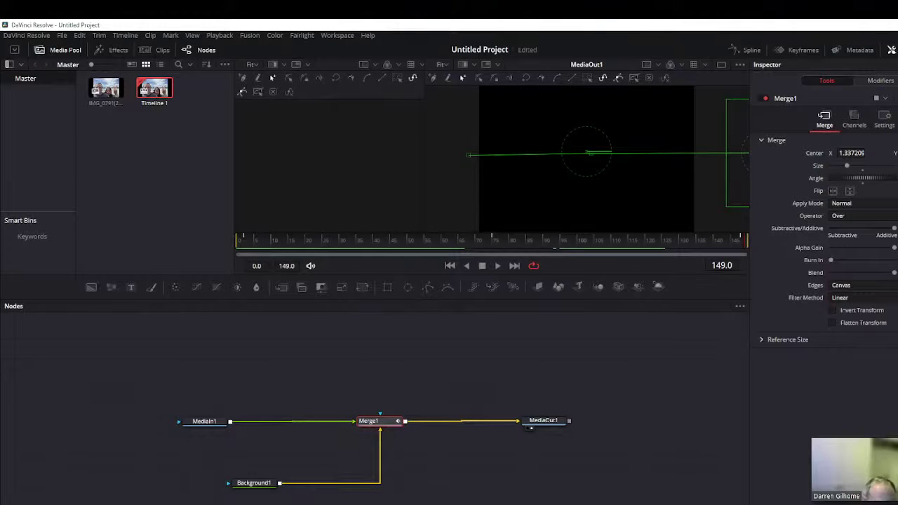
{"action": "key", "text": "shift+4"}
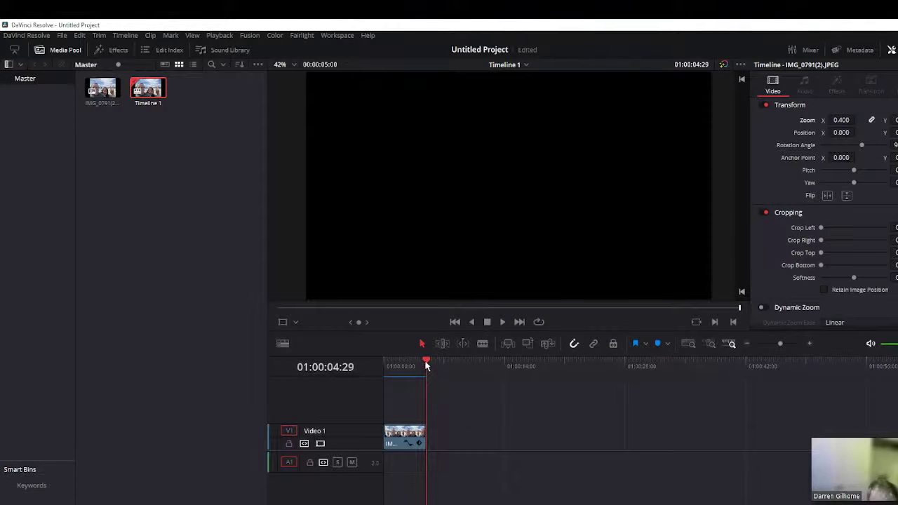
Step: Scrub to about two seconds in and reset the selfie's rotation angle
{"action": "left_click_drag", "start_coordinate": [425, 365], "coordinate": [386, 365]}
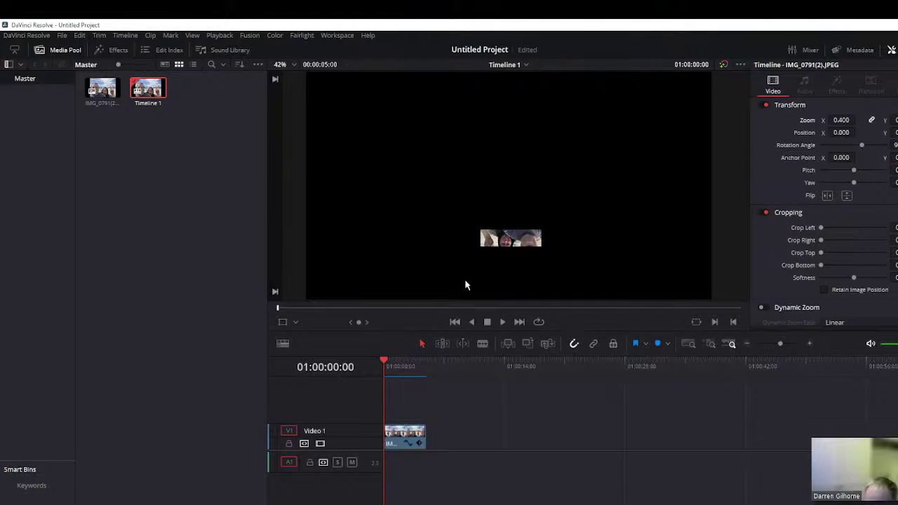
{"action": "left_click", "coordinate": [403, 365]}
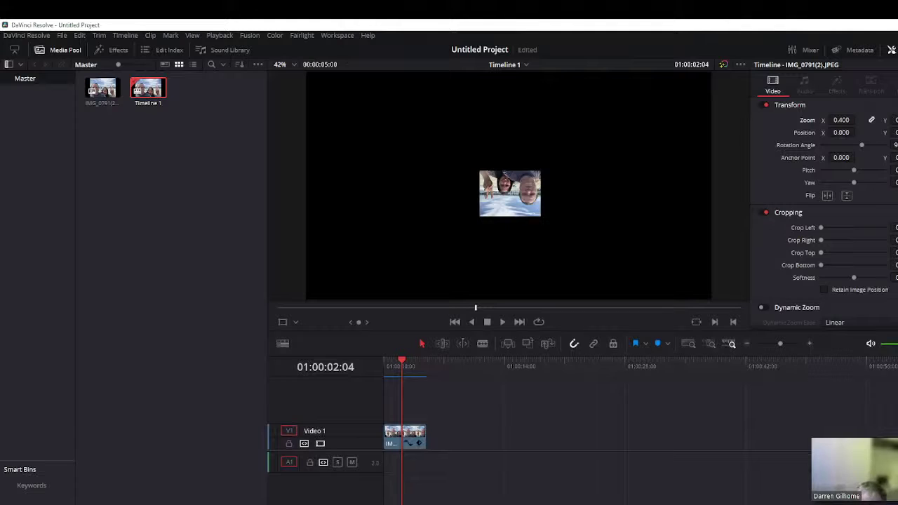
{"action": "key", "text": "Return"}
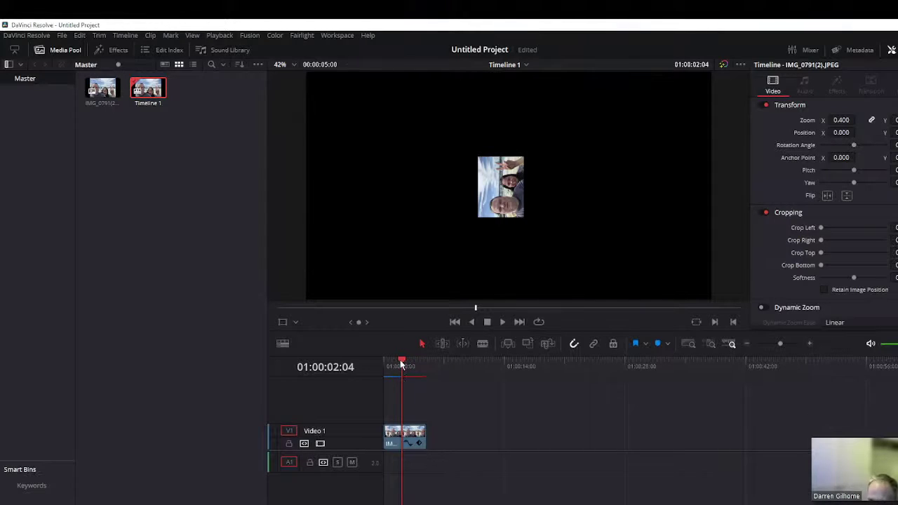
Step: Rewind to the start, play the animation, and switch to the Deliver page
{"action": "left_click_drag", "start_coordinate": [401, 361], "coordinate": [388, 366]}
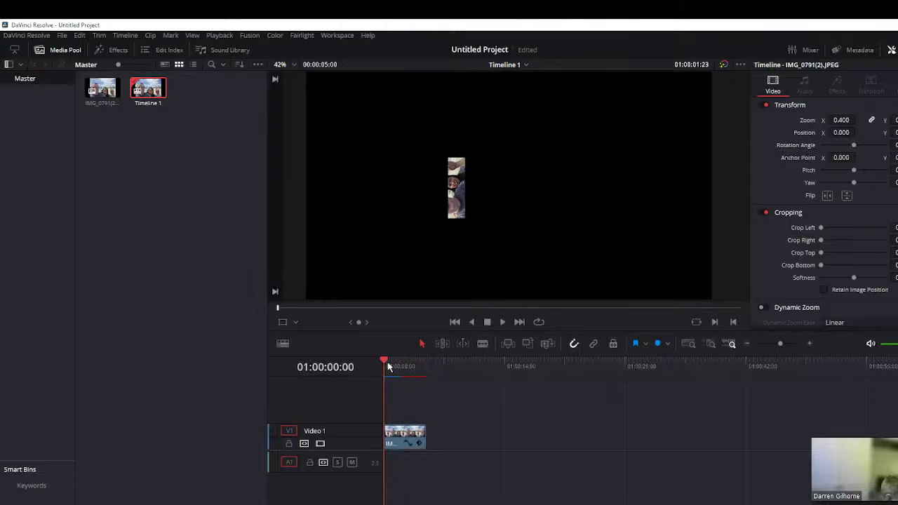
{"action": "left_click", "coordinate": [504, 323]}
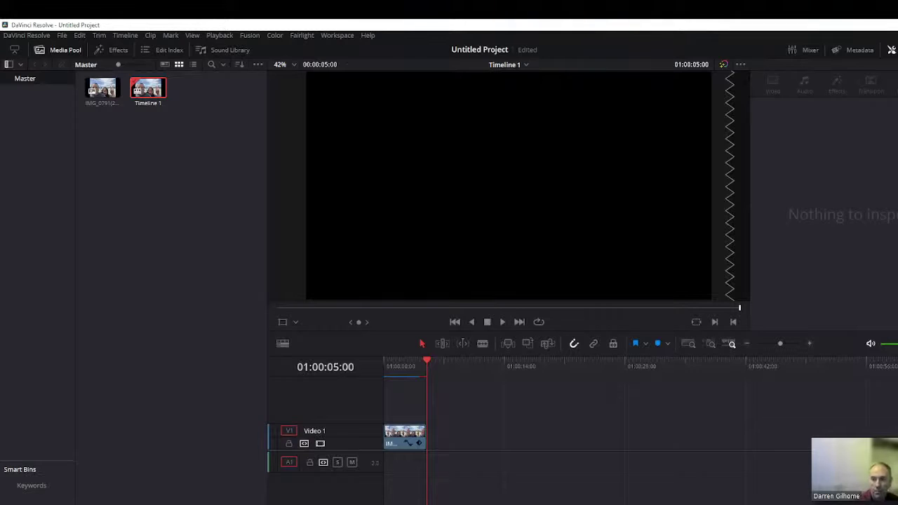
{"action": "key", "text": "shift+8"}
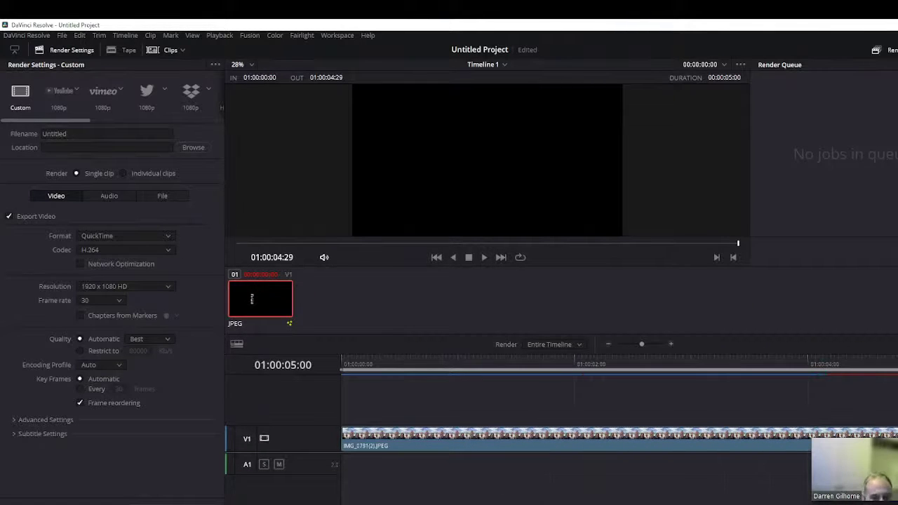
Step: Replace the render filename with the user's name, set the format to MP4, and add it to the render queue
{"action": "left_click", "coordinate": [67, 133]}
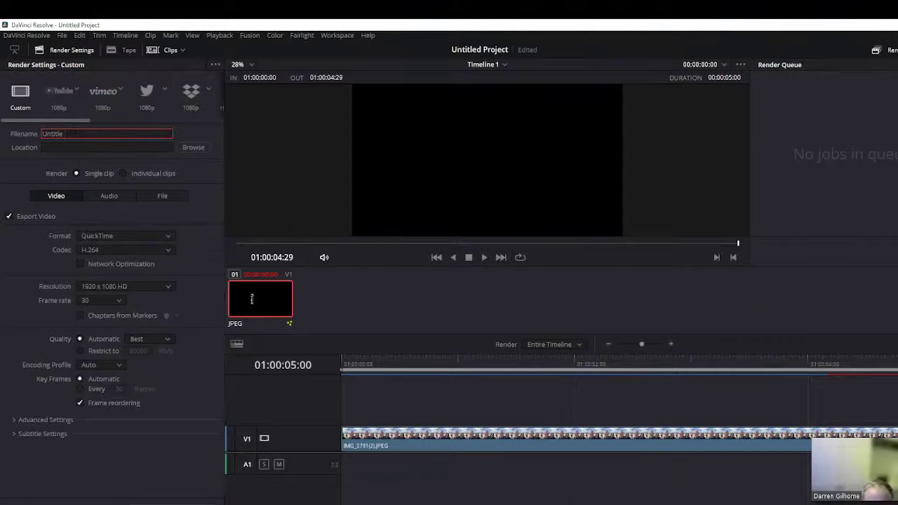
{"action": "key", "text": "BackSpace"}
{"action": "key", "text": "BackSpace"}
{"action": "key", "text": "BackSpace"}
{"action": "key", "text": "BackSpace"}
{"action": "key", "text": "BackSpace"}
{"action": "key", "text": "BackSpace"}
{"action": "key", "text": "BackSpace"}
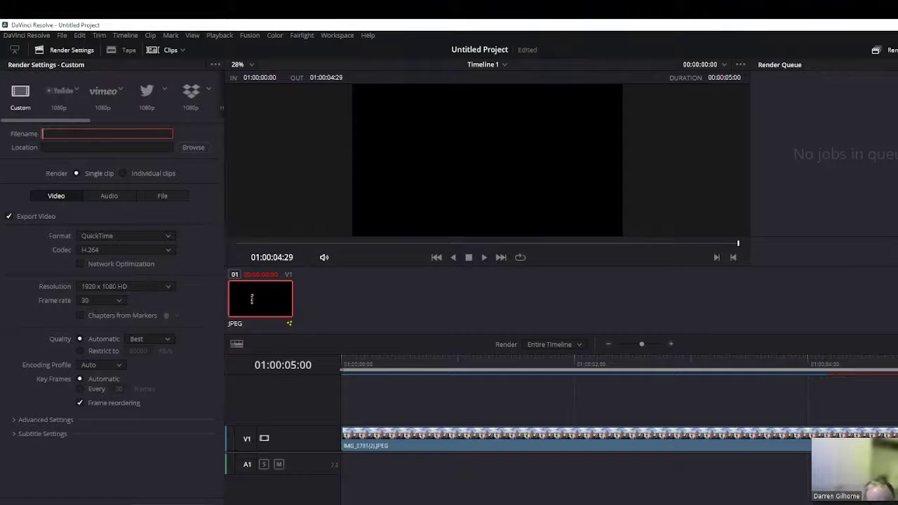
{"action": "type", "text": "kenlo"}
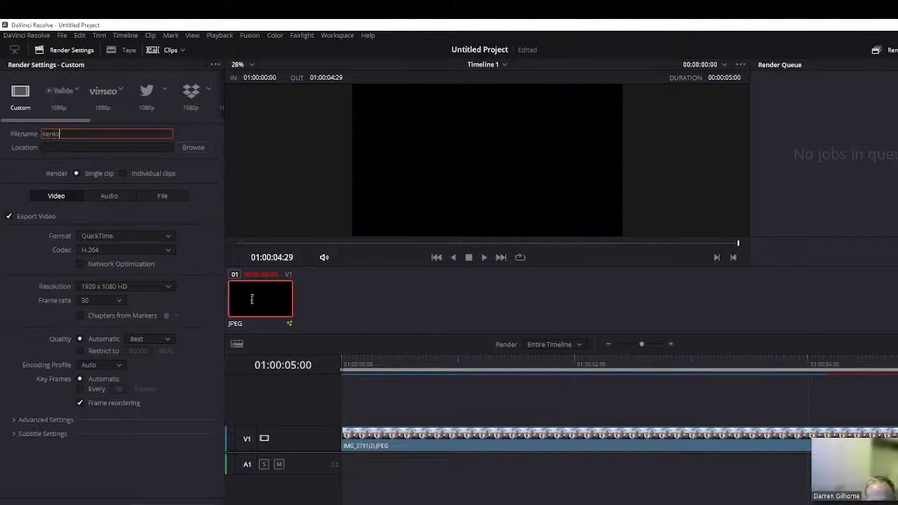
{"action": "type", "text": "masun"}
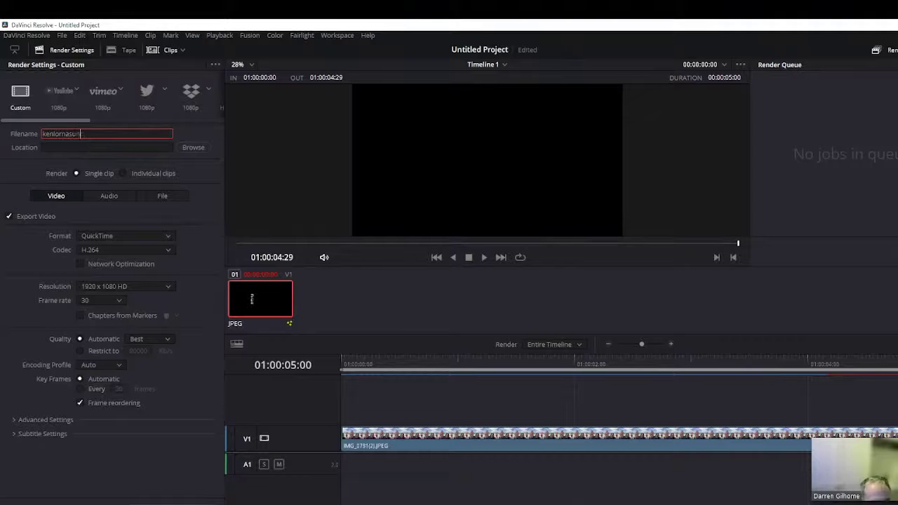
{"action": "type", "text": "da"}
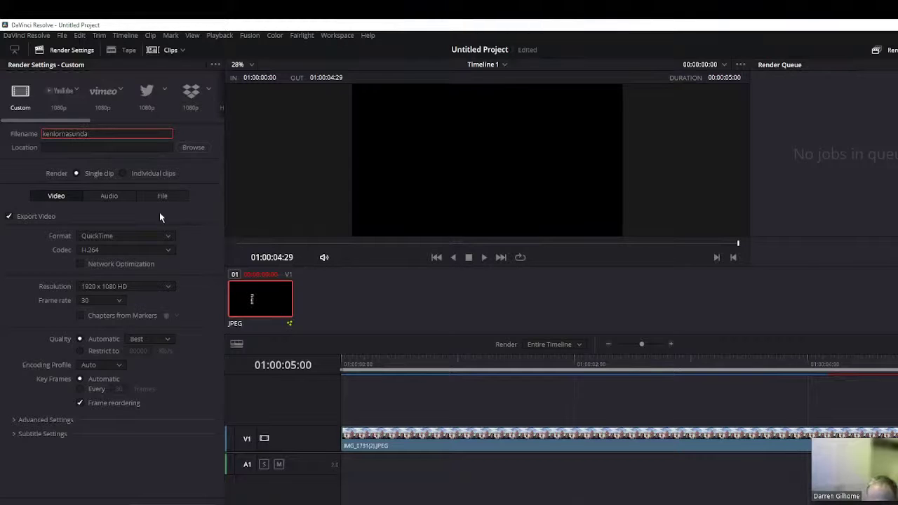
{"action": "left_click", "coordinate": [169, 236]}
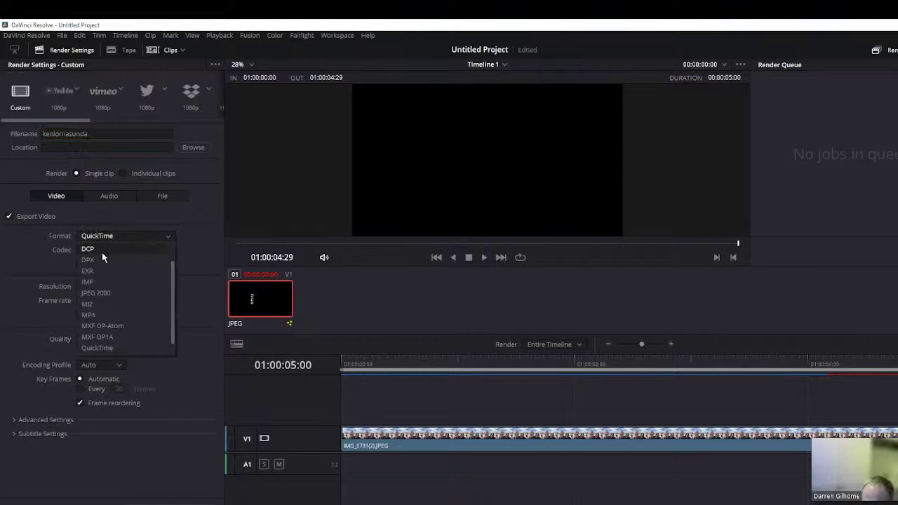
{"action": "left_click", "coordinate": [87, 315]}
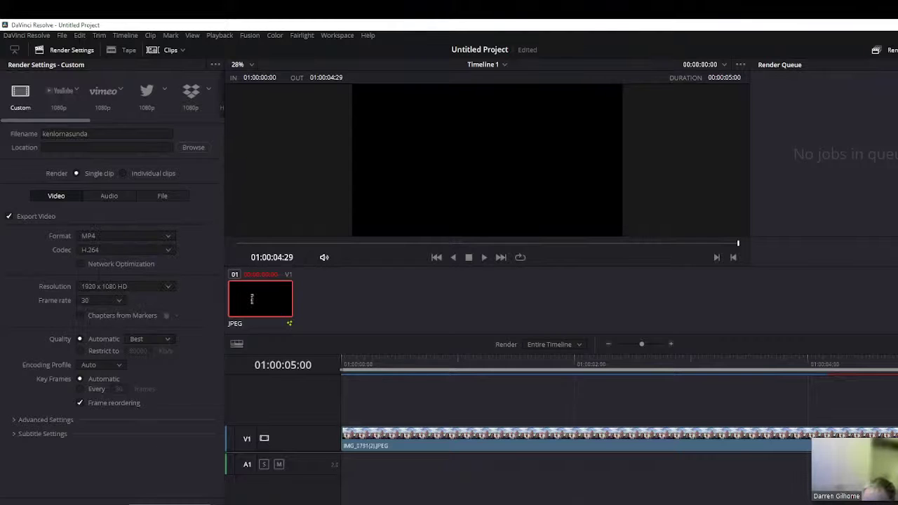
{"action": "left_click", "coordinate": [213, 489]}
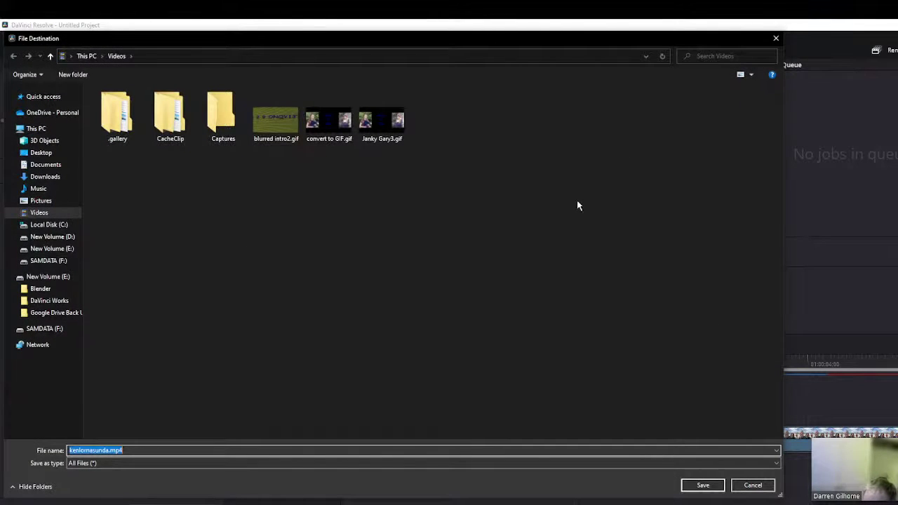
Step: Save the MP4 render to the Desktop as Job 1 in the render queue
{"action": "left_click", "coordinate": [40, 152]}
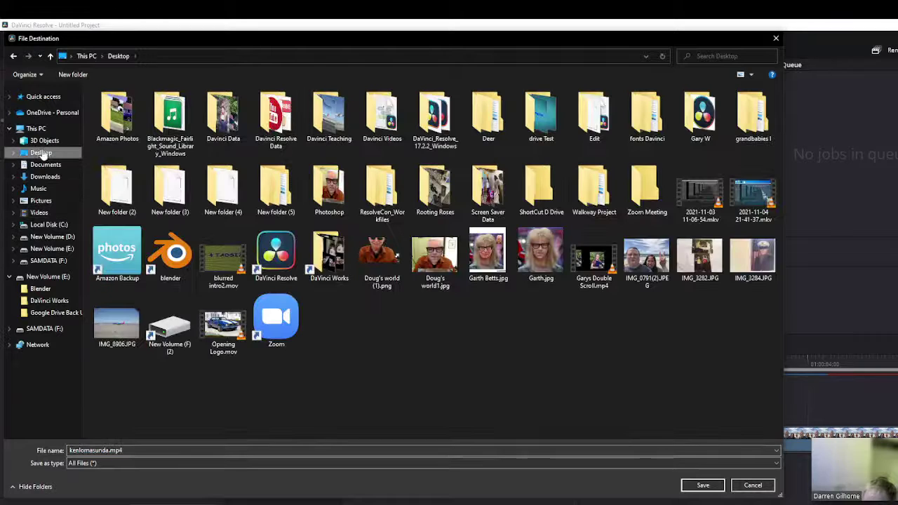
{"action": "left_click", "coordinate": [703, 485]}
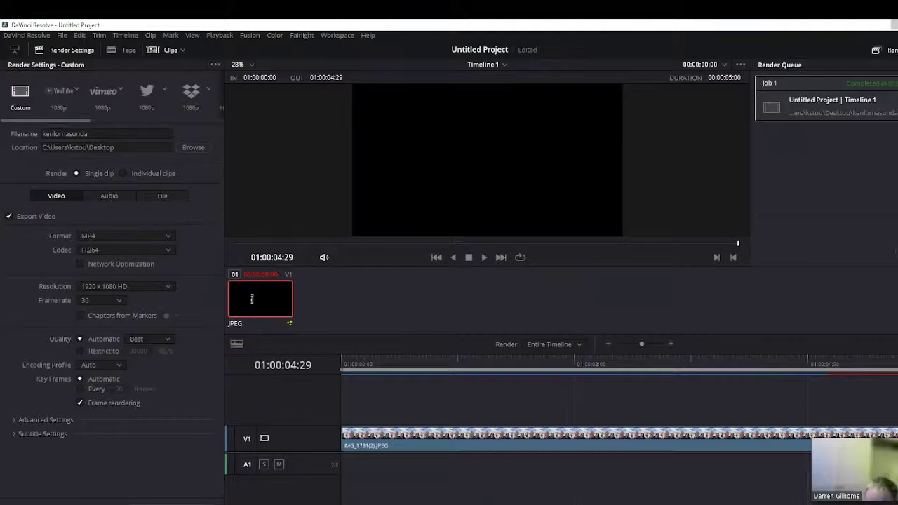
Step: Reveal the desktop and play the rendered MP4 video
{"action": "key", "text": "super+d"}
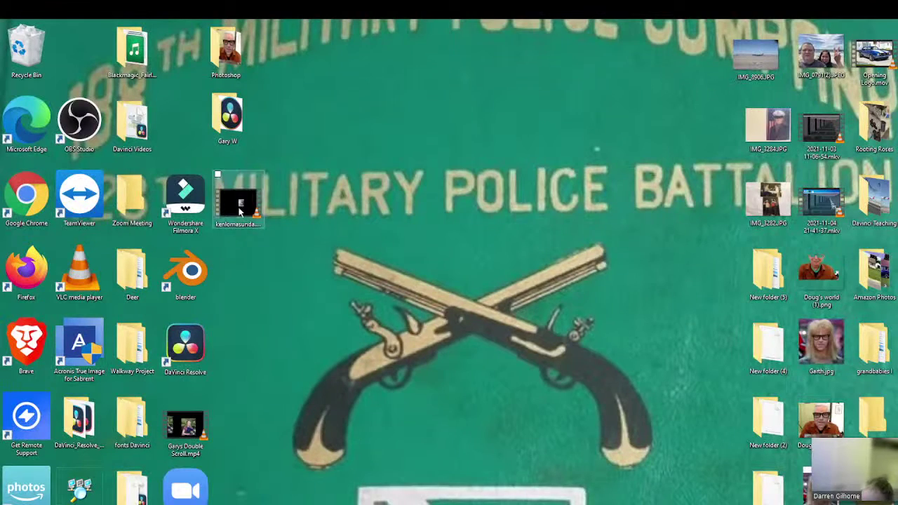
{"action": "left_click", "coordinate": [239, 210]}
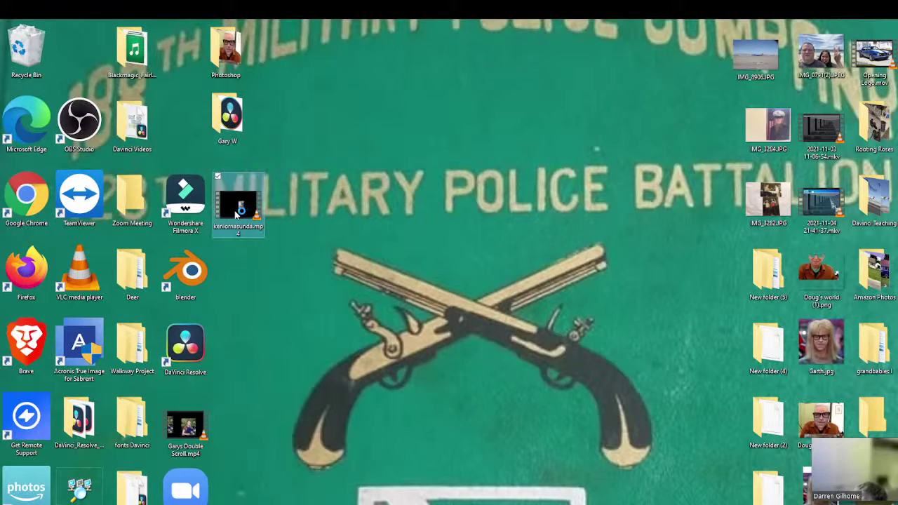
{"action": "double_click", "coordinate": [237, 212]}
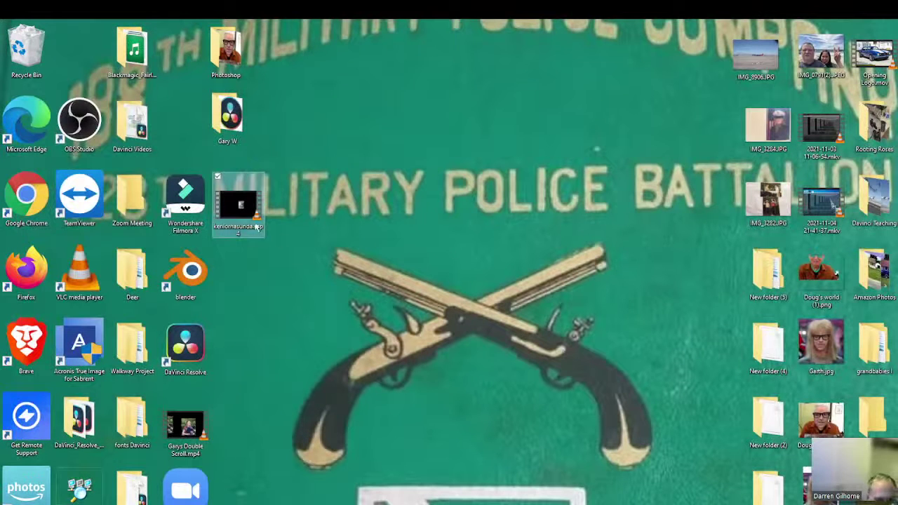
Step: Delete the rendered MP4 file from the desktop
{"action": "right_click", "coordinate": [231, 207]}
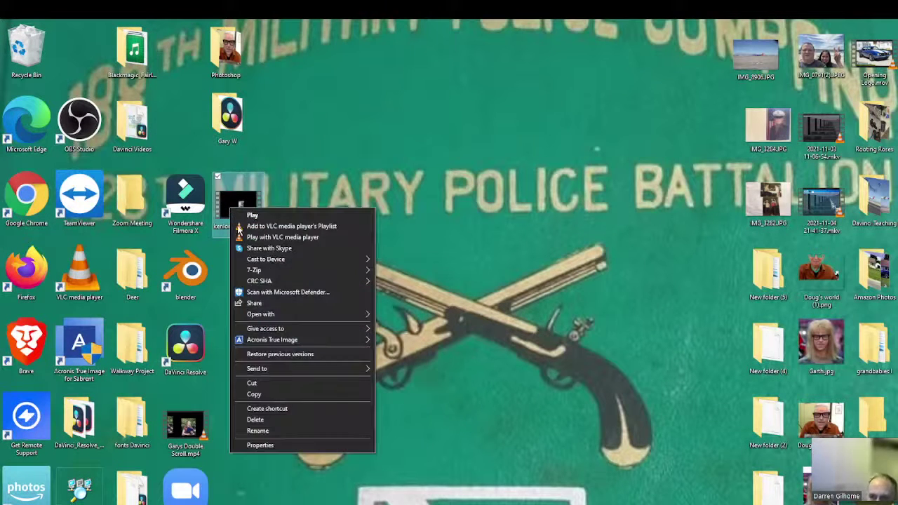
{"action": "left_click", "coordinate": [271, 418]}
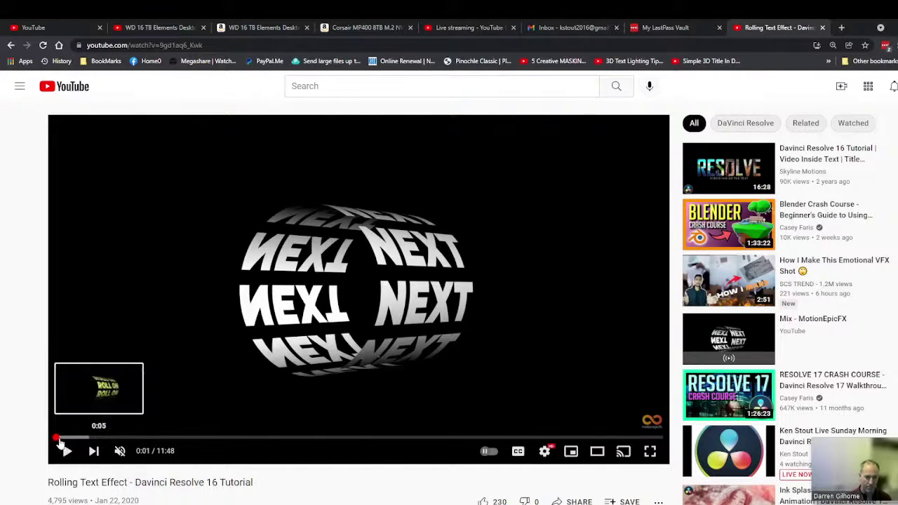
Step: Play the Rolling Text Effect tutorial from the start to 0:11, then return to Resolve's Fusion page
{"action": "left_click", "coordinate": [56, 438]}
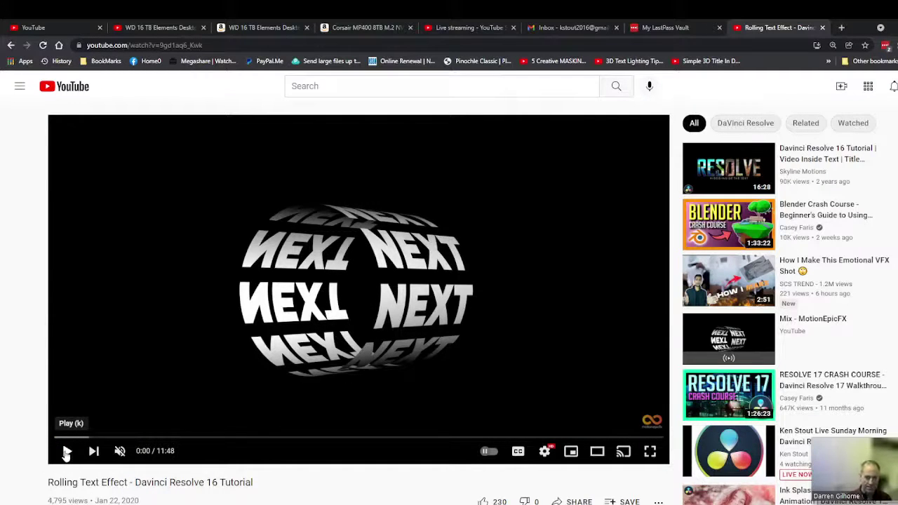
{"action": "left_click", "coordinate": [66, 451]}
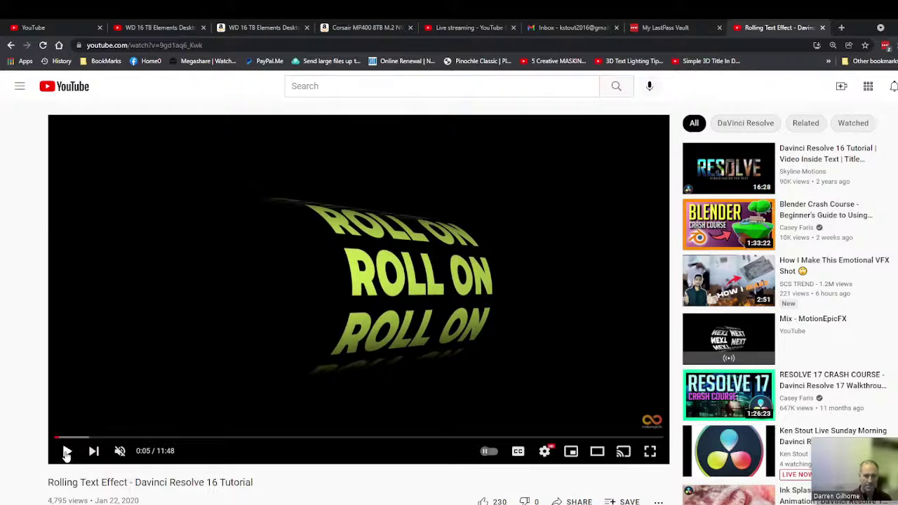
{"action": "left_click", "coordinate": [66, 453]}
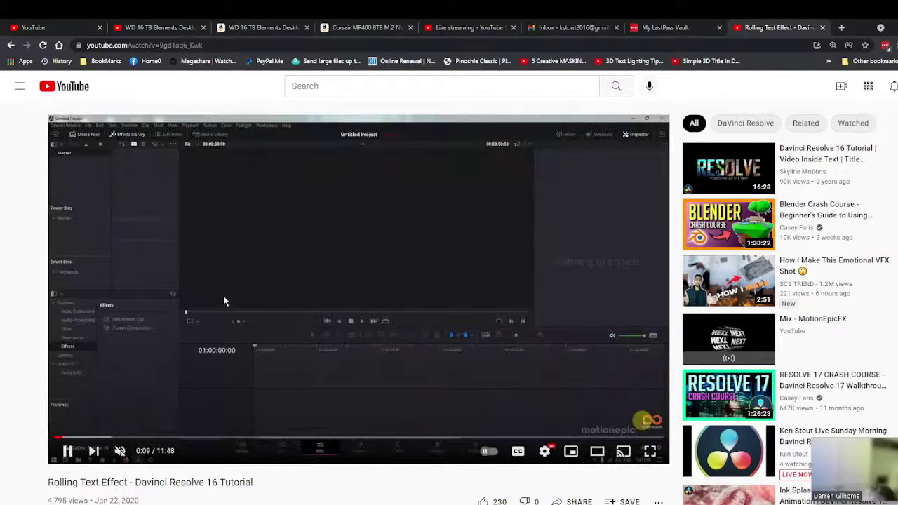
{"action": "left_click", "coordinate": [67, 451]}
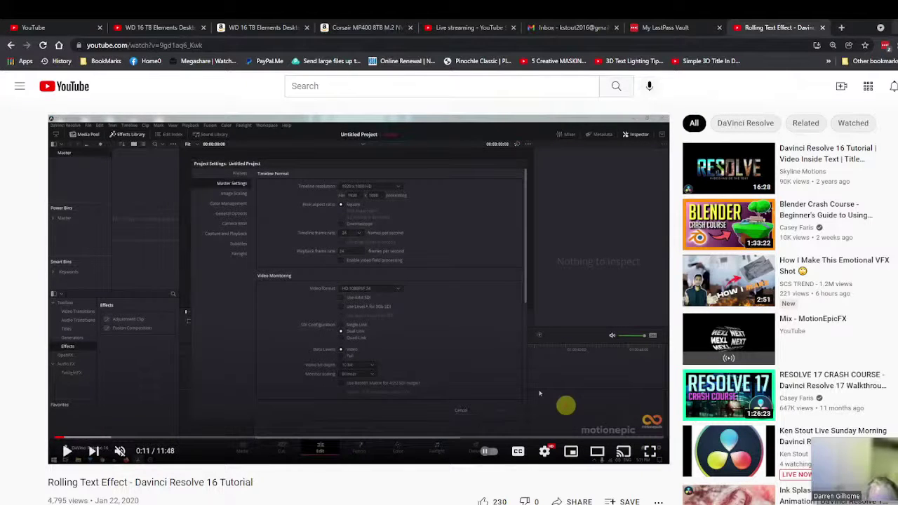
{"action": "key", "text": "alt+Tab"}
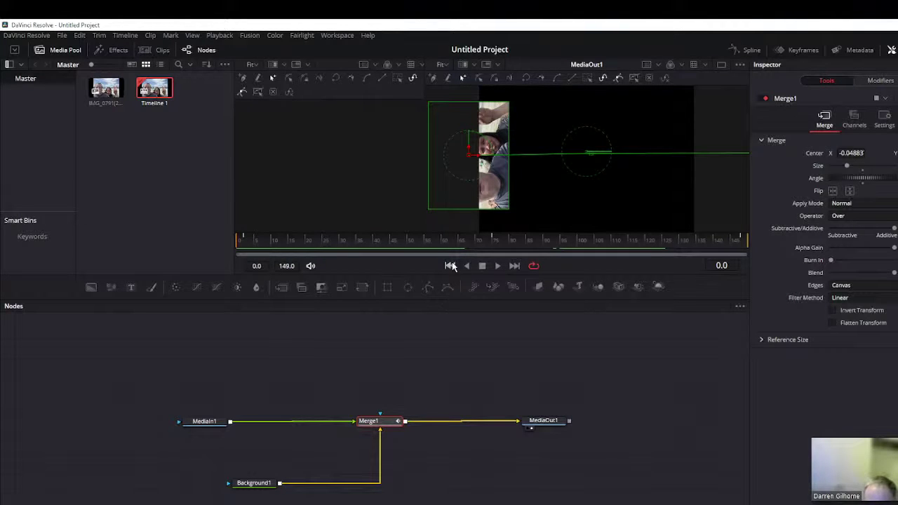
Step: Play the sliding selfie animation in the Fusion viewer and stop it at frame 91
{"action": "left_click", "coordinate": [497, 266]}
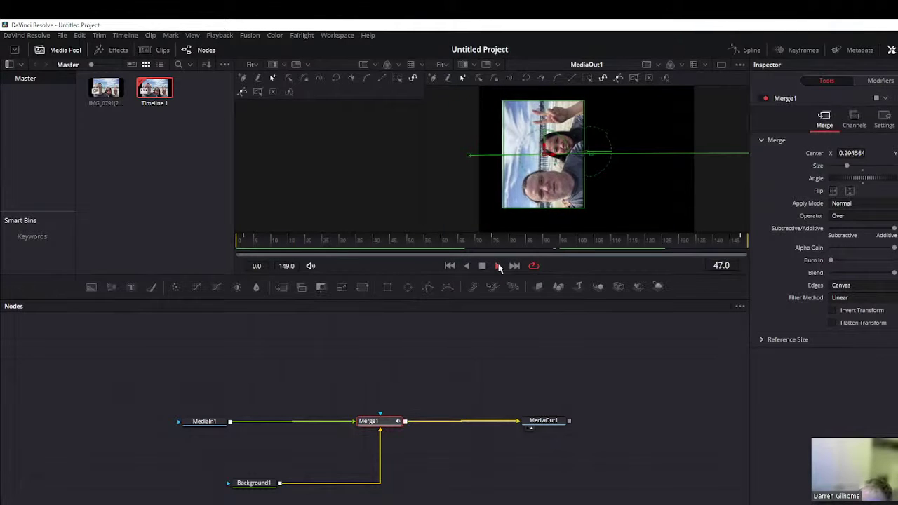
{"action": "left_click", "coordinate": [483, 266]}
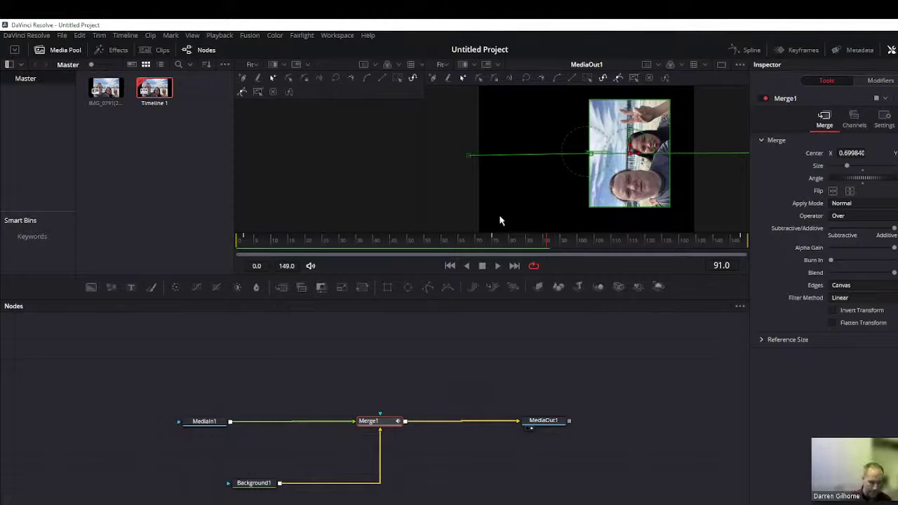
Step: View MediaIn1 in the viewer, clear it, then view Merge1's output instead
{"action": "left_click", "coordinate": [206, 422]}
{"action": "key", "text": "1"}
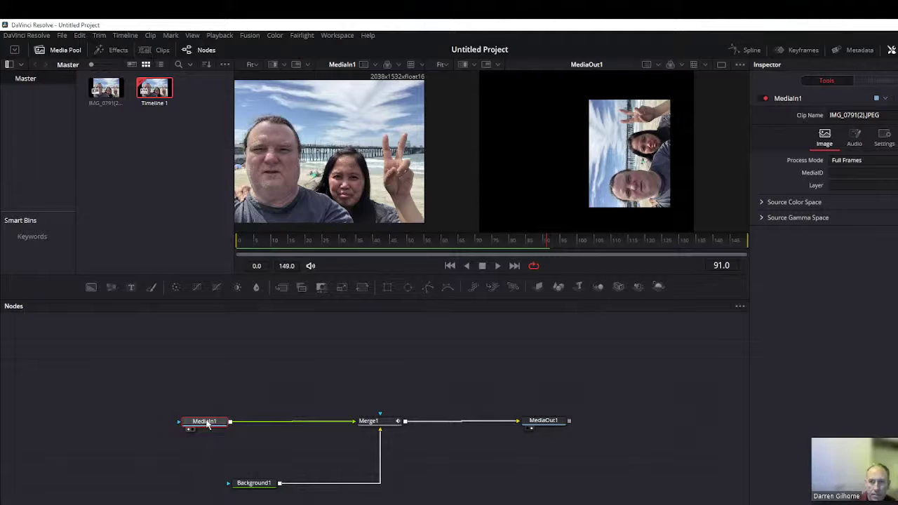
{"action": "key", "text": "1"}
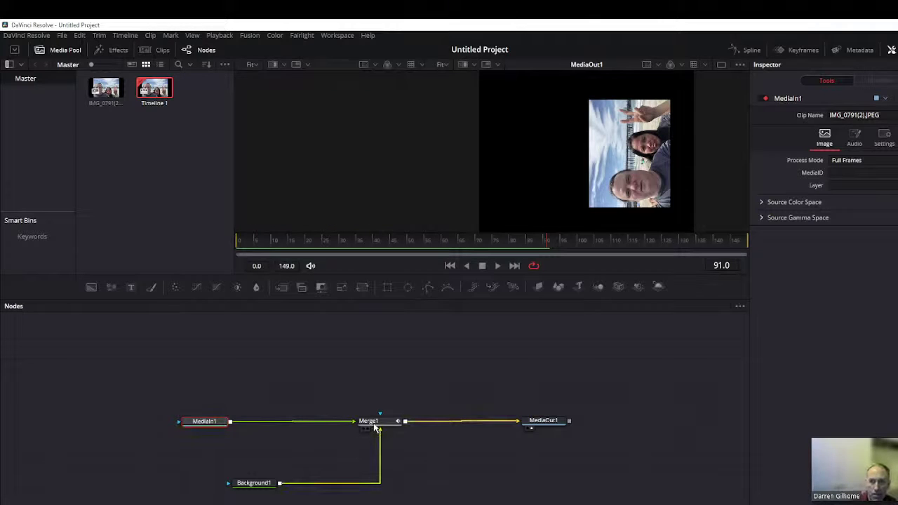
{"action": "left_click", "coordinate": [375, 428]}
{"action": "key", "text": "1"}
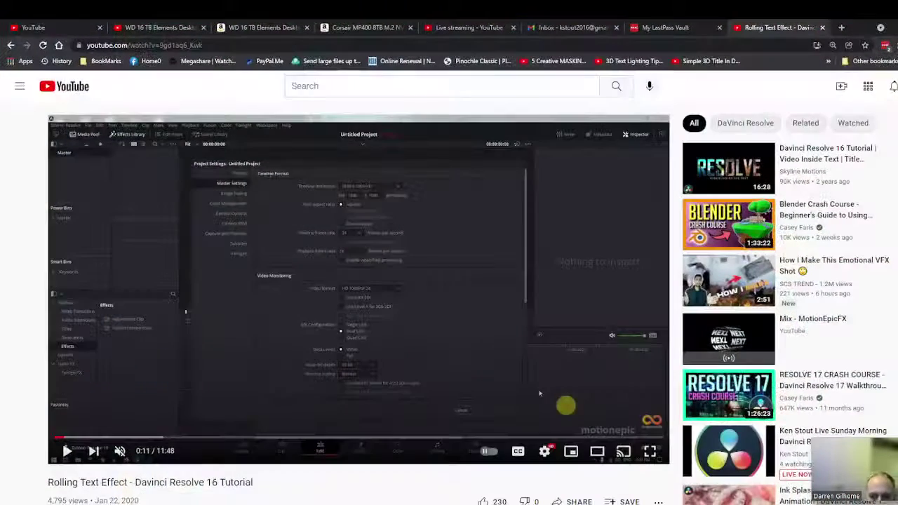
Step: Scrub the Rolling Text Effect tutorial to 1:46 to see the Duplicate node, then return to Resolve
{"action": "left_click", "coordinate": [129, 438]}
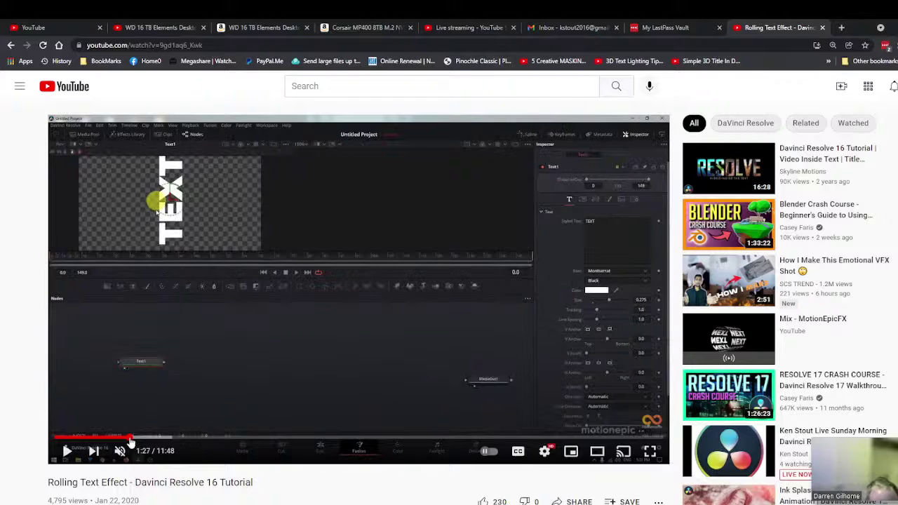
{"action": "left_click", "coordinate": [136, 438]}
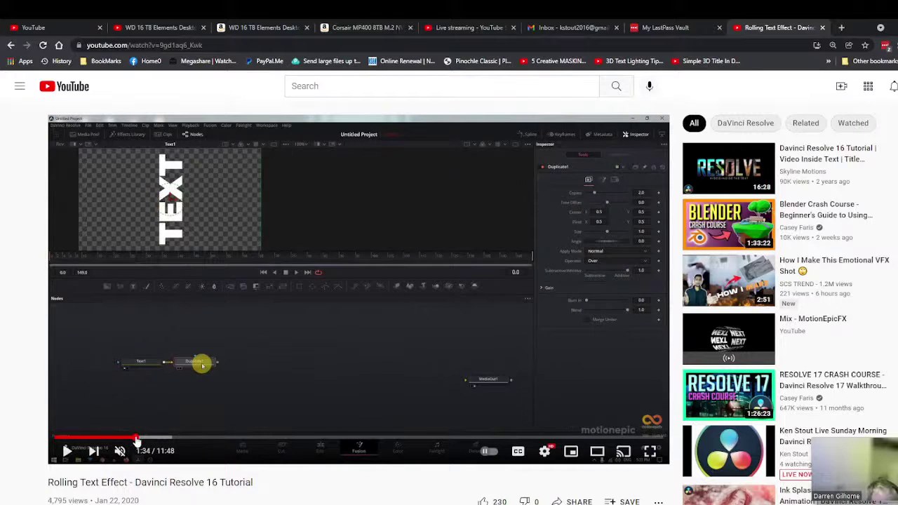
{"action": "left_click_drag", "start_coordinate": [137, 440], "coordinate": [145, 441]}
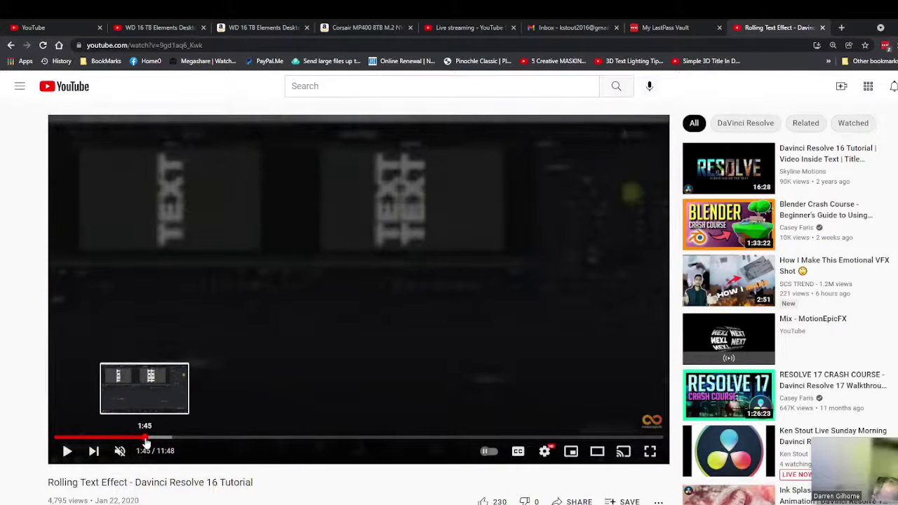
{"action": "left_click_drag", "start_coordinate": [145, 441], "coordinate": [146, 440]}
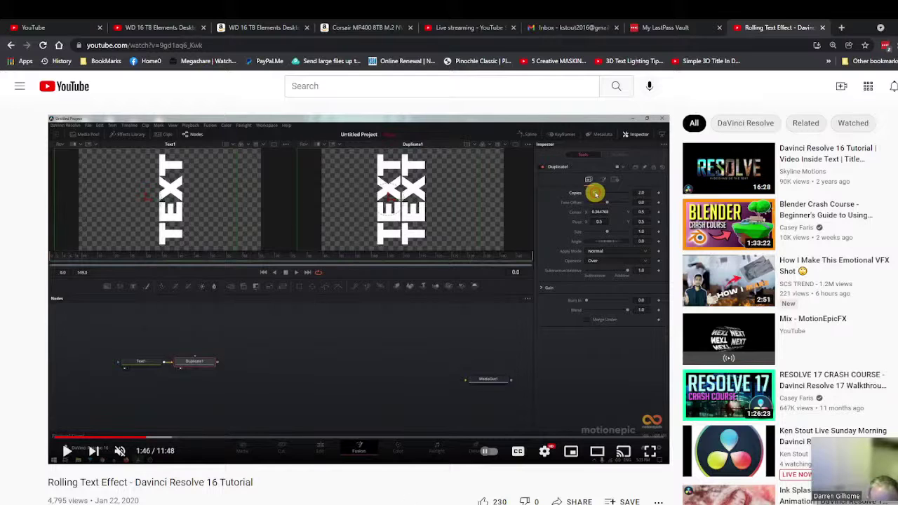
{"action": "key", "text": "alt+Tab"}
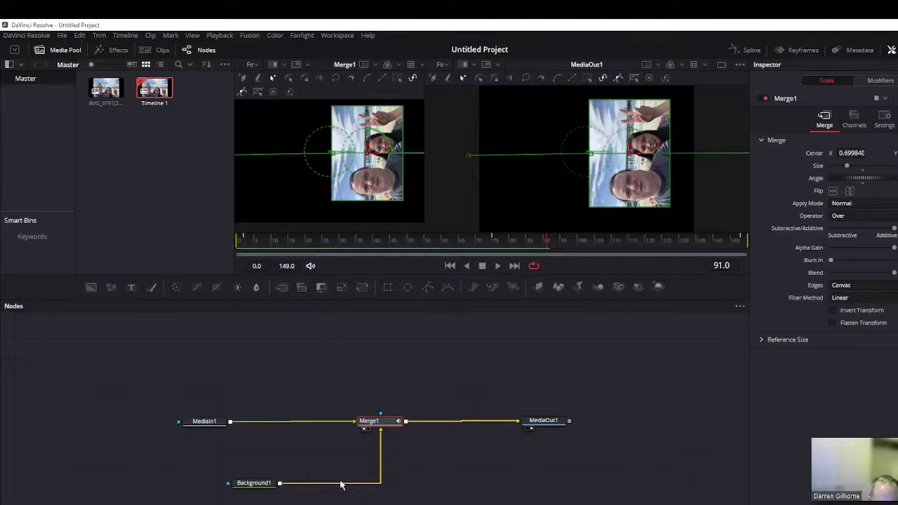
Step: Add a Duplicate node after MediaIn1 by searching 'dup' in the Select Tool dialog
{"action": "left_click", "coordinate": [208, 423]}
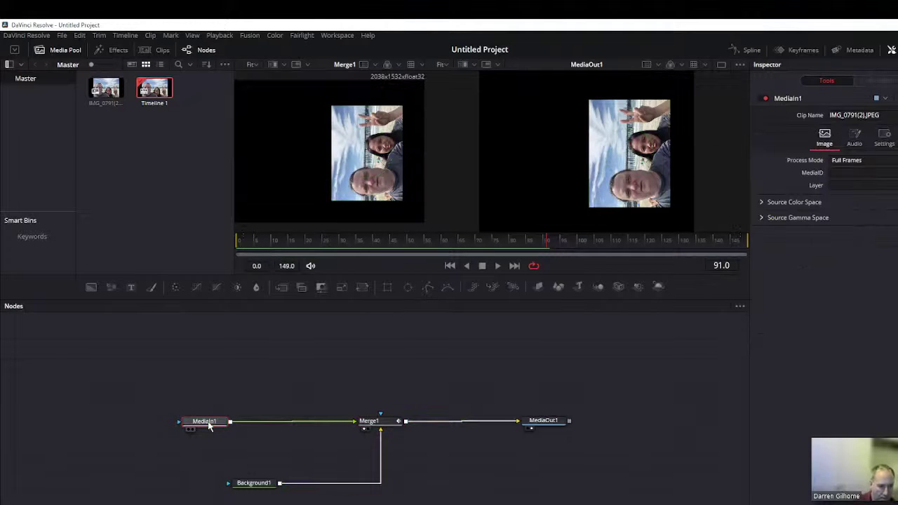
{"action": "key", "text": "shift+space"}
{"action": "type", "text": "Transform"}
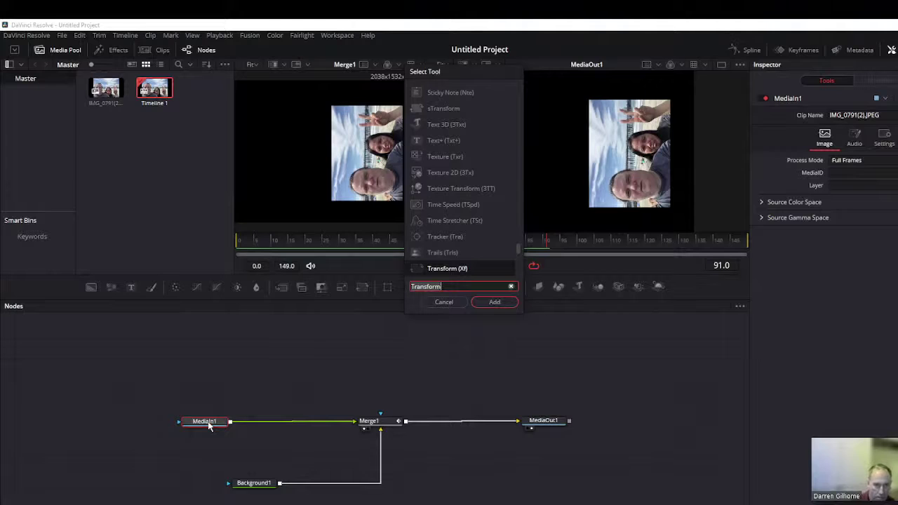
{"action": "key", "text": "ctrl+a"}
{"action": "key", "text": "BackSpace"}
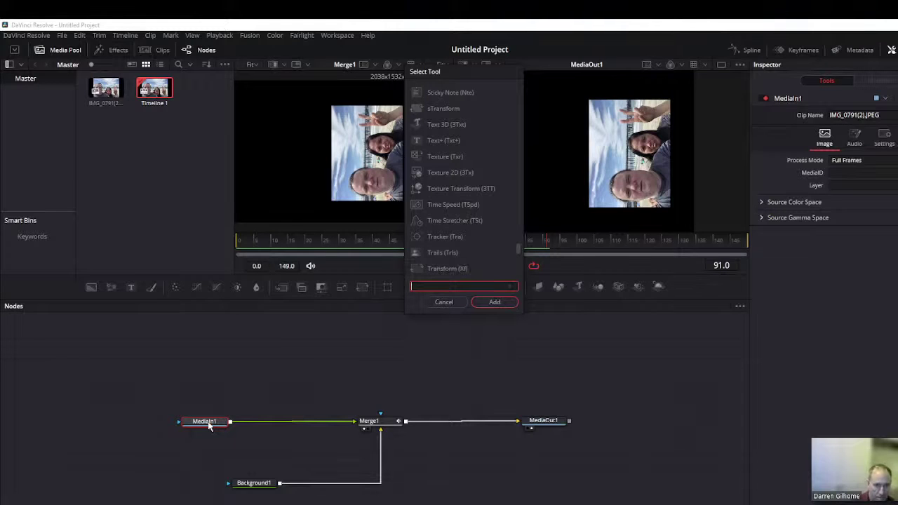
{"action": "type", "text": "dup"}
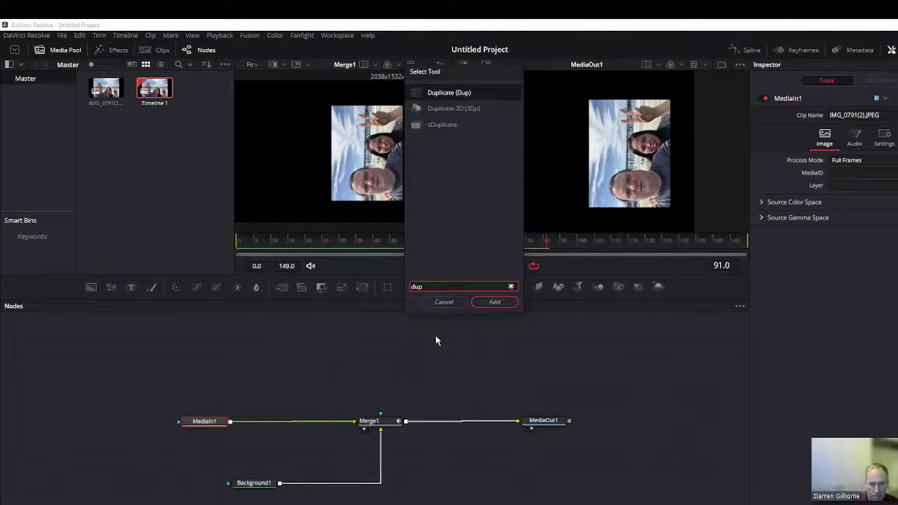
{"action": "left_click", "coordinate": [495, 302]}
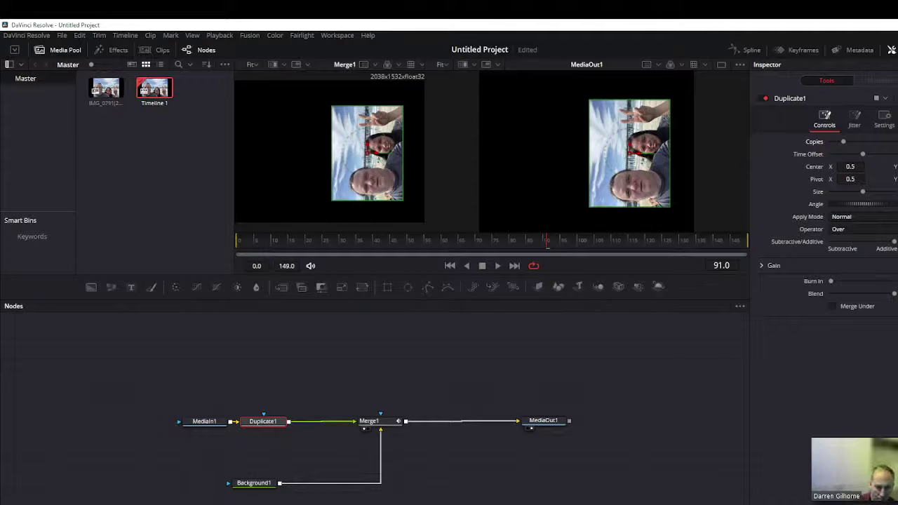
Step: Raise Duplicate1's Copies value, nudge MediaIn1 left in the graph, and select Duplicate1
{"action": "left_click_drag", "start_coordinate": [843, 142], "coordinate": [855, 141]}
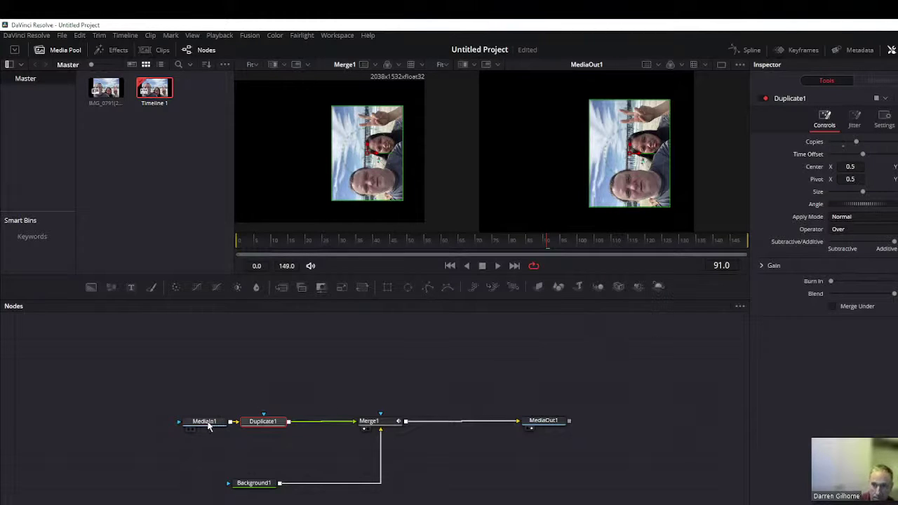
{"action": "left_click_drag", "start_coordinate": [207, 425], "coordinate": [187, 425]}
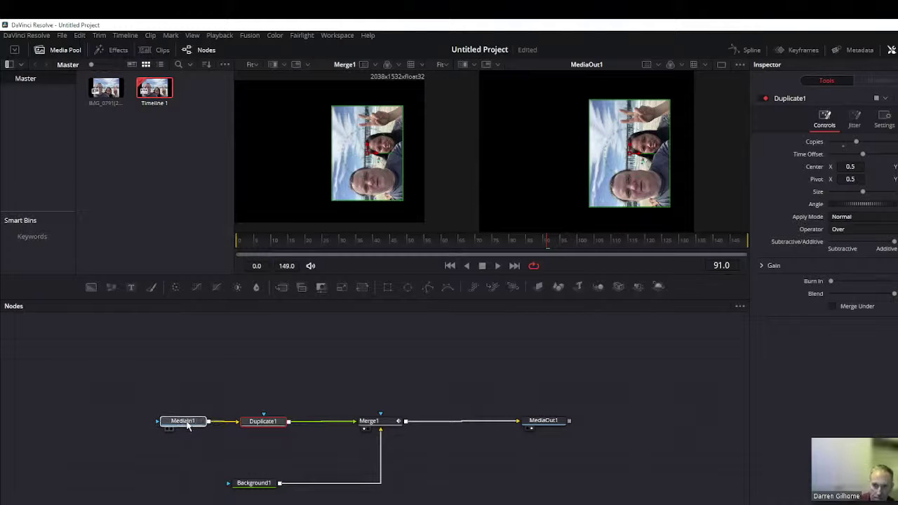
{"action": "mouse_move", "coordinate": [188, 424]}
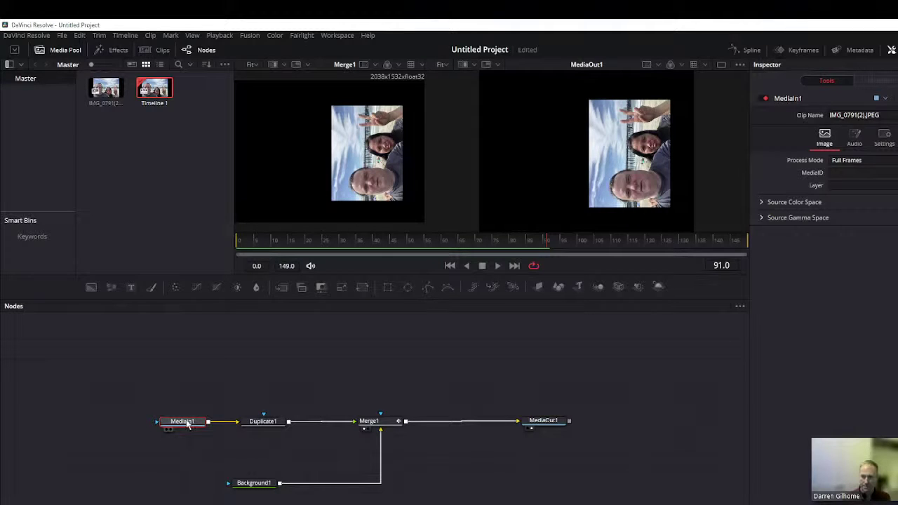
{"action": "left_click", "coordinate": [262, 422]}
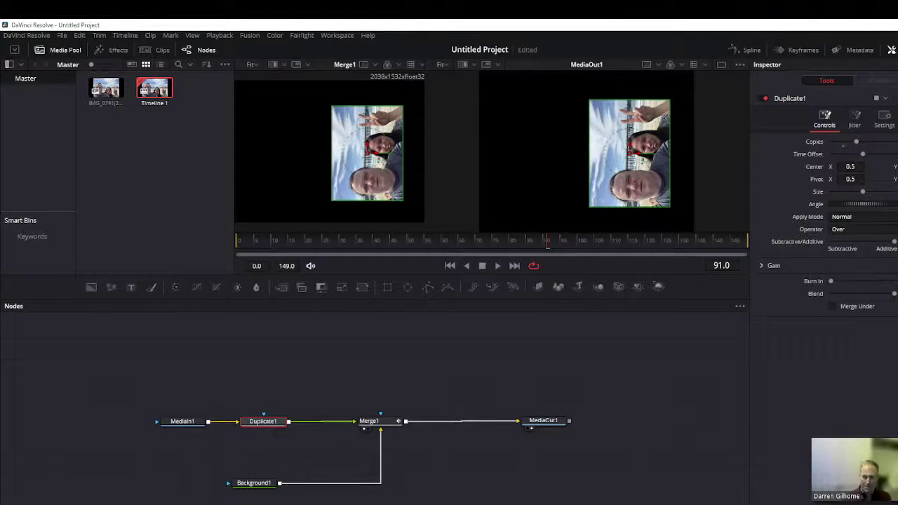
Step: Lower the duplicate copies and play the animation from frame 0 to check it
{"action": "left_click", "coordinate": [844, 145]}
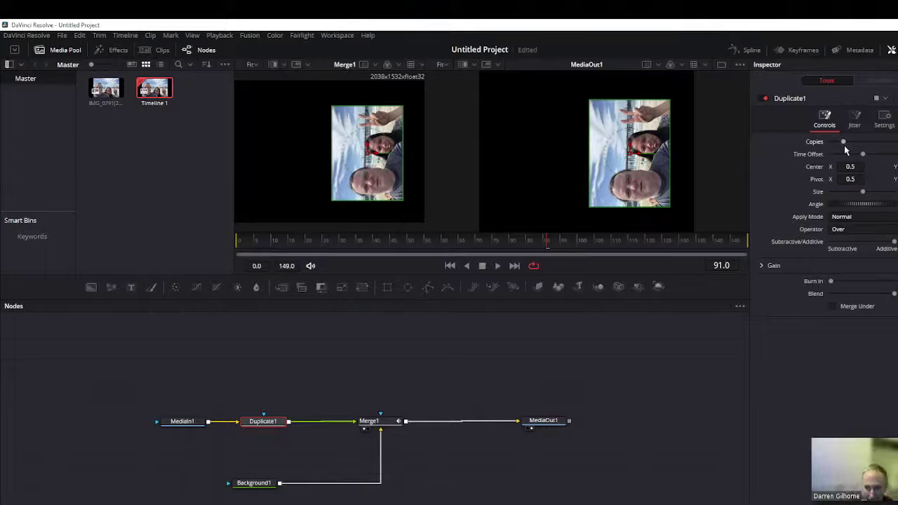
{"action": "left_click", "coordinate": [450, 266]}
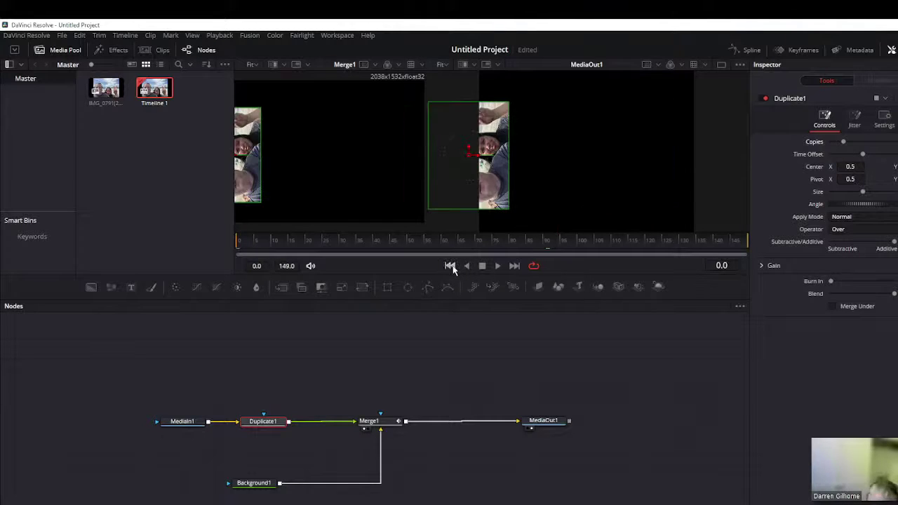
{"action": "left_click", "coordinate": [497, 266]}
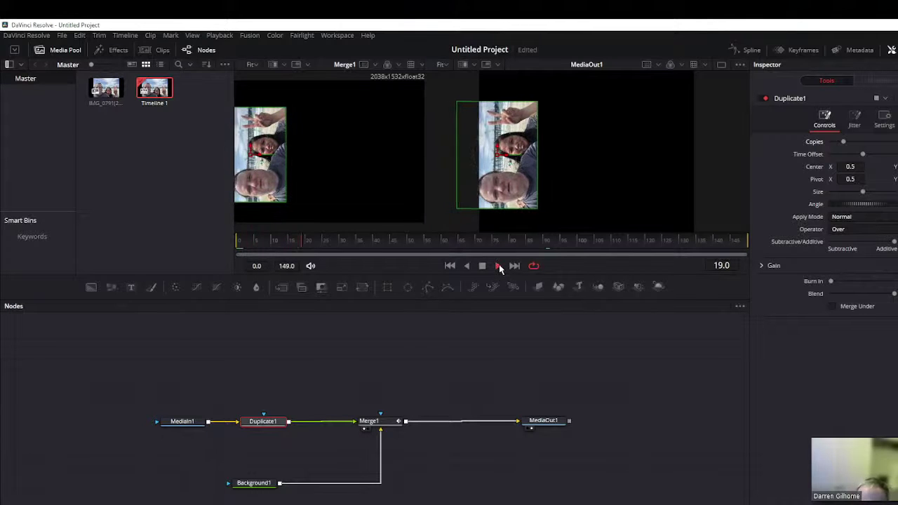
{"action": "left_click", "coordinate": [450, 266]}
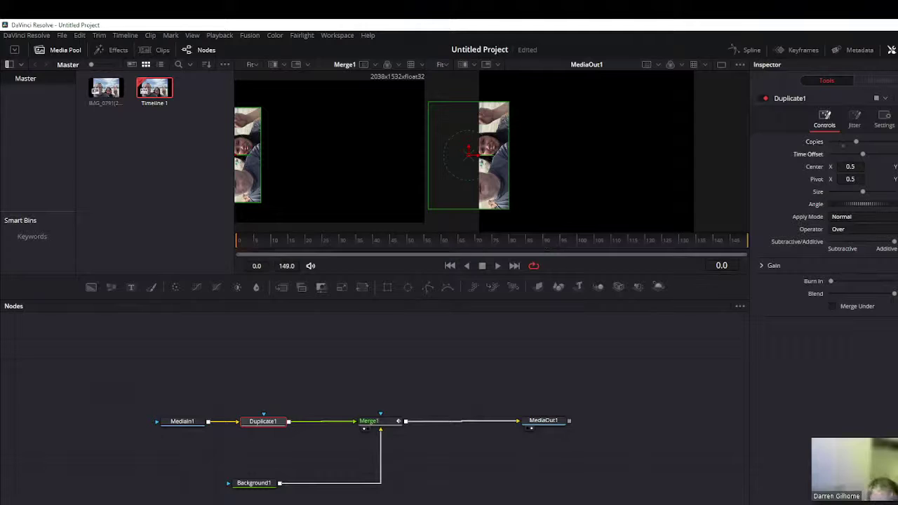
Step: Raise the copies again, play back to frame 48, and save the project
{"action": "left_click_drag", "start_coordinate": [843, 141], "coordinate": [856, 141]}
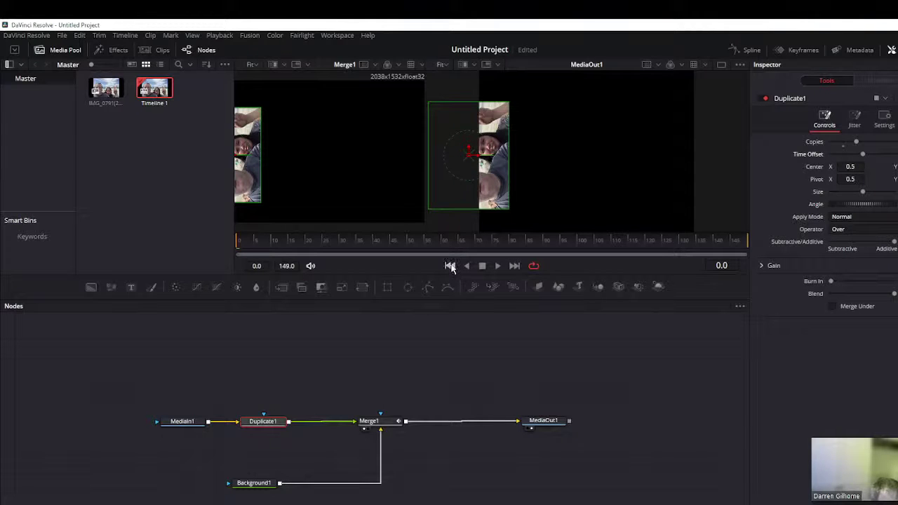
{"action": "left_click", "coordinate": [497, 266]}
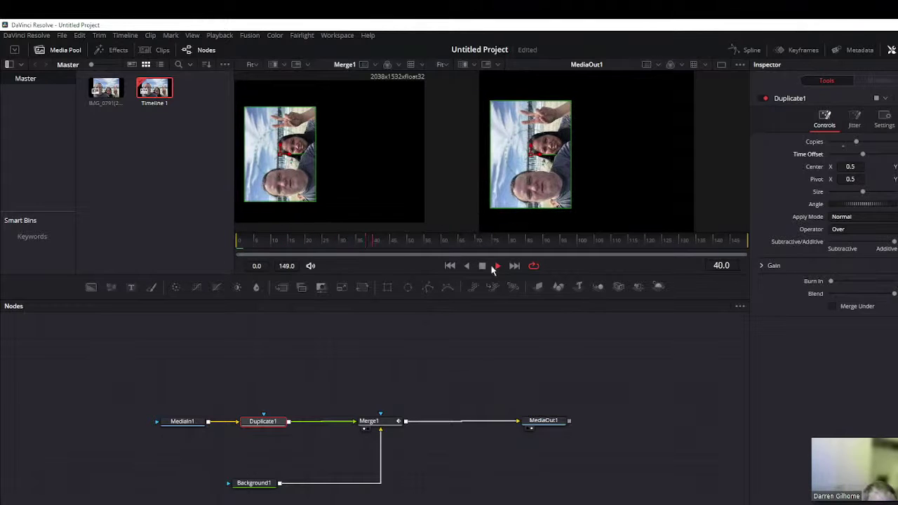
{"action": "left_click", "coordinate": [483, 266]}
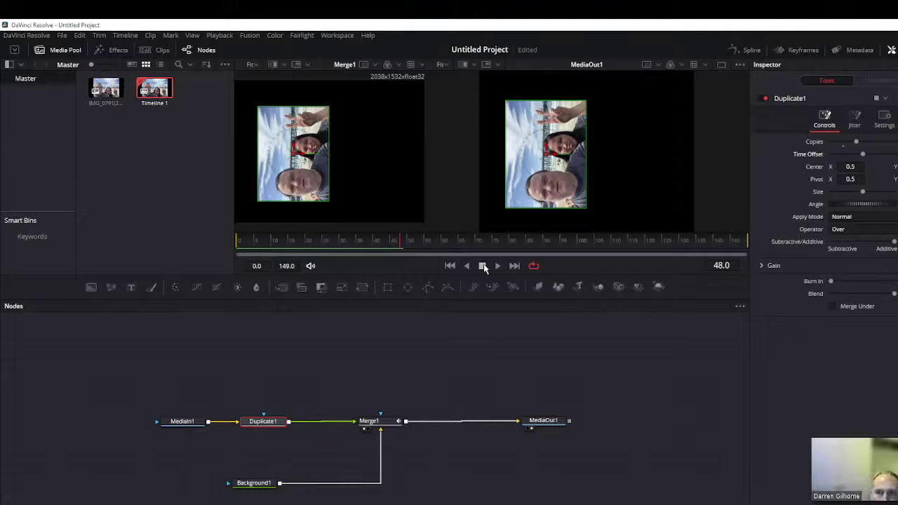
{"action": "key", "text": "ctrl+s"}
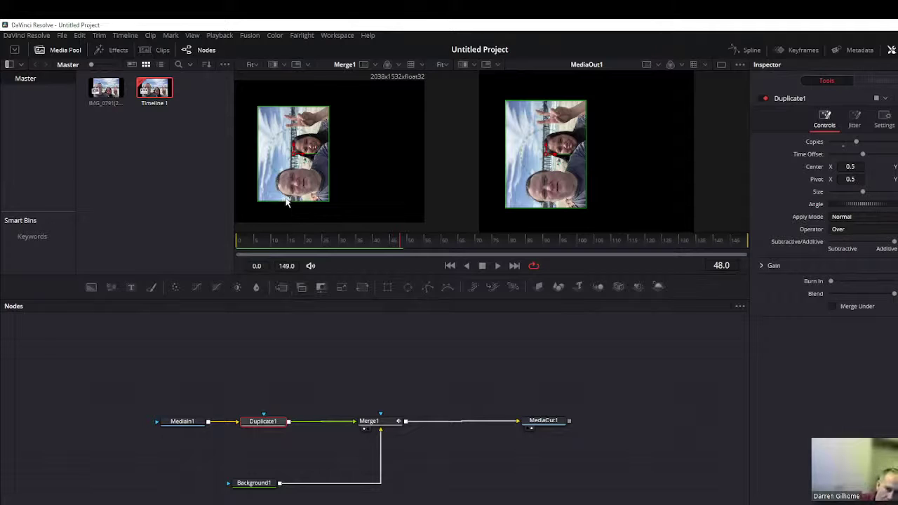
Step: Load Duplicate1 into the right viewer and MediaOut1's final composite into the left viewer
{"action": "left_click", "coordinate": [366, 422]}
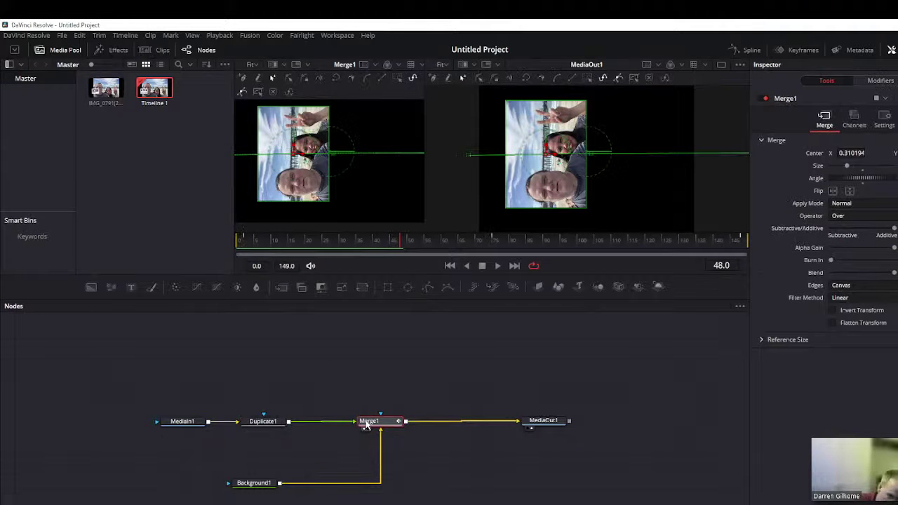
{"action": "key", "text": "1"}
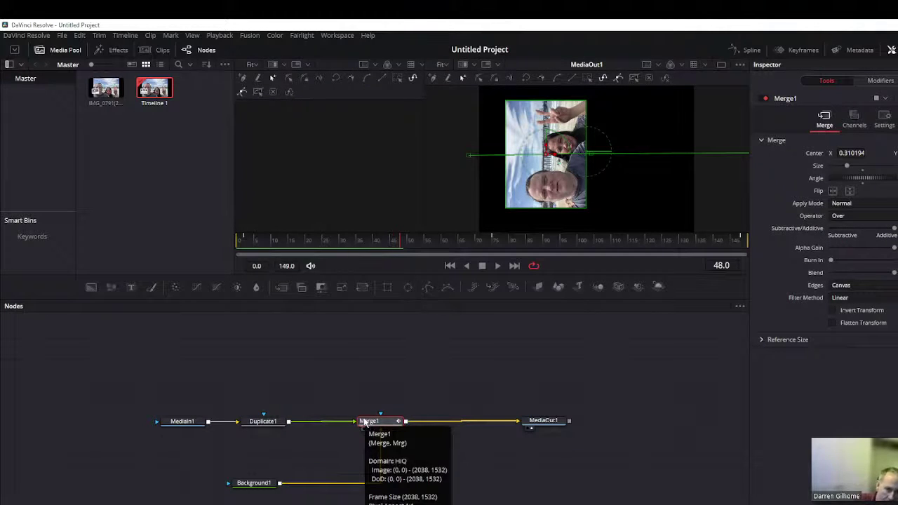
{"action": "left_click", "coordinate": [260, 422]}
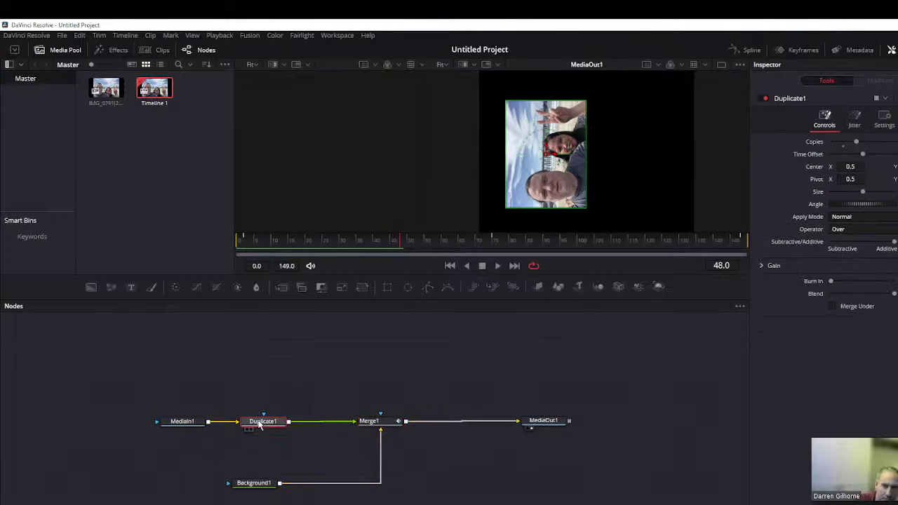
{"action": "key", "text": "1"}
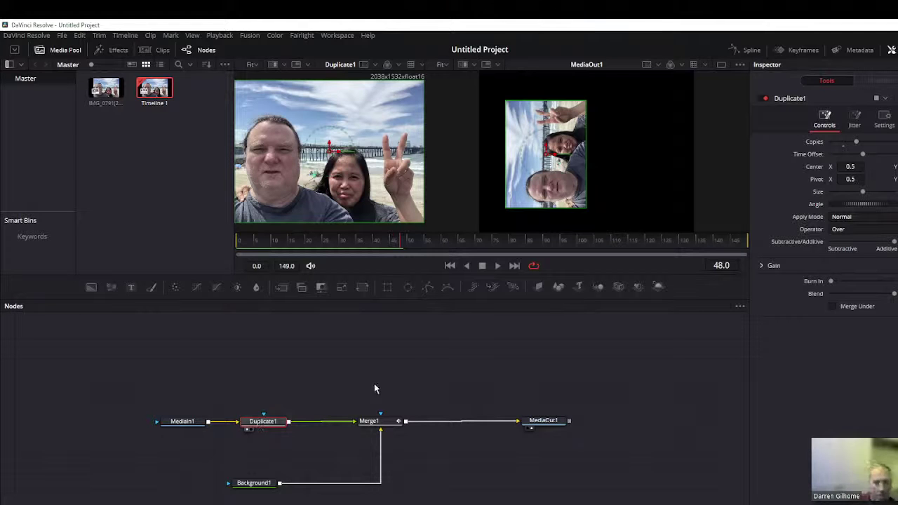
{"action": "left_click", "coordinate": [547, 424]}
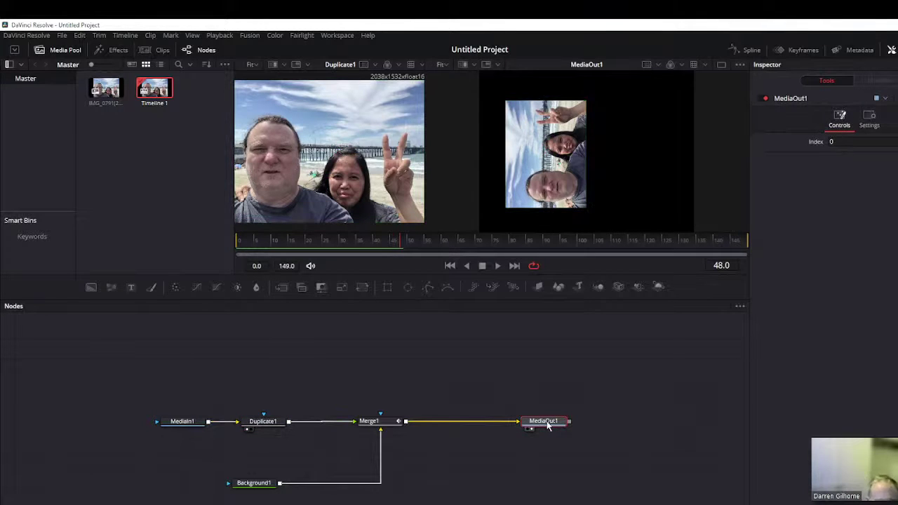
{"action": "key", "text": "2"}
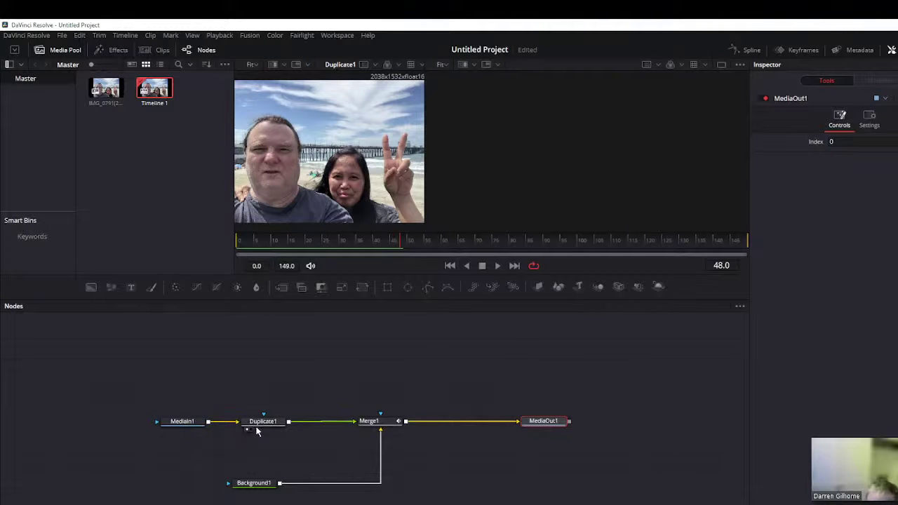
{"action": "left_click", "coordinate": [259, 423]}
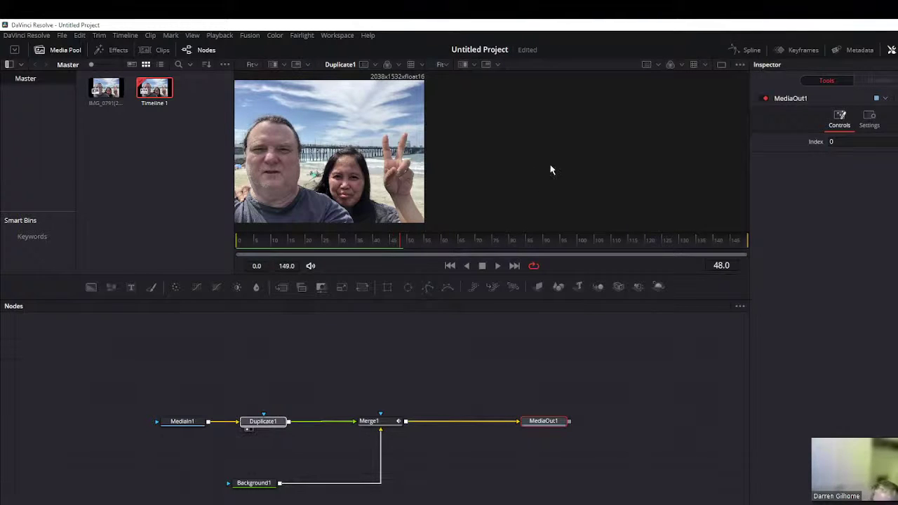
{"action": "key", "text": "2"}
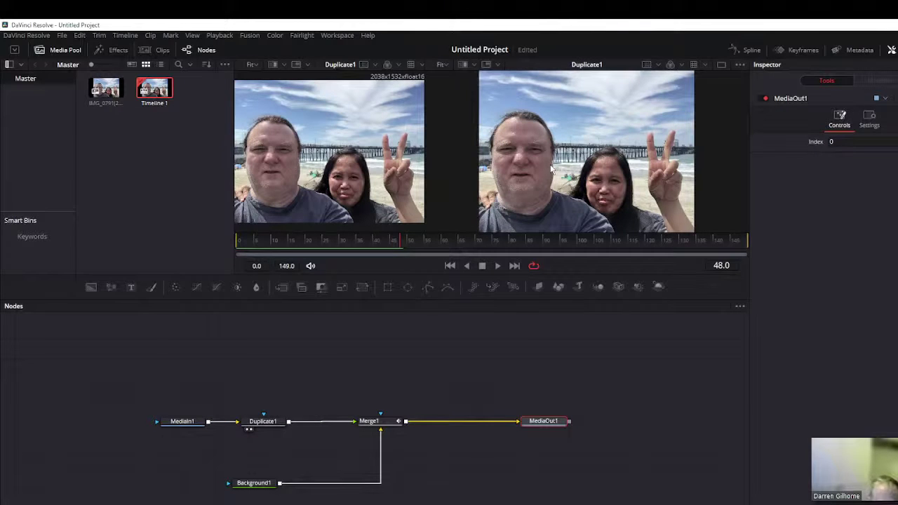
{"action": "key", "text": "1"}
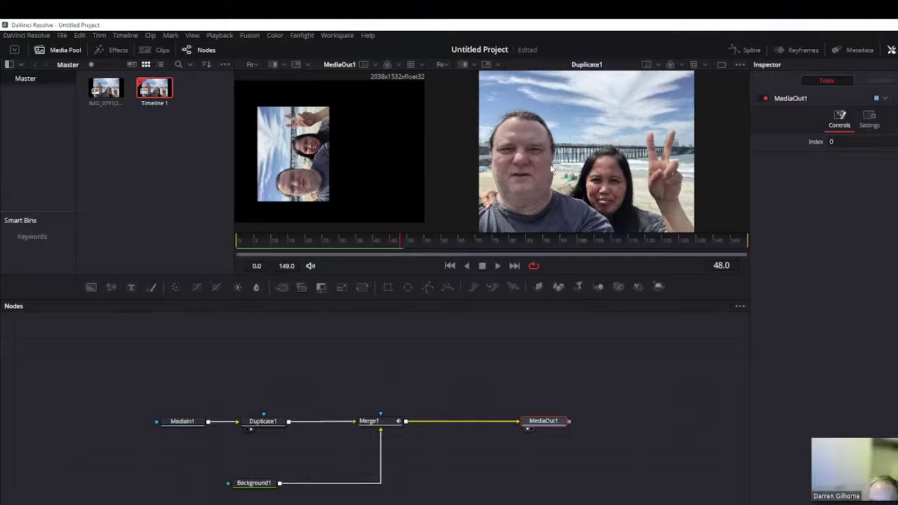
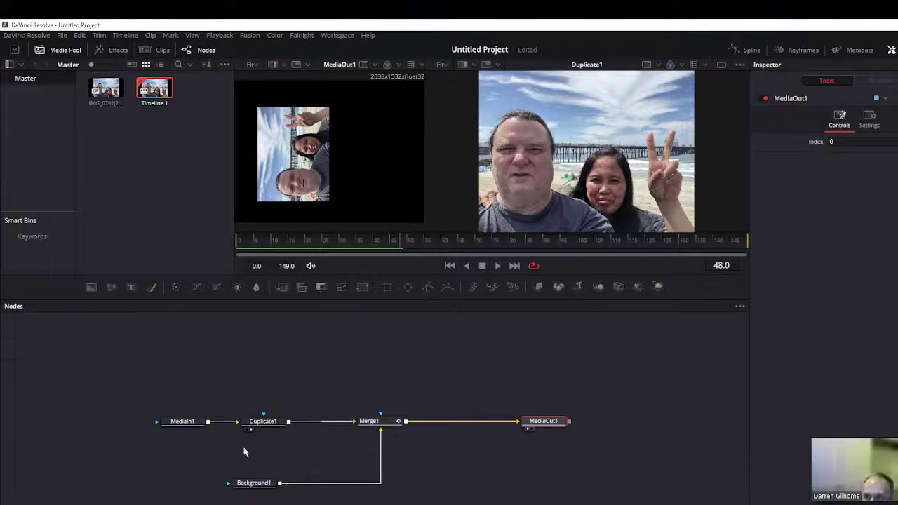
Step: Nudge Duplicate1's centre to 0.494724 and show MediaOut1's final output in the left viewer
{"action": "left_click", "coordinate": [264, 422]}
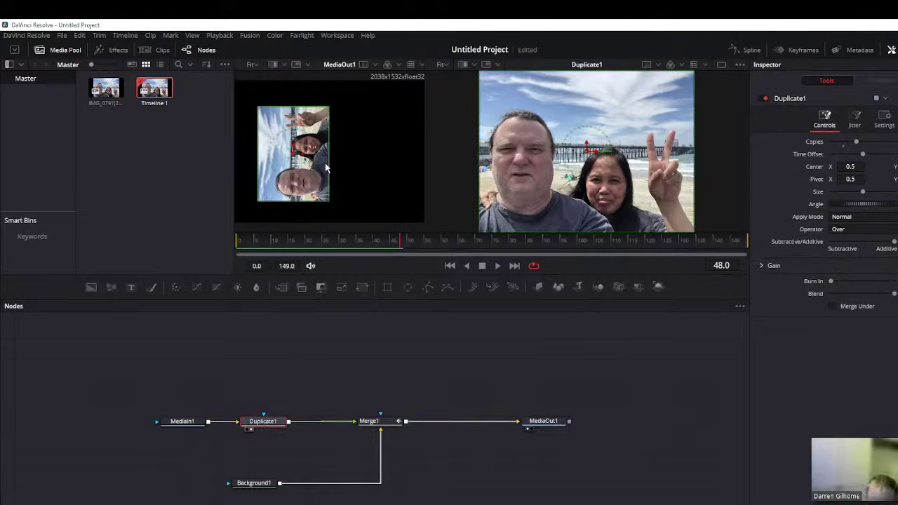
{"action": "mouse_move", "coordinate": [296, 155]}
{"action": "left_mouse_down"}
{"action": "mouse_move", "coordinate": [327, 160]}
{"action": "mouse_move", "coordinate": [300, 158]}
{"action": "left_mouse_up"}
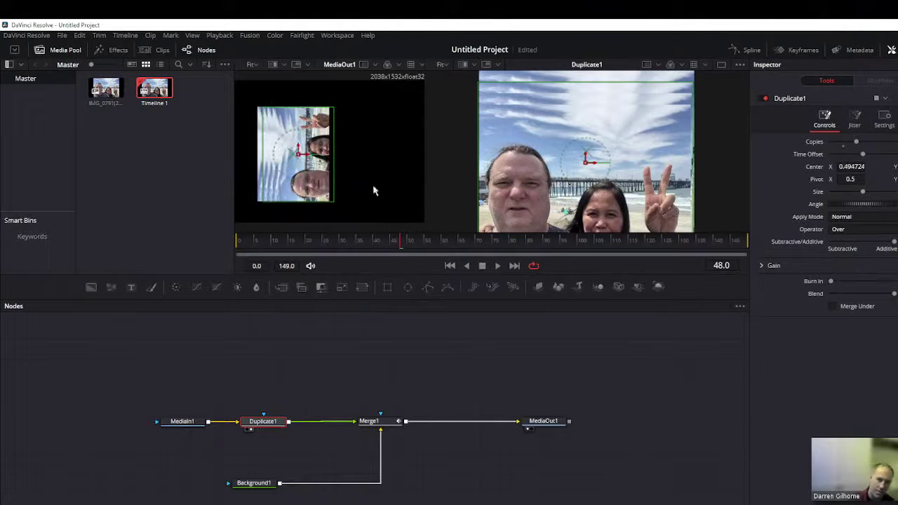
{"action": "left_click", "coordinate": [542, 422]}
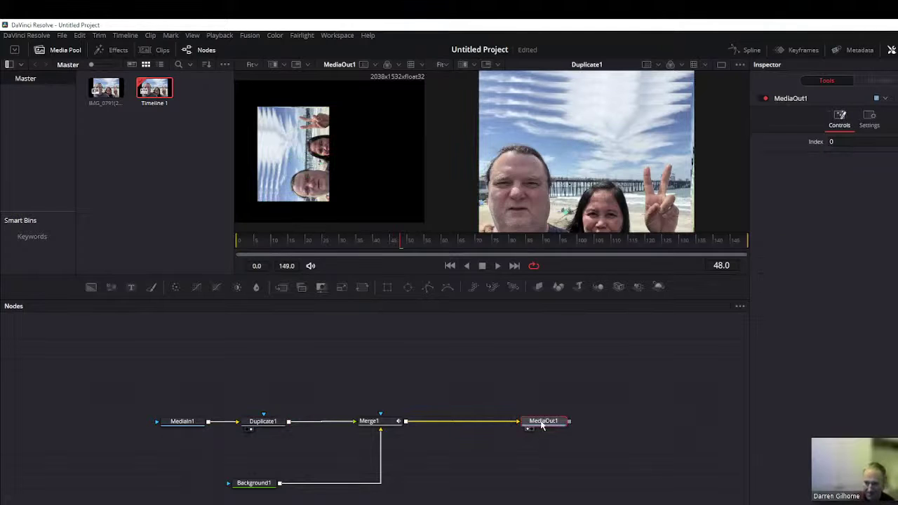
{"action": "key", "text": "1"}
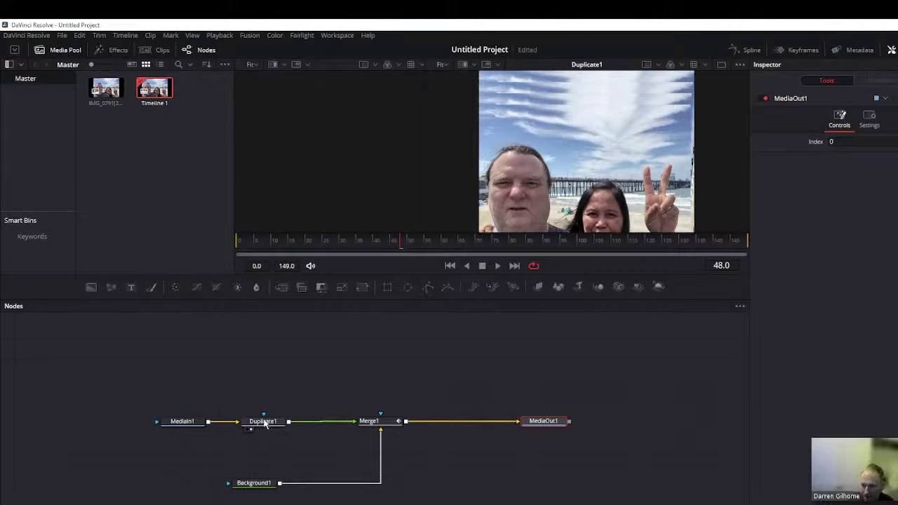
{"action": "mouse_move", "coordinate": [263, 423]}
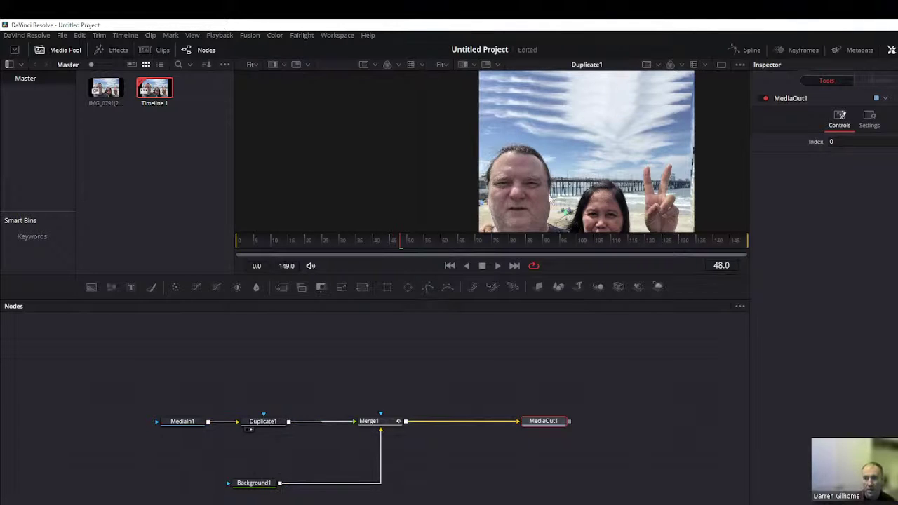
{"action": "key", "text": "1"}
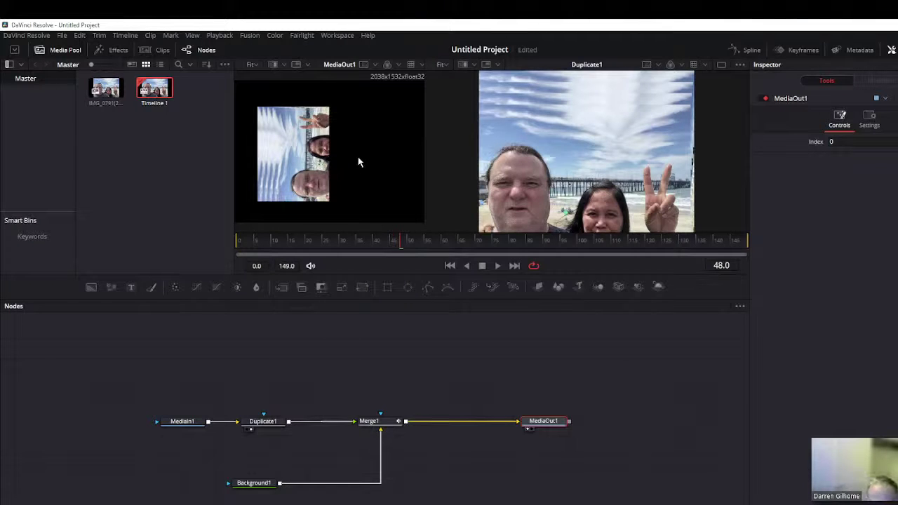
Step: Load Duplicate1 into the left viewer and save the project
{"action": "left_click", "coordinate": [264, 426]}
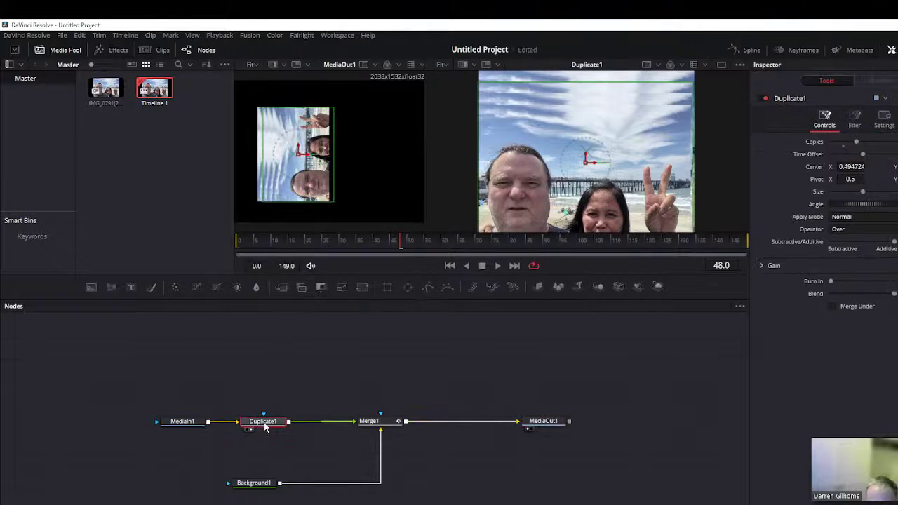
{"action": "key", "text": "2"}
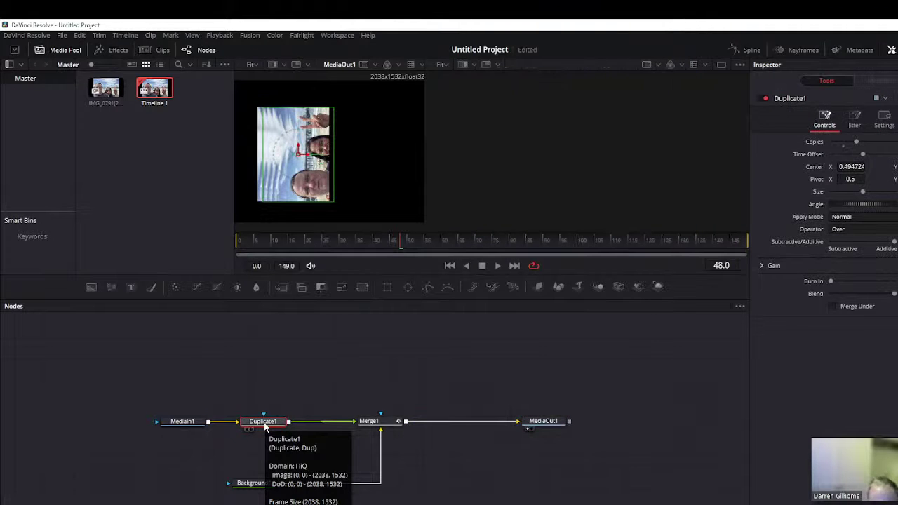
{"action": "key", "text": "1"}
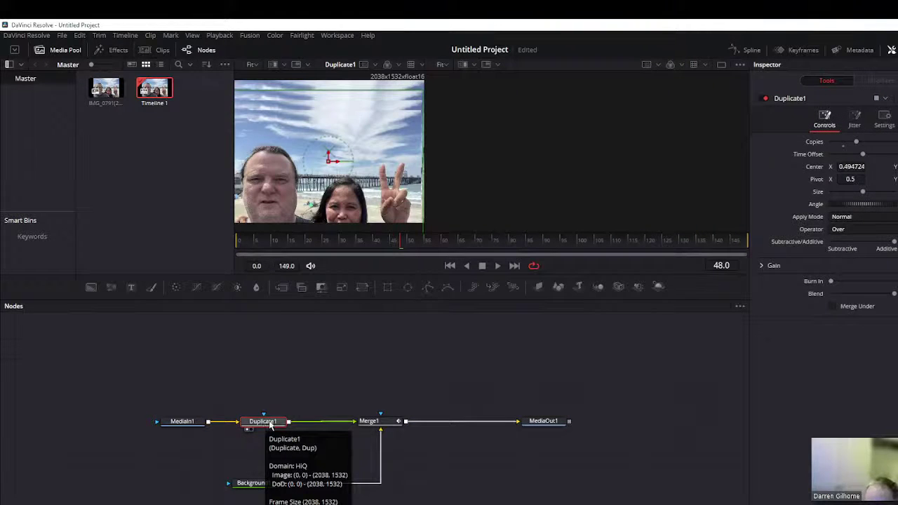
{"action": "key", "text": "ctrl+s"}
Step: Show Duplicate1 in the right viewer and spread its copies so three faces sit side by side
{"action": "key", "text": "2"}
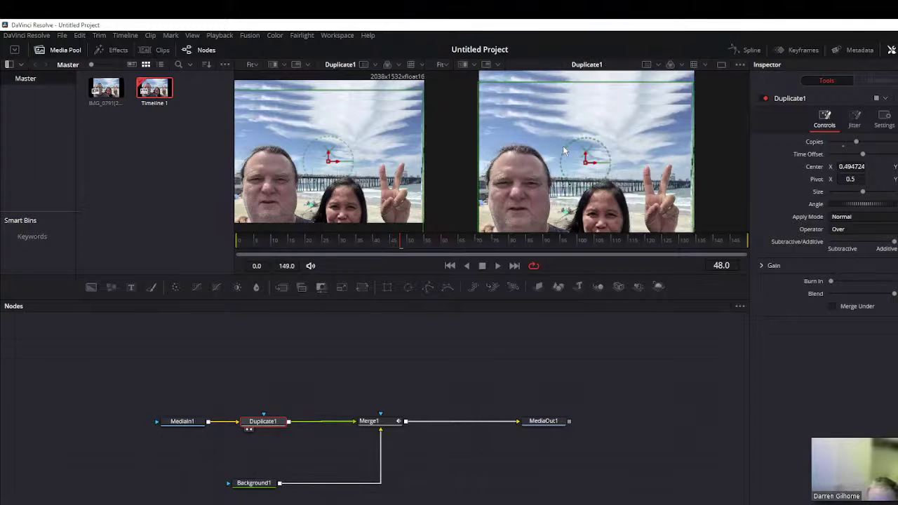
{"action": "left_click_drag", "start_coordinate": [331, 163], "coordinate": [380, 159]}
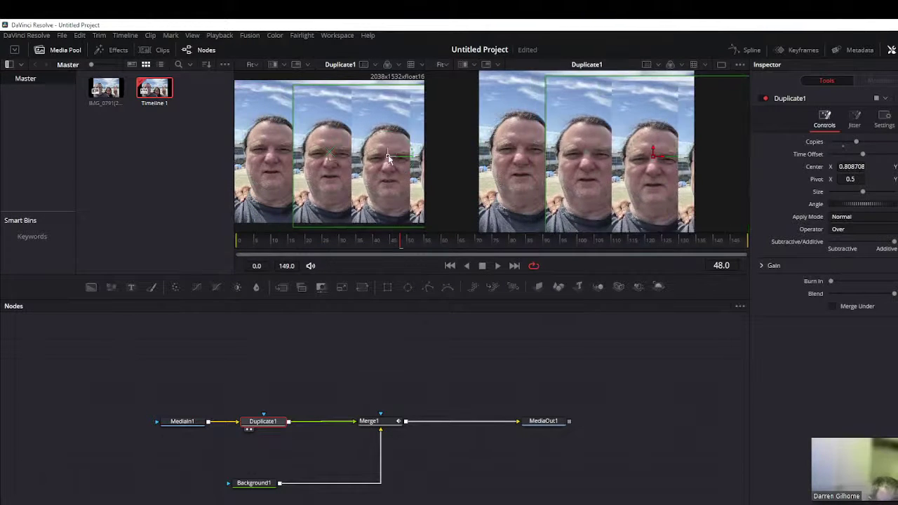
{"action": "left_click_drag", "start_coordinate": [380, 159], "coordinate": [394, 158]}
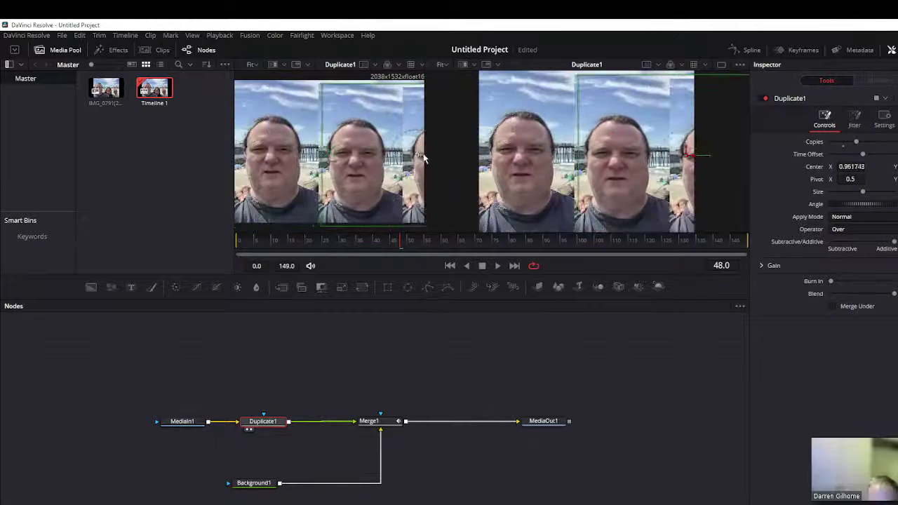
{"action": "left_click_drag", "start_coordinate": [393, 157], "coordinate": [397, 153]}
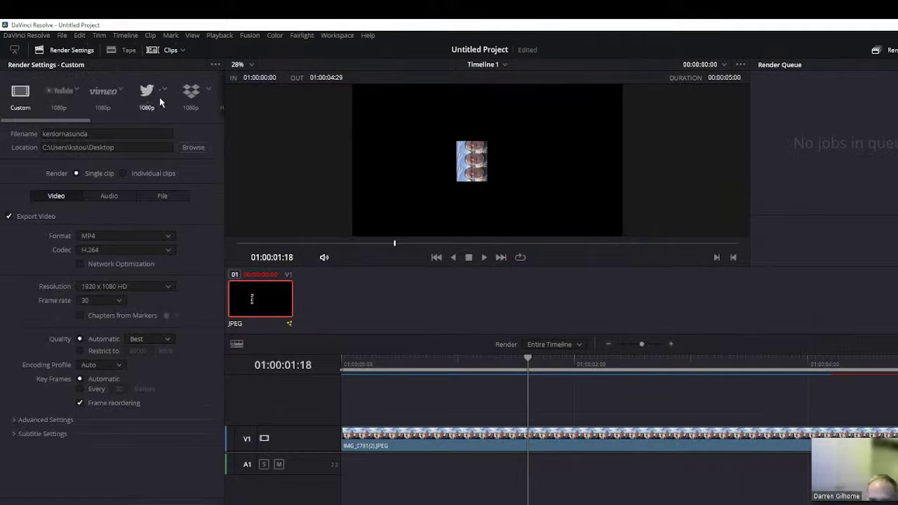
Step: Name the output file, queue the MP4 render job, and render it to the Desktop
{"action": "left_click", "coordinate": [105, 133]}
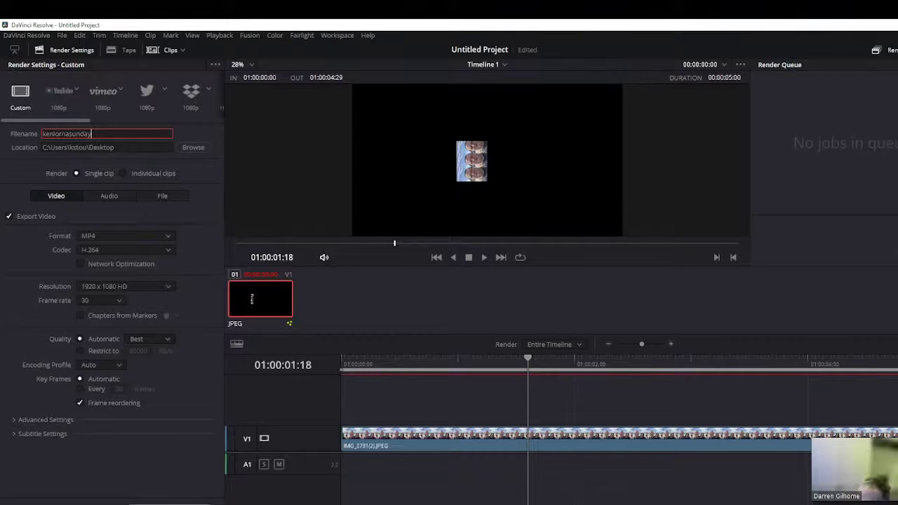
{"action": "left_click", "coordinate": [169, 504]}
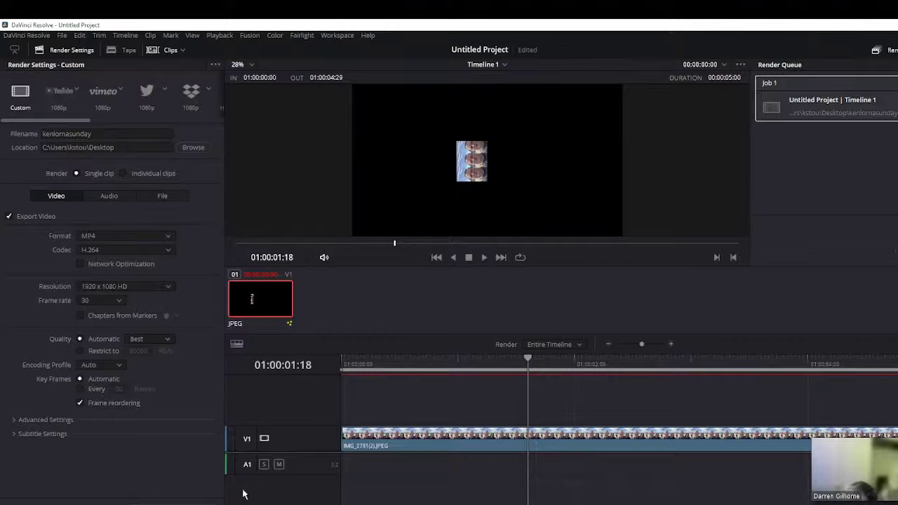
{"action": "left_click", "coordinate": [170, 503]}
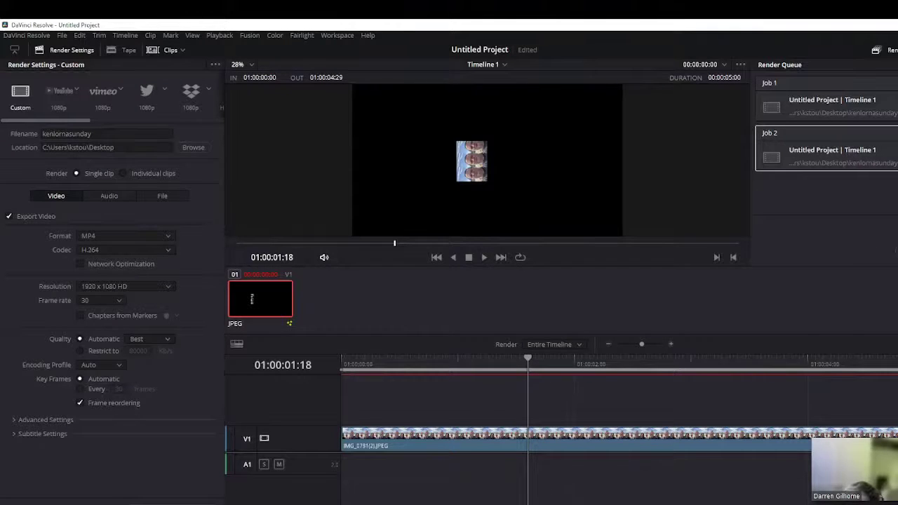
{"action": "left_click", "coordinate": [897, 251]}
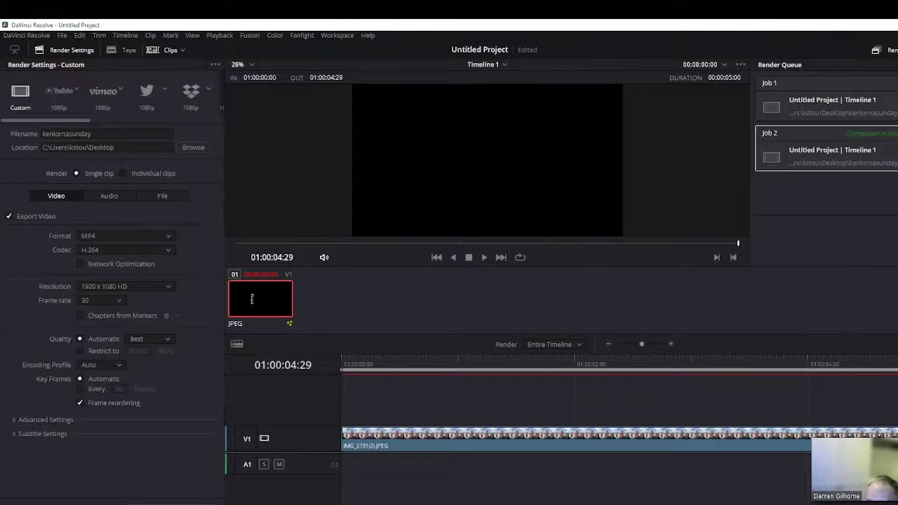
Step: Delete both finished jobs from the render queue
{"action": "key", "text": "Delete"}
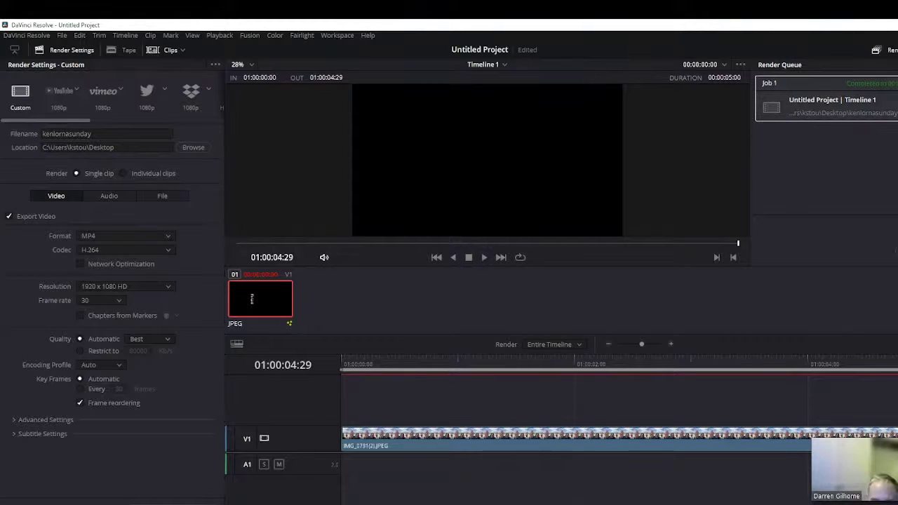
{"action": "key", "text": "Delete"}
{"action": "key", "text": "alt+Tab"}
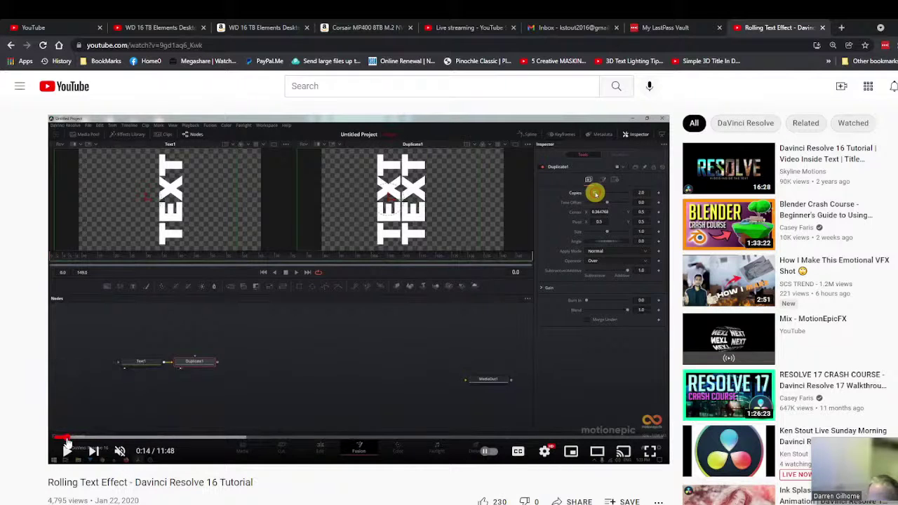
Step: Seek the Rolling Text Effect tutorial to its first seconds, pause it, and minimise Chrome
{"action": "left_click", "coordinate": [62, 437]}
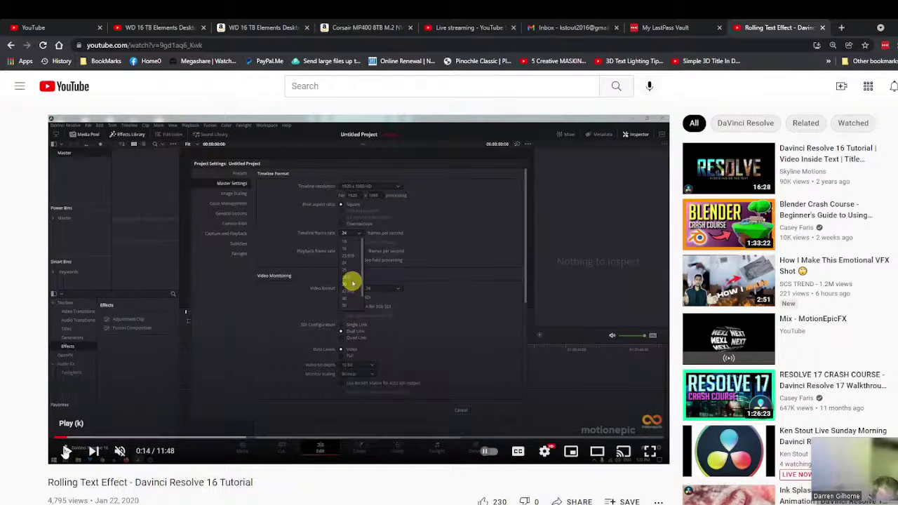
{"action": "left_click", "coordinate": [59, 436]}
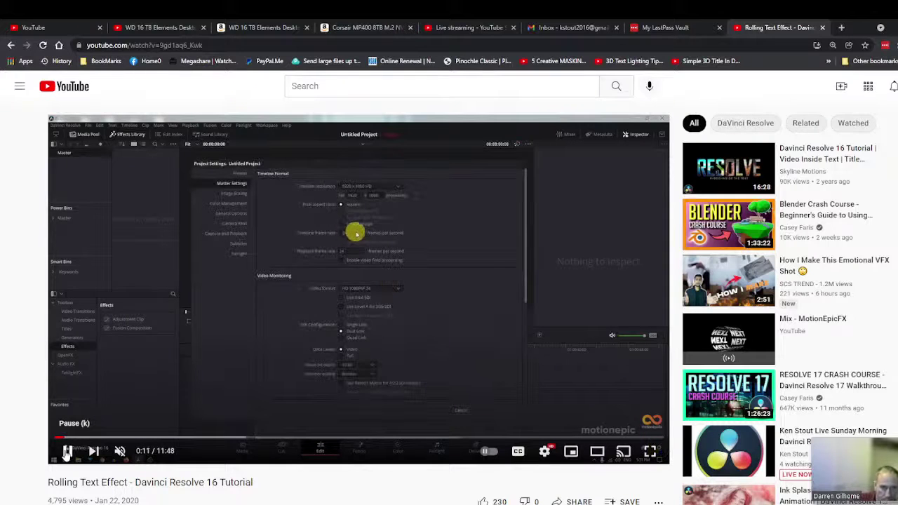
{"action": "left_click", "coordinate": [66, 453]}
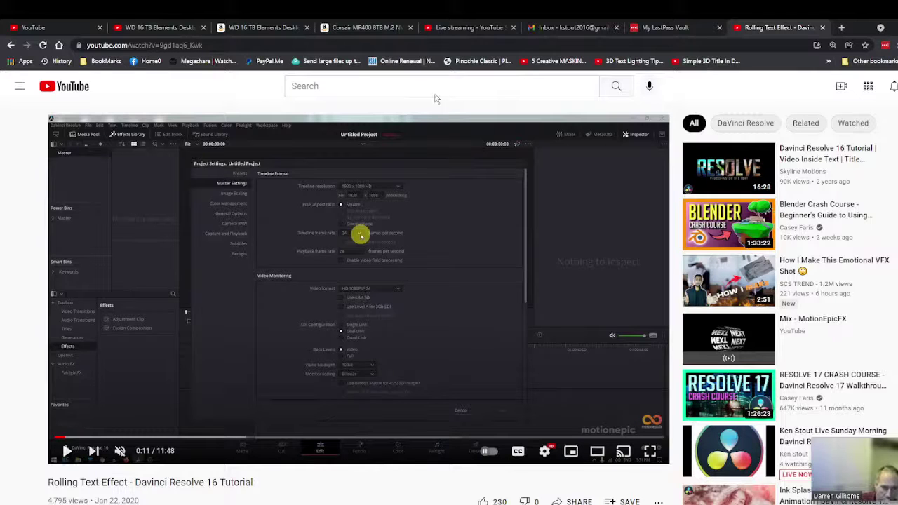
{"action": "left_click", "coordinate": [872, 26]}
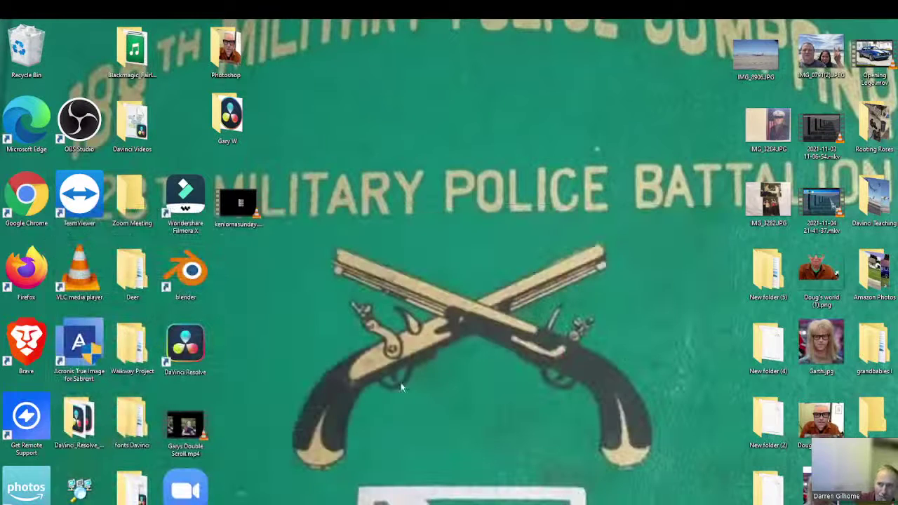
Step: Check kenlornasunday.mp4 in VLC, delete it from the desktop, and return to DaVinci Resolve
{"action": "double_click", "coordinate": [239, 206]}
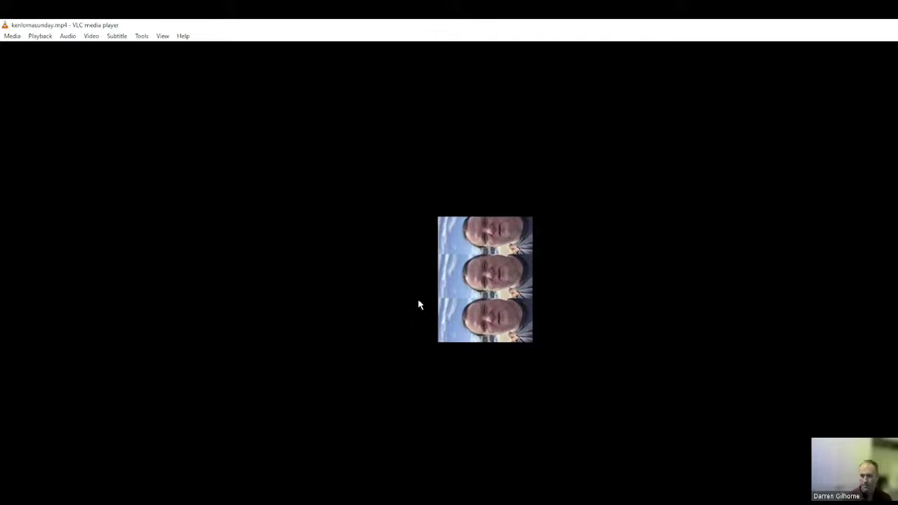
{"action": "left_click", "coordinate": [882, 25]}
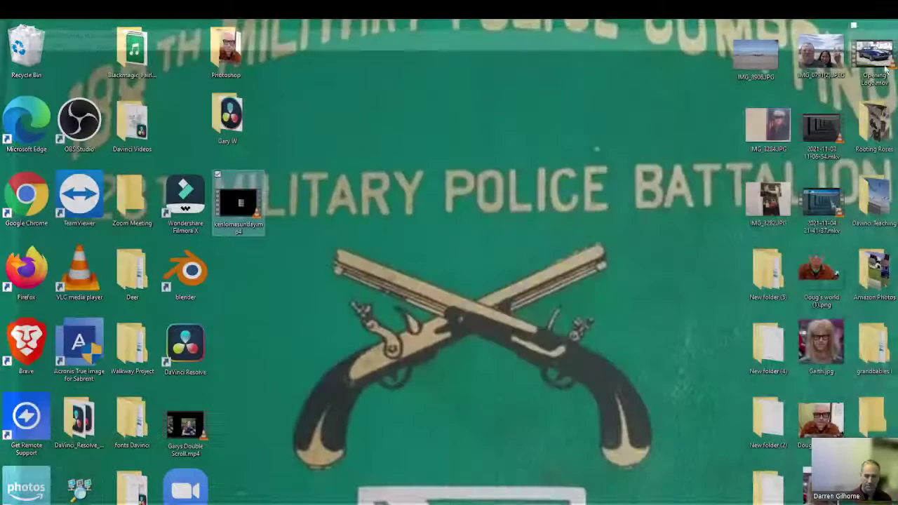
{"action": "right_click", "coordinate": [249, 205]}
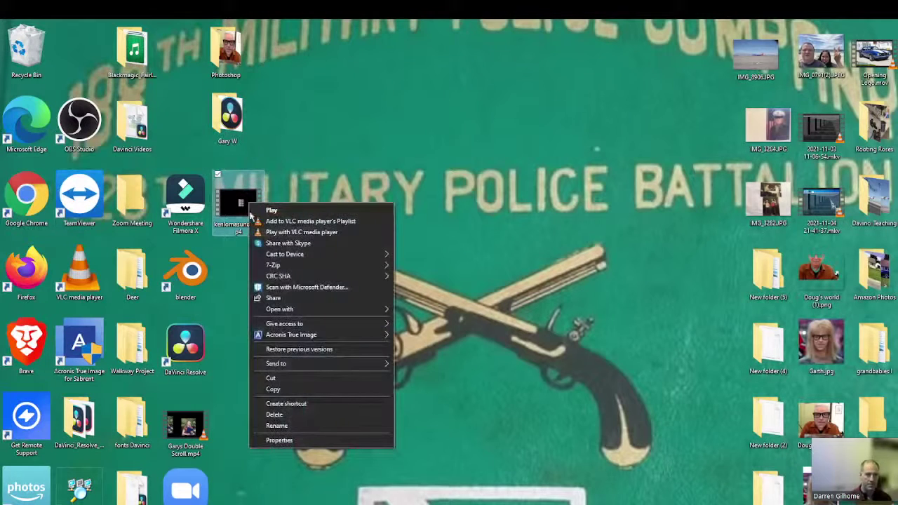
{"action": "left_click", "coordinate": [280, 414]}
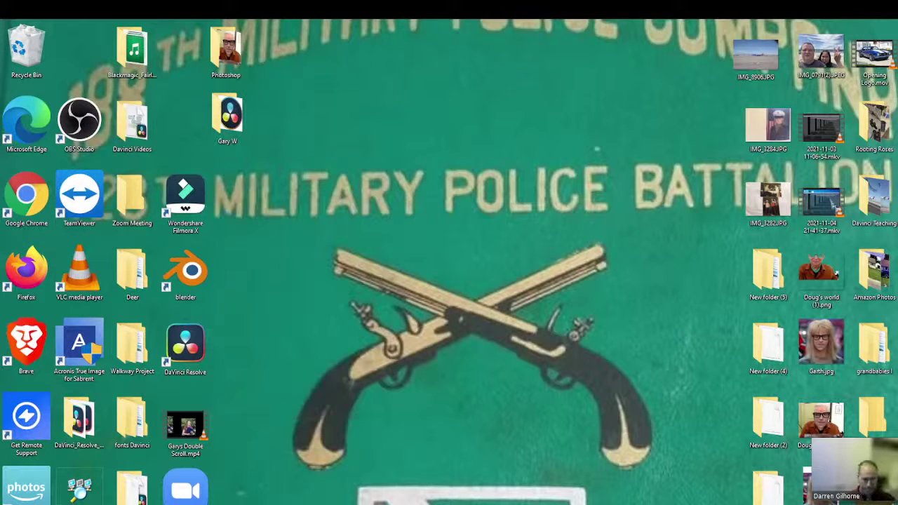
{"action": "left_click", "coordinate": [426, 499]}
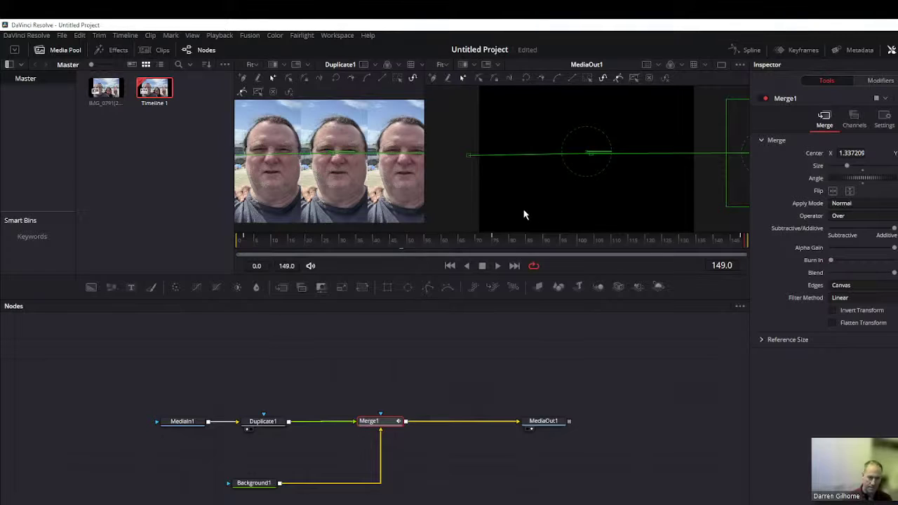
Step: Cut Duplicate1 to a single copy and offset it right, centre X 0.858840
{"action": "mouse_move", "coordinate": [336, 153]}
{"action": "left_mouse_down"}
{"action": "mouse_move", "coordinate": [347, 161]}
{"action": "mouse_move", "coordinate": [328, 159]}
{"action": "left_mouse_up"}
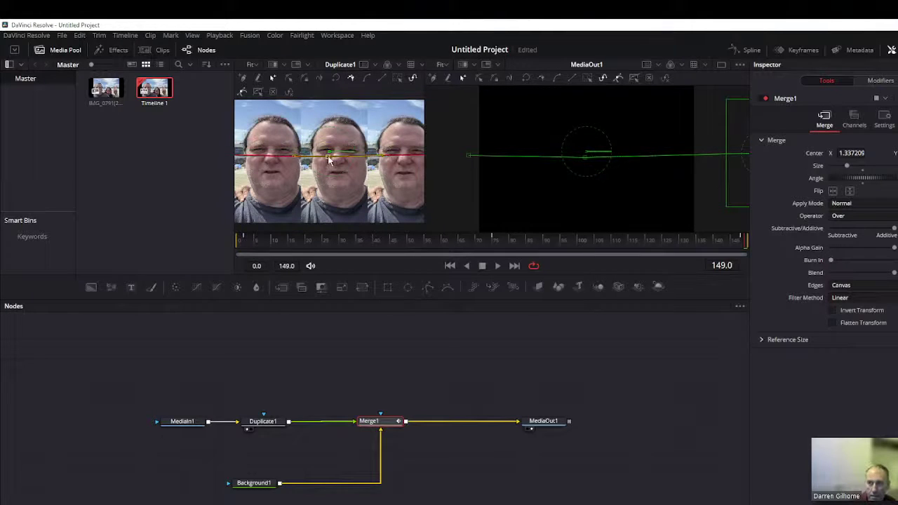
{"action": "left_click", "coordinate": [264, 421]}
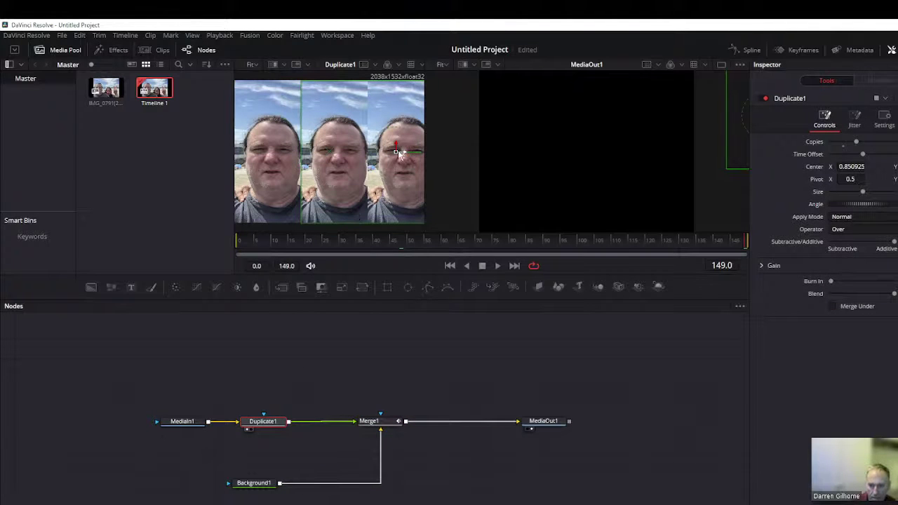
{"action": "mouse_move", "coordinate": [398, 153]}
{"action": "left_mouse_down"}
{"action": "mouse_move", "coordinate": [559, 156]}
{"action": "mouse_move", "coordinate": [342, 158]}
{"action": "left_mouse_up"}
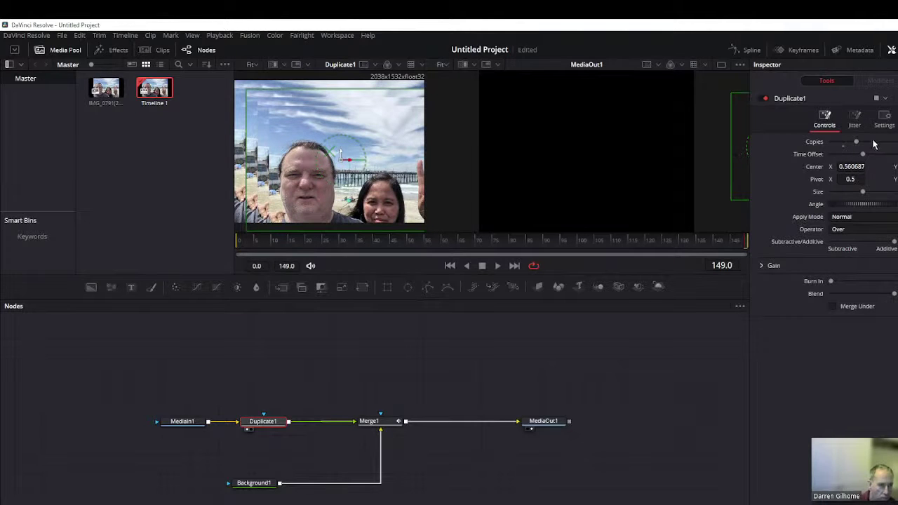
{"action": "left_click", "coordinate": [845, 145]}
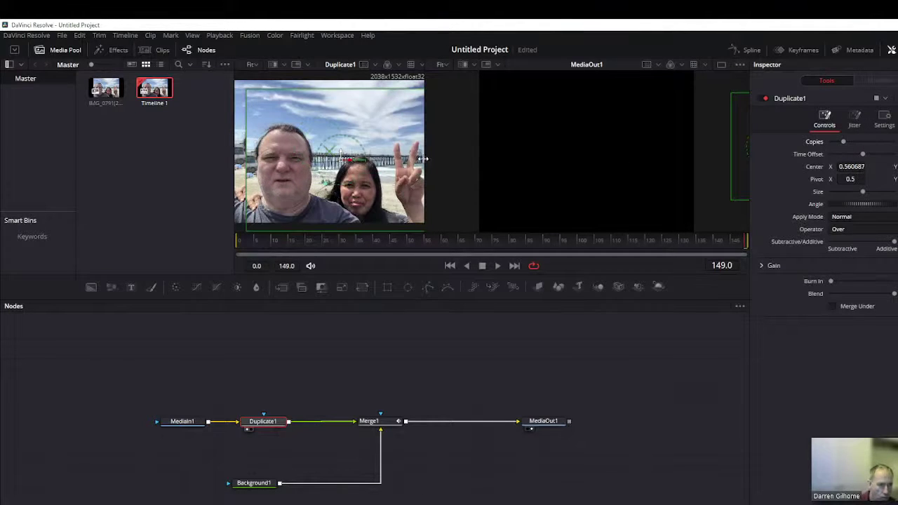
{"action": "mouse_move", "coordinate": [344, 166]}
{"action": "left_mouse_down"}
{"action": "mouse_move", "coordinate": [404, 165]}
{"action": "mouse_move", "coordinate": [450, 132]}
{"action": "mouse_move", "coordinate": [267, 160]}
{"action": "mouse_move", "coordinate": [398, 149]}
{"action": "left_mouse_up"}
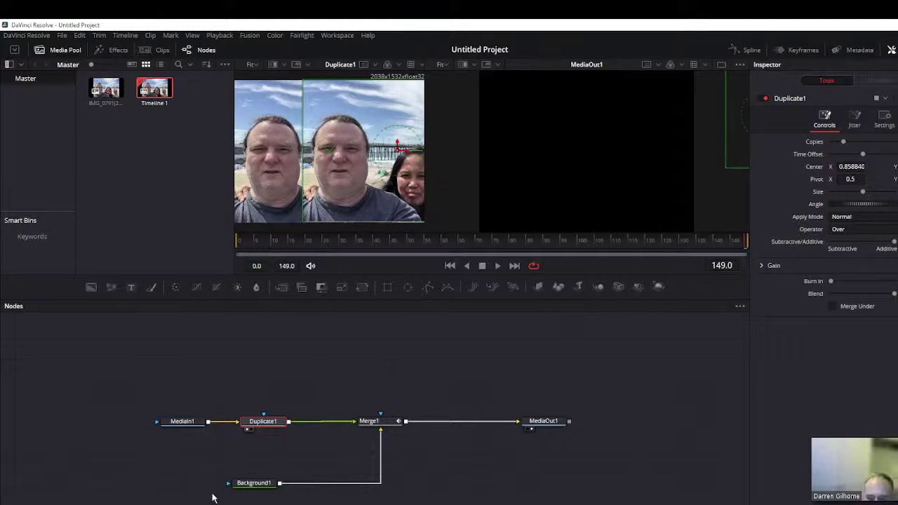
{"action": "left_click", "coordinate": [181, 422]}
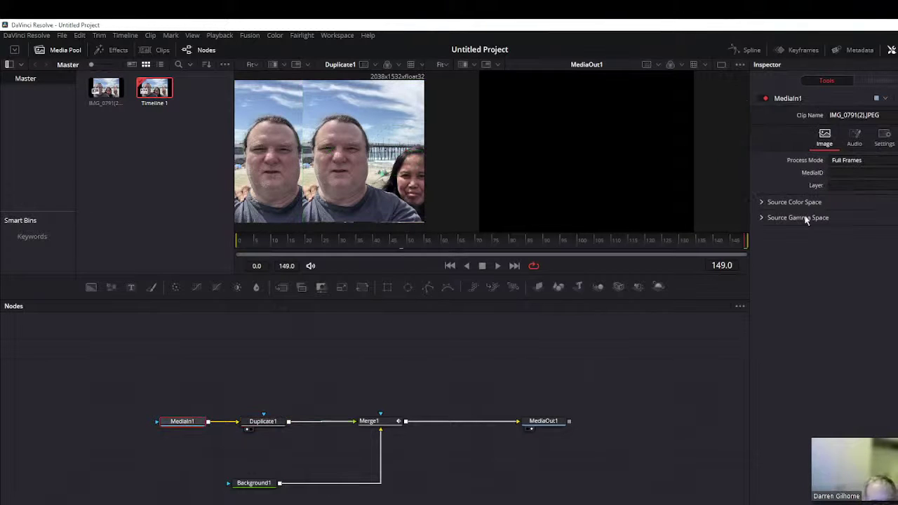
Step: Lower Merge1's size slightly, move Duplicate1's centre X to 0.750661, and play from the start
{"action": "left_click", "coordinate": [368, 422]}
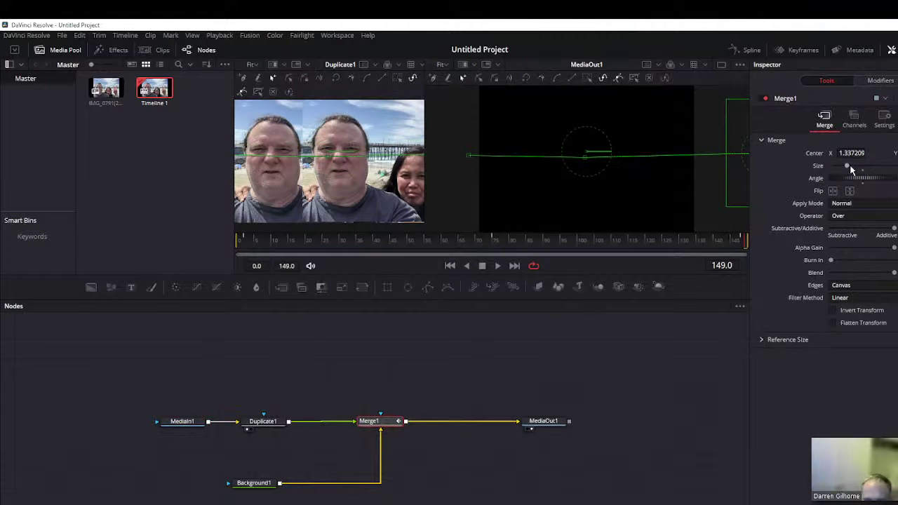
{"action": "left_click_drag", "start_coordinate": [847, 167], "coordinate": [841, 166]}
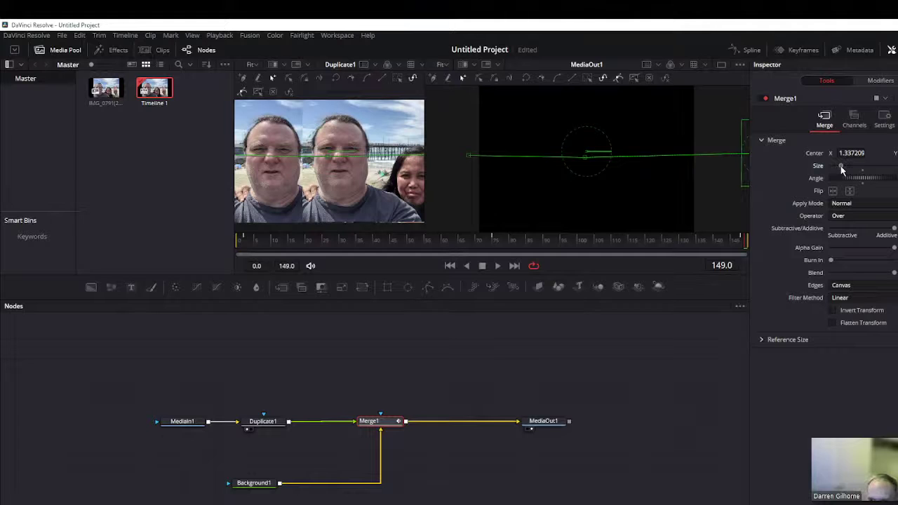
{"action": "left_click", "coordinate": [272, 421]}
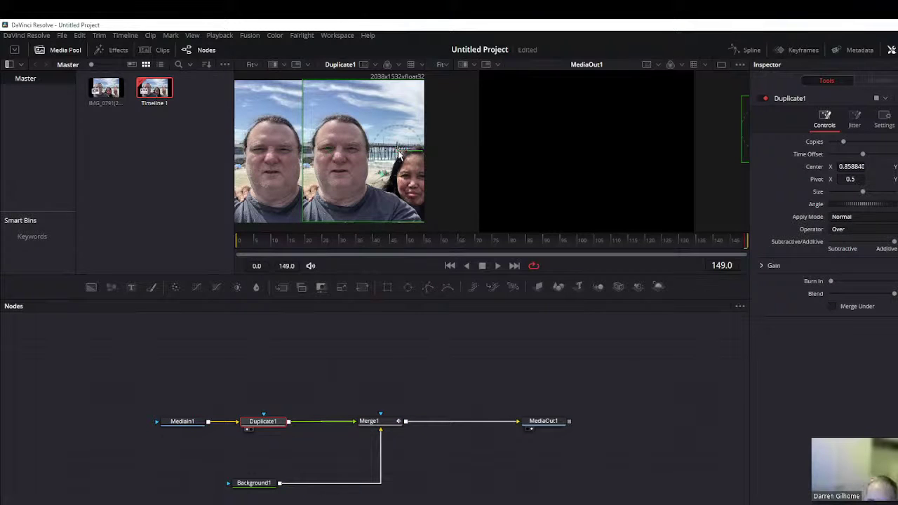
{"action": "left_click_drag", "start_coordinate": [398, 153], "coordinate": [379, 157]}
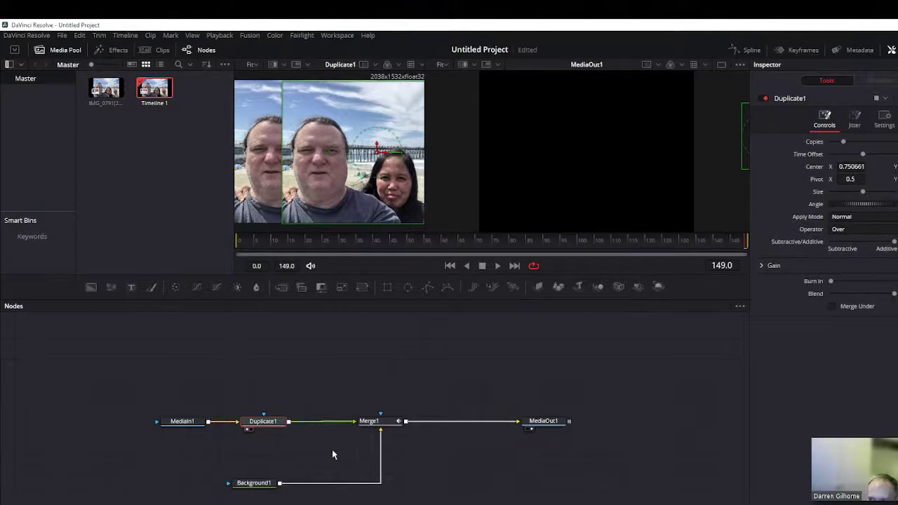
{"action": "left_click", "coordinate": [451, 267]}
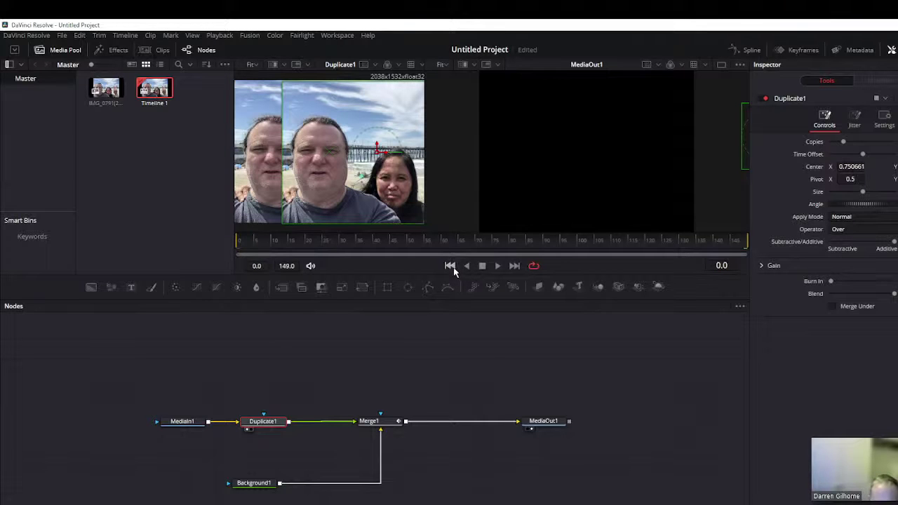
{"action": "left_click", "coordinate": [498, 266]}
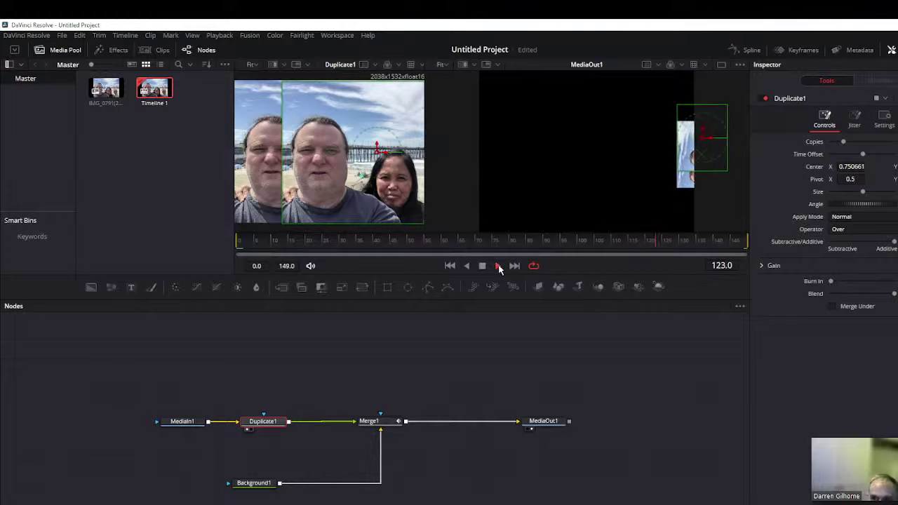
Step: Stop playback and drag Duplicate1's centre until the copy stacks directly above the original photo
{"action": "left_click", "coordinate": [450, 266]}
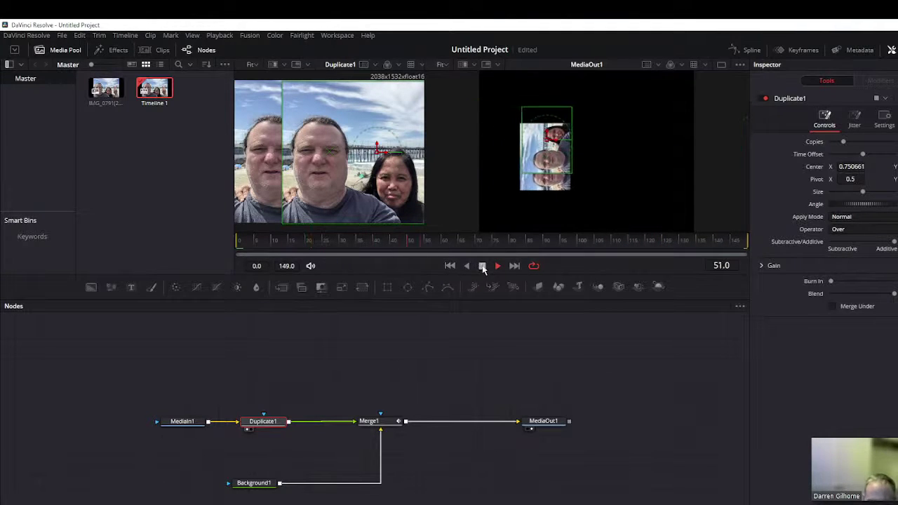
{"action": "key", "text": "space"}
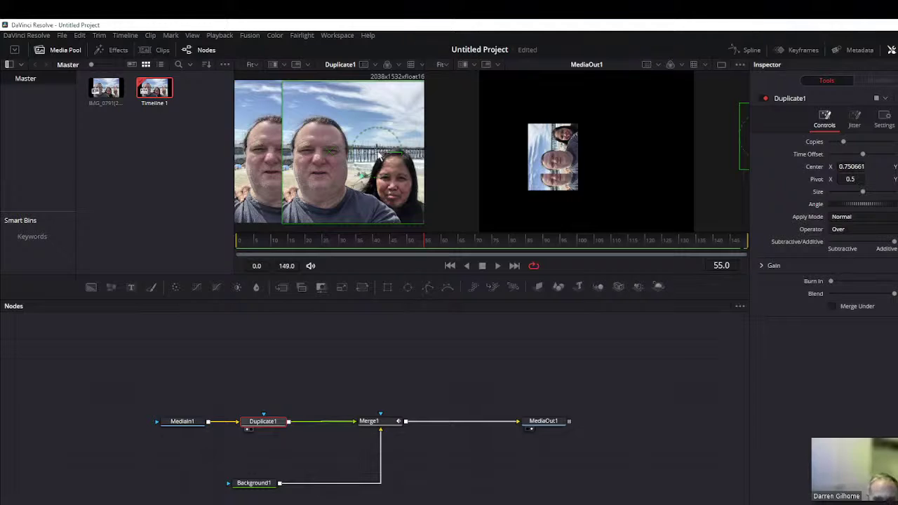
{"action": "mouse_move", "coordinate": [379, 153]}
{"action": "left_mouse_down"}
{"action": "mouse_move", "coordinate": [436, 162]}
{"action": "mouse_move", "coordinate": [451, 148]}
{"action": "mouse_move", "coordinate": [482, 155]}
{"action": "mouse_move", "coordinate": [466, 155]}
{"action": "left_mouse_up"}
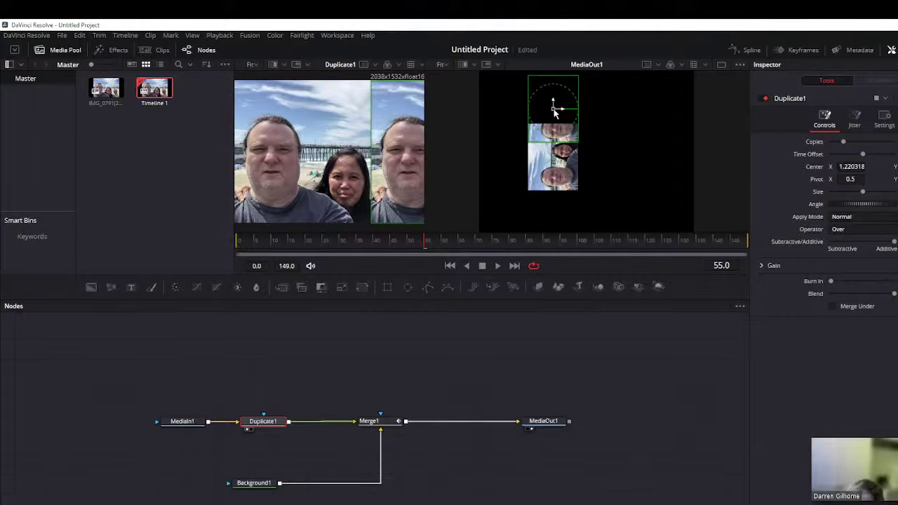
{"action": "left_click_drag", "start_coordinate": [553, 110], "coordinate": [562, 226]}
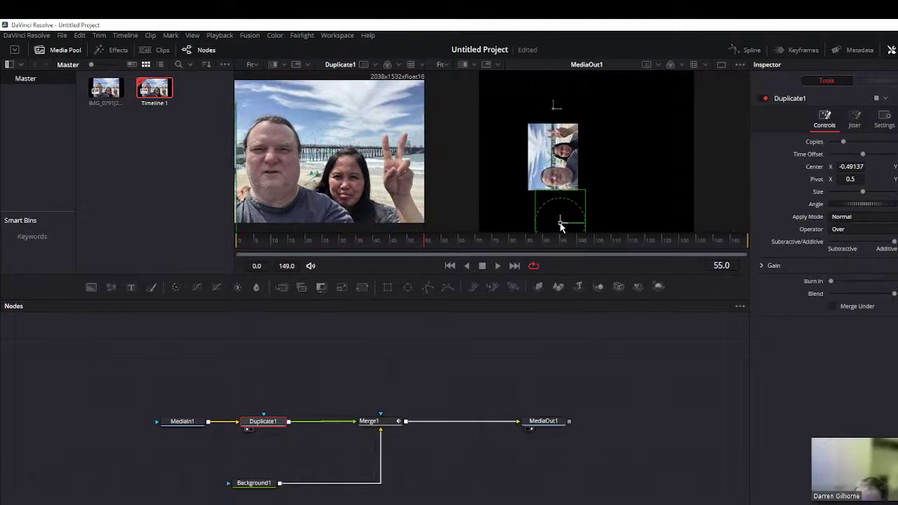
{"action": "mouse_move", "coordinate": [561, 226]}
{"action": "left_mouse_down"}
{"action": "mouse_move", "coordinate": [551, 106]}
{"action": "mouse_move", "coordinate": [554, 185]}
{"action": "left_mouse_up"}
{"action": "left_click_drag", "start_coordinate": [298, 161], "coordinate": [322, 148]}
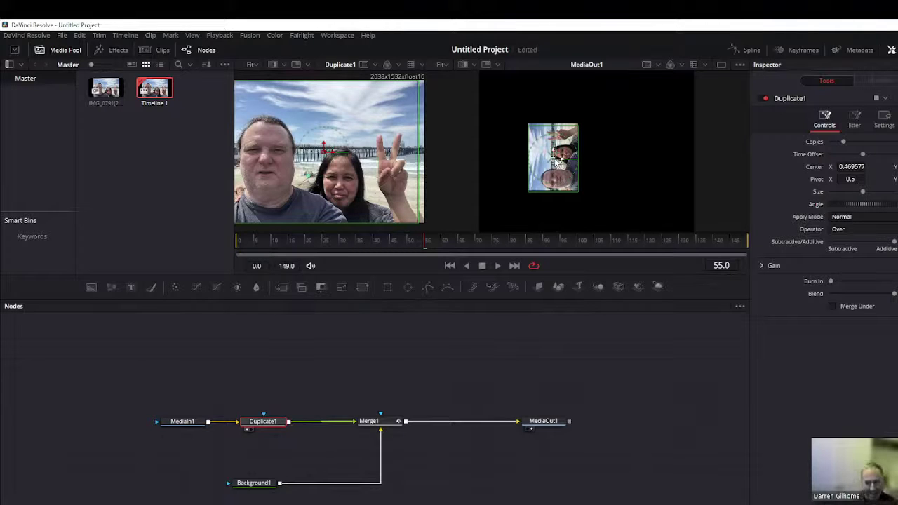
{"action": "mouse_move", "coordinate": [557, 162]}
{"action": "left_mouse_down"}
{"action": "mouse_move", "coordinate": [552, 124]}
{"action": "mouse_move", "coordinate": [600, 158]}
{"action": "left_mouse_up"}
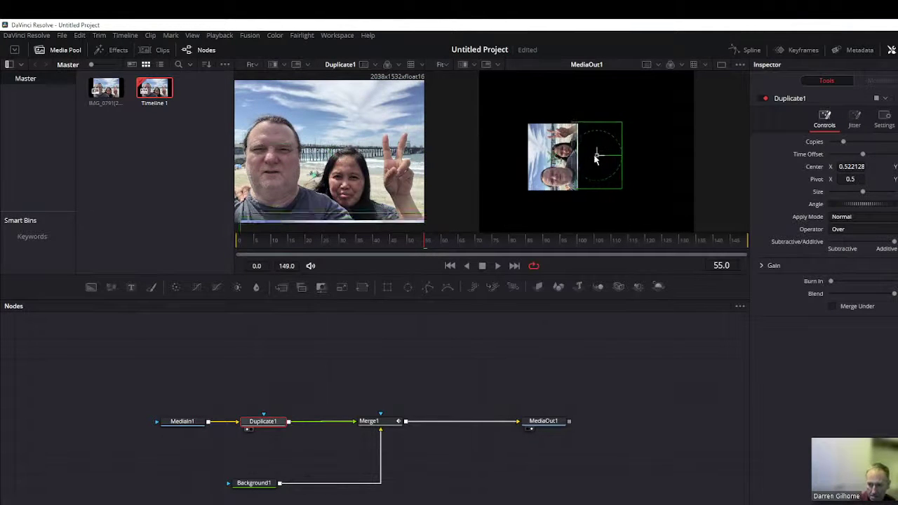
{"action": "mouse_move", "coordinate": [600, 158]}
{"action": "left_mouse_down"}
{"action": "mouse_move", "coordinate": [513, 157]}
{"action": "mouse_move", "coordinate": [557, 160]}
{"action": "mouse_move", "coordinate": [554, 102]}
{"action": "mouse_move", "coordinate": [559, 159]}
{"action": "left_mouse_up"}
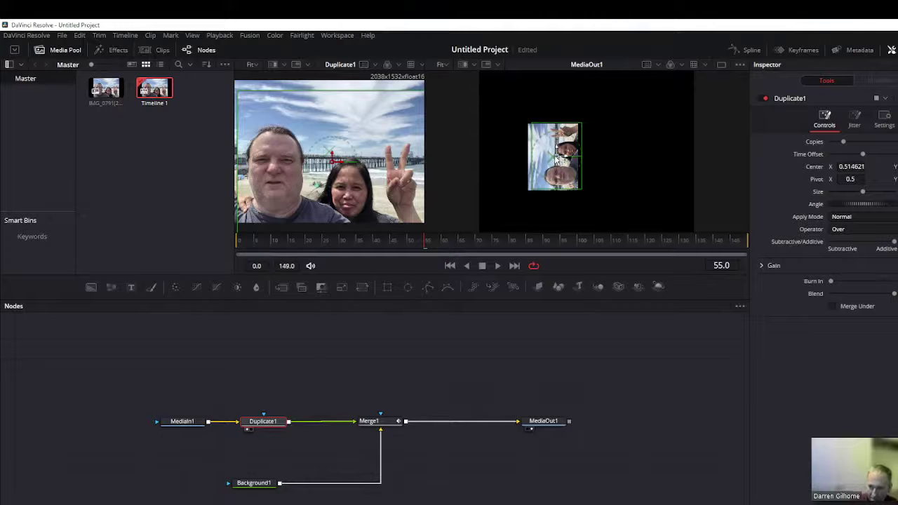
{"action": "left_click_drag", "start_coordinate": [559, 159], "coordinate": [552, 121]}
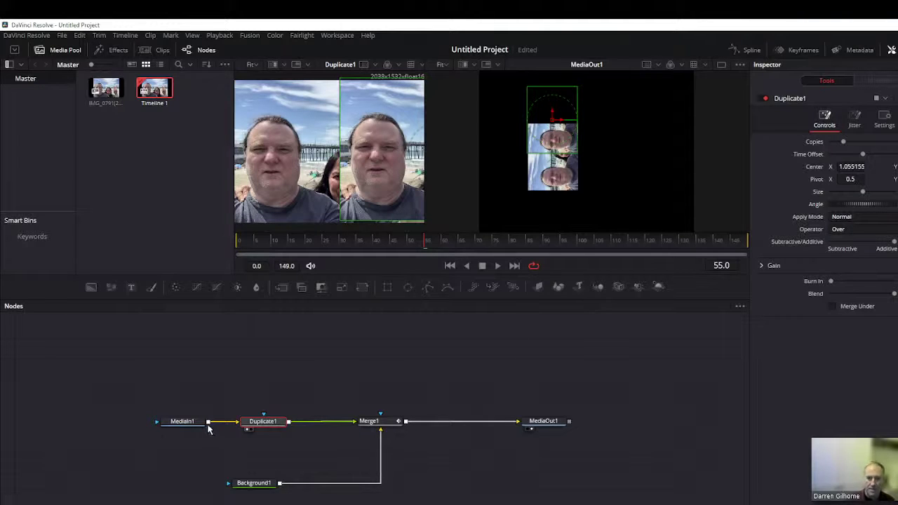
Step: Preview the animation from frame one, then box-select MediaIn1 and Duplicate1 in the node graph
{"action": "left_click", "coordinate": [450, 265]}
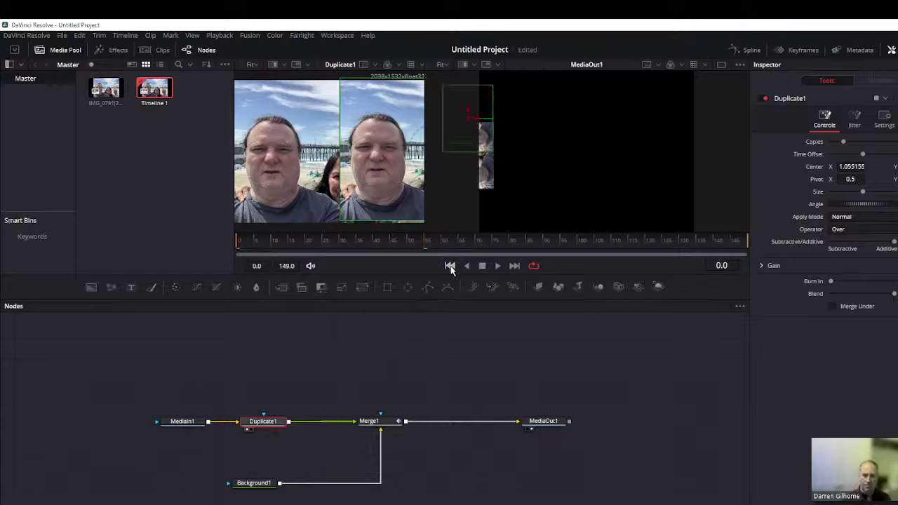
{"action": "left_click", "coordinate": [497, 266]}
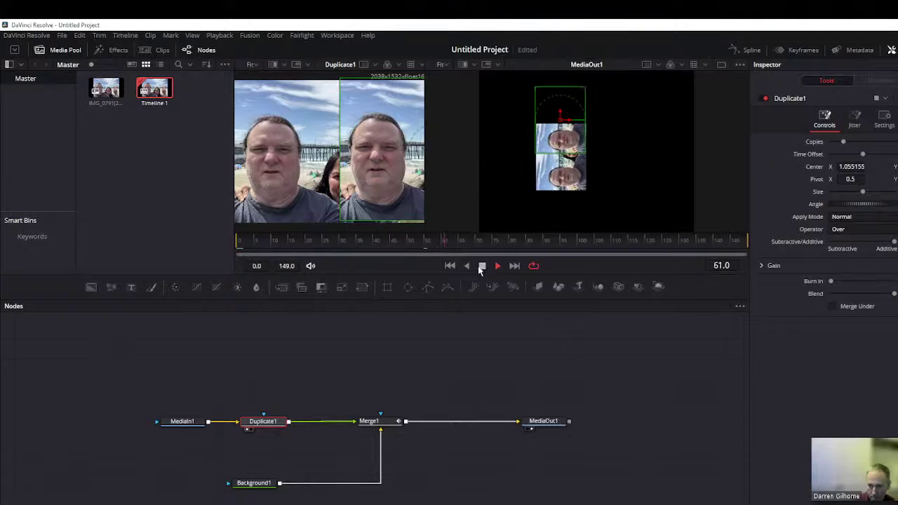
{"action": "left_click", "coordinate": [482, 266]}
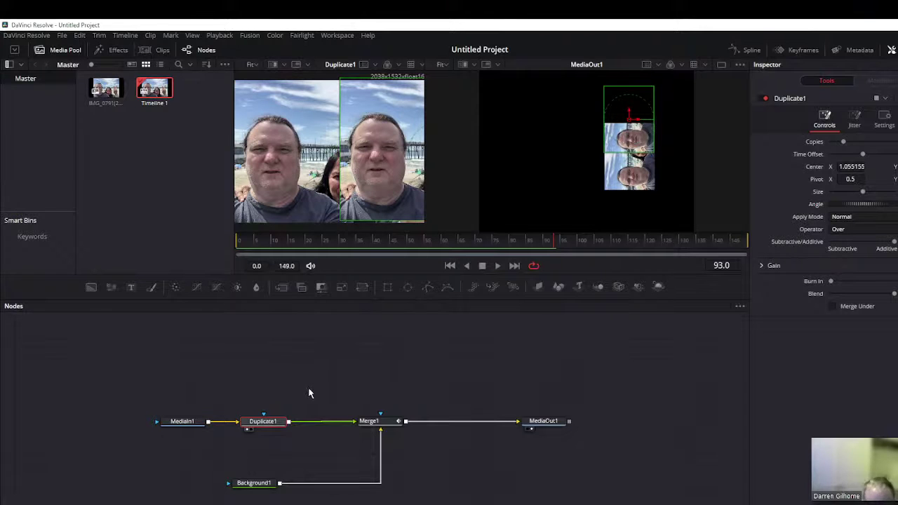
{"action": "mouse_move", "coordinate": [308, 386]}
{"action": "left_mouse_down"}
{"action": "mouse_move", "coordinate": [178, 454]}
{"action": "mouse_move", "coordinate": [49, 427]}
{"action": "left_mouse_up"}
Step: Move the nodes left, insert Duplicate2 after Duplicate1, view it, and shift its centre right
{"action": "left_click", "coordinate": [60, 389]}
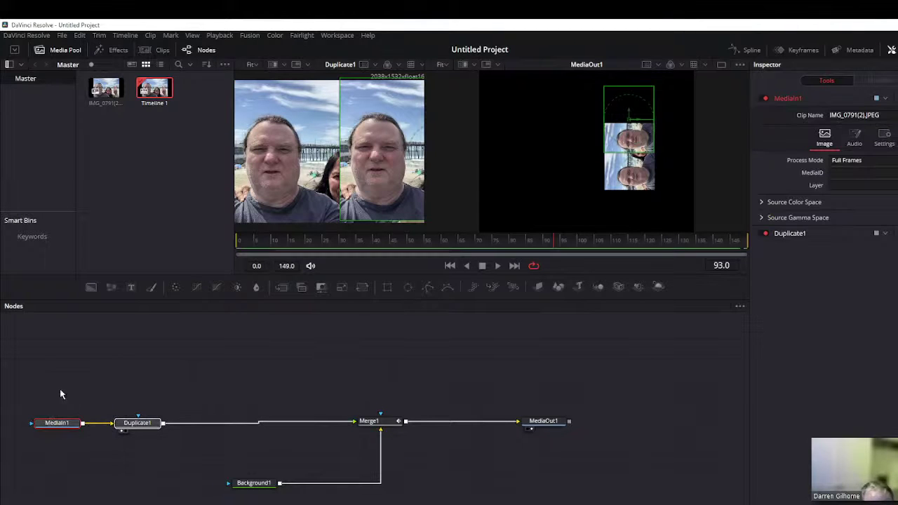
{"action": "left_click", "coordinate": [138, 424]}
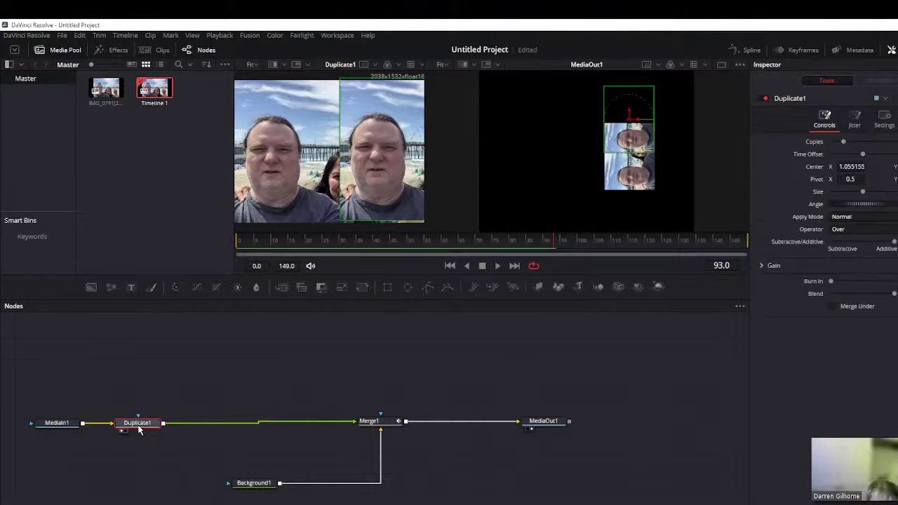
{"action": "key", "text": "shift+space"}
{"action": "type", "text": "dup"}
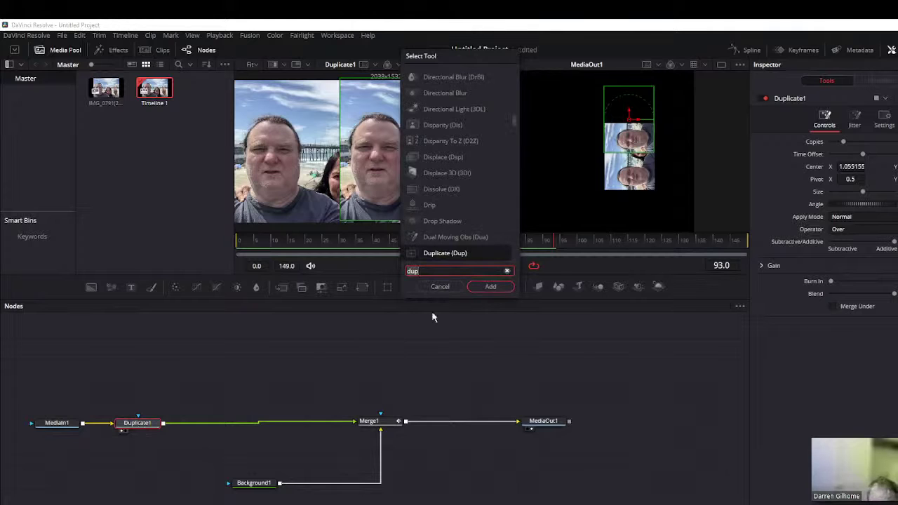
{"action": "left_click", "coordinate": [490, 286]}
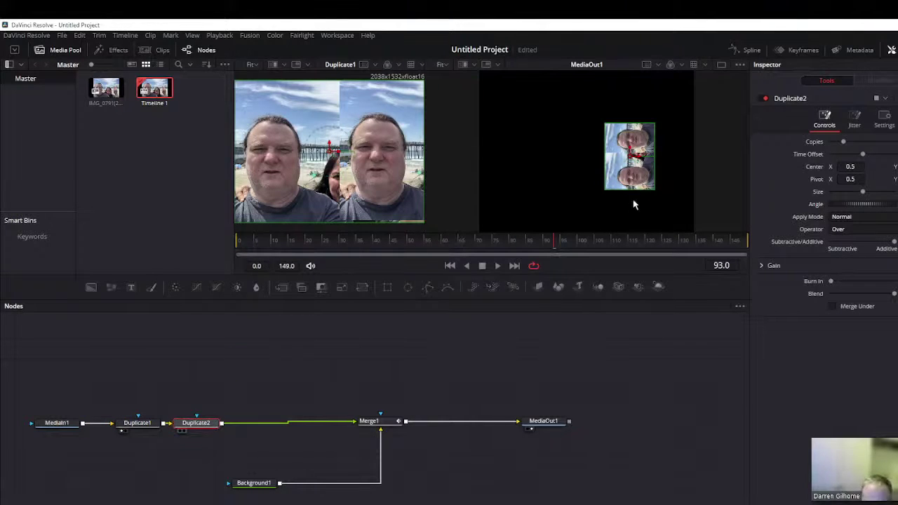
{"action": "key", "text": "2"}
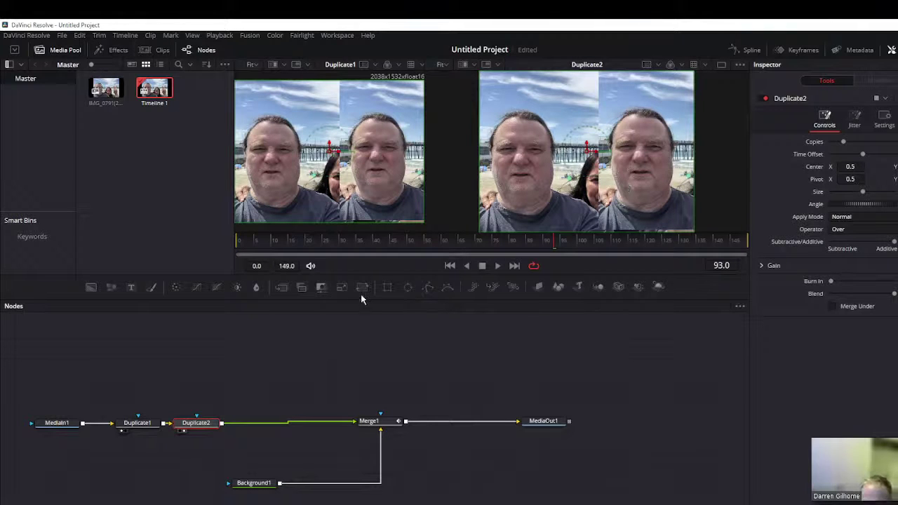
{"action": "mouse_move", "coordinate": [590, 153]}
{"action": "left_mouse_down"}
{"action": "mouse_move", "coordinate": [620, 158]}
{"action": "mouse_move", "coordinate": [590, 154]}
{"action": "left_mouse_up"}
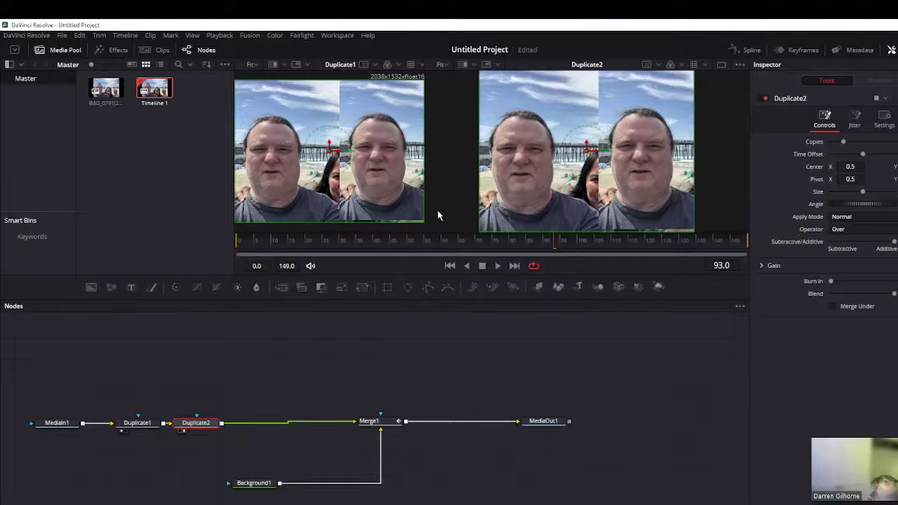
Step: Inspect Merge1, Duplicate2 and Duplicate1, then load Duplicate2 in the left viewer
{"action": "left_click", "coordinate": [377, 422]}
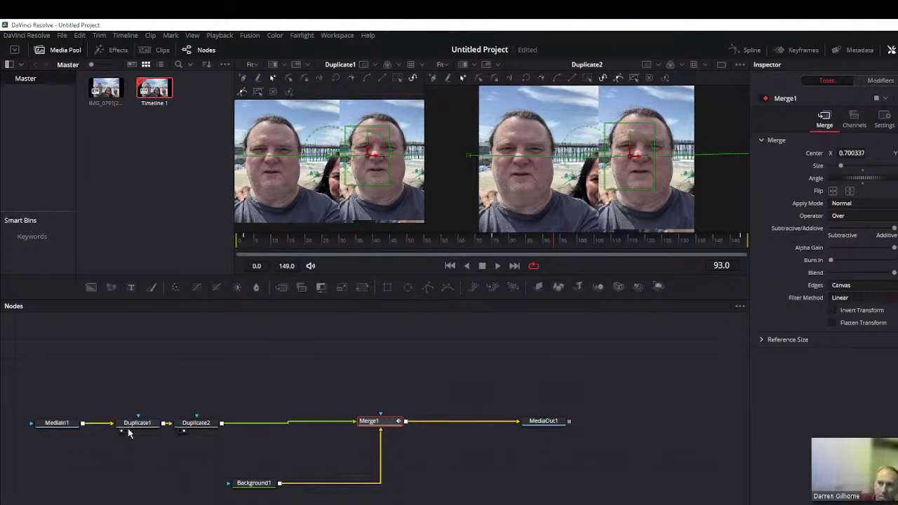
{"action": "left_click", "coordinate": [185, 426]}
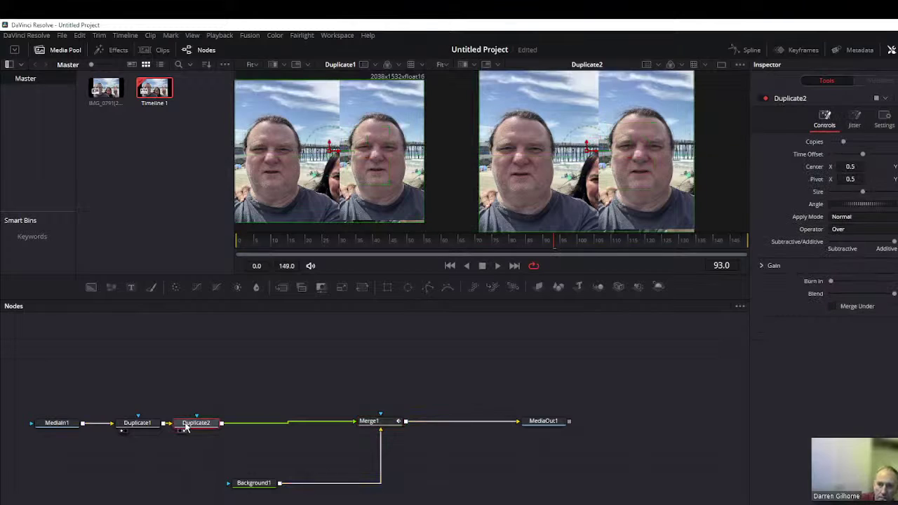
{"action": "left_click", "coordinate": [137, 425]}
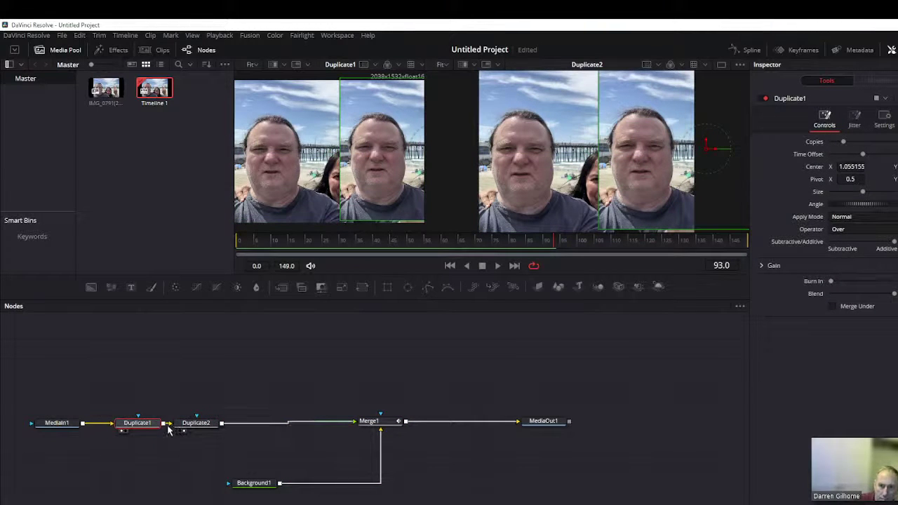
{"action": "left_click", "coordinate": [198, 423]}
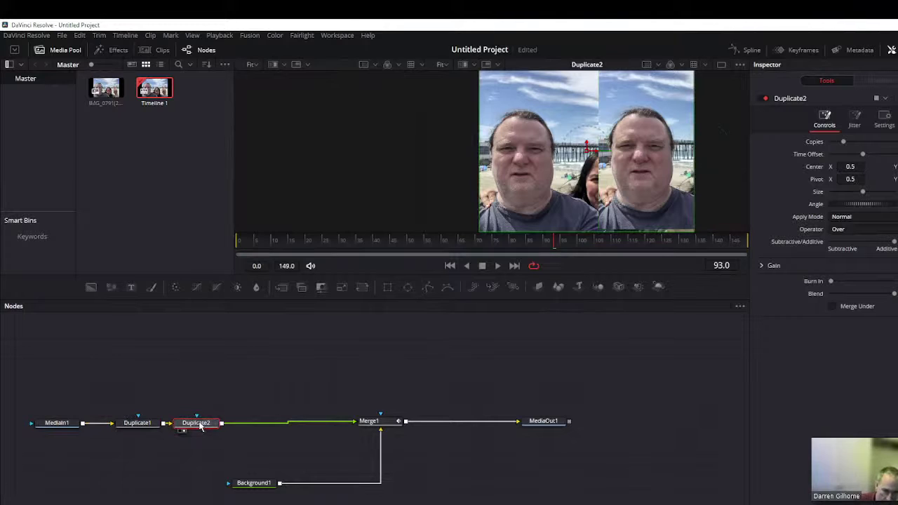
{"action": "key", "text": "1"}
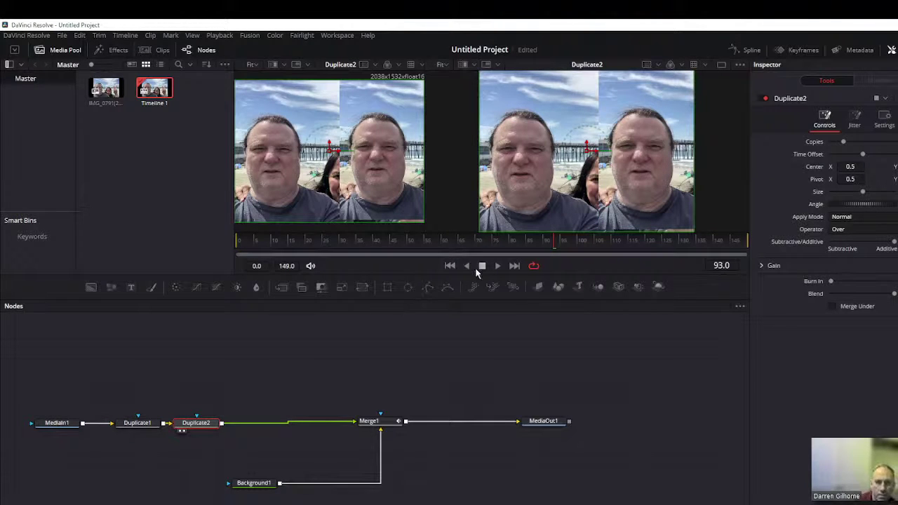
Step: Preview the comp from its first frame, stopping at frame 48
{"action": "left_click", "coordinate": [450, 266]}
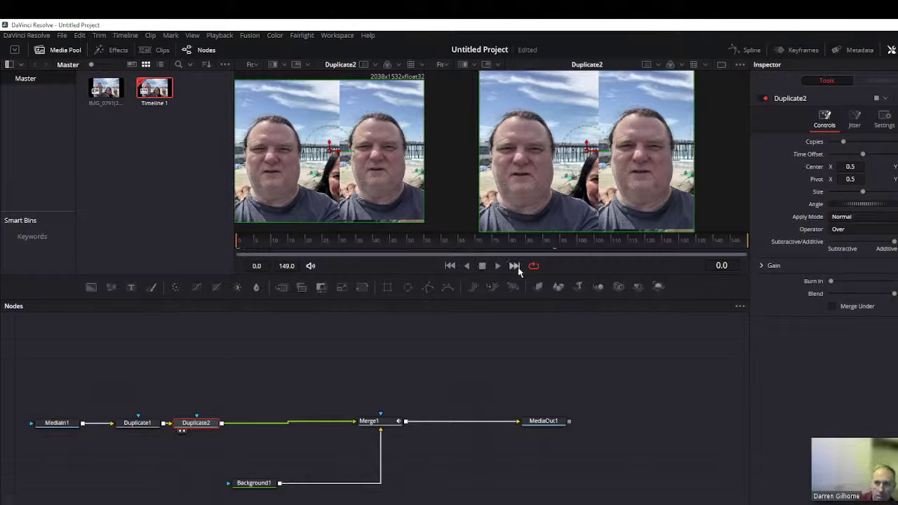
{"action": "left_click", "coordinate": [496, 266]}
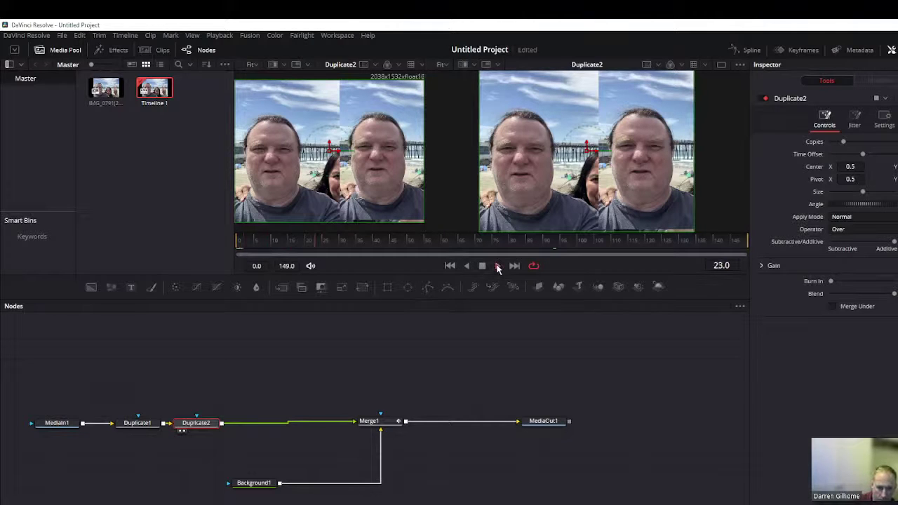
{"action": "left_click", "coordinate": [482, 266]}
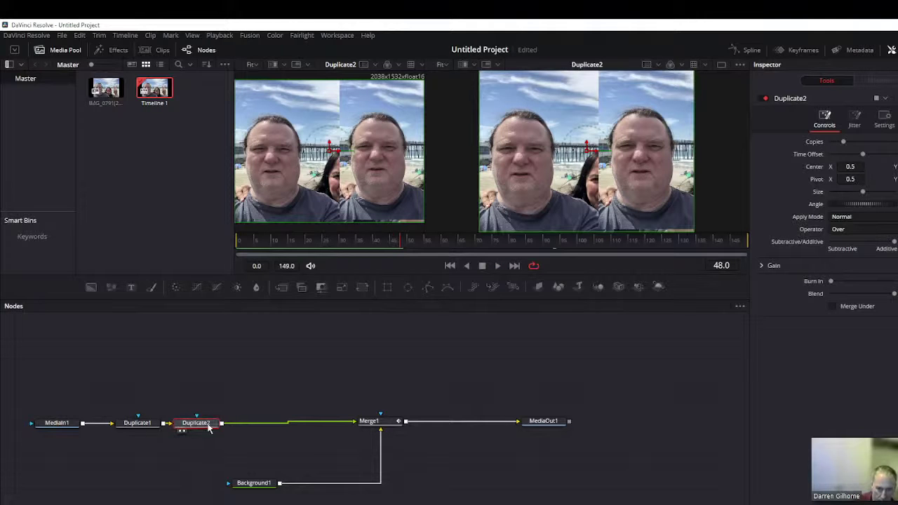
Step: Move Duplicate2 aside, delete its links, and wire Duplicate1's output into Merge1
{"action": "left_click_drag", "start_coordinate": [208, 427], "coordinate": [218, 386]}
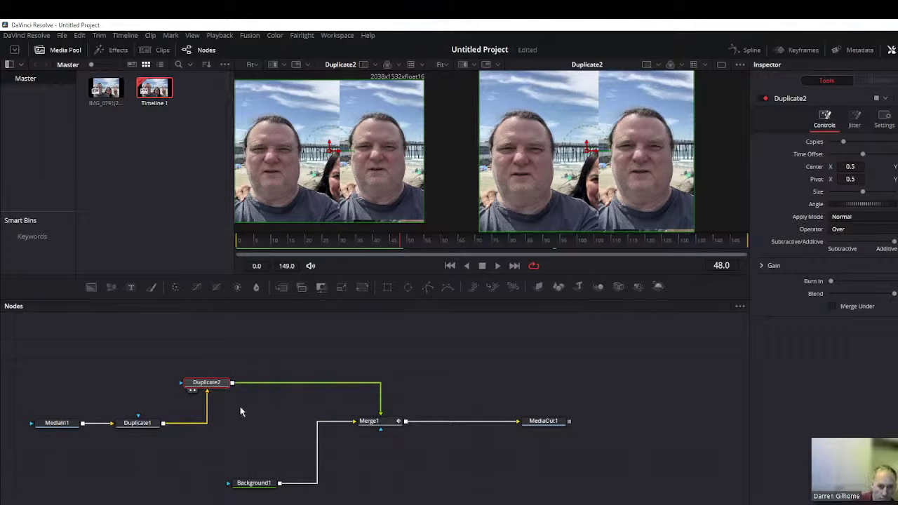
{"action": "left_click", "coordinate": [325, 380]}
{"action": "key", "text": "Delete"}
{"action": "left_click", "coordinate": [208, 421]}
{"action": "key", "text": "Delete"}
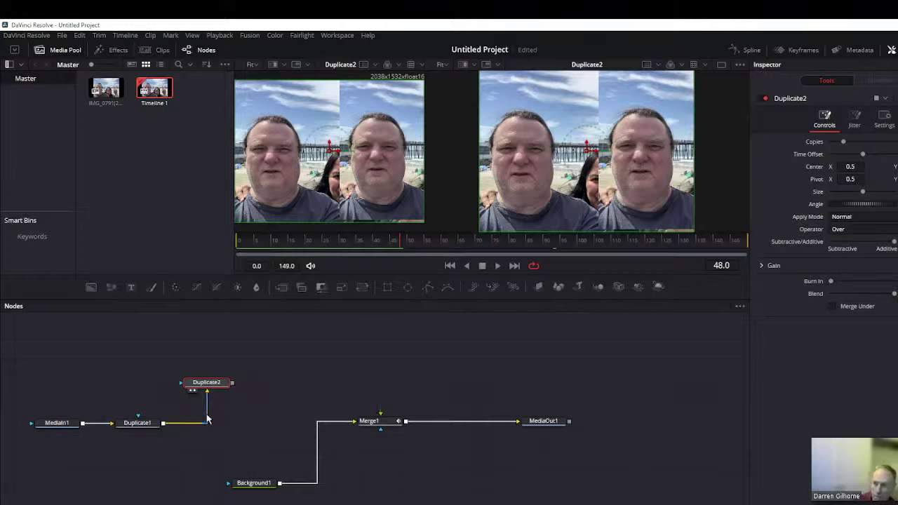
{"action": "left_click_drag", "start_coordinate": [162, 423], "coordinate": [350, 425]}
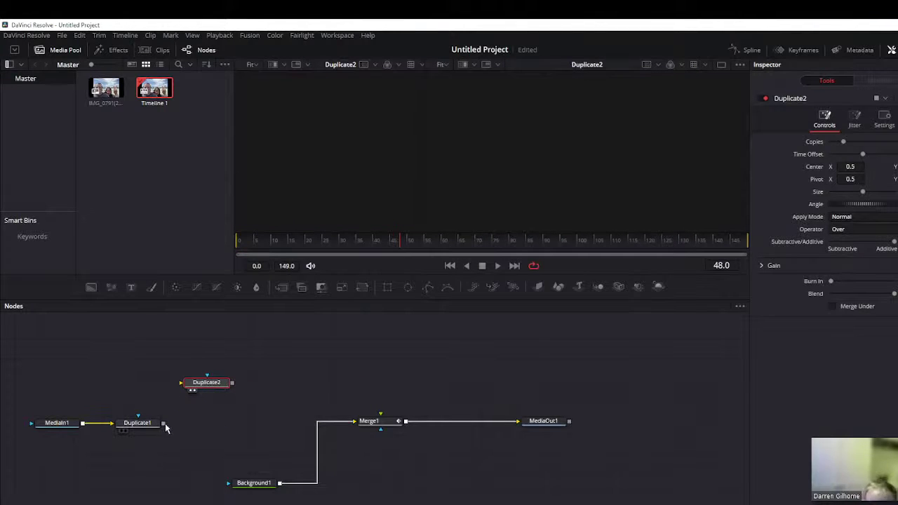
{"action": "left_click_drag", "start_coordinate": [163, 423], "coordinate": [382, 417]}
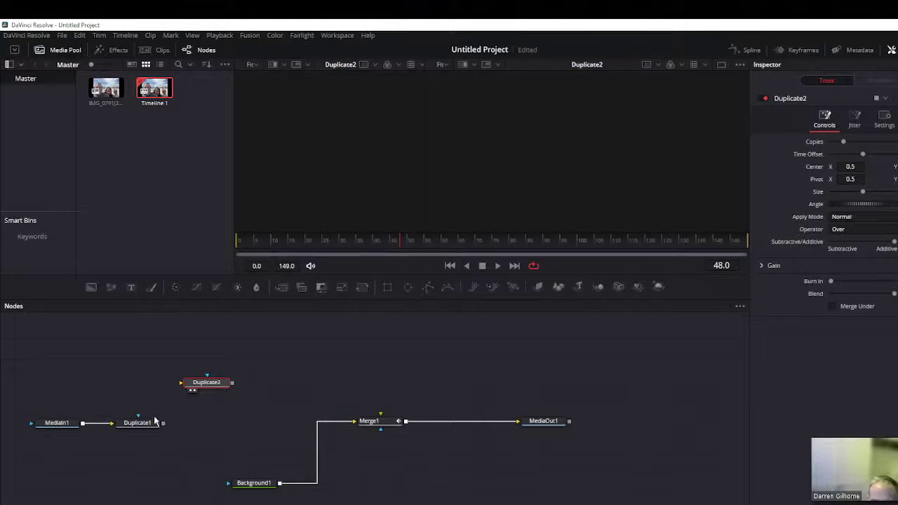
{"action": "left_click_drag", "start_coordinate": [163, 425], "coordinate": [387, 425]}
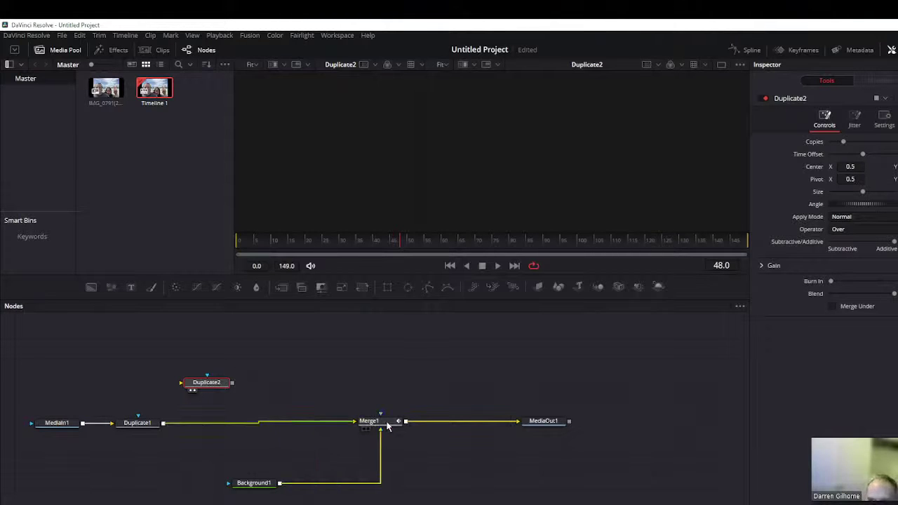
Step: Play the comp to check it, view Duplicate1 in the left viewer, and switch to the Edit page
{"action": "left_click", "coordinate": [497, 267]}
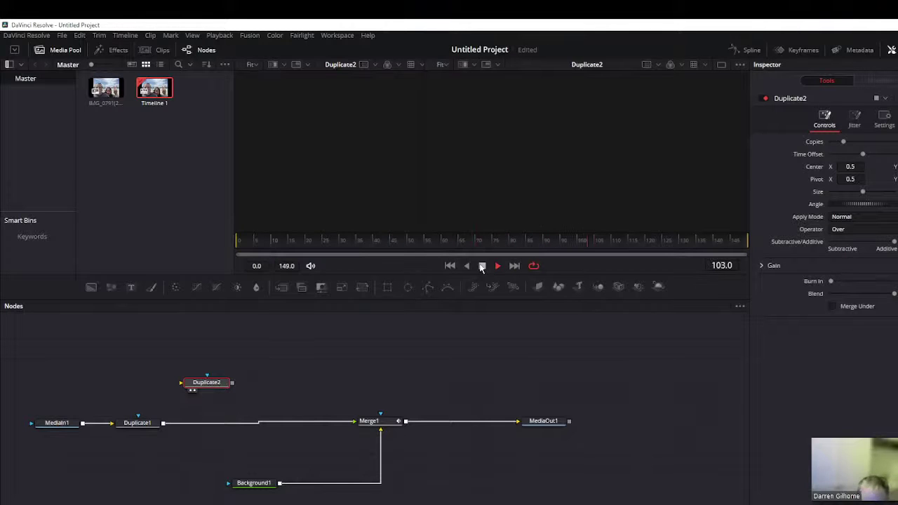
{"action": "left_click", "coordinate": [476, 266]}
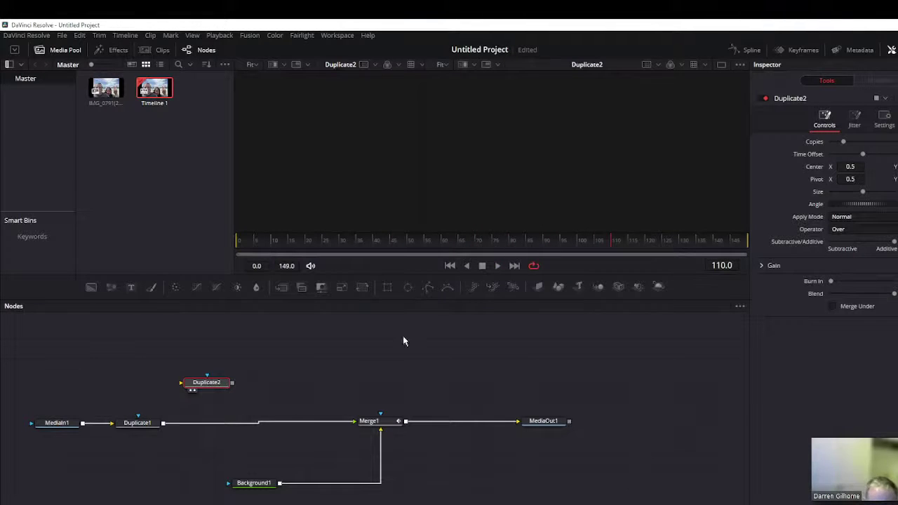
{"action": "left_click", "coordinate": [136, 424]}
{"action": "key", "text": "1"}
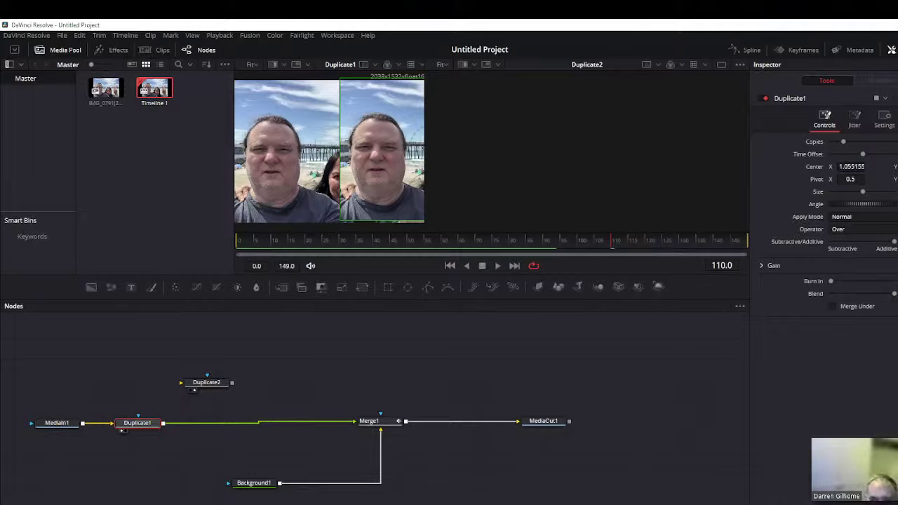
{"action": "key", "text": "shift+4"}
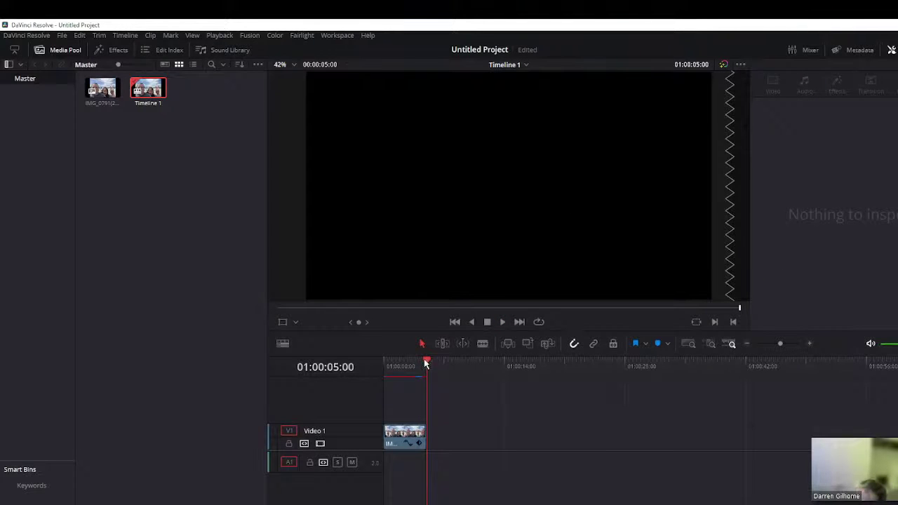
Step: Preview the timeline clip, set its Transform Zoom to 1.270, and play it again
{"action": "left_click_drag", "start_coordinate": [425, 360], "coordinate": [381, 361]}
{"action": "key", "text": "space"}
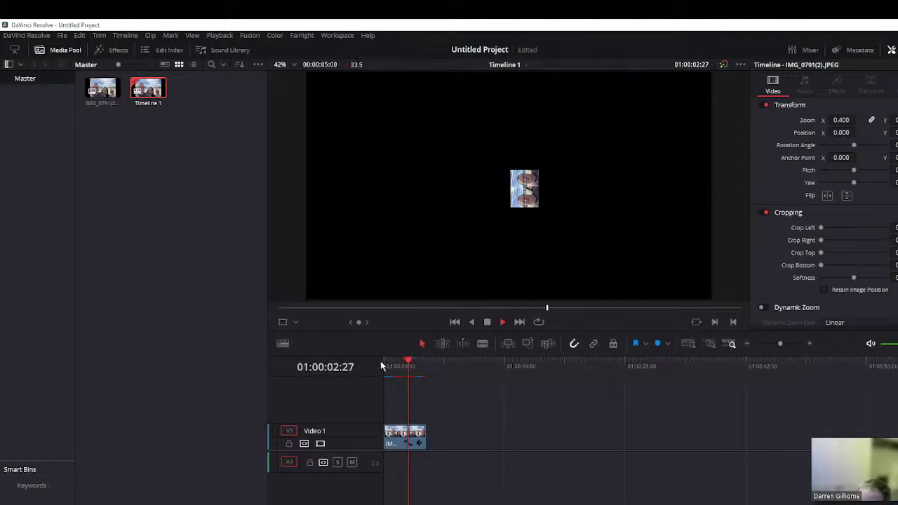
{"action": "left_click", "coordinate": [487, 323]}
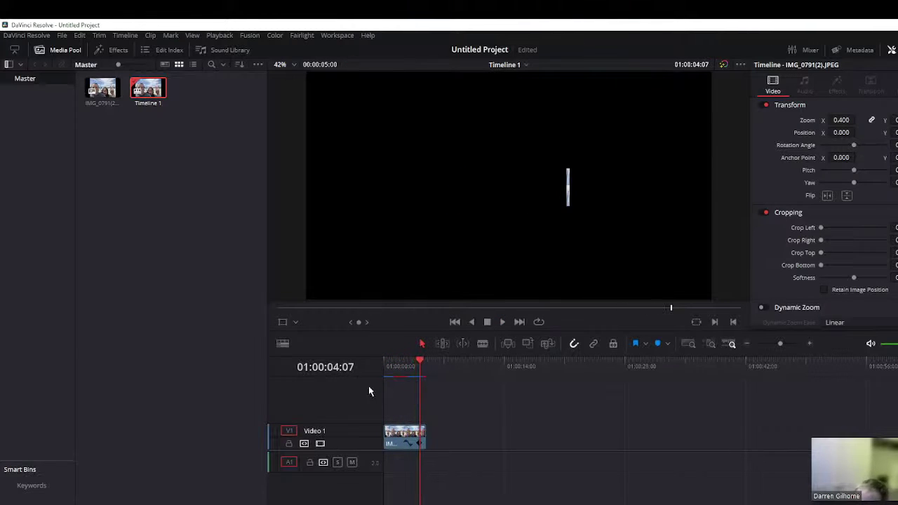
{"action": "left_click", "coordinate": [394, 368]}
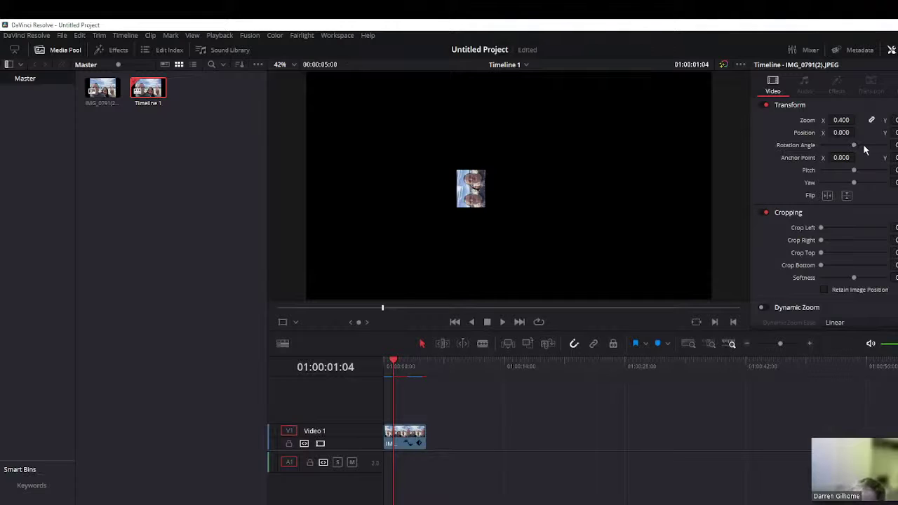
{"action": "mouse_move", "coordinate": [842, 120]}
{"action": "left_mouse_down"}
{"action": "mouse_move", "coordinate": [858, 120]}
{"action": "mouse_move", "coordinate": [845, 120]}
{"action": "left_mouse_up"}
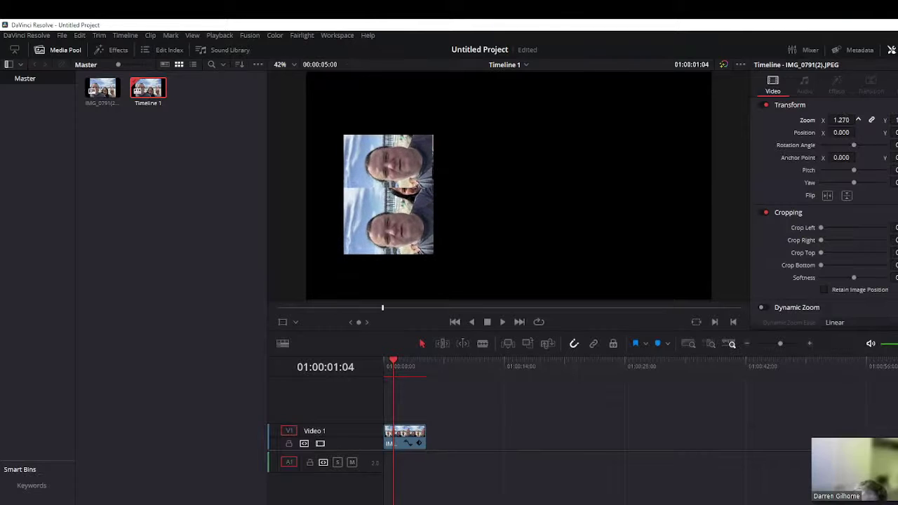
{"action": "key", "text": "space"}
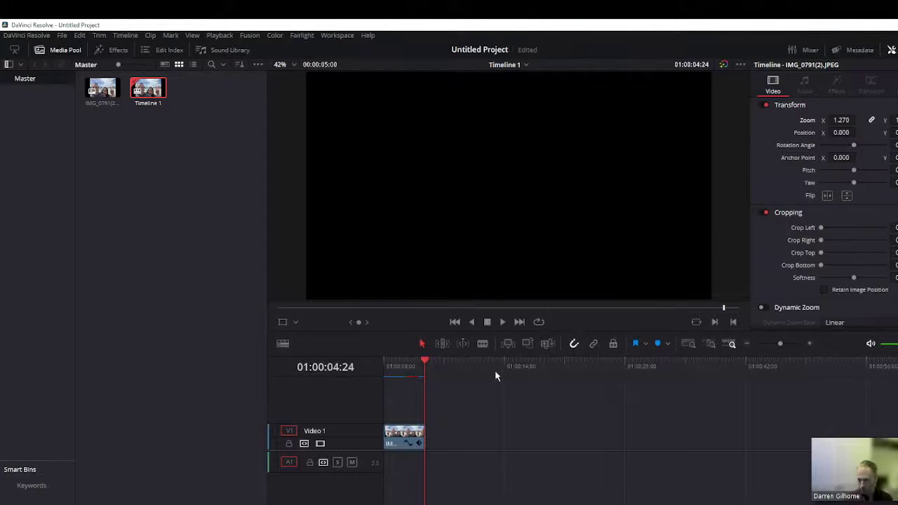
Step: Rewind the timeline, go back to the Fusion page, and select Duplicate2
{"action": "left_click_drag", "start_coordinate": [423, 360], "coordinate": [383, 360]}
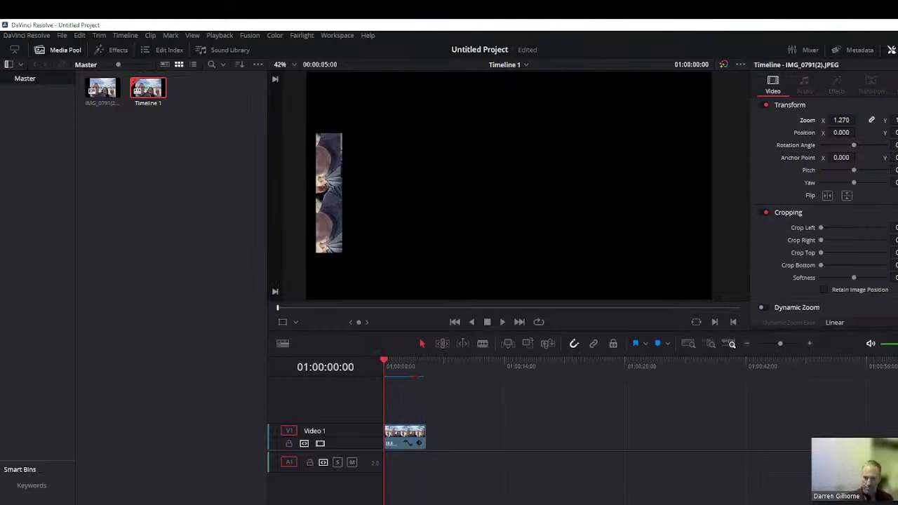
{"action": "left_click", "coordinate": [493, 497]}
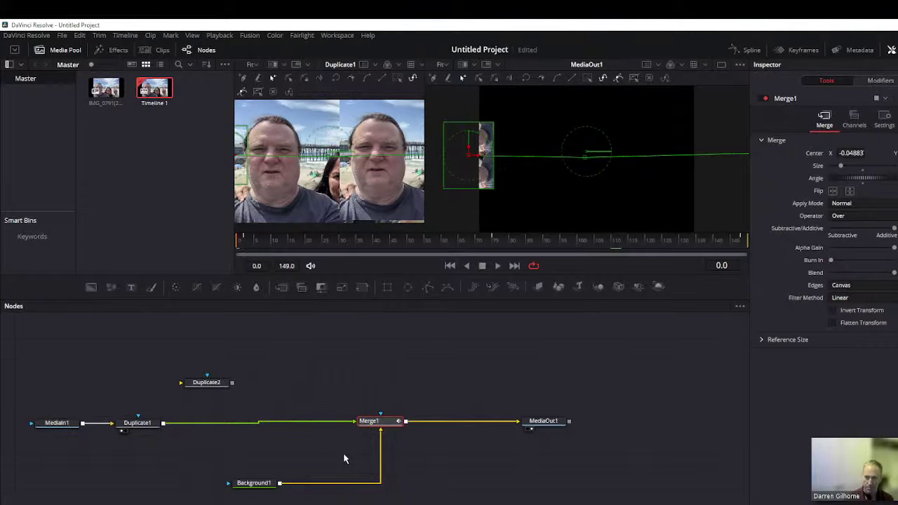
{"action": "left_click", "coordinate": [208, 384]}
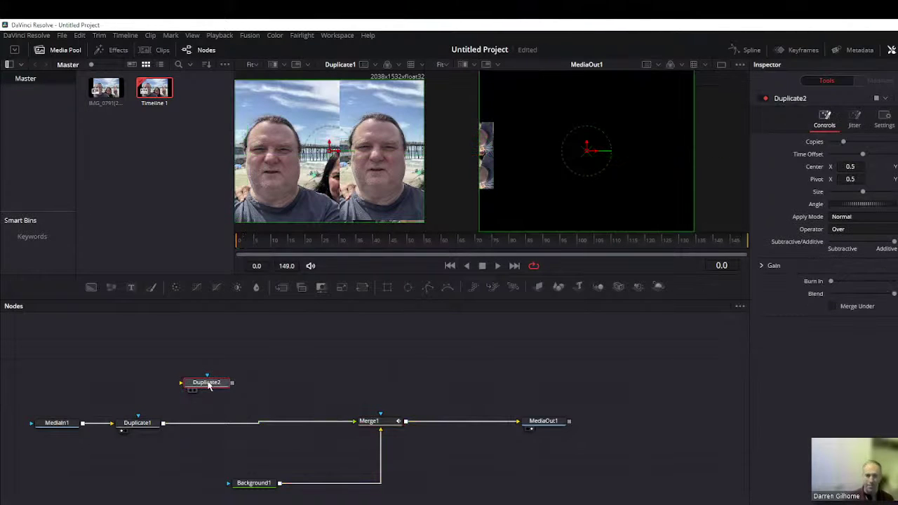
Step: Wire Duplicate2 back between Duplicate1 and Merge1, shifting its copies sideways
{"action": "key", "text": "1"}
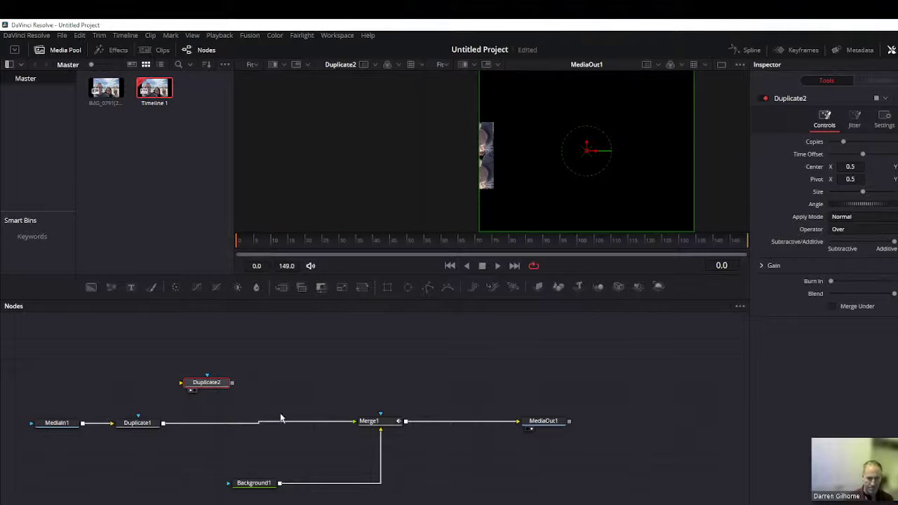
{"action": "left_click_drag", "start_coordinate": [330, 426], "coordinate": [267, 425]}
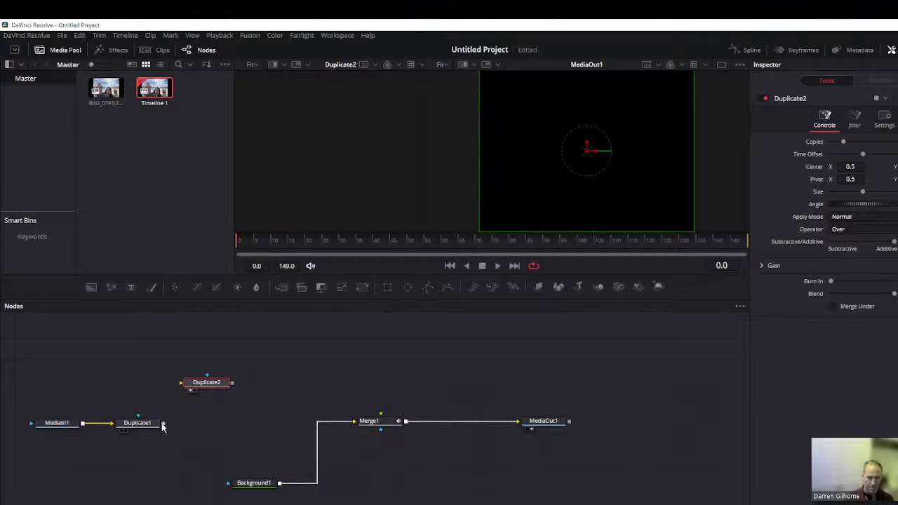
{"action": "left_click_drag", "start_coordinate": [162, 423], "coordinate": [193, 386]}
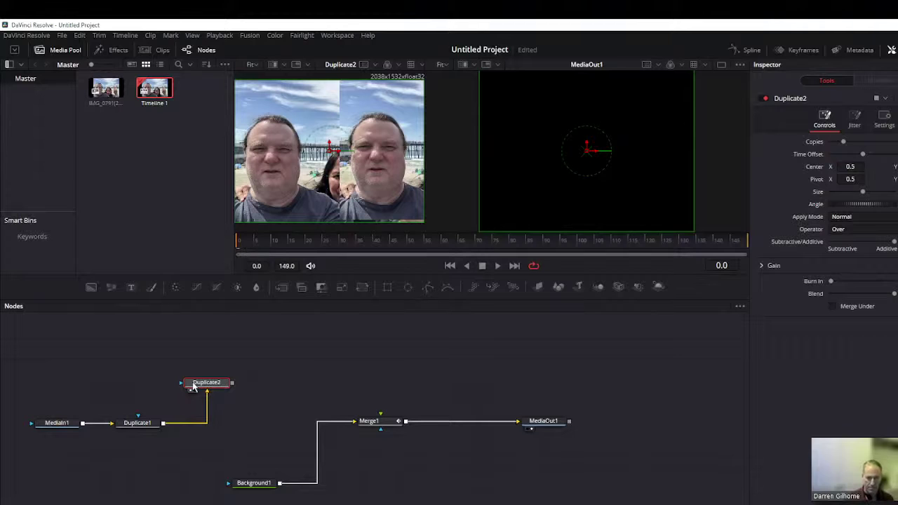
{"action": "mouse_move", "coordinate": [331, 153]}
{"action": "left_mouse_down"}
{"action": "mouse_move", "coordinate": [165, 155]}
{"action": "mouse_move", "coordinate": [501, 160]}
{"action": "mouse_move", "coordinate": [147, 147]}
{"action": "mouse_move", "coordinate": [164, 161]}
{"action": "mouse_move", "coordinate": [158, 156]}
{"action": "left_mouse_up"}
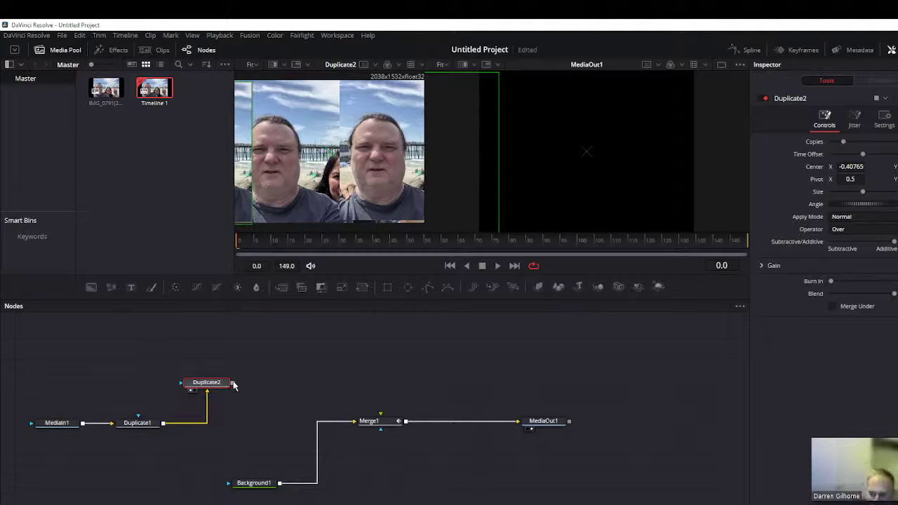
{"action": "left_click_drag", "start_coordinate": [232, 383], "coordinate": [379, 423]}
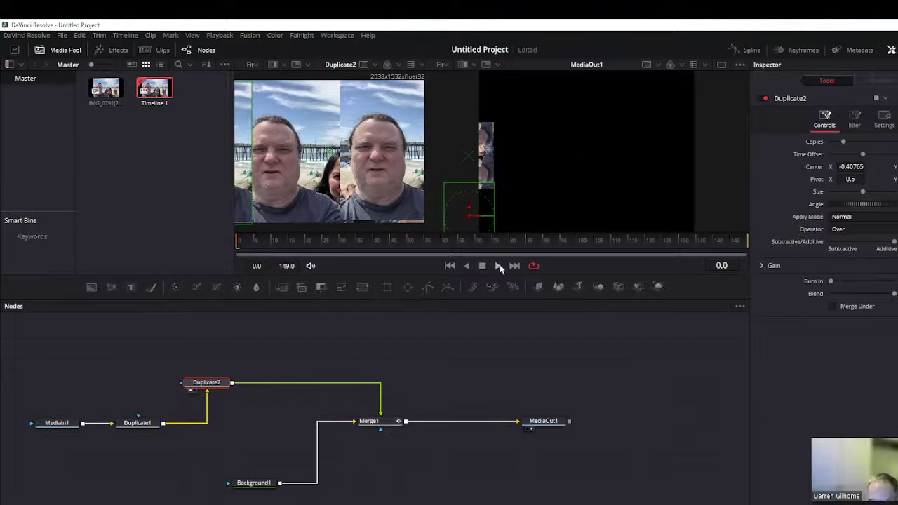
Step: Preview the composite playback, stopping at frame 52, then go to the Edit page
{"action": "left_click", "coordinate": [498, 266]}
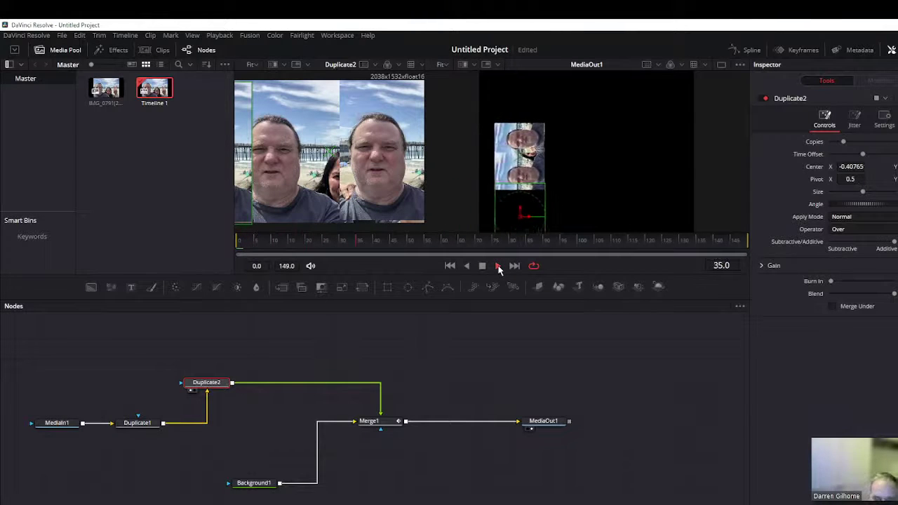
{"action": "left_click", "coordinate": [482, 266]}
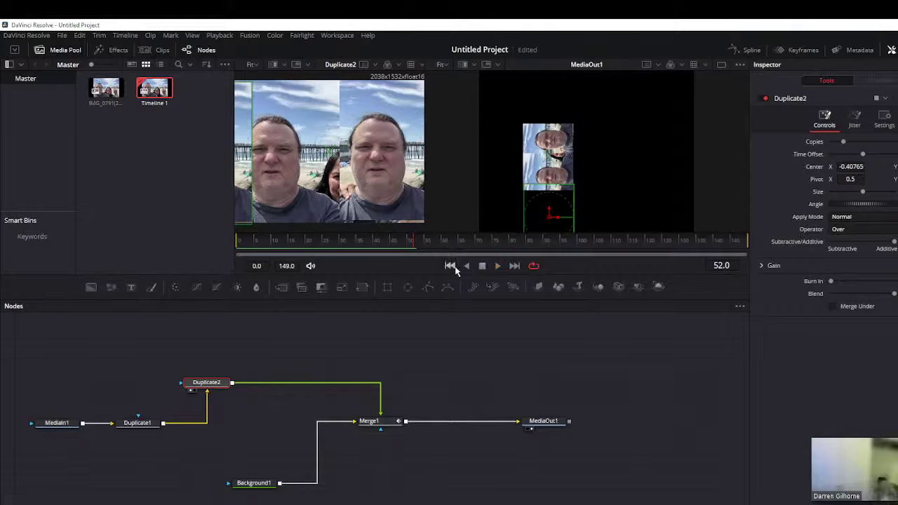
{"action": "left_click", "coordinate": [403, 502]}
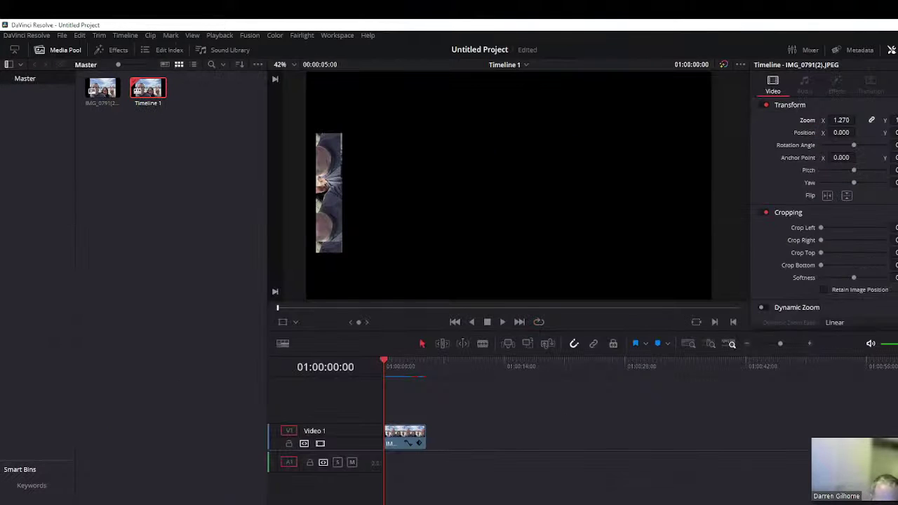
Step: Play the timeline clip, scrub back to 01:00:02:02, and return to the Fusion page
{"action": "key", "text": "space"}
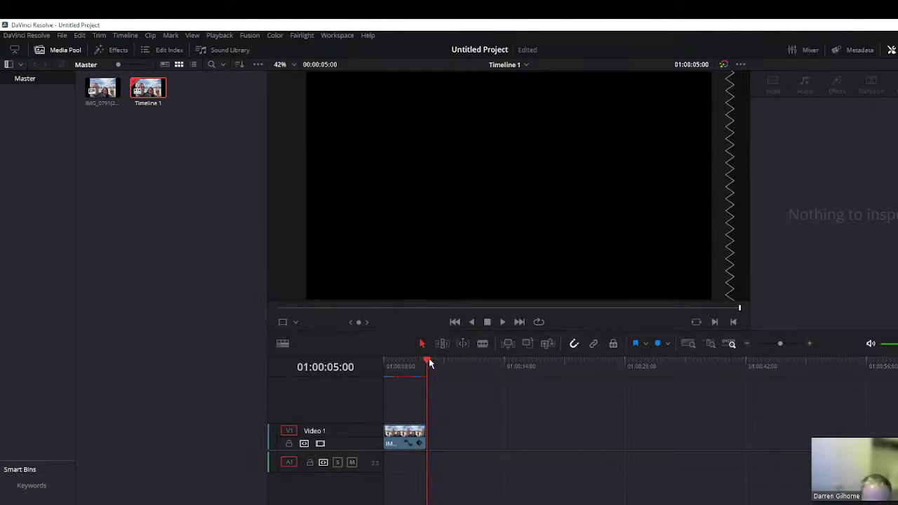
{"action": "left_click_drag", "start_coordinate": [430, 363], "coordinate": [401, 361]}
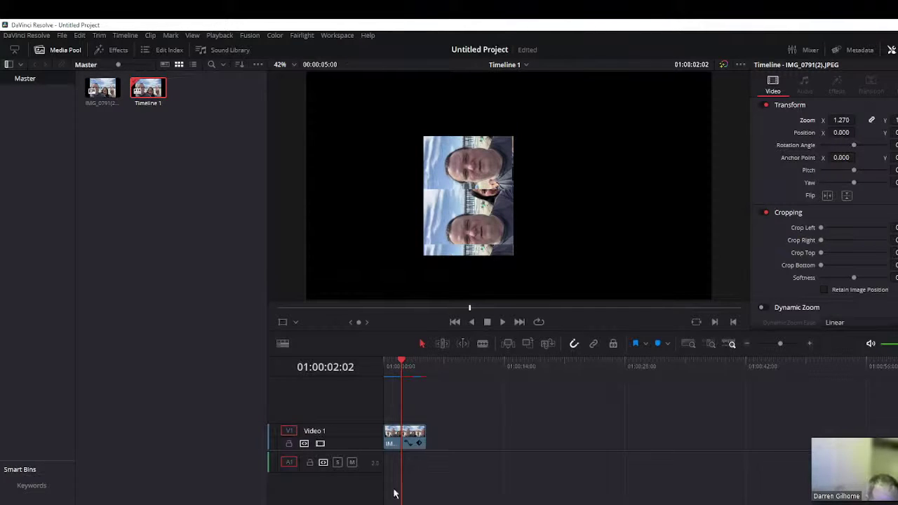
{"action": "key", "text": "shift+5"}
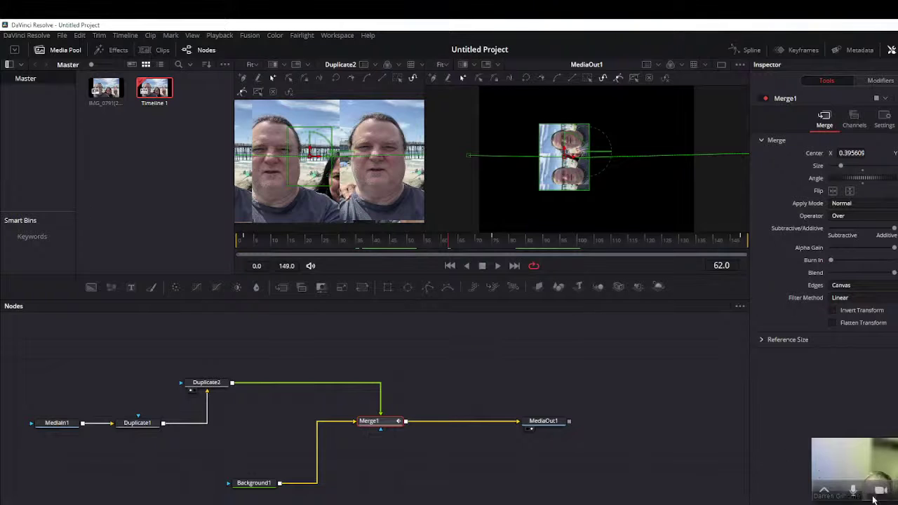
Step: Briefly open and minimise the video call window, then select MediaIn1
{"action": "left_click", "coordinate": [846, 491]}
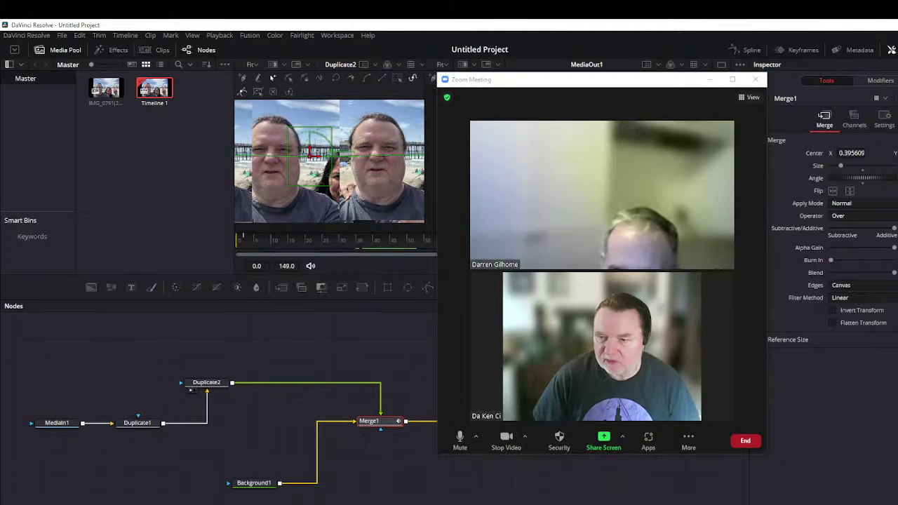
{"action": "left_click", "coordinate": [709, 80]}
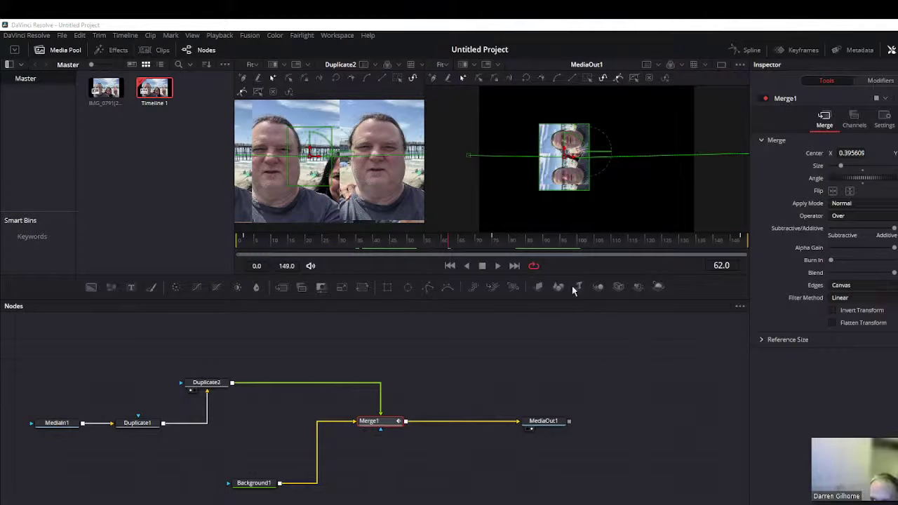
{"action": "left_click", "coordinate": [62, 424]}
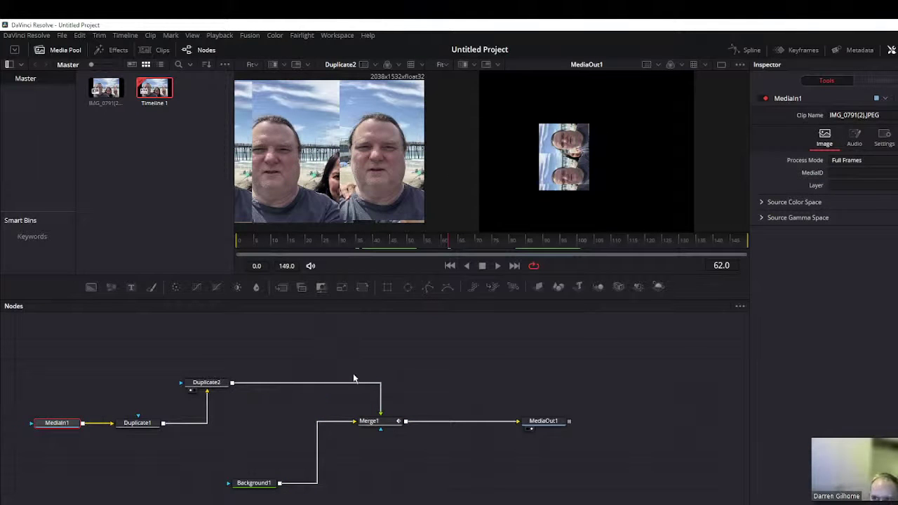
Step: On the Edit page, raise the clip's Transform Zoom to about 2.7 and play to check
{"action": "key", "text": "shift+4"}
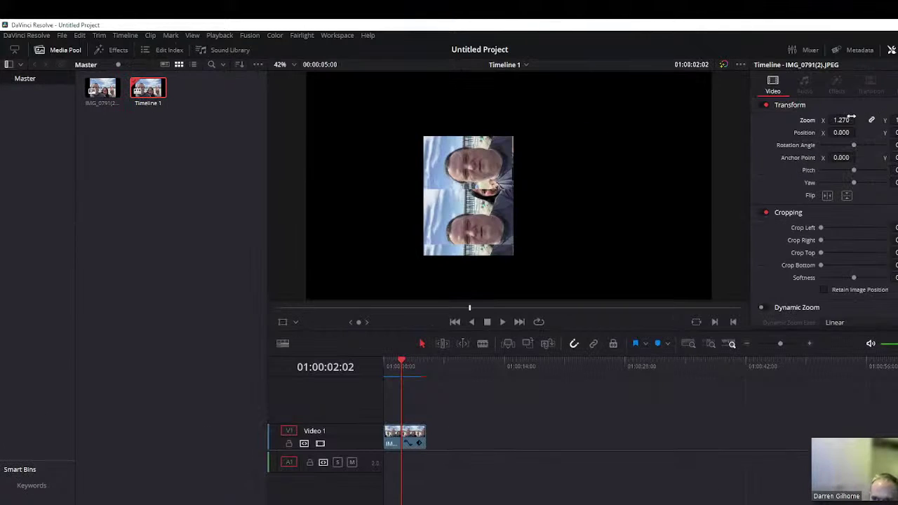
{"action": "mouse_move", "coordinate": [841, 120]}
{"action": "left_mouse_down"}
{"action": "mouse_move", "coordinate": [876, 120]}
{"action": "mouse_move", "coordinate": [846, 120]}
{"action": "left_mouse_up"}
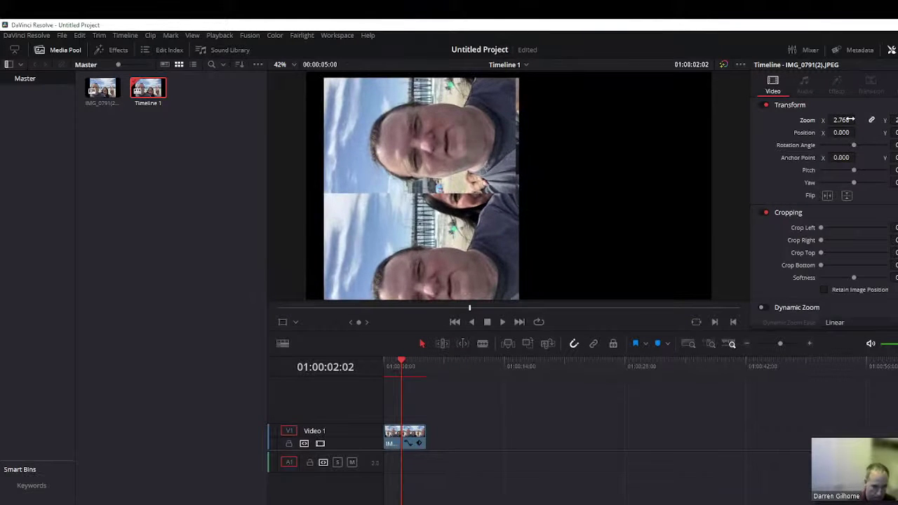
{"action": "left_click", "coordinate": [502, 322]}
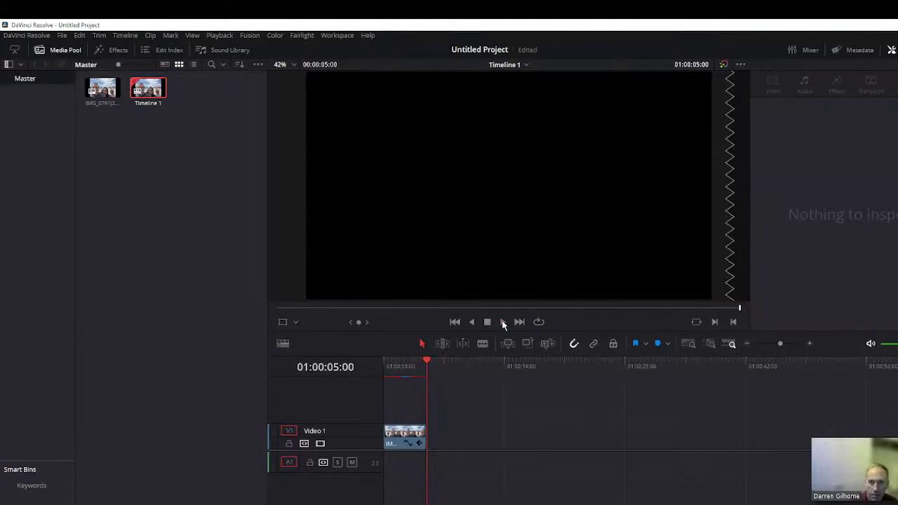
{"action": "left_click", "coordinate": [455, 322]}
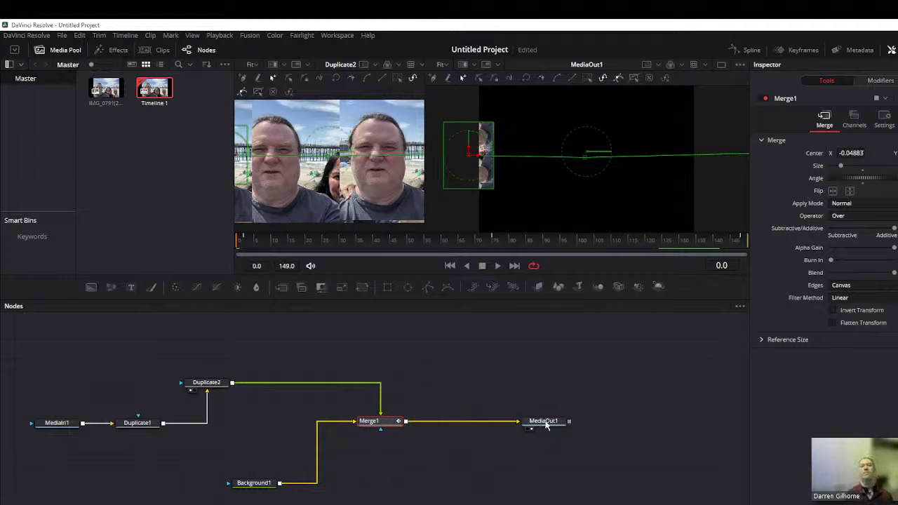
Step: Move MediaOut1 right, disconnect it from Merge1, and place Merge1 near Duplicate2 and Background1
{"action": "left_click_drag", "start_coordinate": [546, 424], "coordinate": [710, 424]}
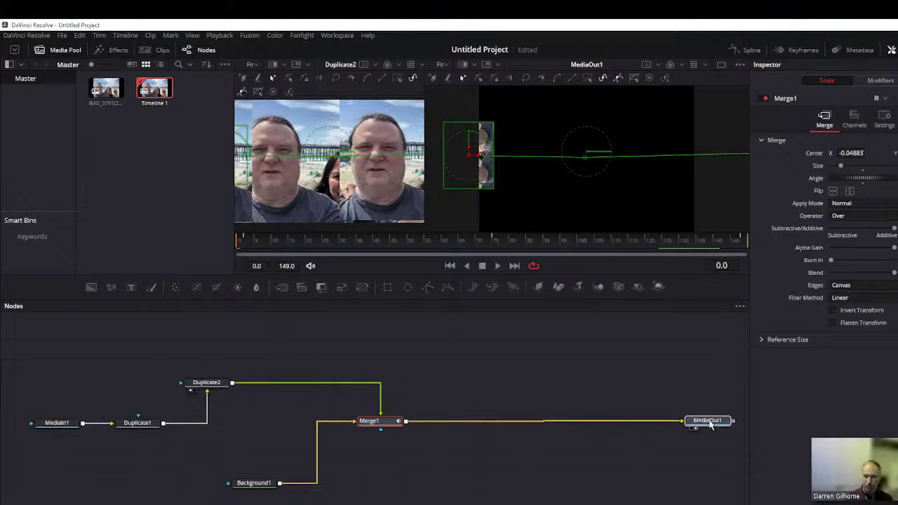
{"action": "left_click", "coordinate": [710, 423]}
{"action": "left_click_drag", "start_coordinate": [695, 424], "coordinate": [637, 423]}
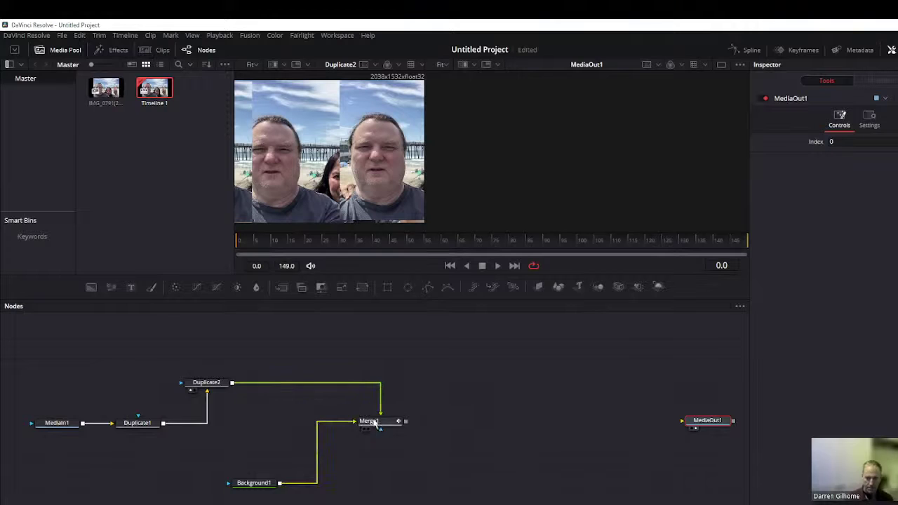
{"action": "mouse_move", "coordinate": [376, 423]}
{"action": "left_mouse_down"}
{"action": "mouse_move", "coordinate": [233, 429]}
{"action": "mouse_move", "coordinate": [202, 409]}
{"action": "left_mouse_up"}
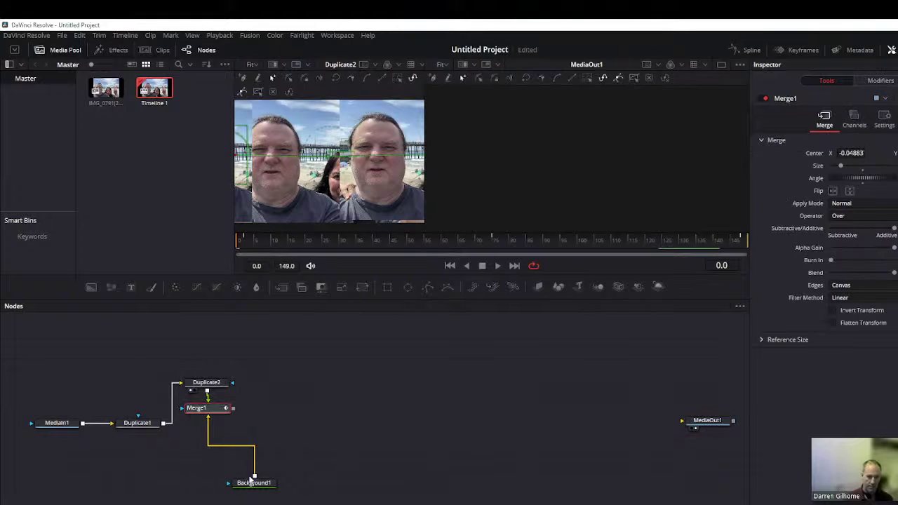
Step: Switch the node graph's links to straight lines instead of right angles
{"action": "right_click", "coordinate": [340, 357]}
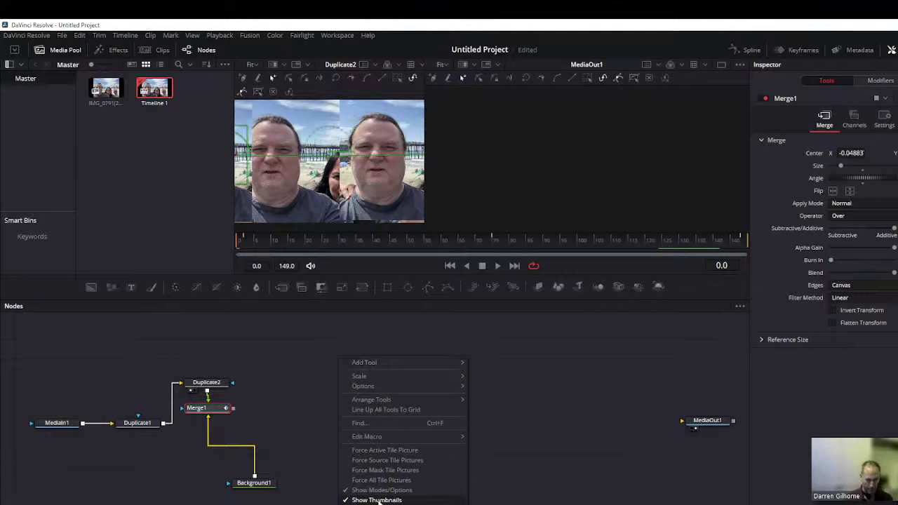
{"action": "mouse_move", "coordinate": [363, 387]}
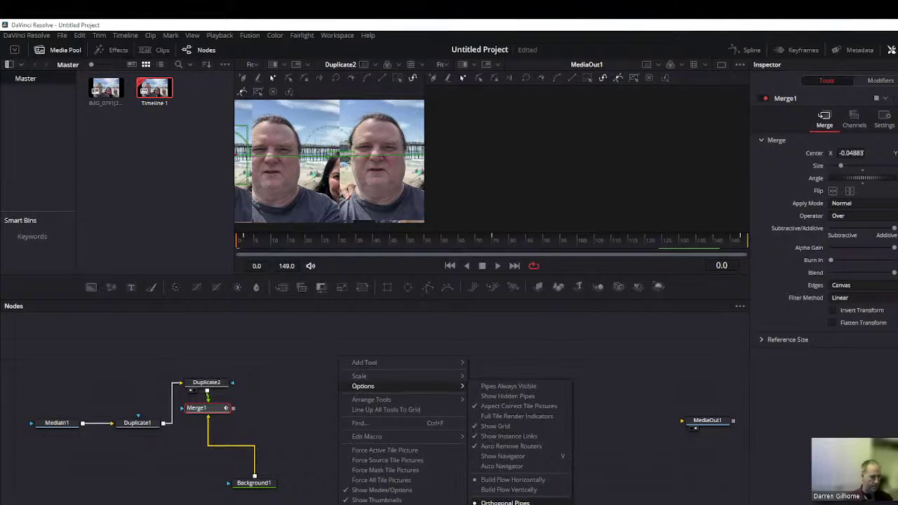
{"action": "key", "text": "Escape"}
{"action": "right_click", "coordinate": [385, 359]}
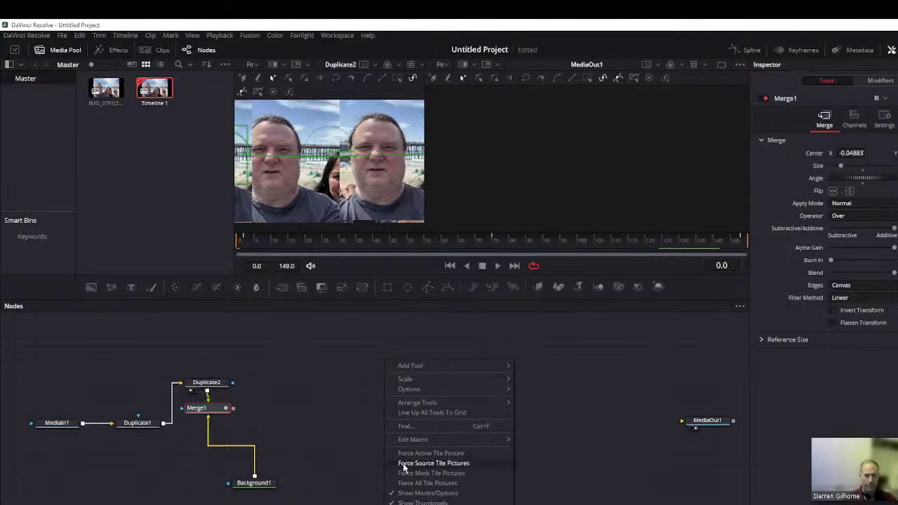
{"action": "mouse_move", "coordinate": [413, 391]}
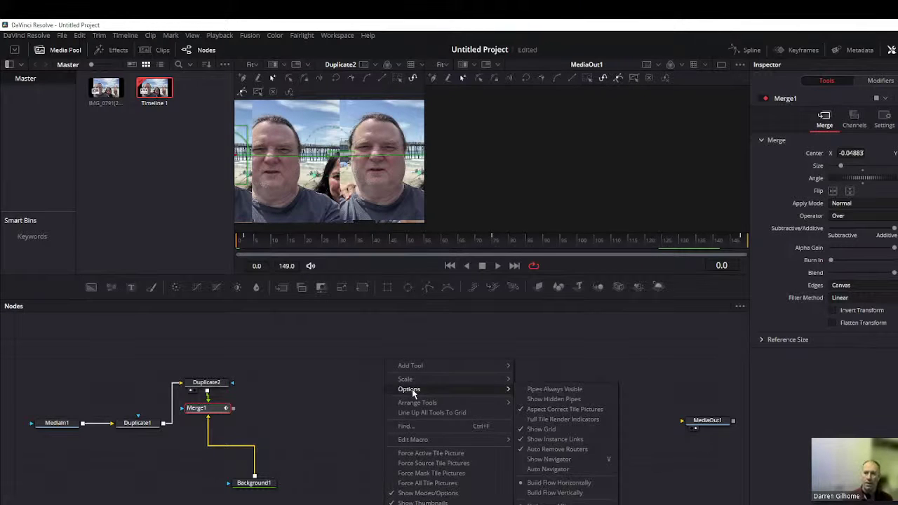
{"action": "left_click", "coordinate": [554, 503]}
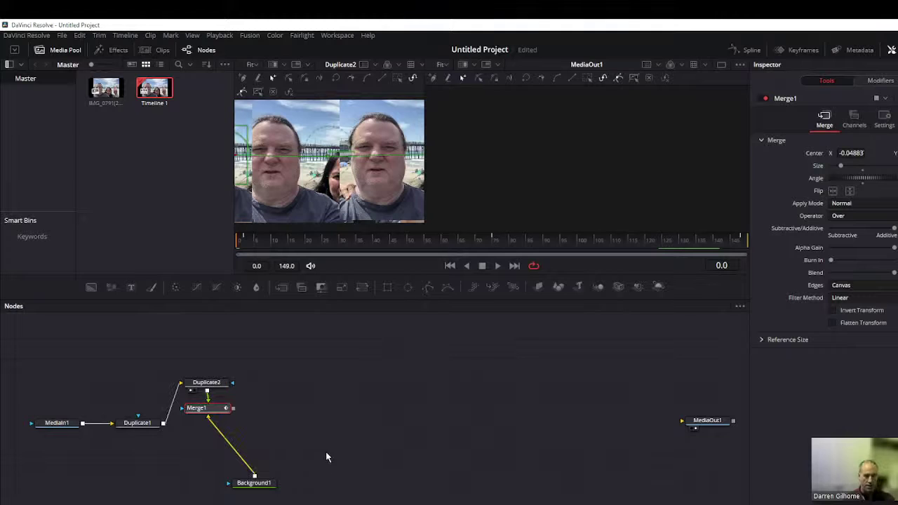
Step: Arrange the nodes to the grid and turn on aspect-correct node thumbnails
{"action": "right_click", "coordinate": [277, 353]}
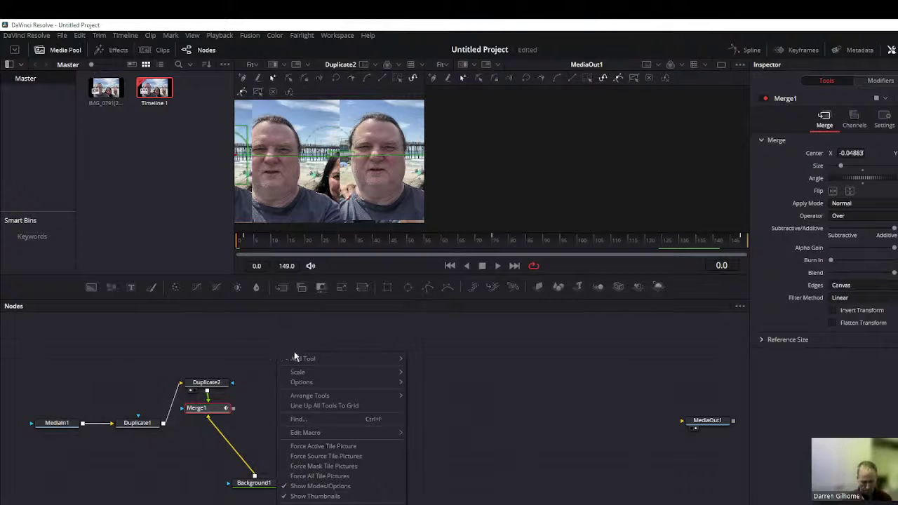
{"action": "mouse_move", "coordinate": [309, 396]}
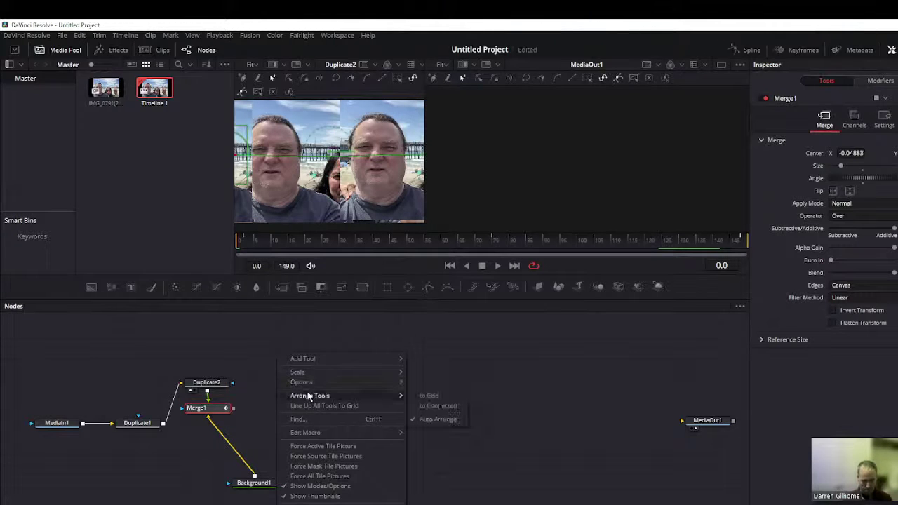
{"action": "left_click", "coordinate": [425, 397]}
{"action": "right_click", "coordinate": [305, 390]}
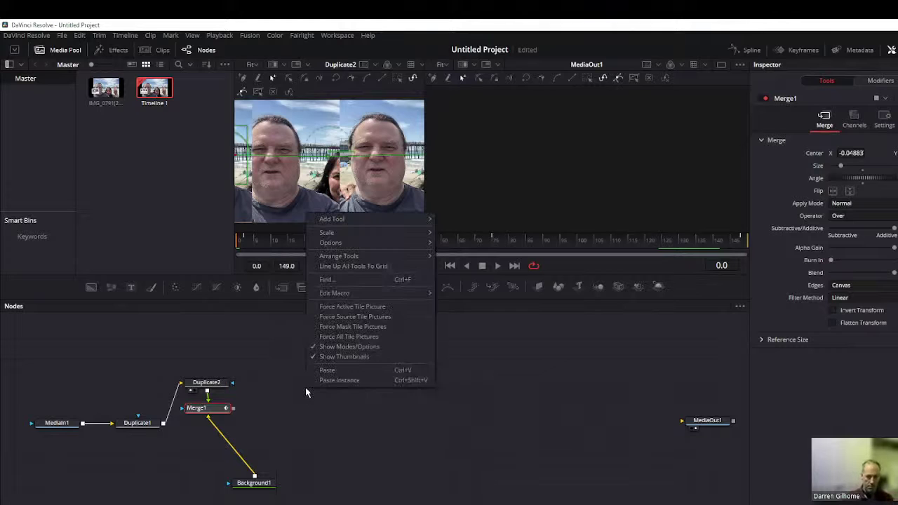
{"action": "mouse_move", "coordinate": [334, 242]}
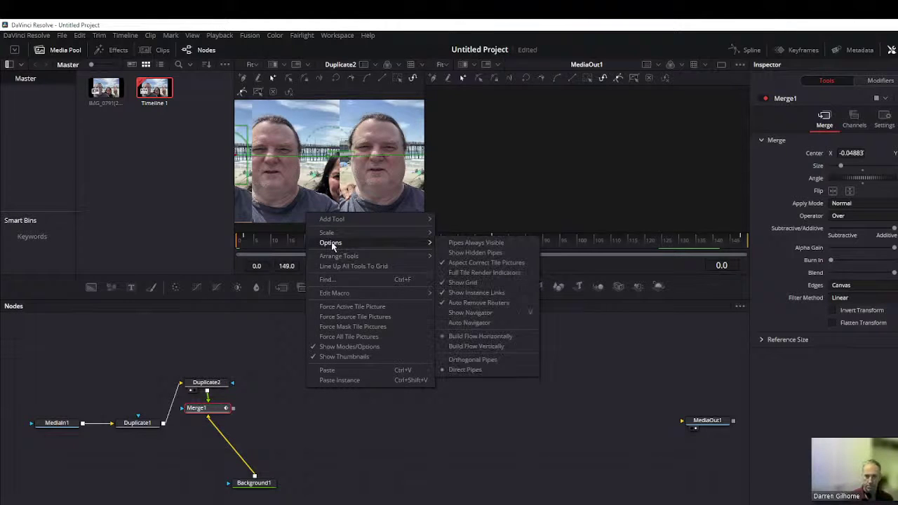
{"action": "left_click", "coordinate": [462, 263]}
{"action": "mouse_move", "coordinate": [362, 256]}
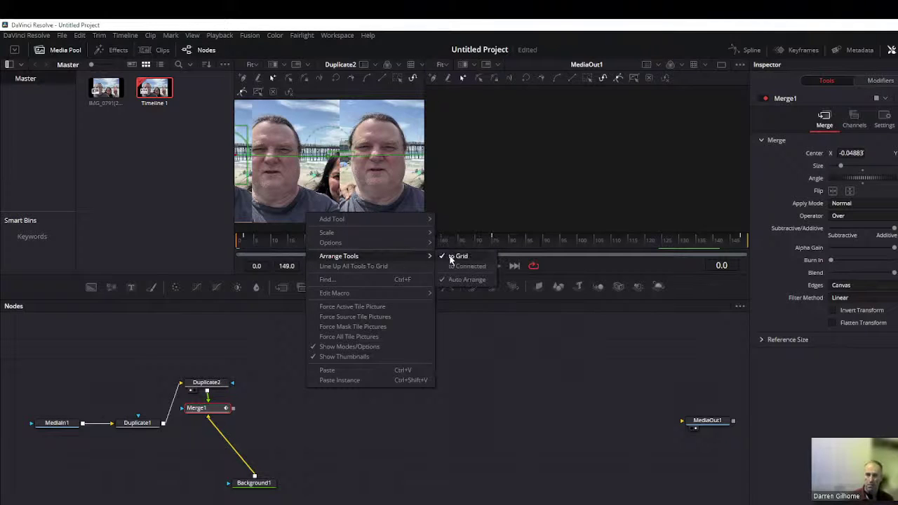
{"action": "left_click", "coordinate": [459, 260]}
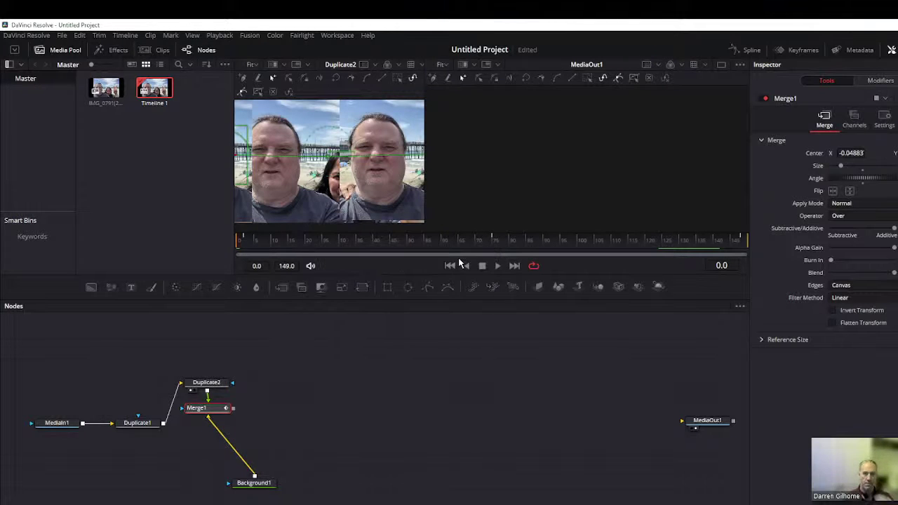
Step: Turn on automatic arrangement of the nodes
{"action": "right_click", "coordinate": [354, 379]}
{"action": "mouse_move", "coordinate": [366, 407]}
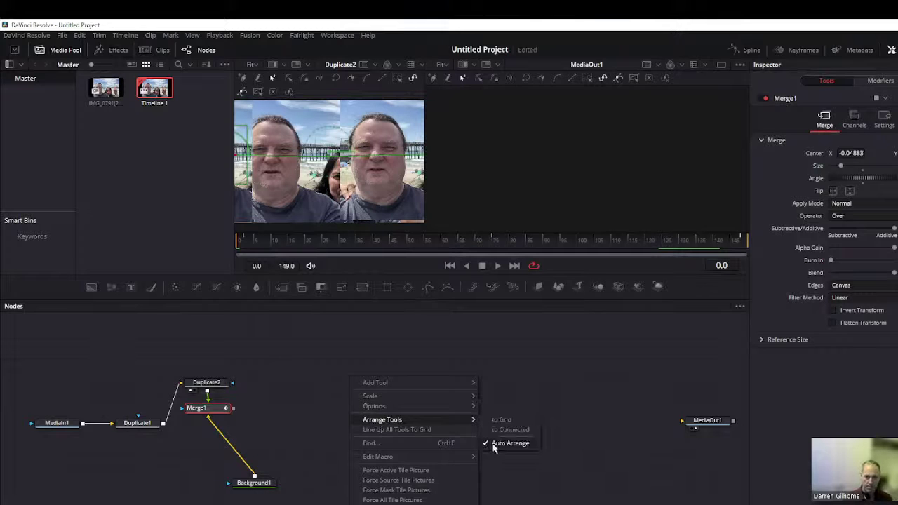
{"action": "left_click", "coordinate": [493, 445]}
Step: Cluster Background1, Duplicate1 and MediaIn1 with the others, then move all five nodes to the upper left
{"action": "mouse_move", "coordinate": [255, 484]}
{"action": "left_mouse_down"}
{"action": "mouse_move", "coordinate": [214, 460]}
{"action": "mouse_move", "coordinate": [209, 433]}
{"action": "left_mouse_up"}
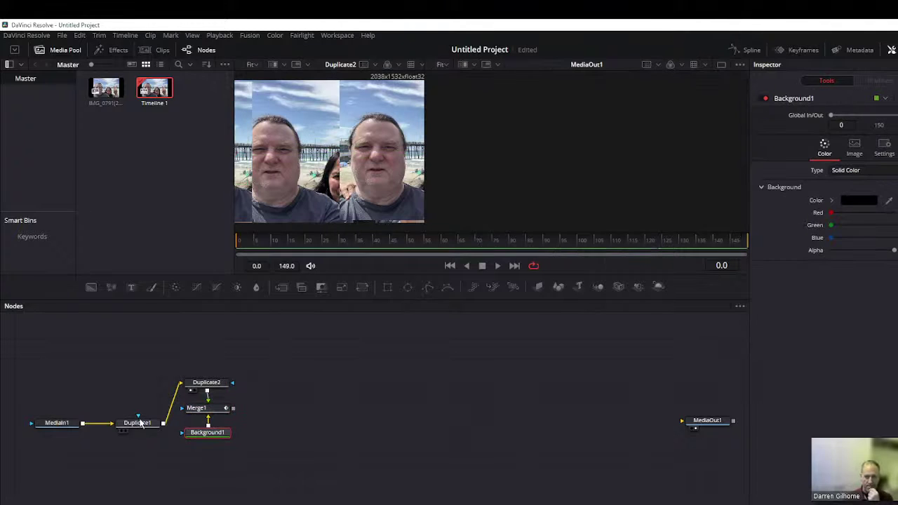
{"action": "left_click_drag", "start_coordinate": [140, 423], "coordinate": [155, 382]}
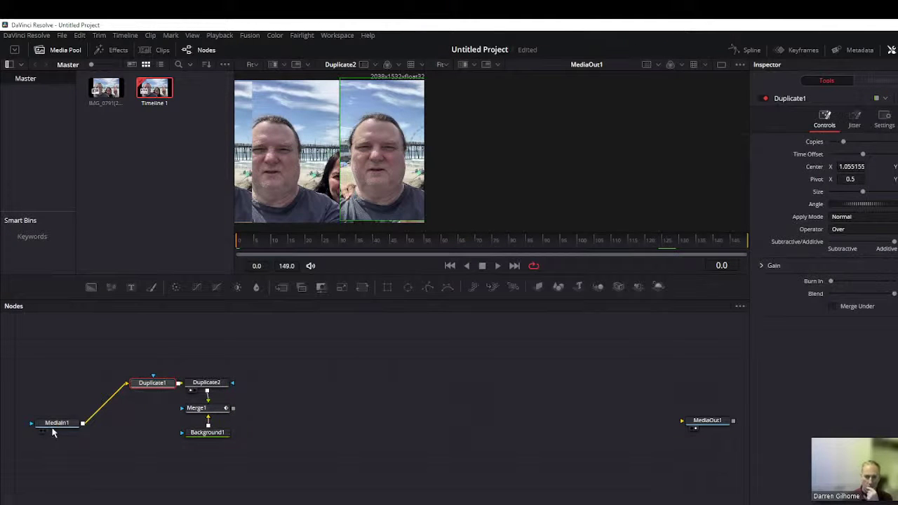
{"action": "left_click_drag", "start_coordinate": [52, 432], "coordinate": [92, 391]}
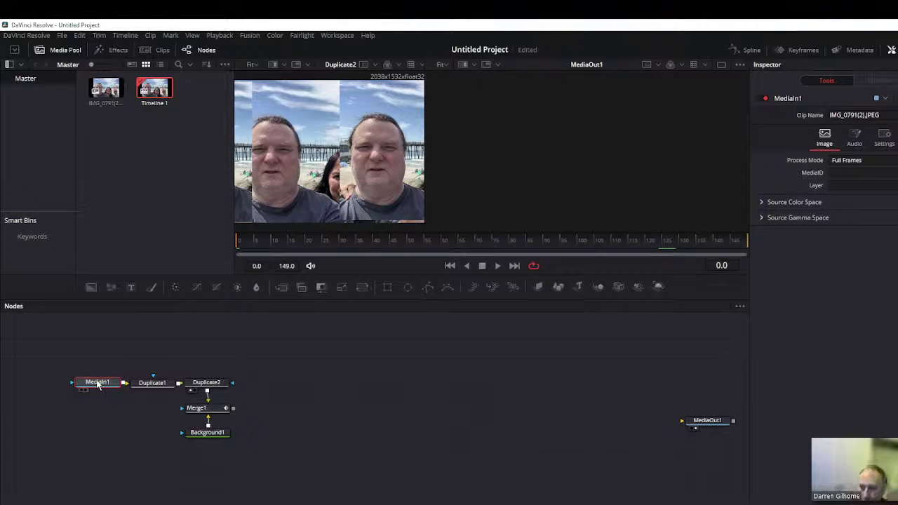
{"action": "left_click_drag", "start_coordinate": [98, 384], "coordinate": [150, 409]}
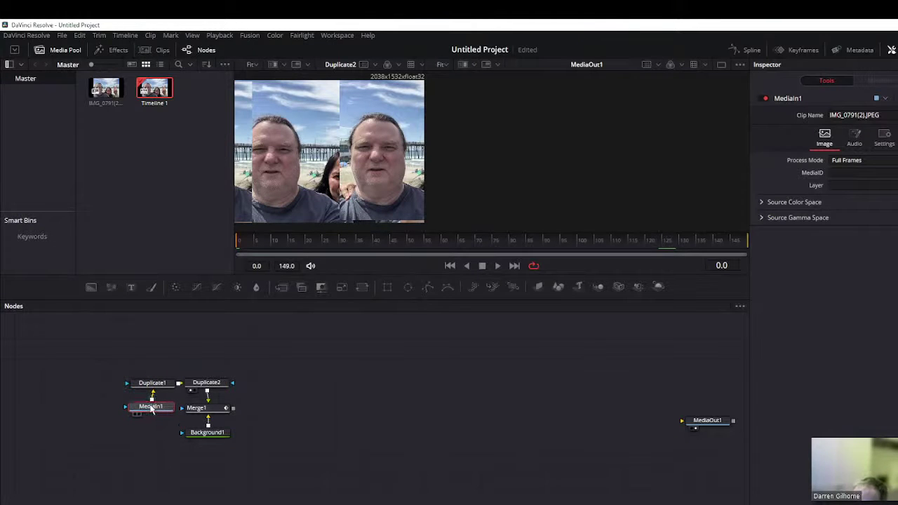
{"action": "left_click_drag", "start_coordinate": [133, 352], "coordinate": [283, 483]}
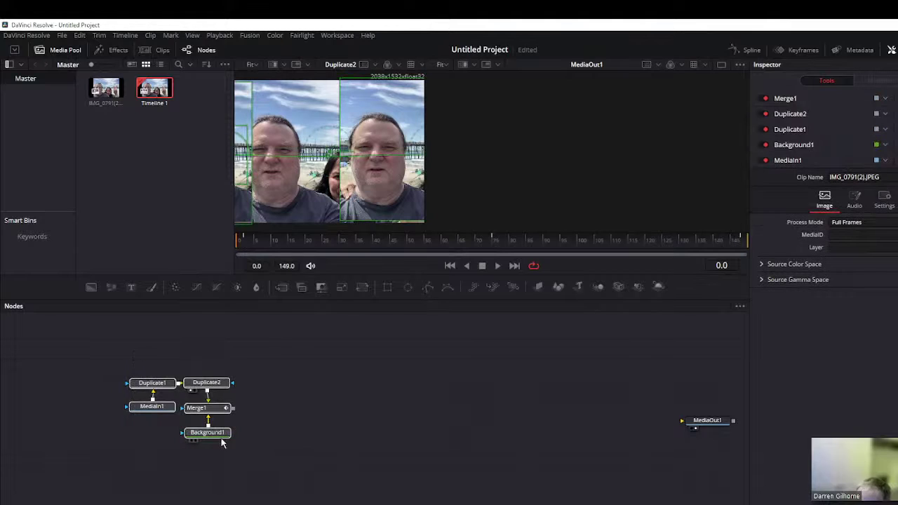
{"action": "left_click_drag", "start_coordinate": [221, 441], "coordinate": [101, 385]}
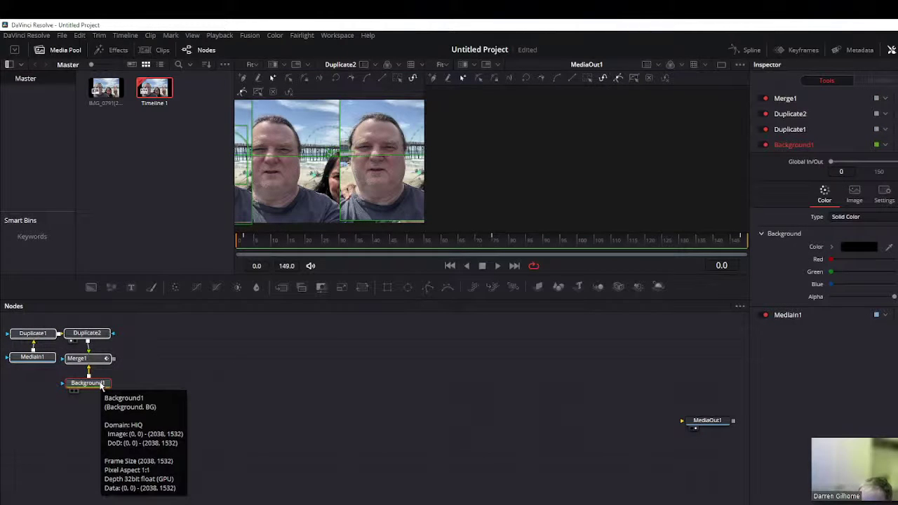
{"action": "left_click", "coordinate": [293, 416]}
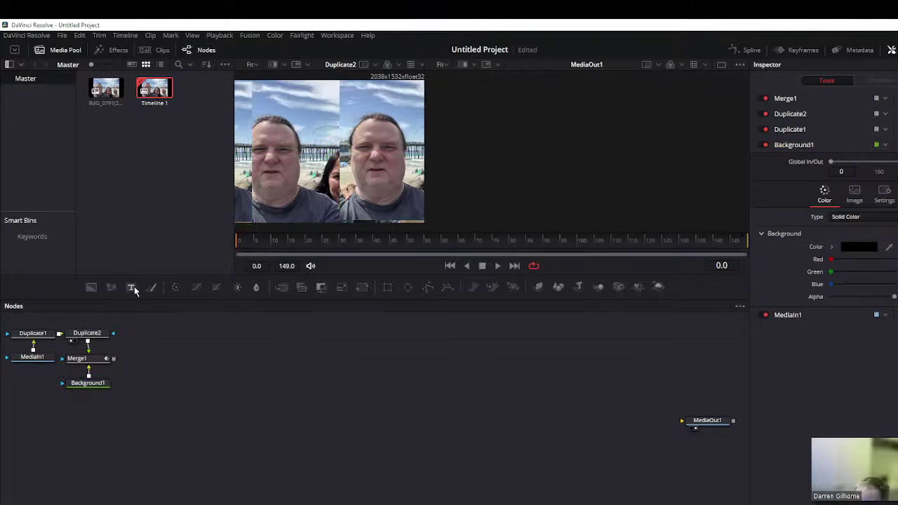
Step: Add a Text1 node and enter 'rotating text' as its text
{"action": "left_click_drag", "start_coordinate": [131, 288], "coordinate": [361, 413]}
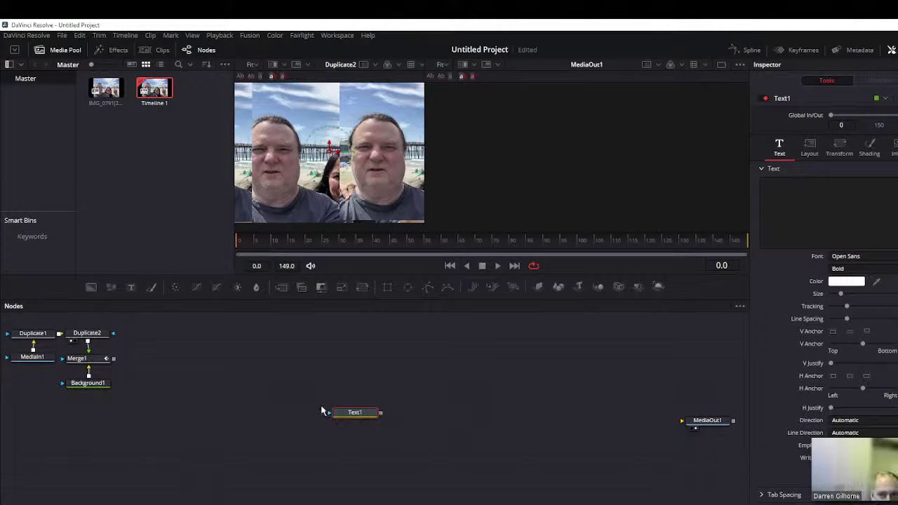
{"action": "key", "text": "1"}
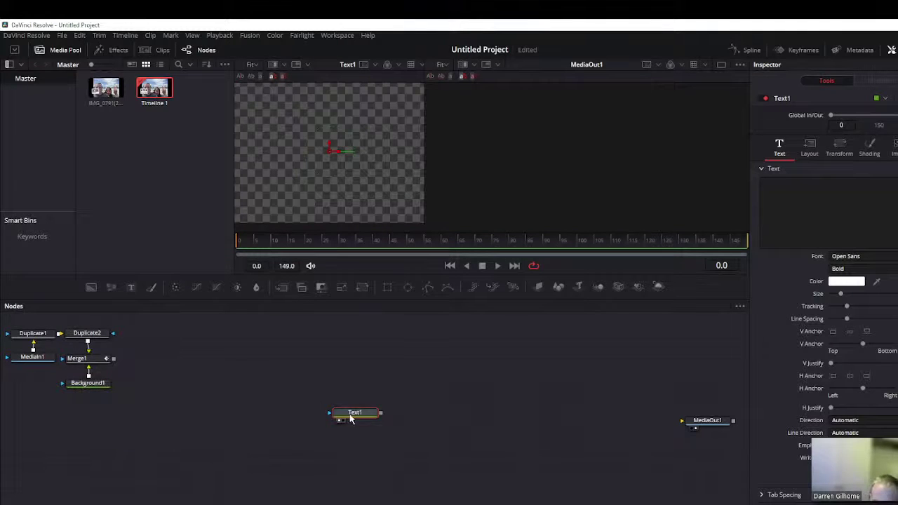
{"action": "key", "text": "1"}
{"action": "left_click", "coordinate": [806, 204]}
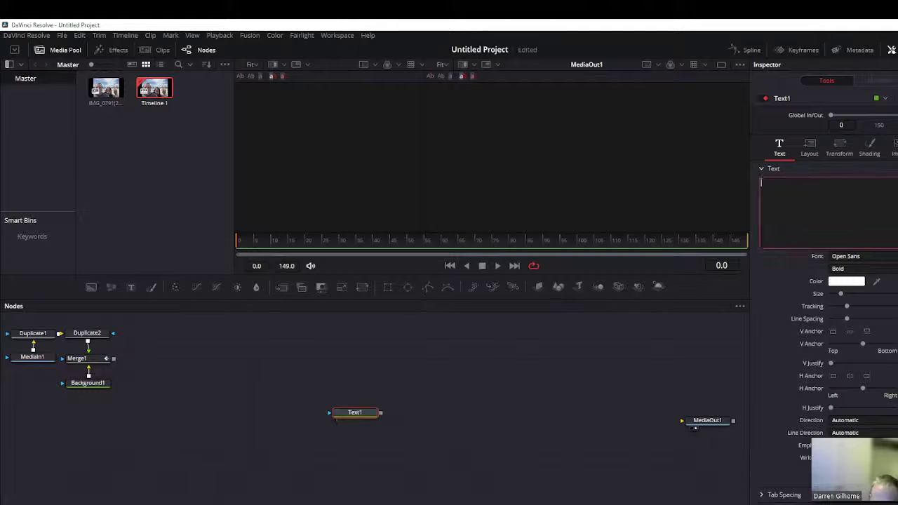
{"action": "type", "text": "rota"}
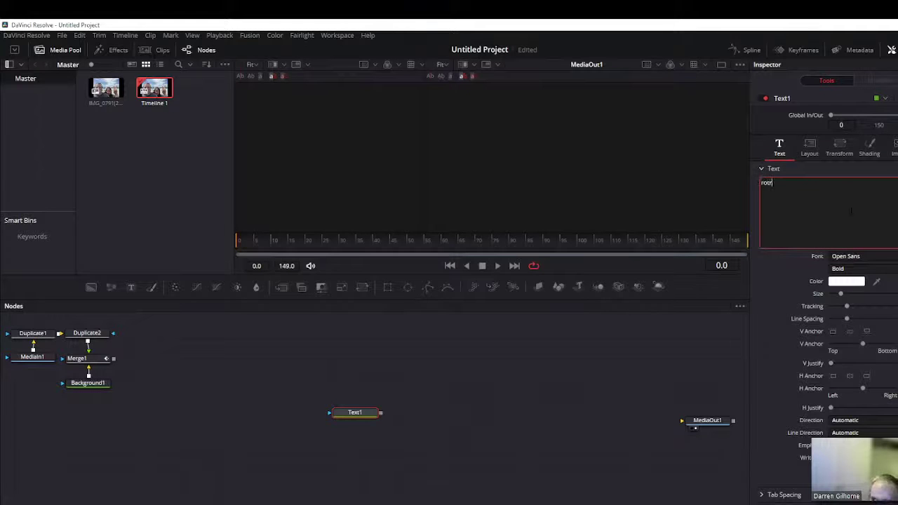
{"action": "type", "text": "ting"}
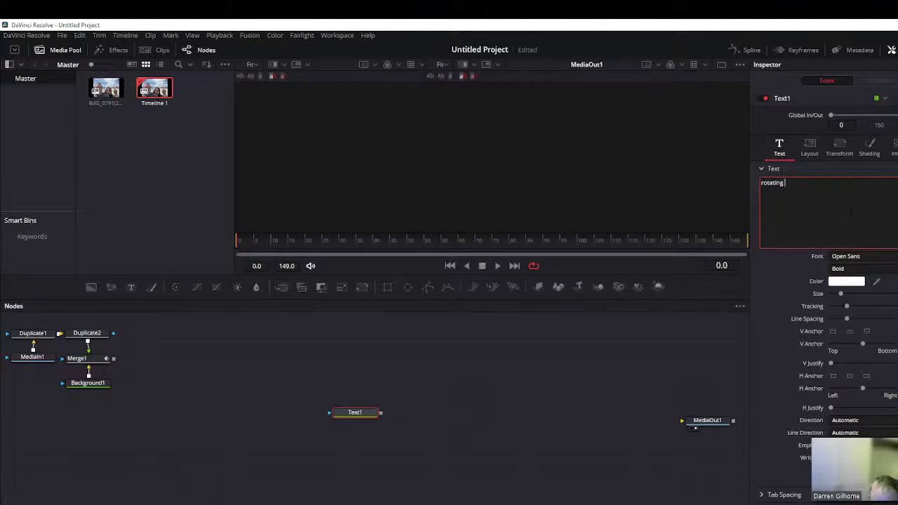
{"action": "type", "text": " text"}
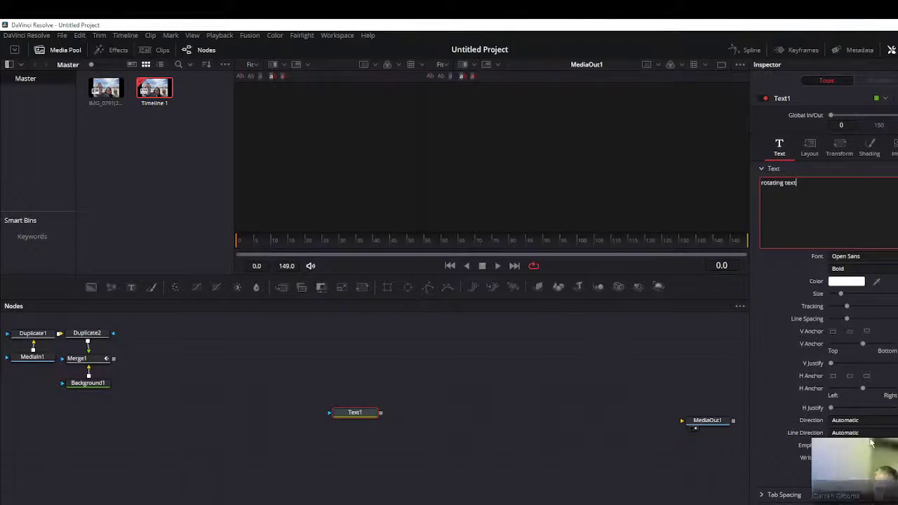
Step: Connect Text1's output to MediaOut1 and bring up its settings
{"action": "mouse_move", "coordinate": [341, 417]}
{"action": "left_mouse_down"}
{"action": "mouse_move", "coordinate": [289, 417]}
{"action": "mouse_move", "coordinate": [719, 420]}
{"action": "left_mouse_up"}
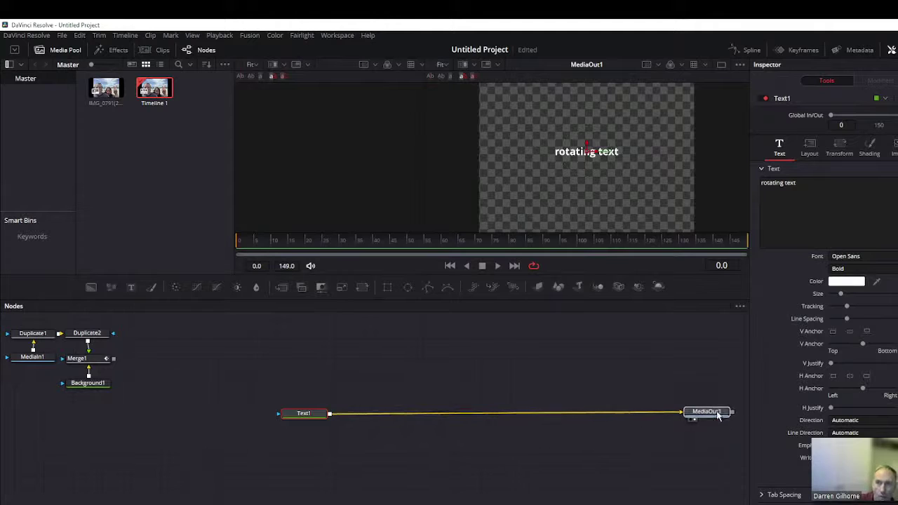
{"action": "left_click_drag", "start_coordinate": [718, 420], "coordinate": [711, 414]}
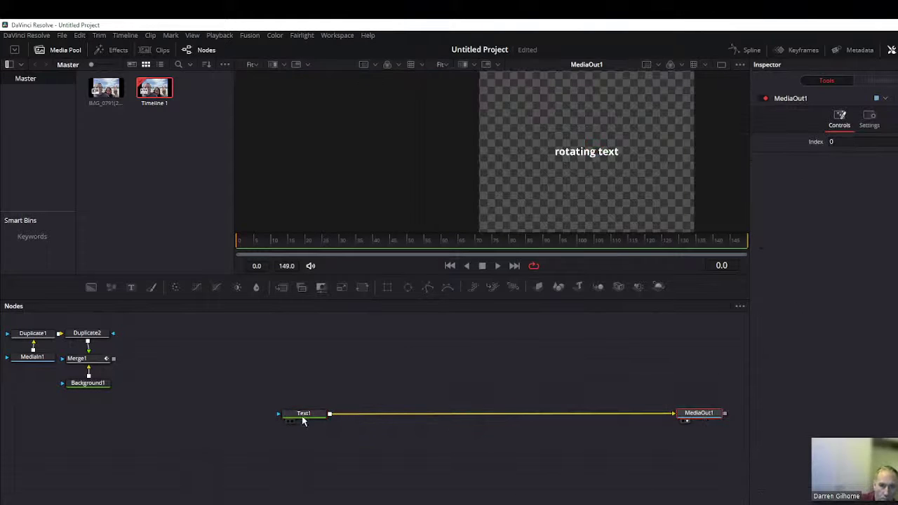
{"action": "left_click", "coordinate": [303, 418]}
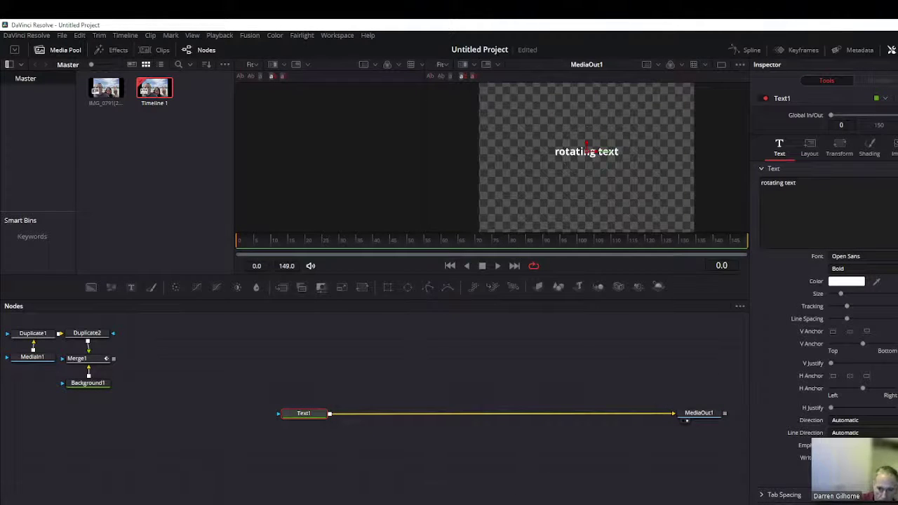
Step: Enlarge the text and set its Layout Rotation Z to 90 so it stands vertically
{"action": "left_click_drag", "start_coordinate": [842, 294], "coordinate": [854, 301]}
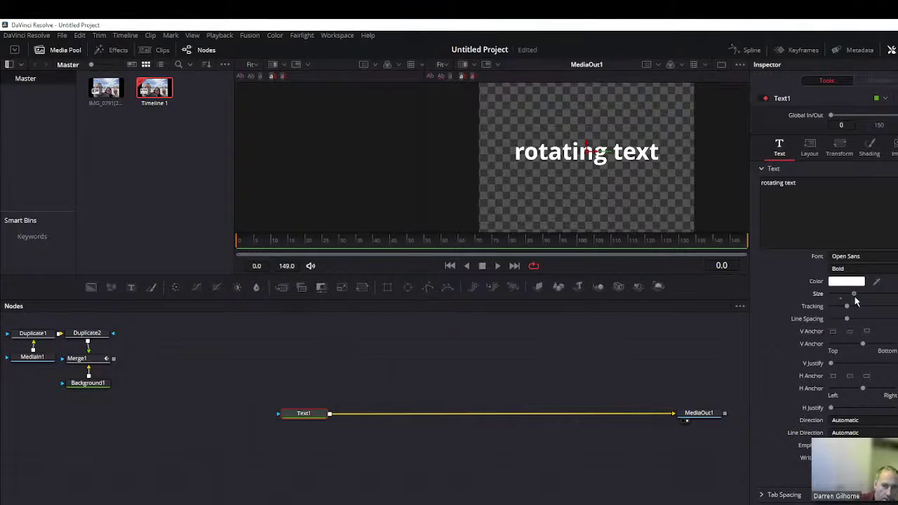
{"action": "left_click", "coordinate": [840, 146]}
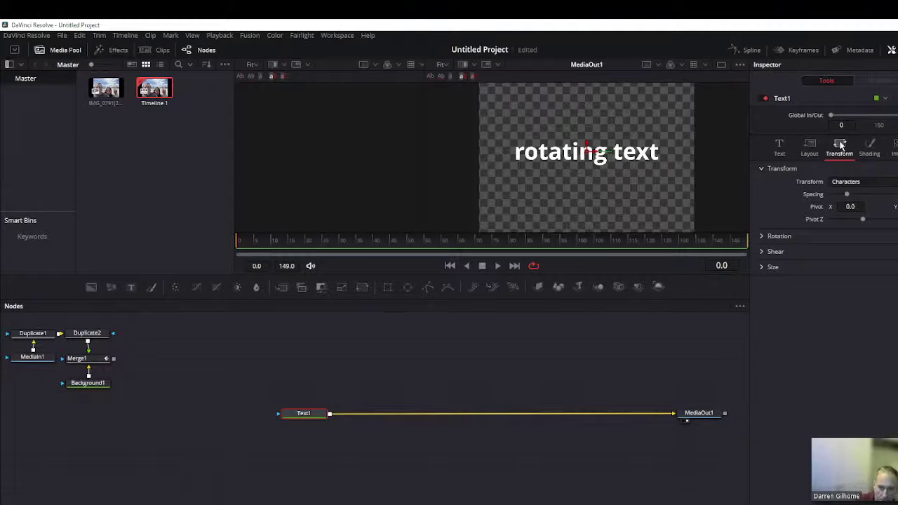
{"action": "left_click", "coordinate": [810, 146]}
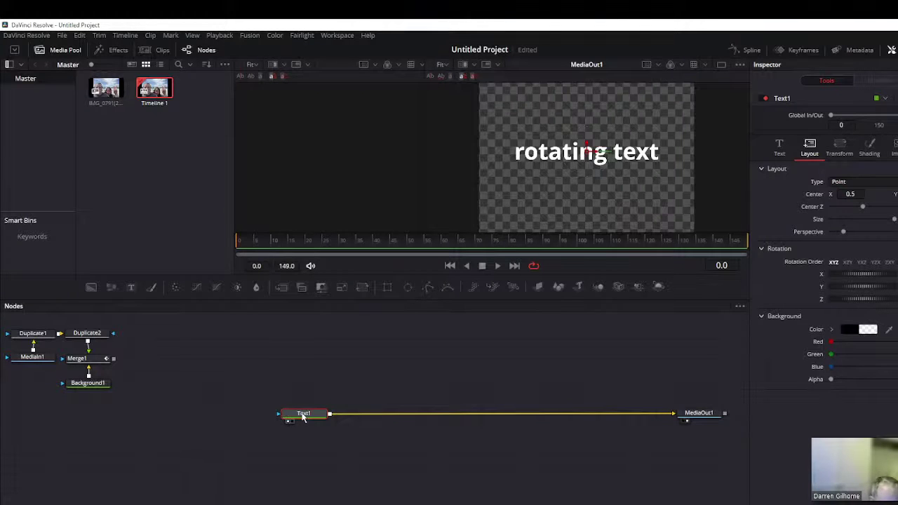
{"action": "key", "text": "1"}
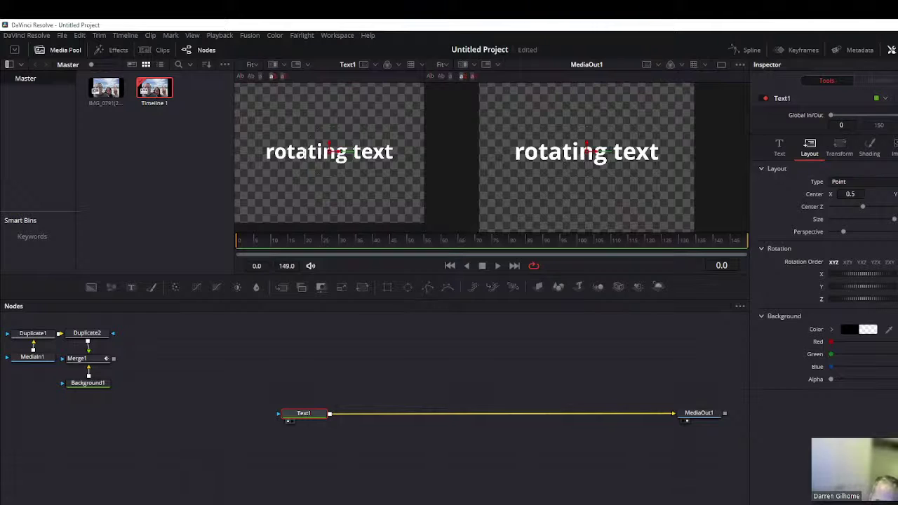
{"action": "key", "text": "Return"}
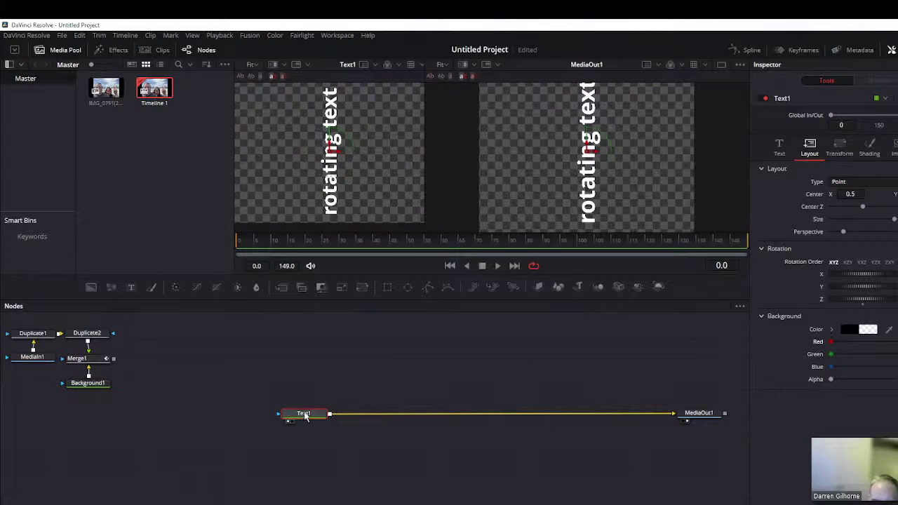
Step: Add a Duplicate node after Text1, view it, and spread four text copies sideways at Center X 0.402325
{"action": "key", "text": "shift+space"}
{"action": "type", "text": "dup"}
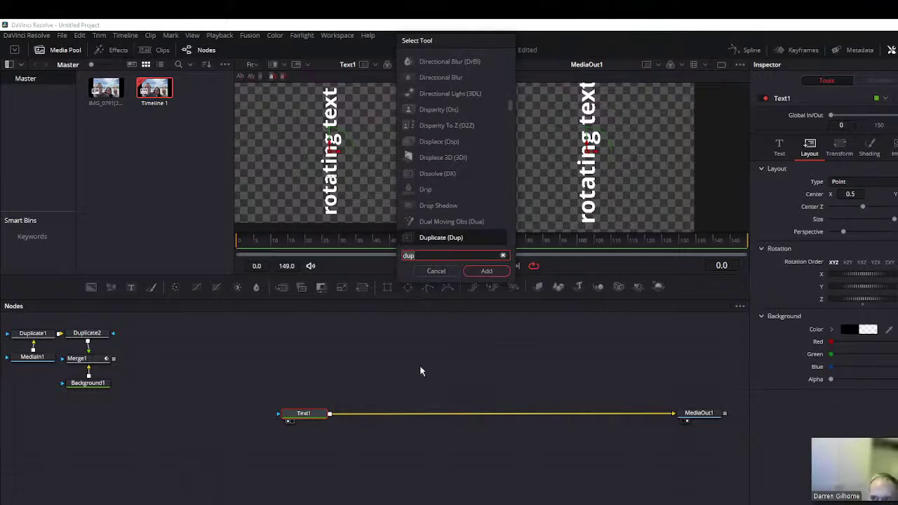
{"action": "left_click", "coordinate": [477, 272]}
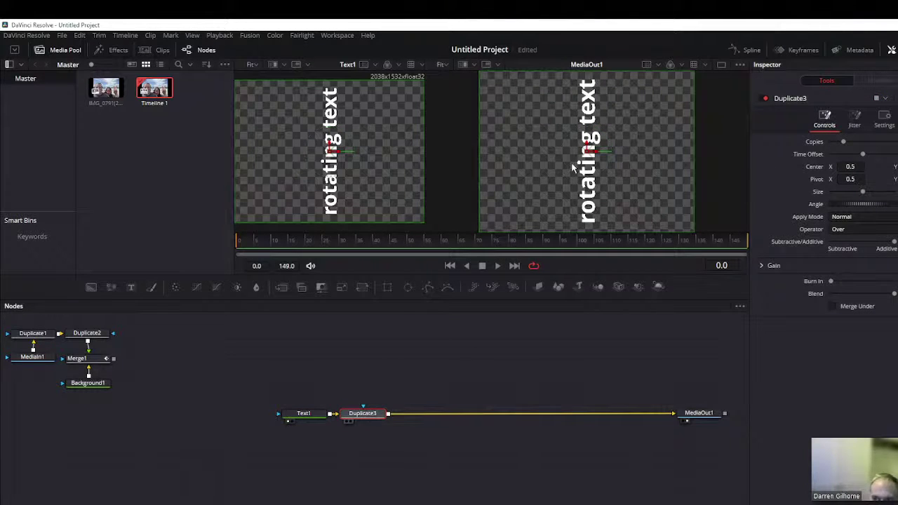
{"action": "key", "text": "2"}
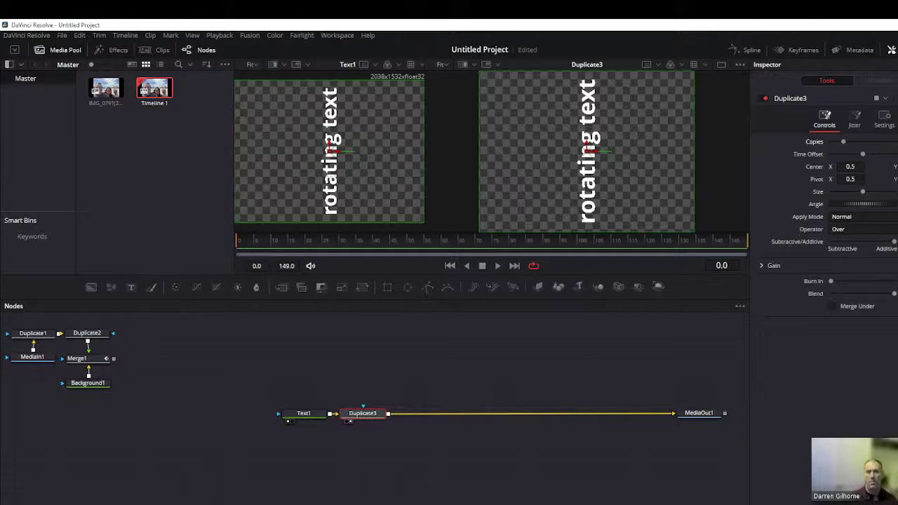
{"action": "left_click_drag", "start_coordinate": [844, 141], "coordinate": [856, 141]}
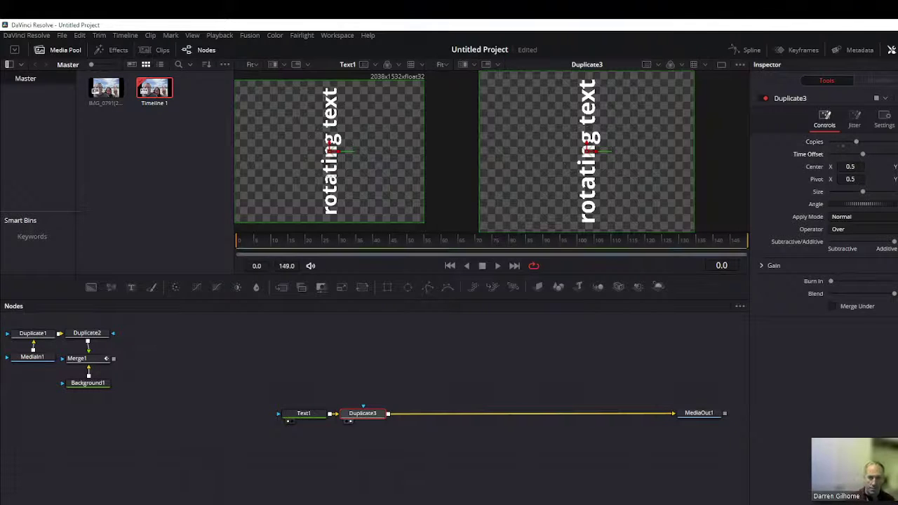
{"action": "left_click_drag", "start_coordinate": [589, 150], "coordinate": [568, 150]}
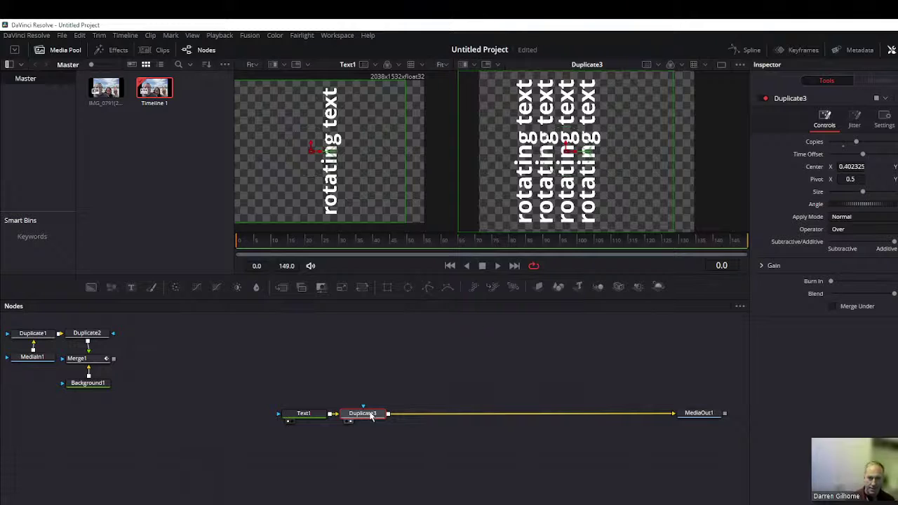
{"action": "key", "text": "shift+space"}
Step: Add a second Duplicate node at Center X 0.876744 for eight text copies, then save the project
{"action": "type", "text": "dup"}
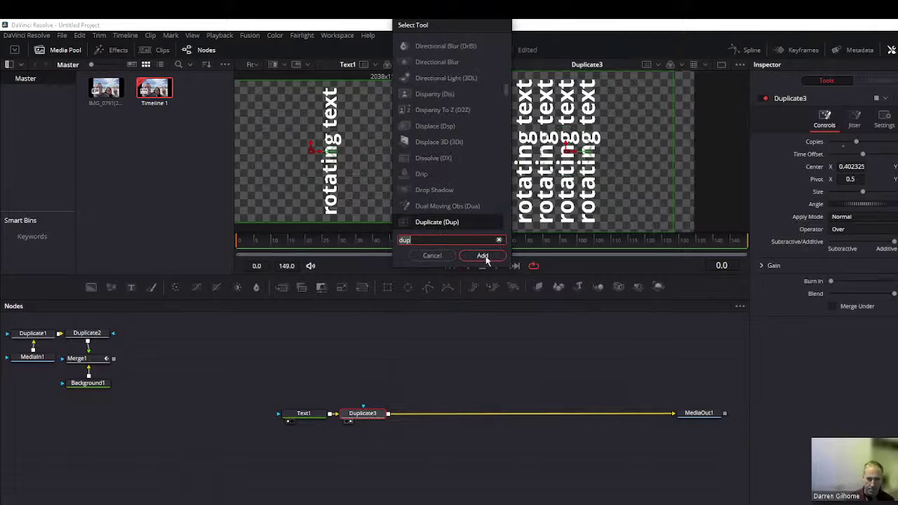
{"action": "left_click", "coordinate": [483, 255]}
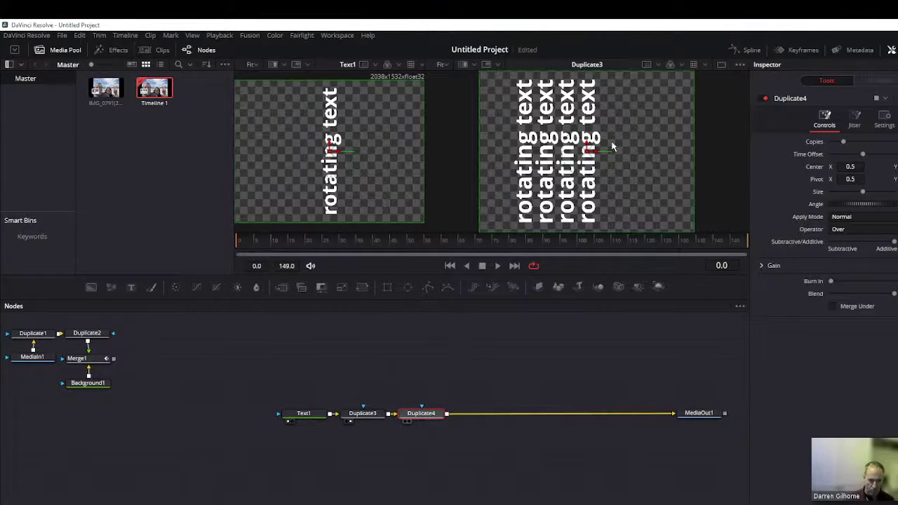
{"action": "left_click_drag", "start_coordinate": [601, 150], "coordinate": [670, 151]}
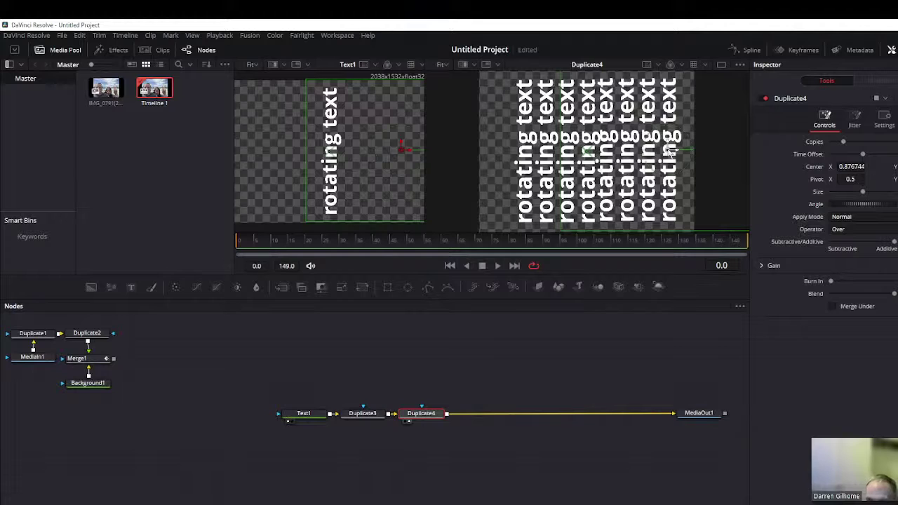
{"action": "key", "text": "ctrl+s"}
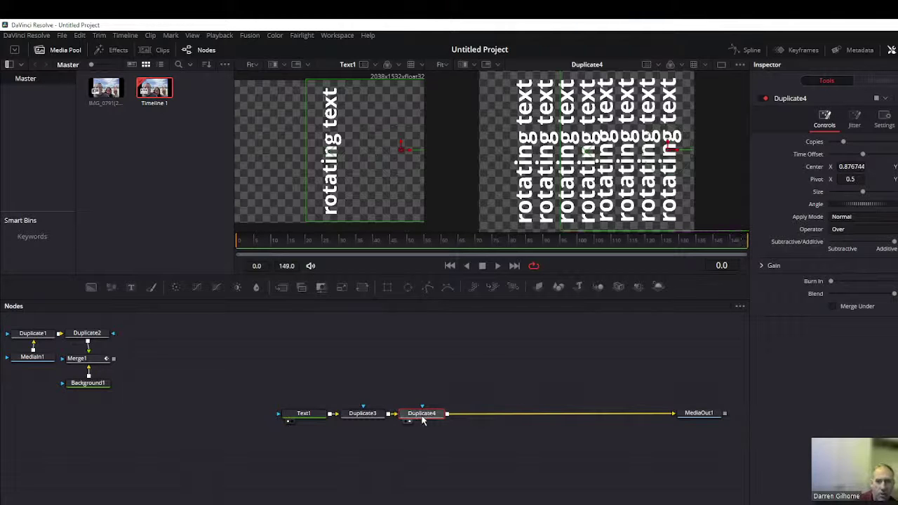
Step: Add a Shape 3D node after Duplicate4, creating Shape3D1 as a Plane
{"action": "key", "text": "shift+space"}
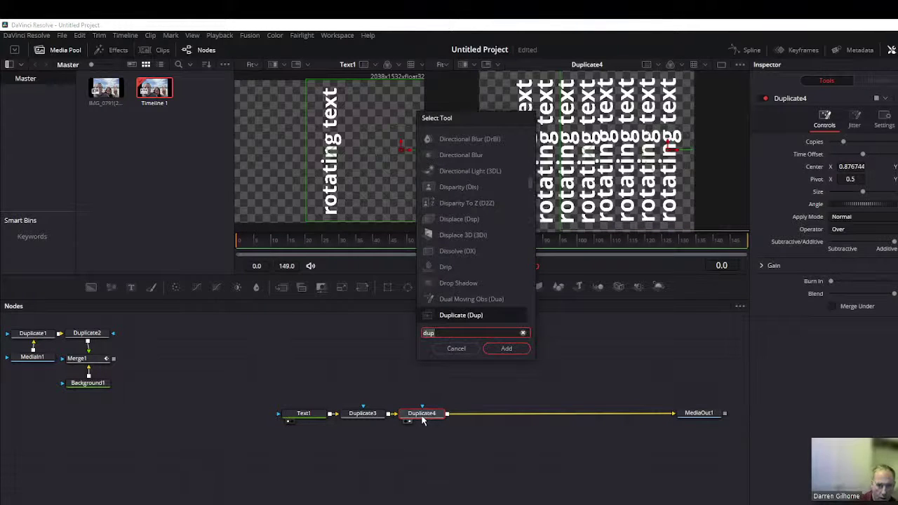
{"action": "type", "text": "sd"}
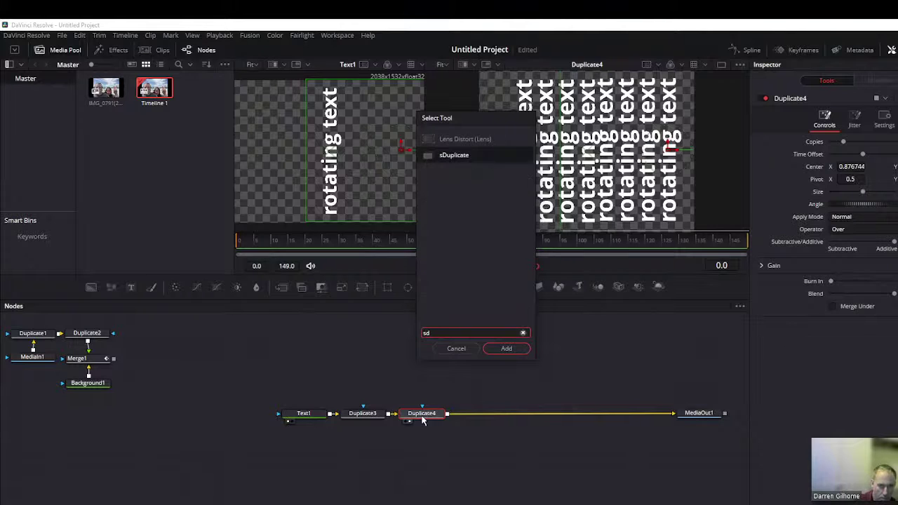
{"action": "key", "text": "BackSpace"}
{"action": "type", "text": "ha"}
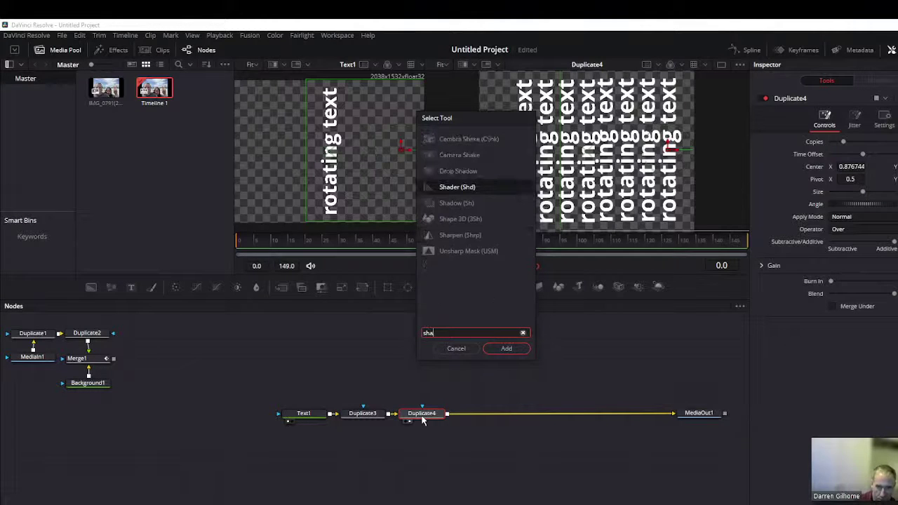
{"action": "type", "text": "p"}
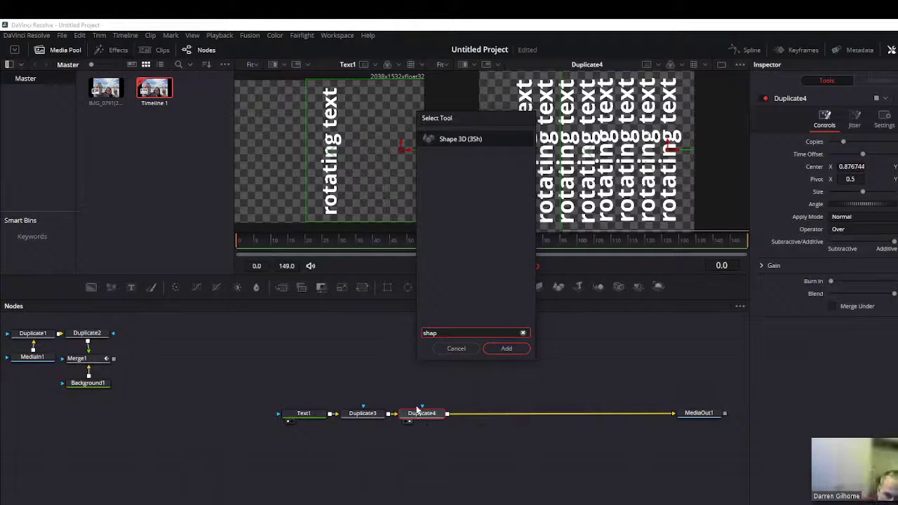
{"action": "left_click", "coordinate": [507, 349]}
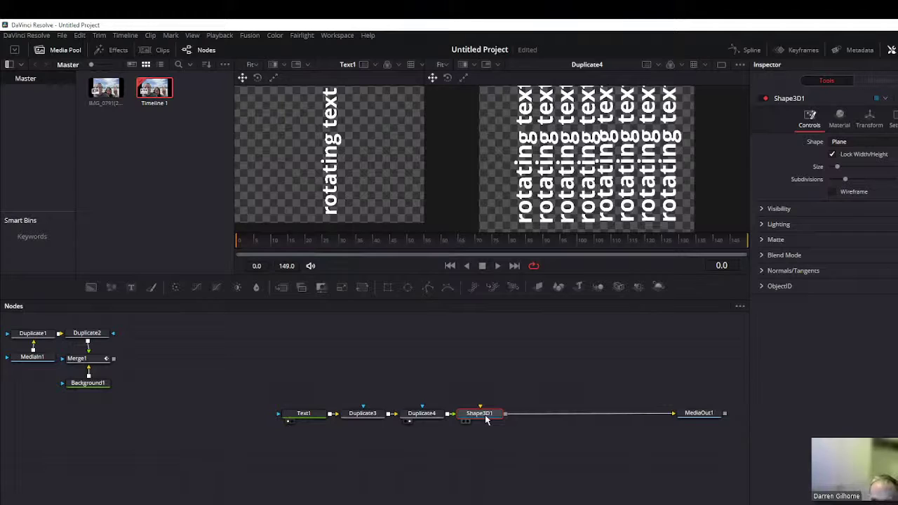
Step: Add a Spot Light merged with Shape3D1 through Merge3D1, and disconnect MediaOut1 from the shape
{"action": "key", "text": "shift+space"}
{"action": "type", "text": "shap"}
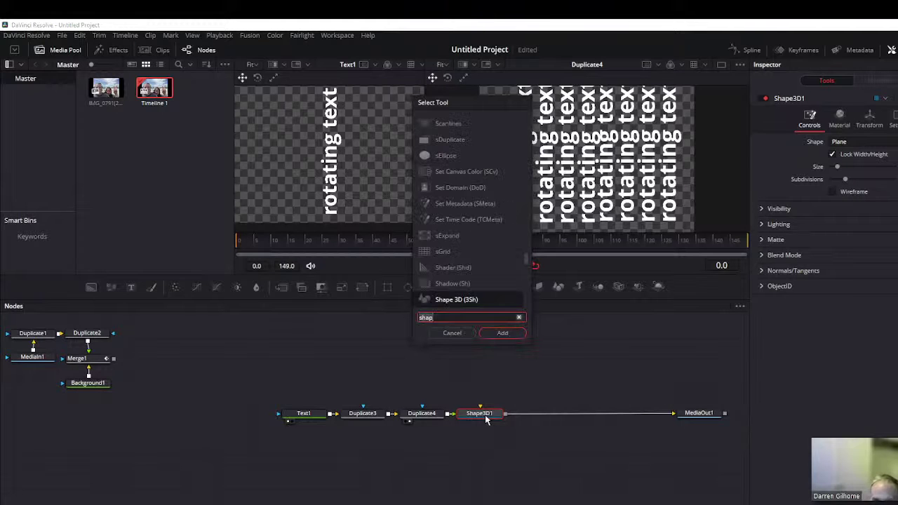
{"action": "key", "text": "BackSpace"}
{"action": "type", "text": "spo"}
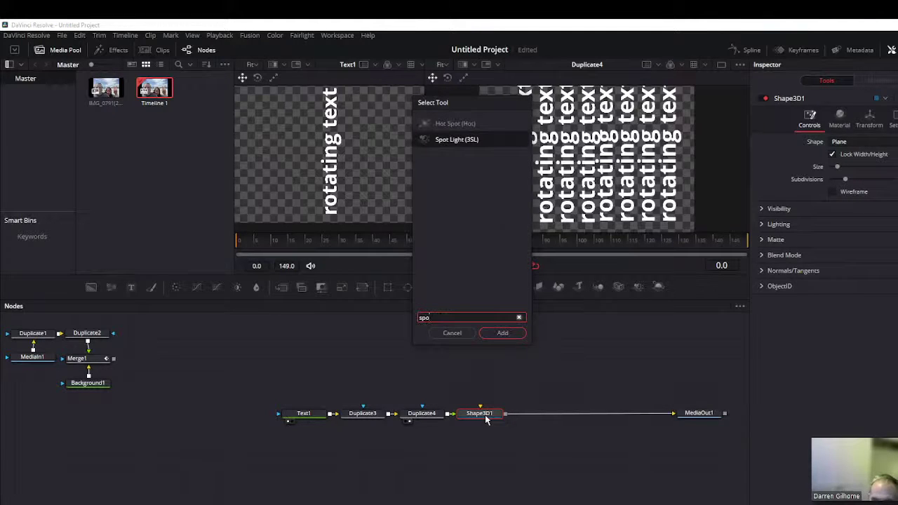
{"action": "left_click", "coordinate": [441, 145]}
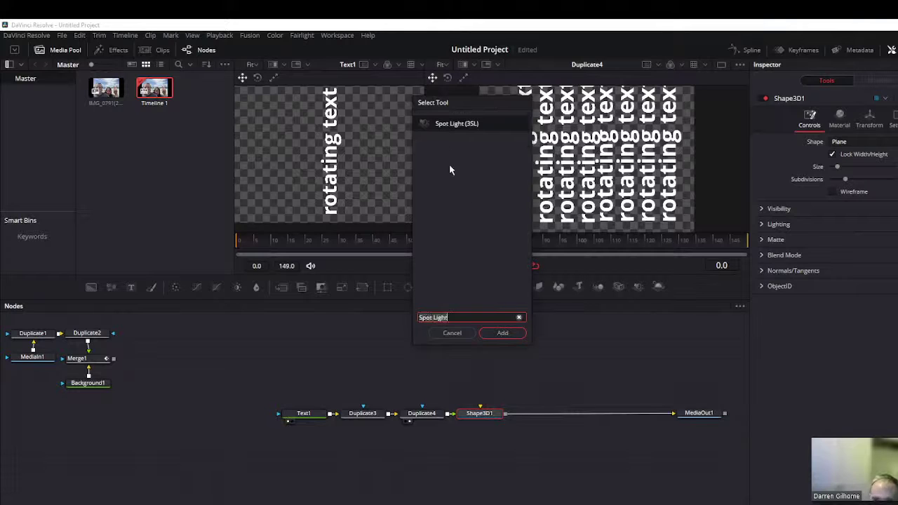
{"action": "left_click", "coordinate": [503, 333]}
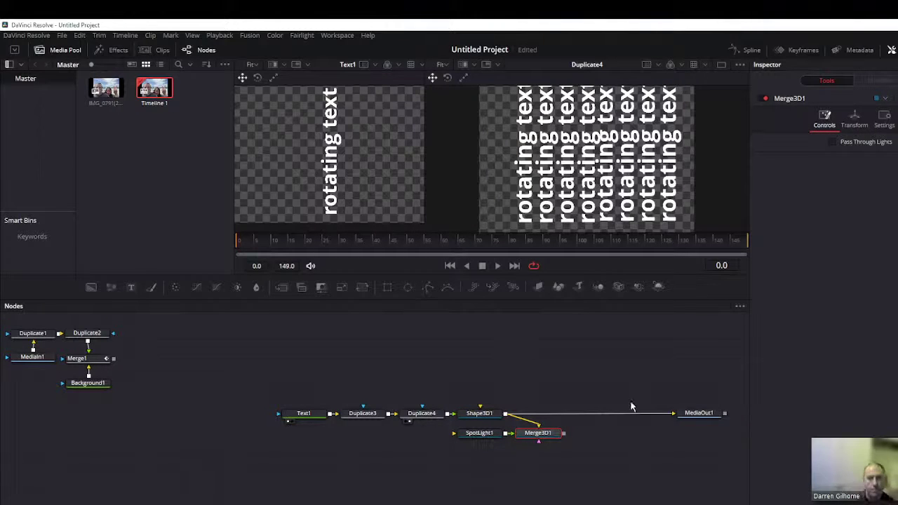
{"action": "left_click", "coordinate": [665, 417]}
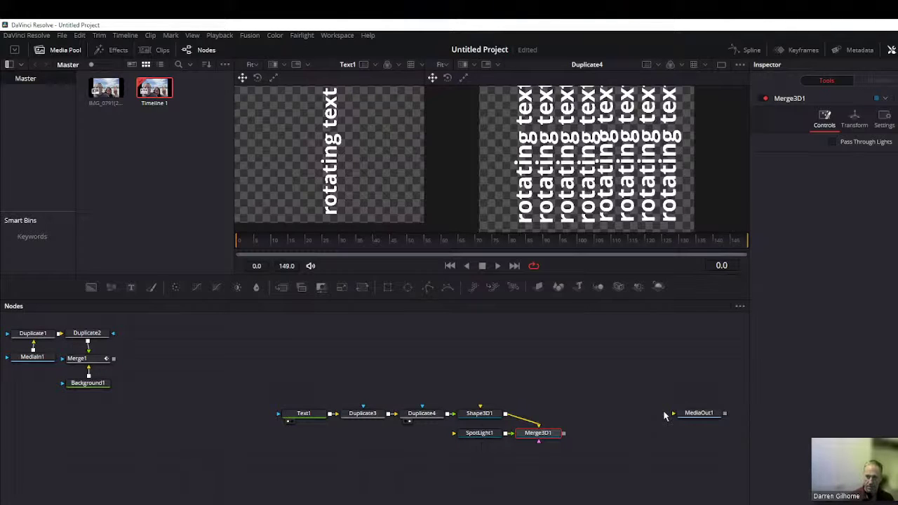
Step: Save the project with Shape3D1 and SpotLight1 feeding Merge3D1 using Ctrl+S
{"action": "key", "text": "ctrl+s"}
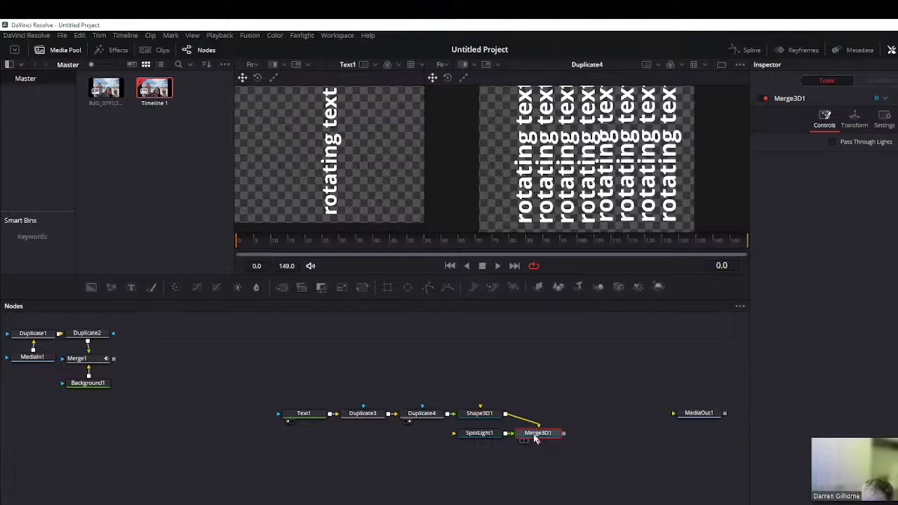
Step: Add a Renderer 3D node with the Software Renderer after Merge3D1
{"action": "key", "text": "shift+space"}
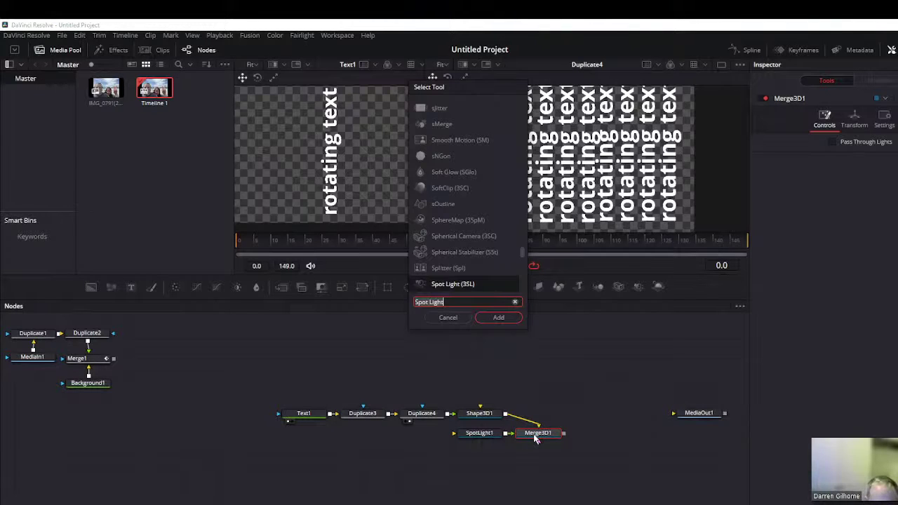
{"action": "key", "text": "BackSpace"}
{"action": "type", "text": "ren"}
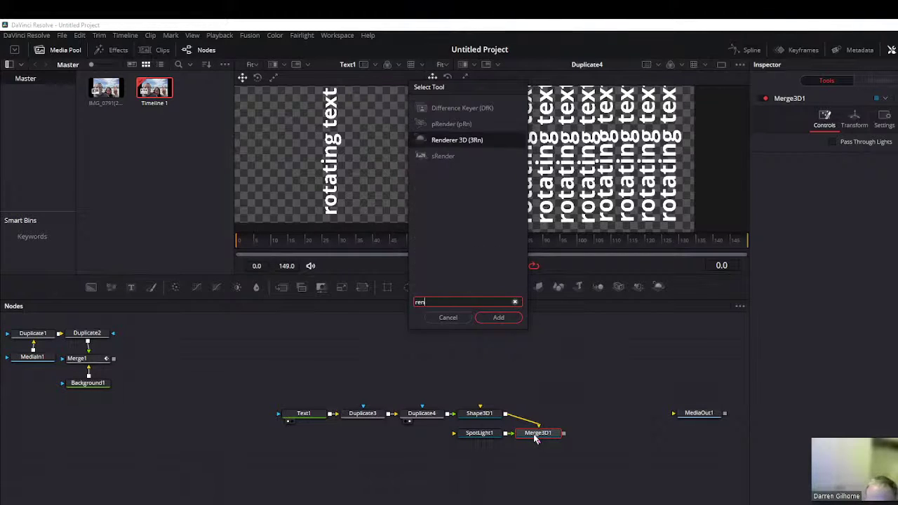
{"action": "type", "text": "d"}
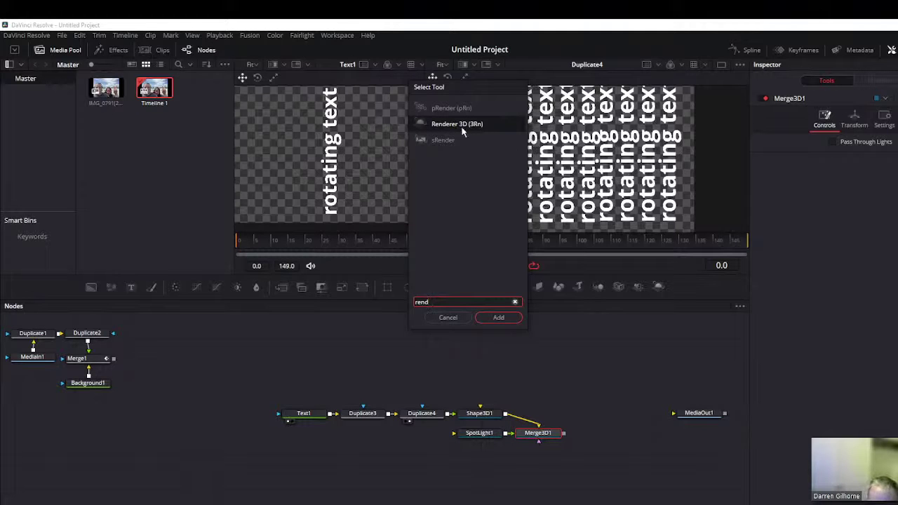
{"action": "left_click", "coordinate": [461, 124]}
{"action": "left_click", "coordinate": [498, 318]}
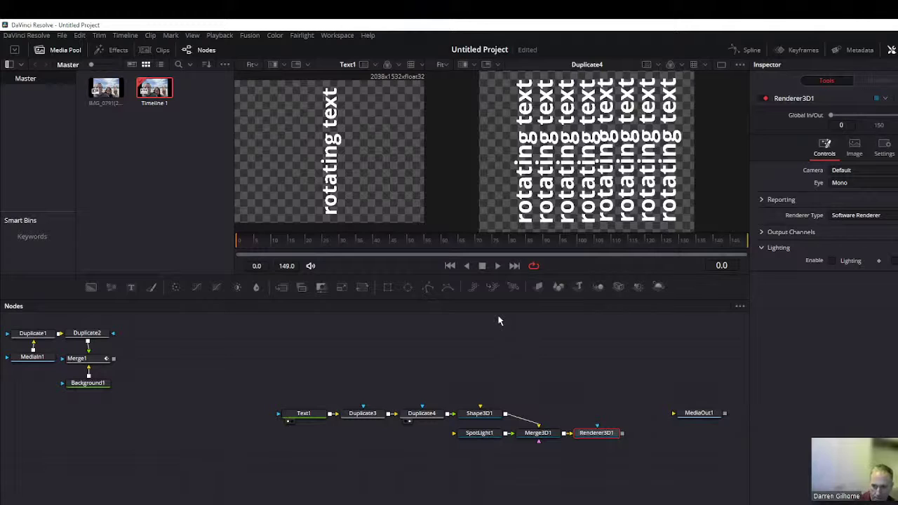
Step: Try Cylinder as Shape3D1's shape, revert it to Plane, and show it in the left viewer
{"action": "left_click", "coordinate": [480, 415]}
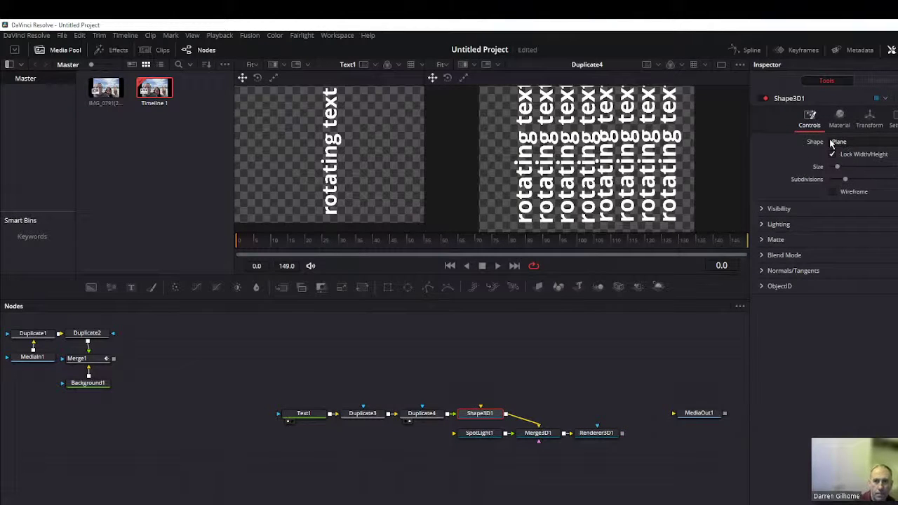
{"action": "left_click", "coordinate": [889, 143]}
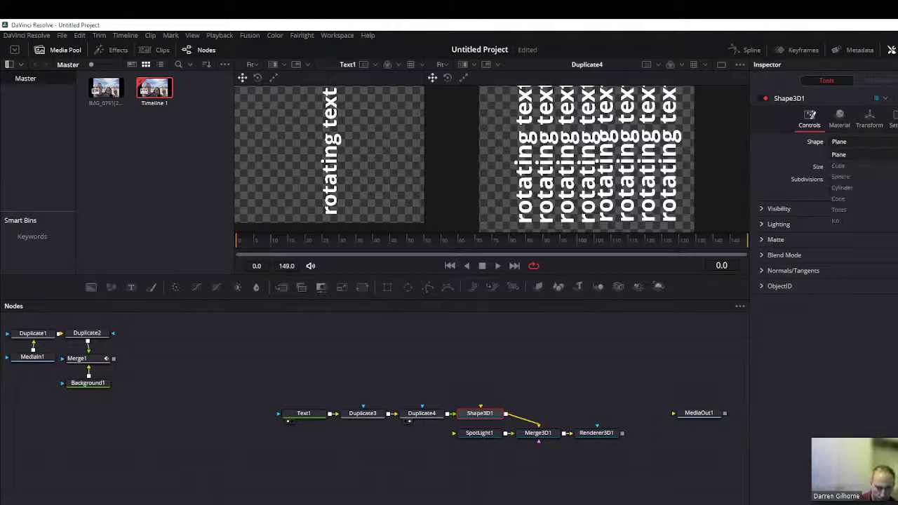
{"action": "left_click", "coordinate": [847, 188]}
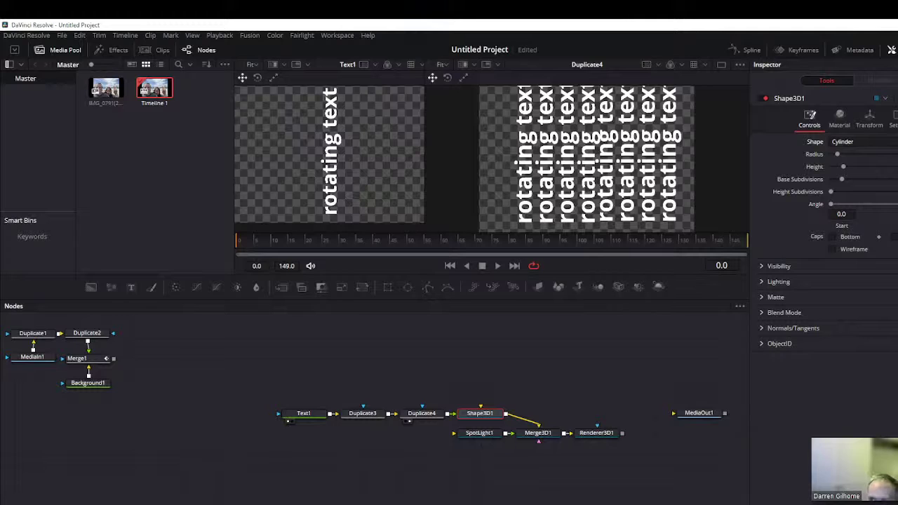
{"action": "left_click", "coordinate": [860, 142]}
{"action": "left_click", "coordinate": [846, 153]}
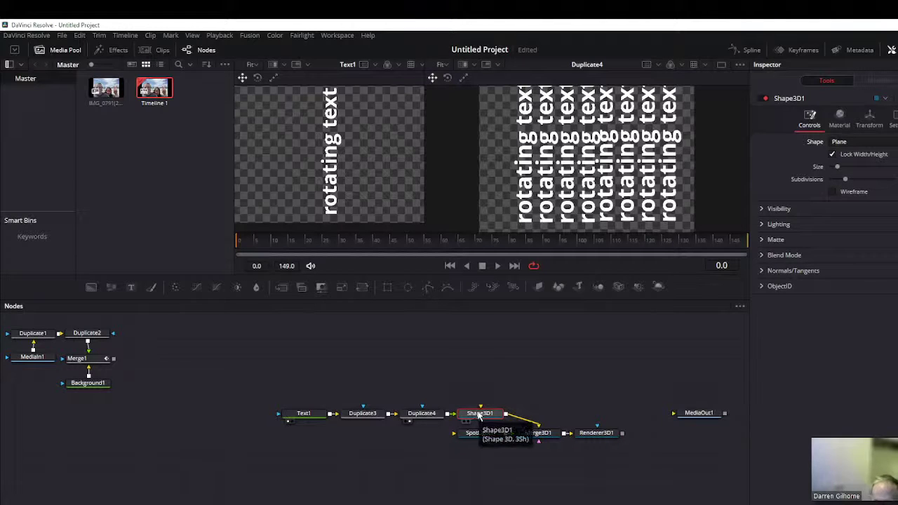
{"action": "key", "text": "1"}
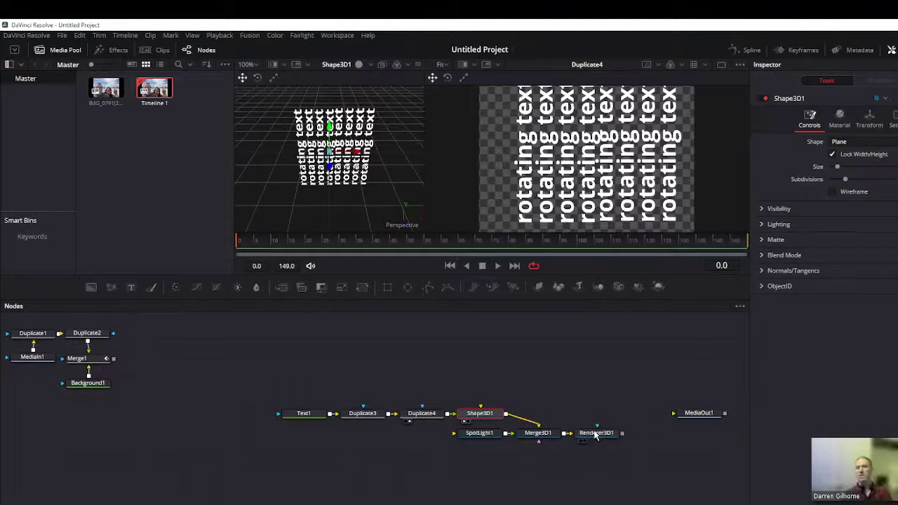
Step: Show Renderer3D1's output in the right viewer, move the meeting window aside, and reselect Shape3D1
{"action": "left_click", "coordinate": [595, 434]}
{"action": "key", "text": "2"}
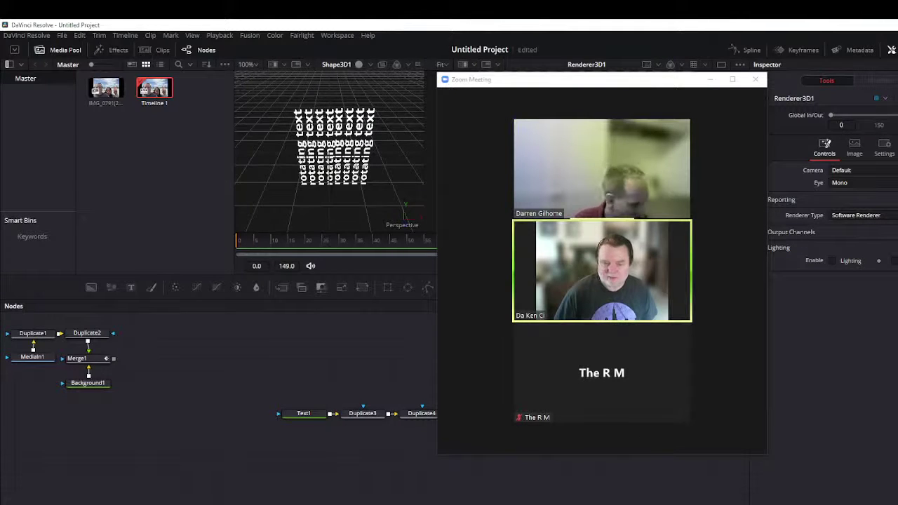
{"action": "left_click", "coordinate": [710, 81]}
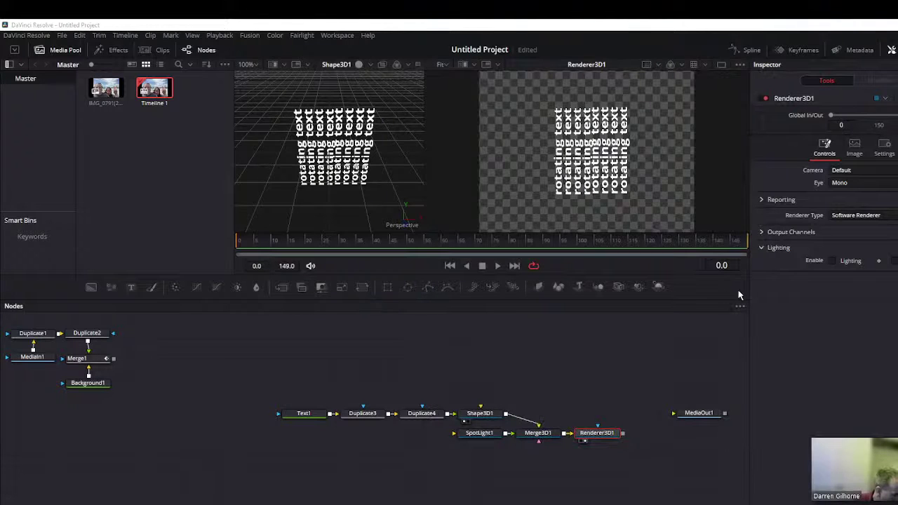
{"action": "left_click", "coordinate": [487, 414]}
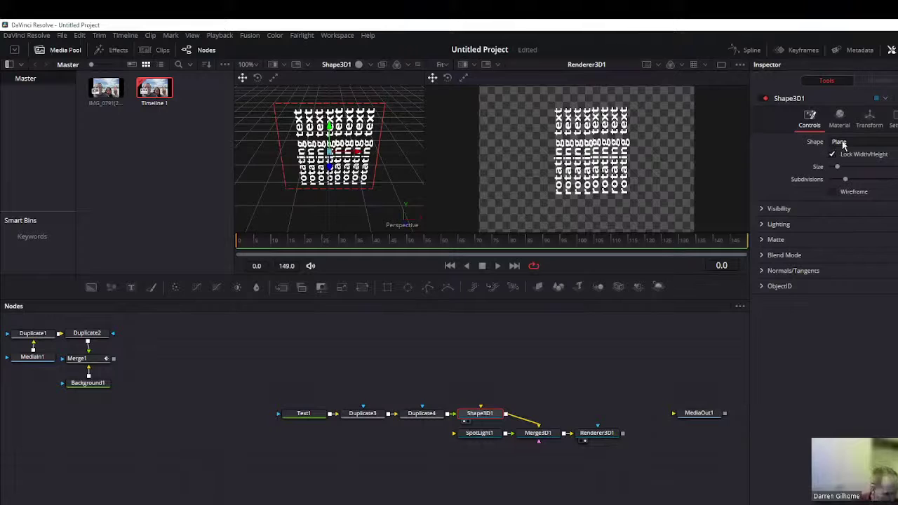
Step: Change Shape3D1's shape to Cylinder and bring up its Transform settings
{"action": "left_click", "coordinate": [891, 143]}
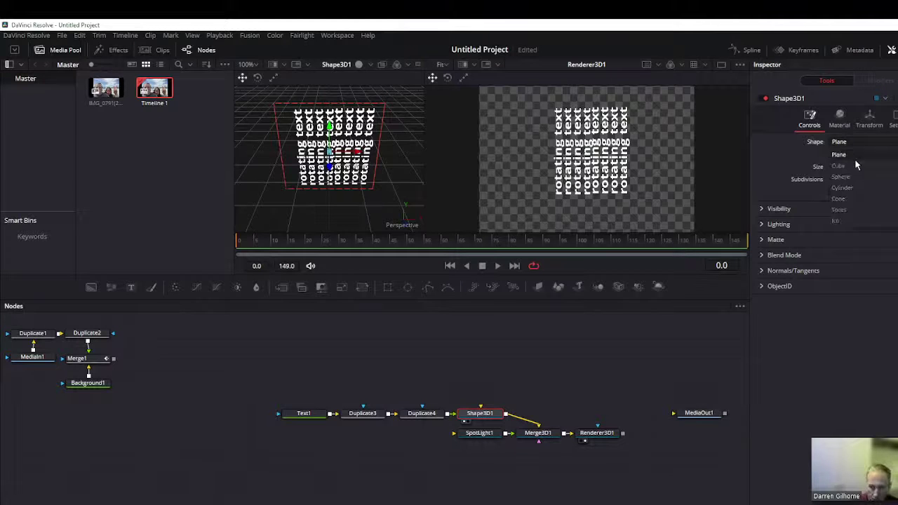
{"action": "left_click", "coordinate": [848, 187]}
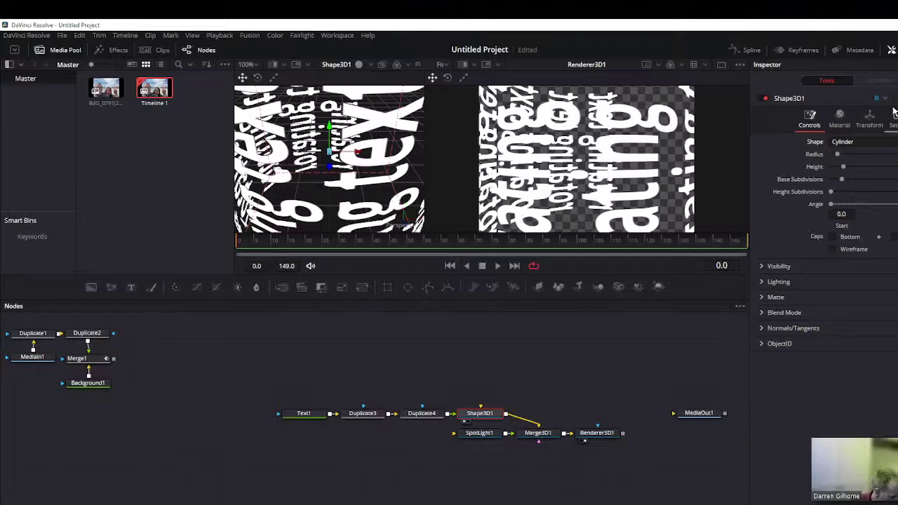
{"action": "left_click", "coordinate": [870, 118]}
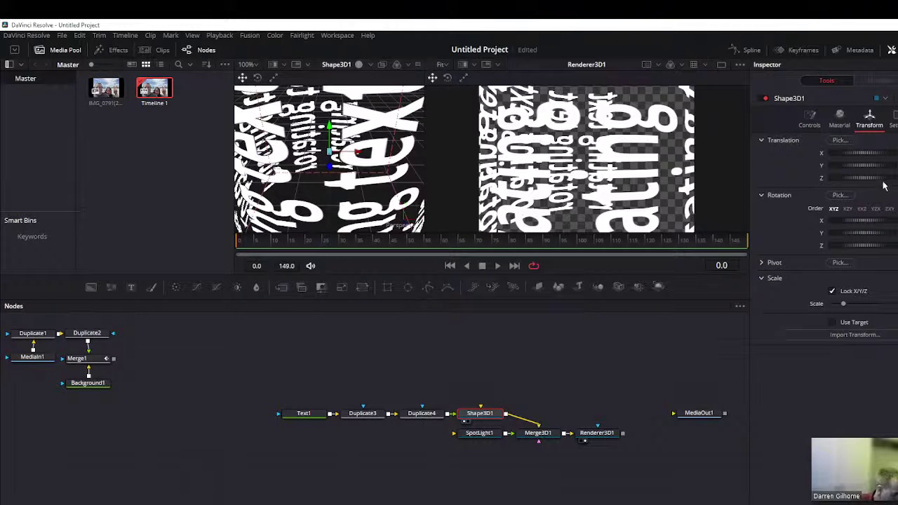
Step: Push the text cylinder back along Translation Z, then rotate it on Z to stand upright
{"action": "left_click_drag", "start_coordinate": [882, 182], "coordinate": [865, 187]}
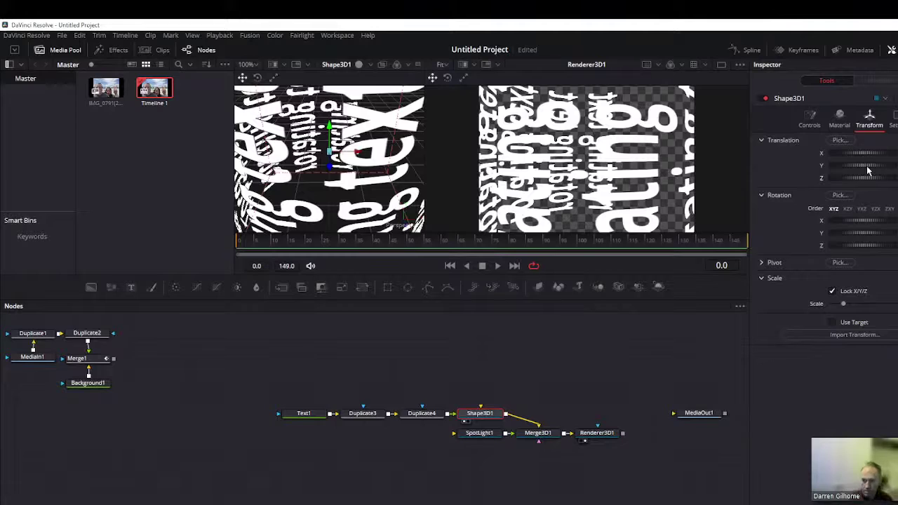
{"action": "mouse_move", "coordinate": [867, 179]}
{"action": "left_mouse_down"}
{"action": "mouse_move", "coordinate": [830, 177]}
{"action": "mouse_move", "coordinate": [851, 176]}
{"action": "mouse_move", "coordinate": [838, 160]}
{"action": "mouse_move", "coordinate": [864, 159]}
{"action": "left_mouse_up"}
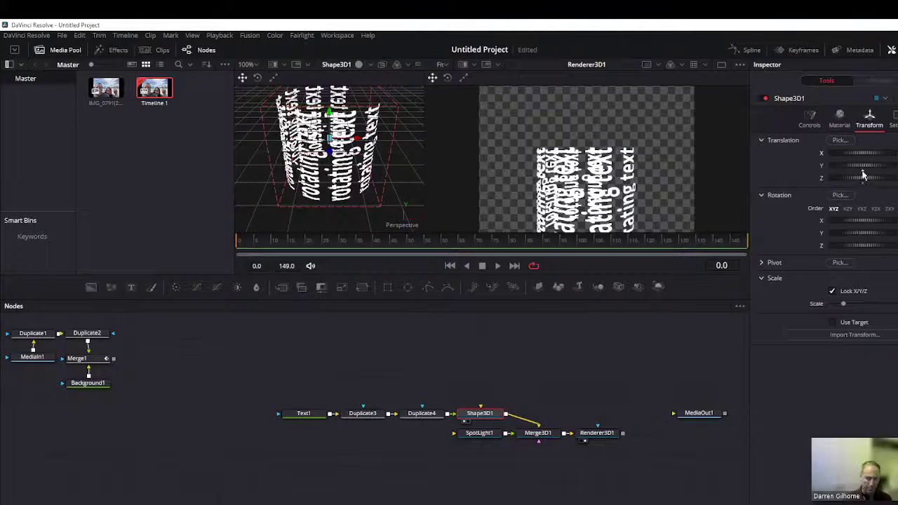
{"action": "left_click_drag", "start_coordinate": [862, 175], "coordinate": [863, 184]}
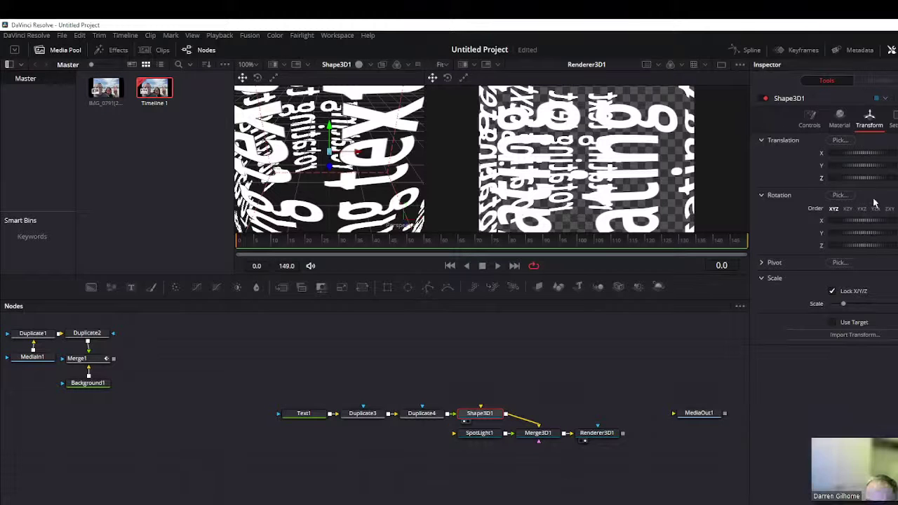
{"action": "left_click_drag", "start_coordinate": [870, 180], "coordinate": [858, 181]}
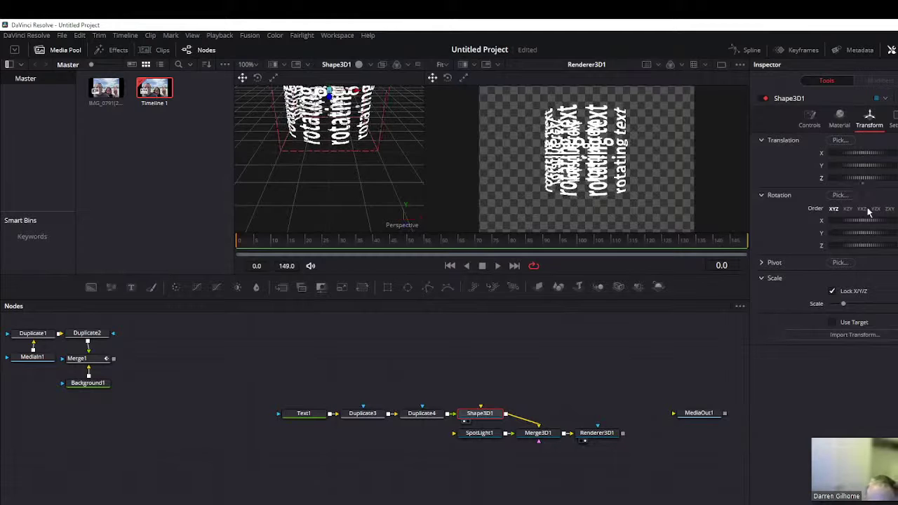
{"action": "left_click_drag", "start_coordinate": [864, 245], "coordinate": [869, 255]}
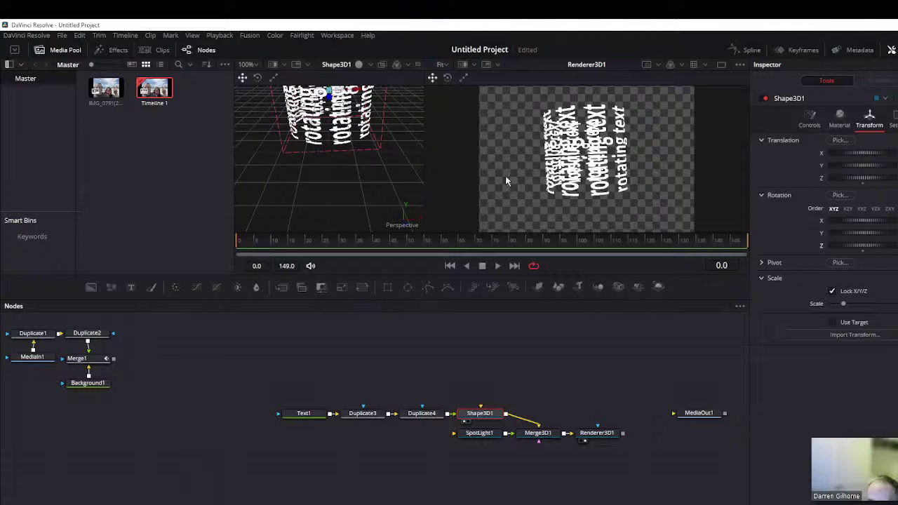
Step: Save the project, spin the cylinder with Rotation Y, and drag Translation Z to bring it close to the camera
{"action": "key", "text": "ctrl+s"}
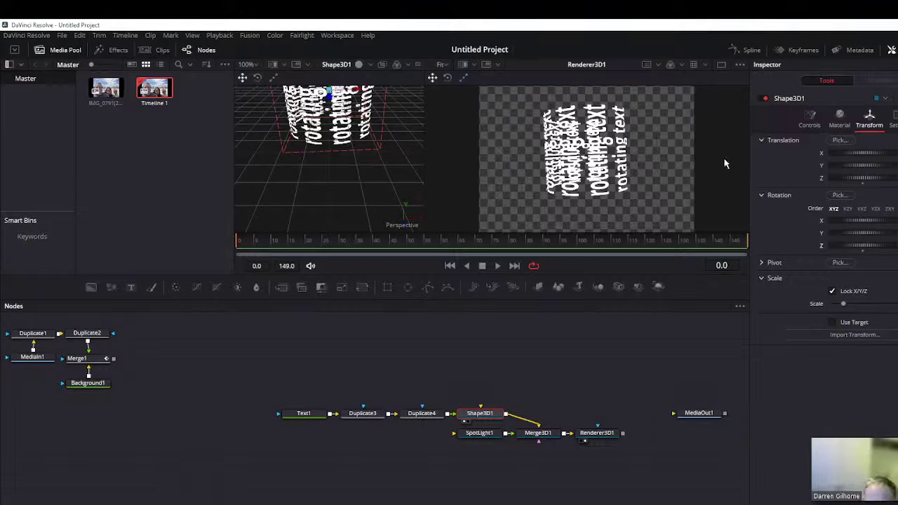
{"action": "mouse_move", "coordinate": [857, 234]}
{"action": "left_mouse_down"}
{"action": "mouse_move", "coordinate": [849, 237]}
{"action": "mouse_move", "coordinate": [862, 241]}
{"action": "left_mouse_up"}
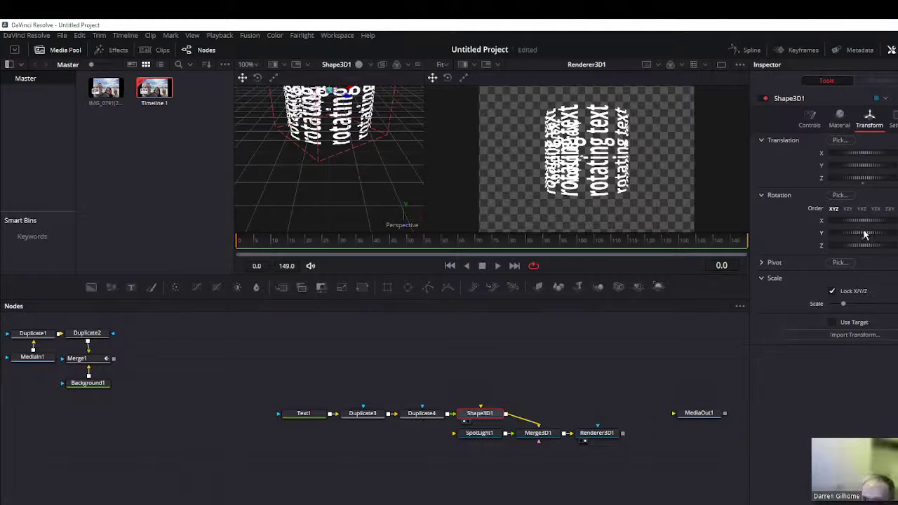
{"action": "left_click_drag", "start_coordinate": [862, 236], "coordinate": [830, 238]}
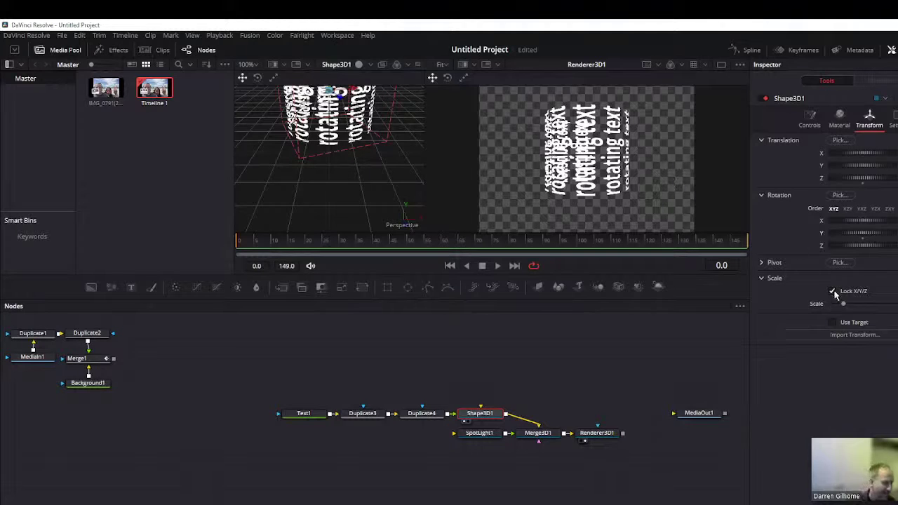
{"action": "mouse_move", "coordinate": [849, 234]}
{"action": "left_mouse_down"}
{"action": "mouse_move", "coordinate": [887, 240]}
{"action": "mouse_move", "coordinate": [809, 259]}
{"action": "left_mouse_up"}
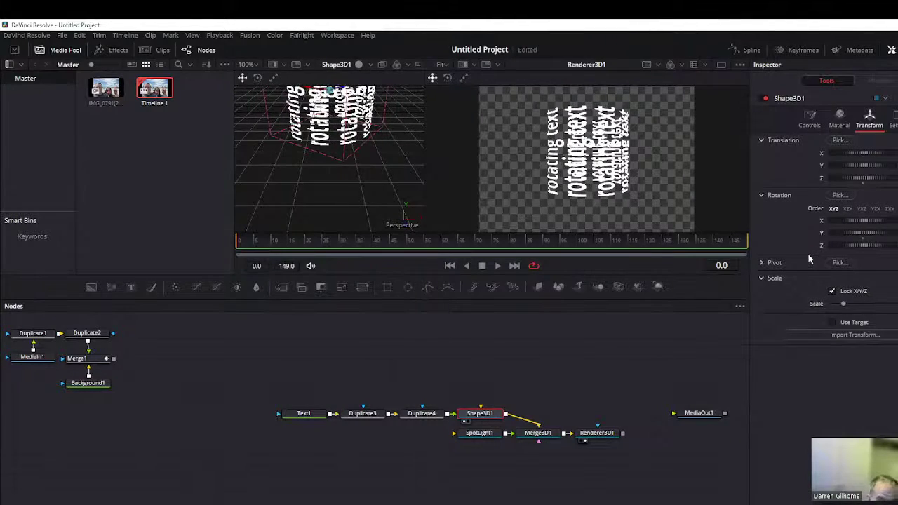
{"action": "mouse_move", "coordinate": [809, 259]}
{"action": "left_mouse_down"}
{"action": "mouse_move", "coordinate": [887, 249]}
{"action": "mouse_move", "coordinate": [864, 243]}
{"action": "left_mouse_up"}
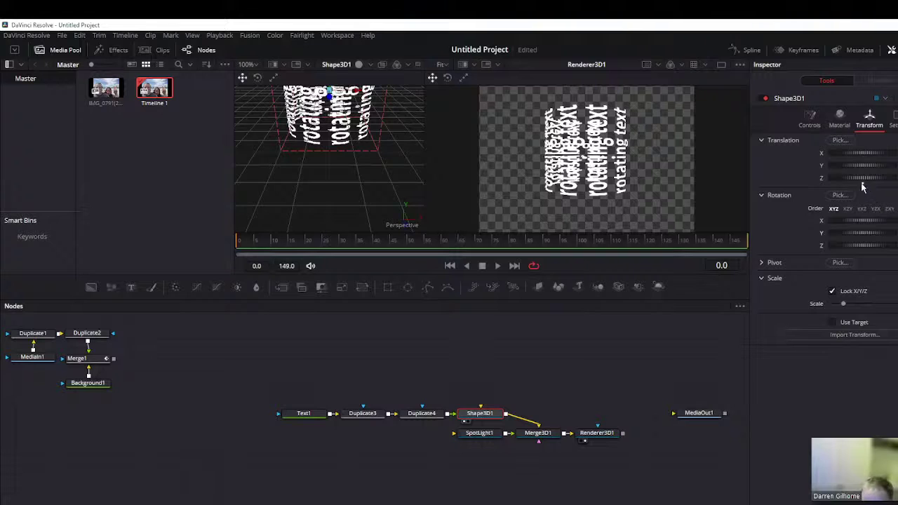
{"action": "left_click_drag", "start_coordinate": [863, 186], "coordinate": [864, 186]}
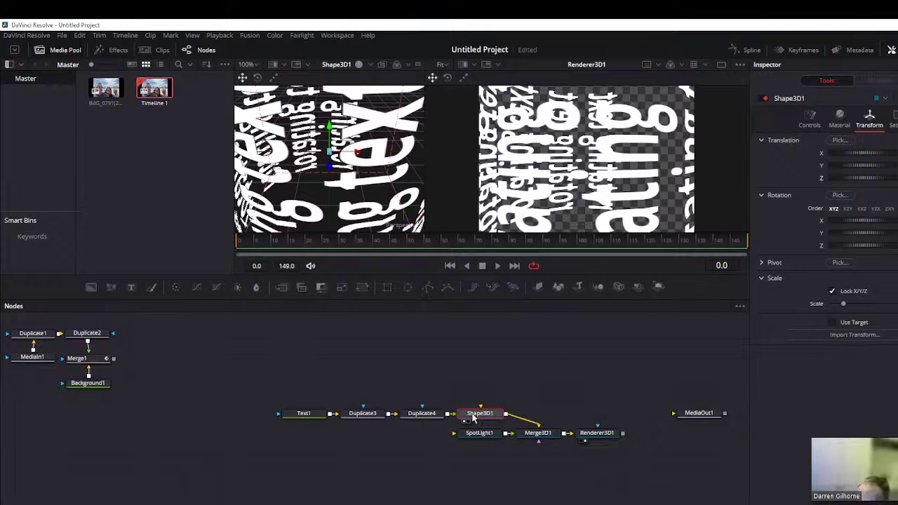
Step: Show Shape3D1's Controls with Lighting expanded and nudge Base Subdivisions slightly higher
{"action": "left_click", "coordinate": [808, 125]}
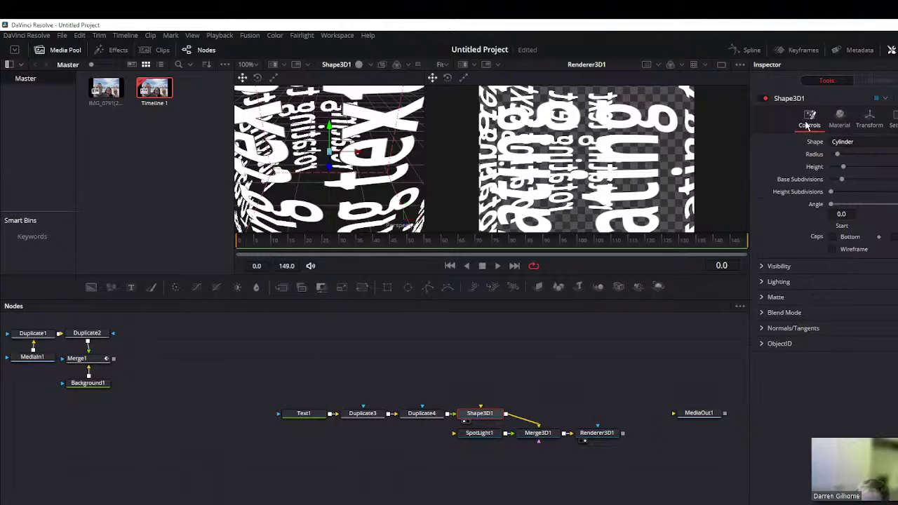
{"action": "left_click", "coordinate": [771, 281]}
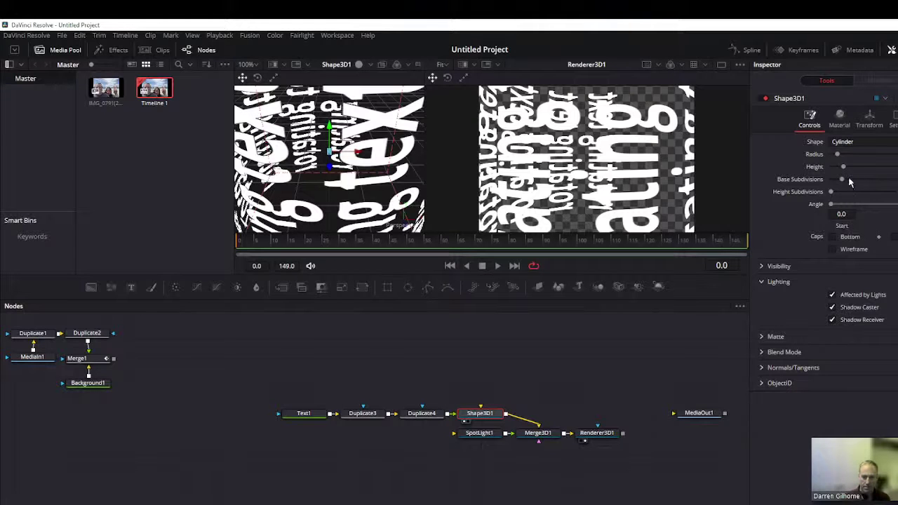
{"action": "left_click_drag", "start_coordinate": [842, 179], "coordinate": [894, 179]}
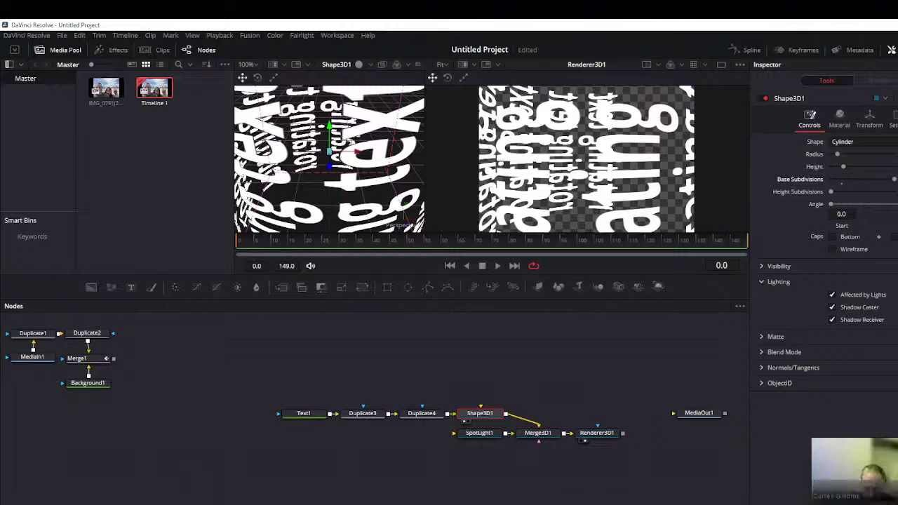
Step: Expand and re-minimize the Zoom meeting, then show Shape3D1's Material settings in Resolve
{"action": "left_click", "coordinate": [886, 496]}
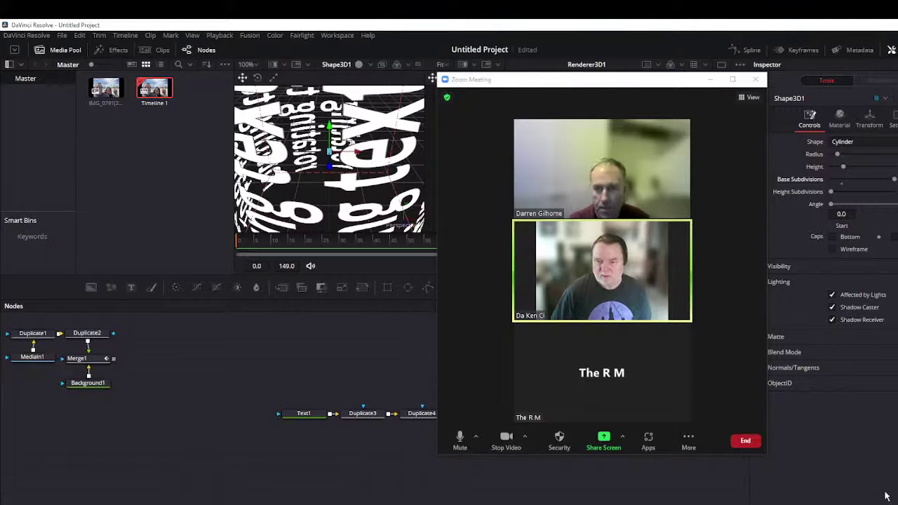
{"action": "mouse_move", "coordinate": [680, 410]}
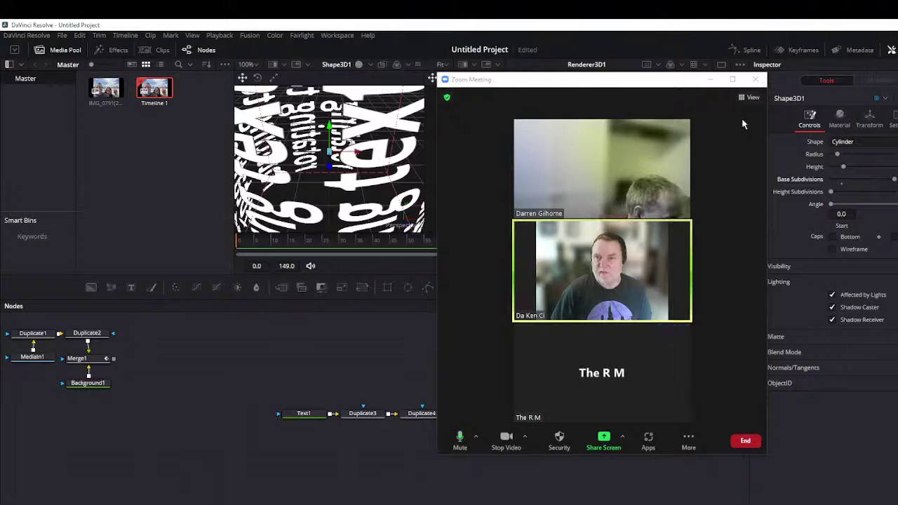
{"action": "left_click", "coordinate": [710, 79]}
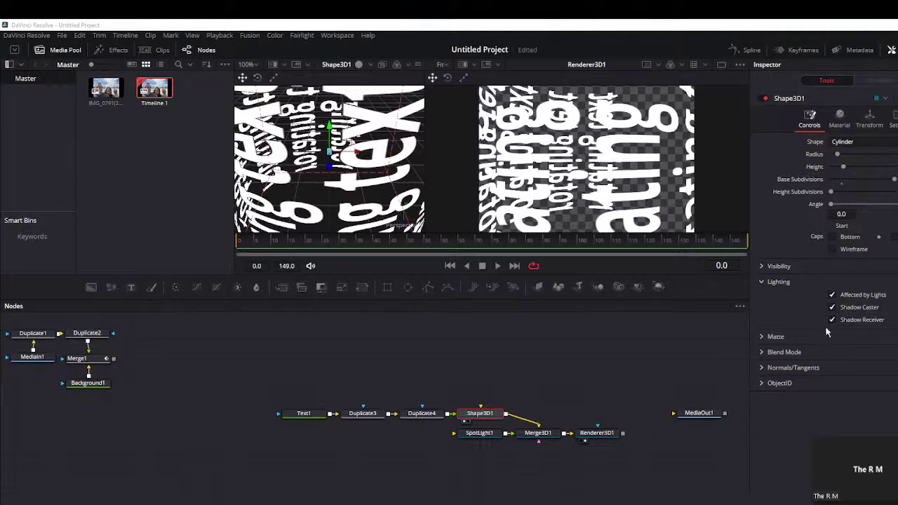
{"action": "left_click", "coordinate": [837, 119]}
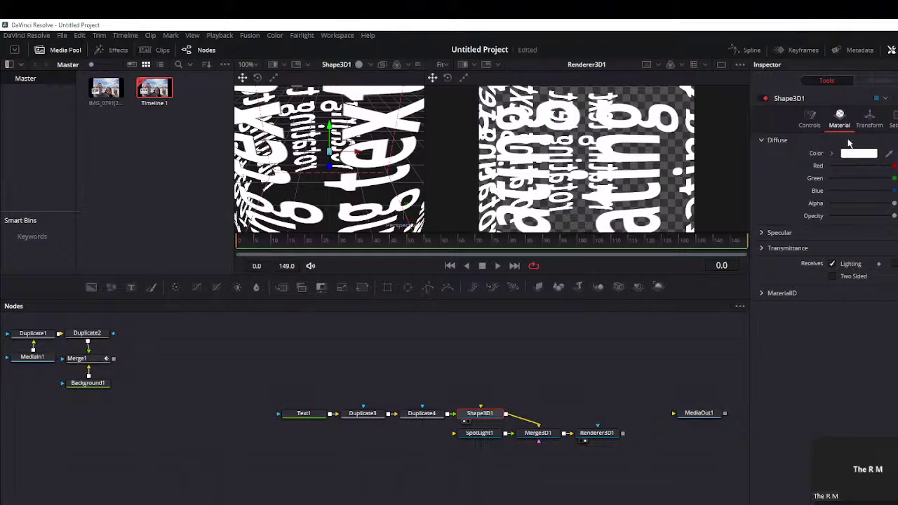
Step: Switch Shape3D1's Inspector to the Transform tab showing translation, rotation, pivot and scale
{"action": "left_click", "coordinate": [867, 121]}
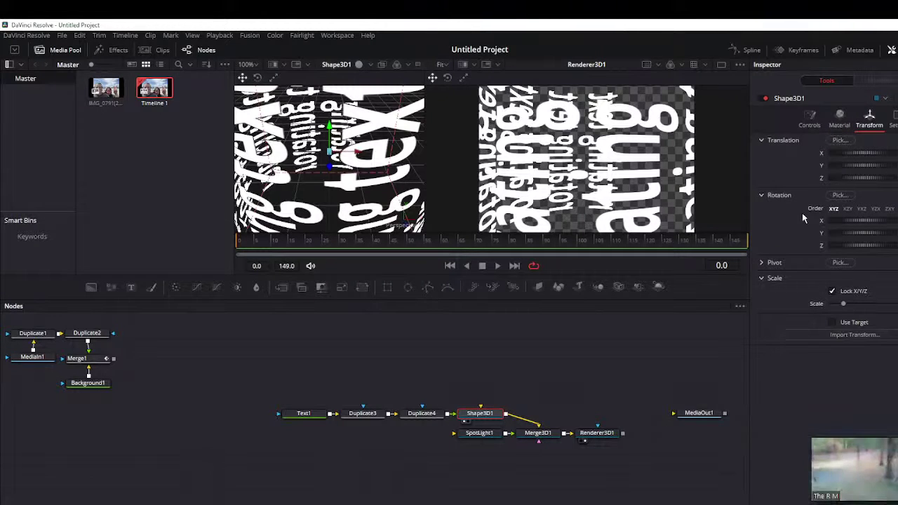
Step: Set Rotation Order to YXZ, preview playback, and tilt the cylinder with Rotation X so the text runs diagonally
{"action": "left_click", "coordinate": [861, 210]}
{"action": "key", "text": "space"}
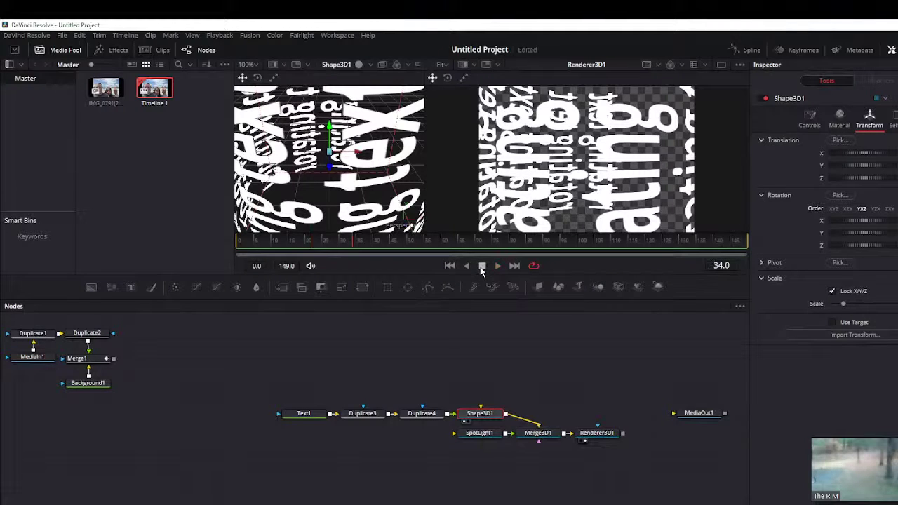
{"action": "left_click", "coordinate": [481, 267]}
{"action": "left_click", "coordinate": [450, 267]}
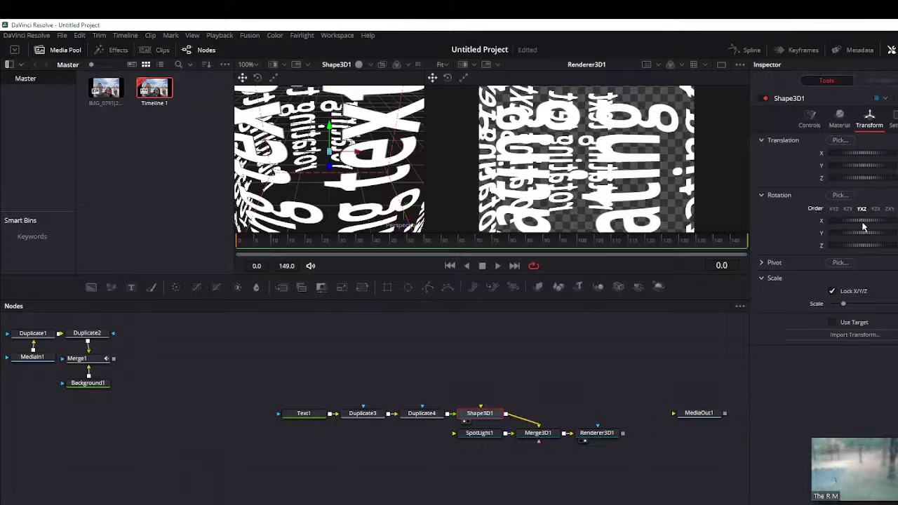
{"action": "mouse_move", "coordinate": [864, 226]}
{"action": "left_mouse_down"}
{"action": "mouse_move", "coordinate": [868, 242]}
{"action": "mouse_move", "coordinate": [858, 242]}
{"action": "mouse_move", "coordinate": [870, 247]}
{"action": "mouse_move", "coordinate": [853, 248]}
{"action": "left_mouse_up"}
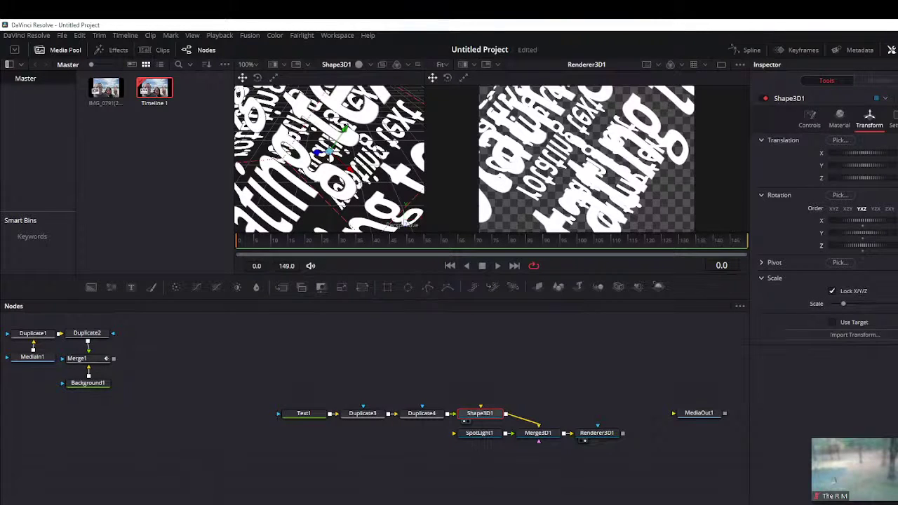
Step: Play back the timeline and view the Renderer3D1 output in the second viewer
{"action": "key", "text": "shift+4"}
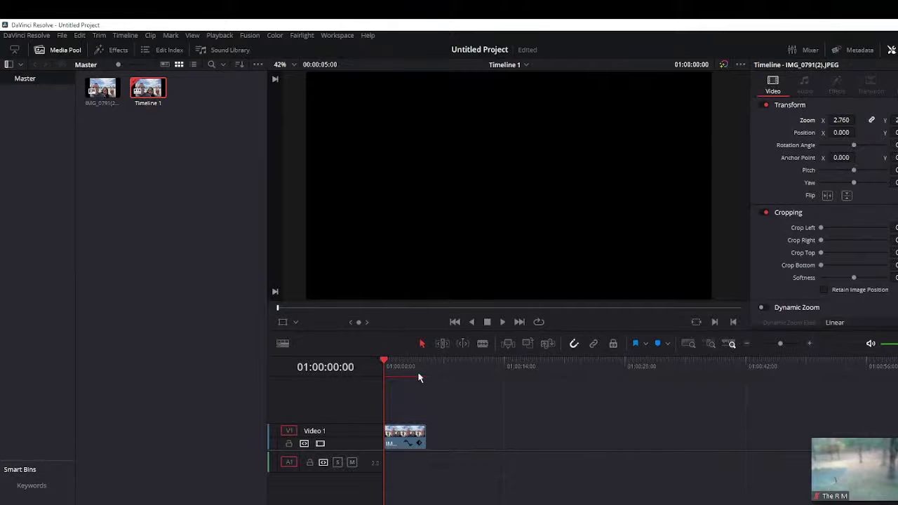
{"action": "left_click", "coordinate": [504, 322]}
{"action": "left_click", "coordinate": [487, 321]}
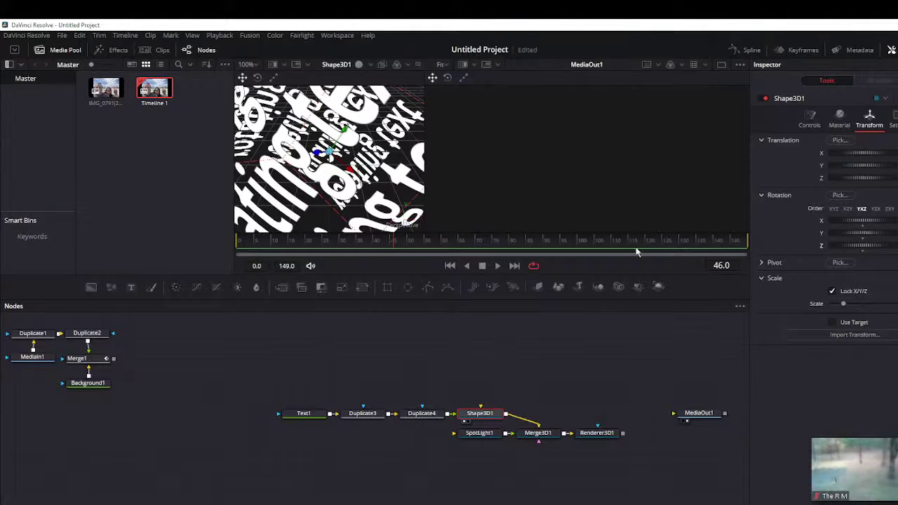
{"action": "left_click", "coordinate": [596, 435]}
{"action": "key", "text": "2"}
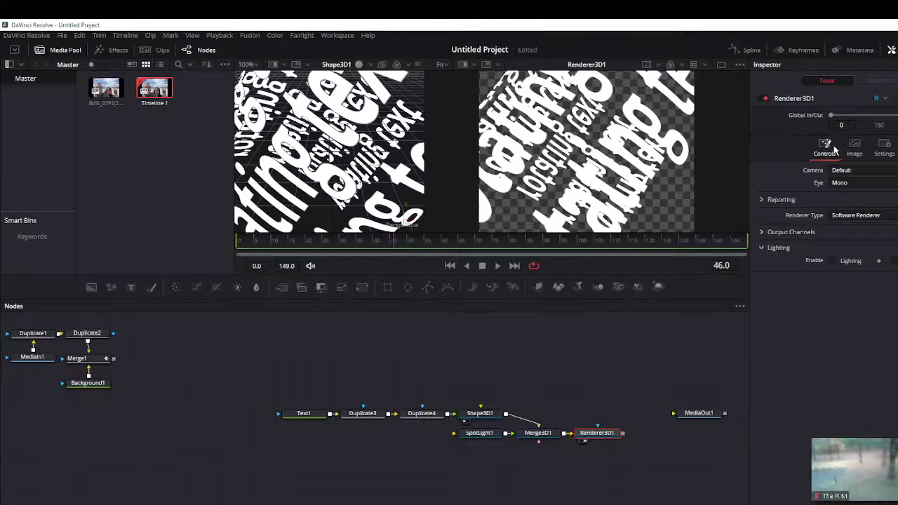
Step: Reselect Shape3D1 and adjust its rotation order and Rotation Y so the lettering runs vertically
{"action": "left_click", "coordinate": [478, 413]}
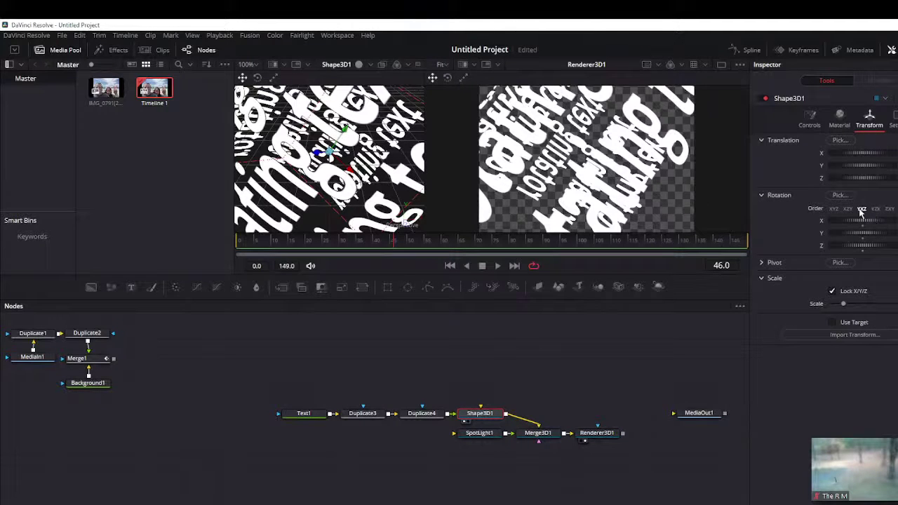
{"action": "left_click", "coordinate": [863, 247]}
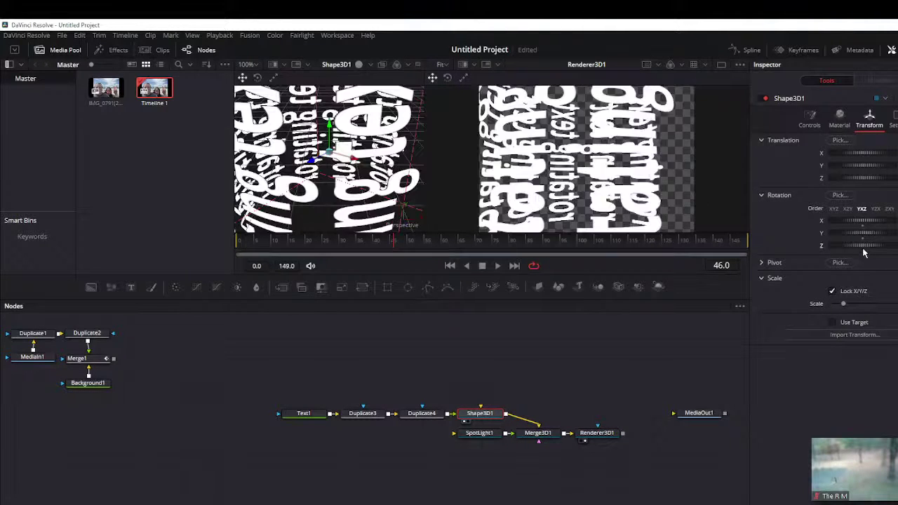
{"action": "left_click", "coordinate": [864, 239]}
{"action": "left_click", "coordinate": [863, 234]}
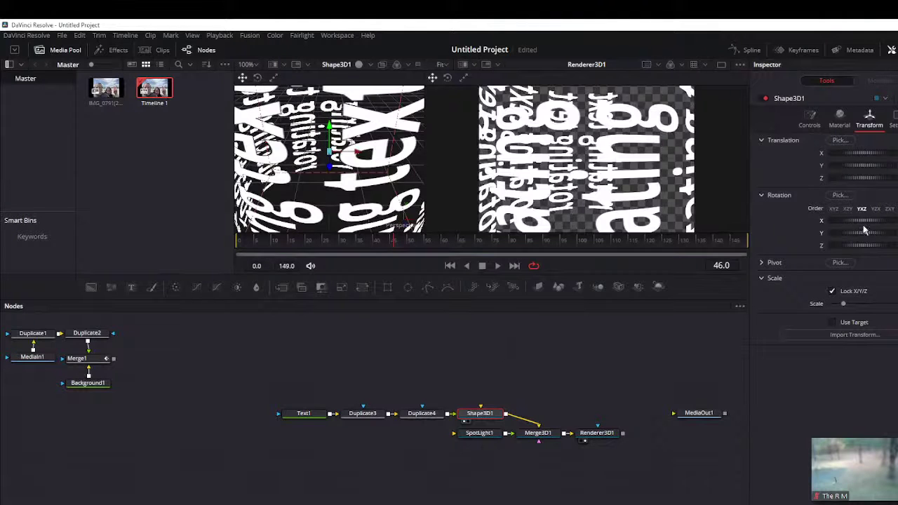
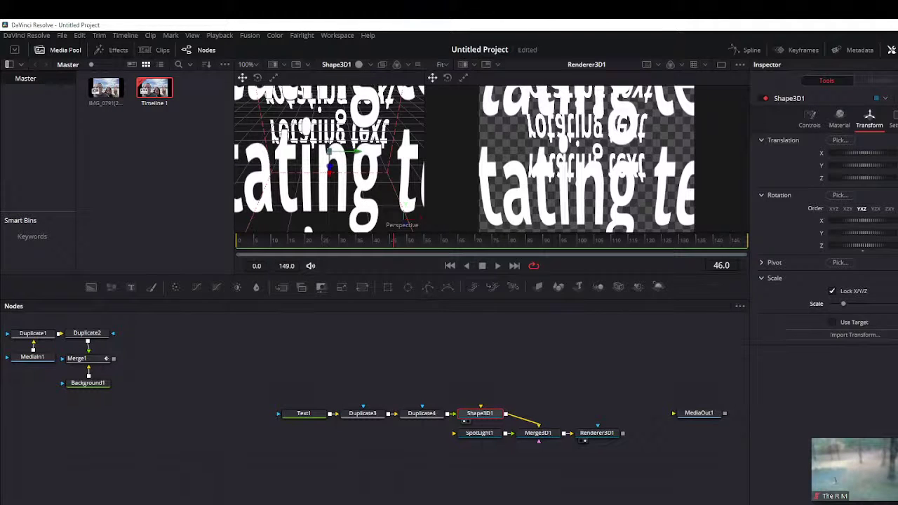
Step: Check Text1, then adjust Shape3D1's Transform rotation so the 'rotating text' wrap tilts
{"action": "left_click", "coordinate": [303, 415]}
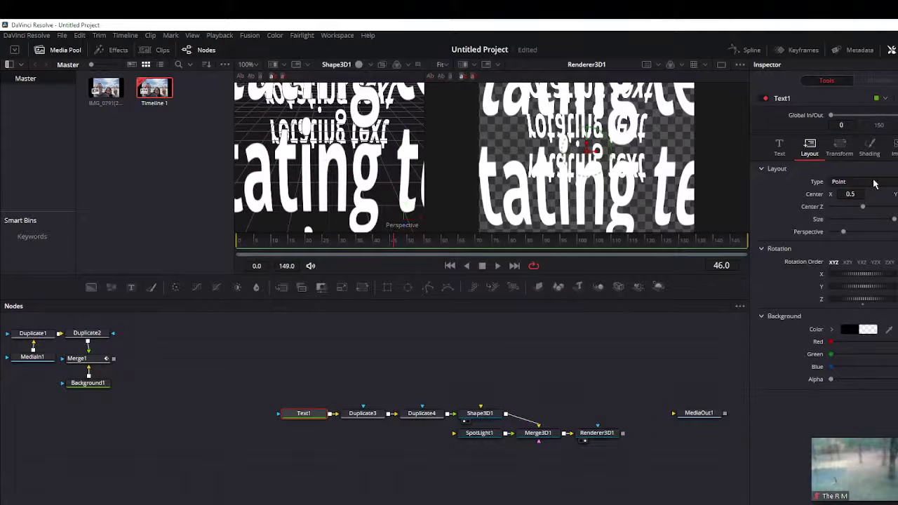
{"action": "left_click", "coordinate": [481, 413]}
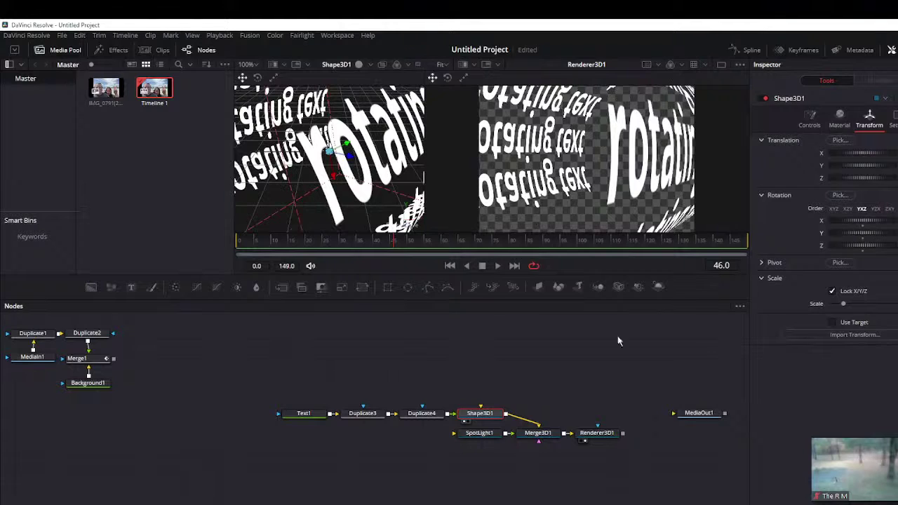
Step: Shrink the Text1 lettering with the Size slider, reselect Shape3D1, and save the project
{"action": "left_click", "coordinate": [301, 415]}
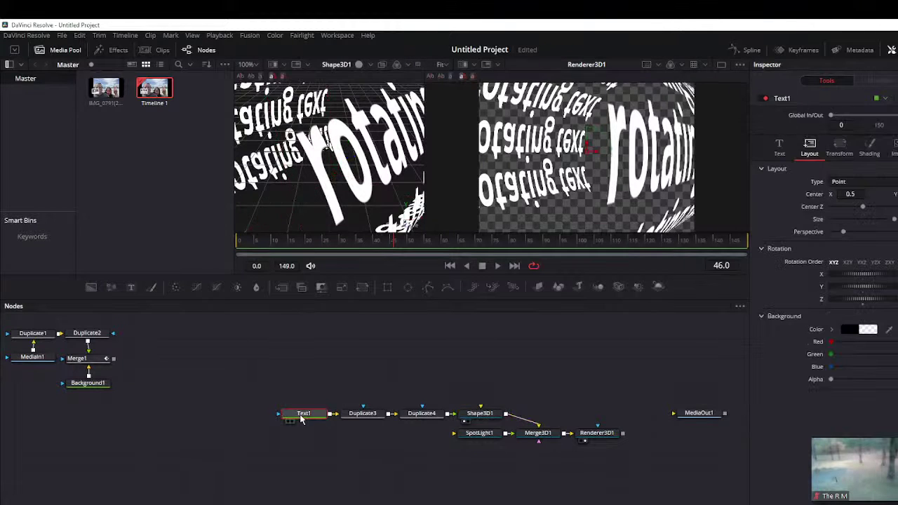
{"action": "right_click", "coordinate": [304, 414]}
{"action": "mouse_move", "coordinate": [894, 220]}
{"action": "left_mouse_down"}
{"action": "mouse_move", "coordinate": [848, 220]}
{"action": "mouse_move", "coordinate": [895, 220]}
{"action": "left_mouse_up"}
{"action": "left_click", "coordinate": [489, 415]}
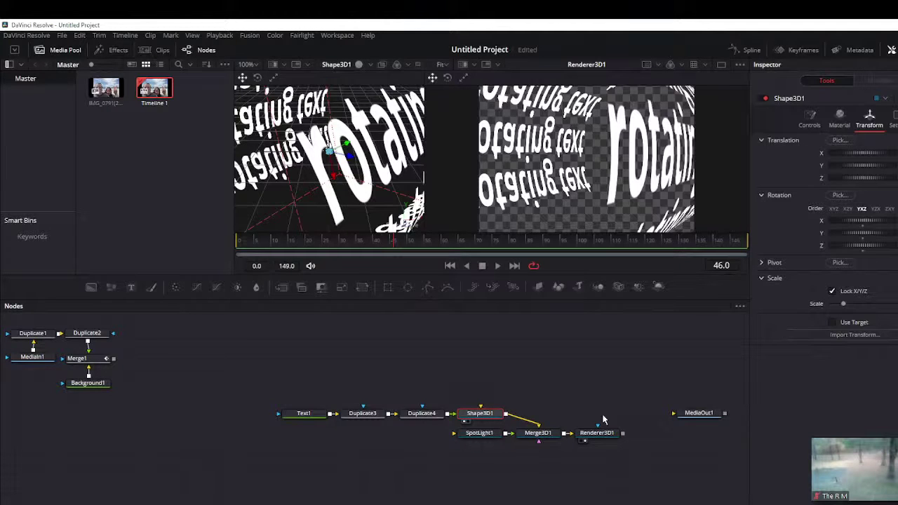
{"action": "key", "text": "ctrl+s"}
Step: Return to frame 0 and drag Shape3D1's Rotation slider to a new starting angle
{"action": "left_click", "coordinate": [449, 266]}
{"action": "left_click_drag", "start_coordinate": [863, 241], "coordinate": [865, 240]}
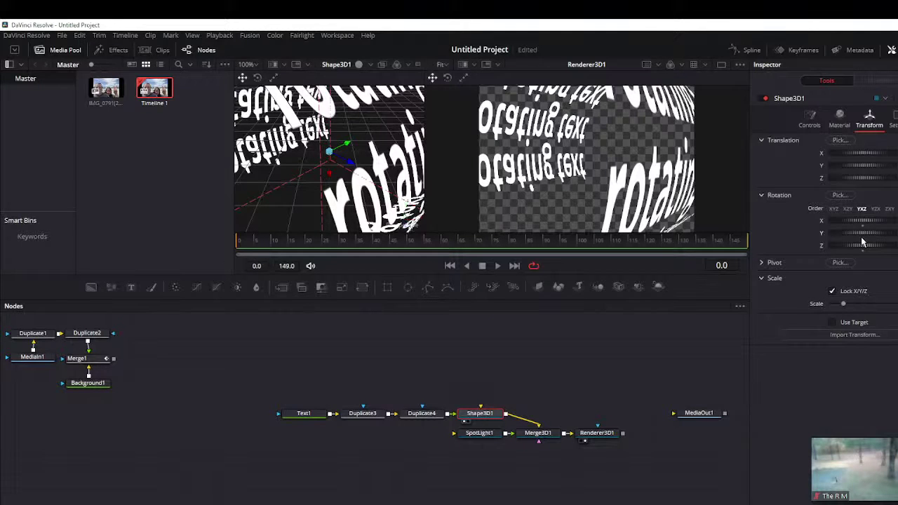
Step: Expand the Zoom meeting window to view it, then minimise it back to a thumbnail
{"action": "mouse_move", "coordinate": [852, 466]}
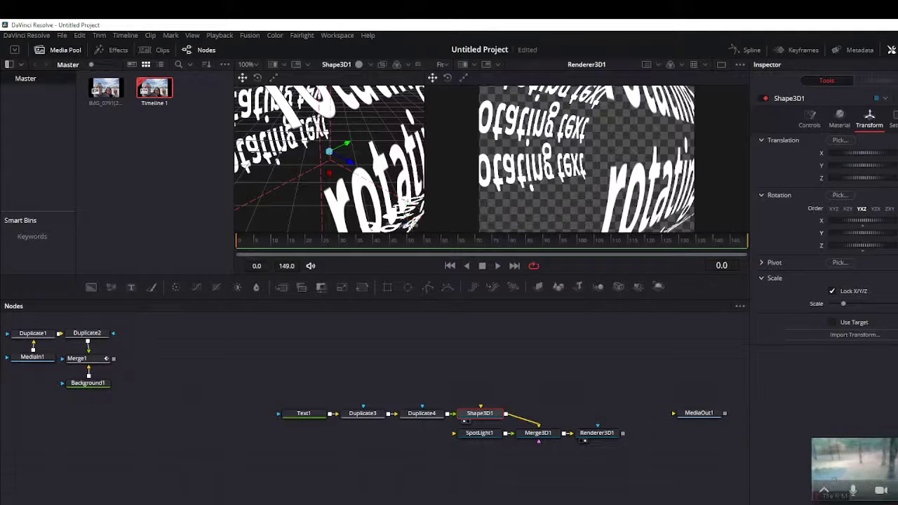
{"action": "left_click", "coordinate": [824, 489]}
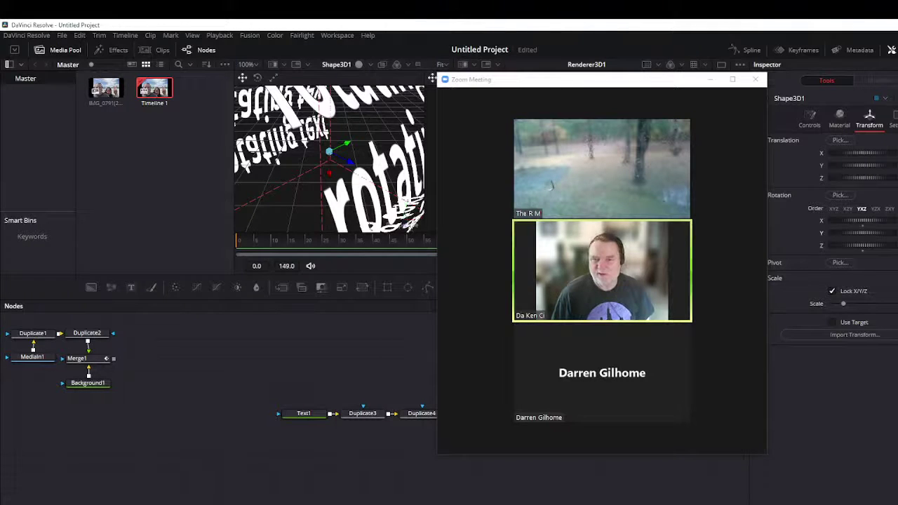
{"action": "left_click", "coordinate": [710, 80]}
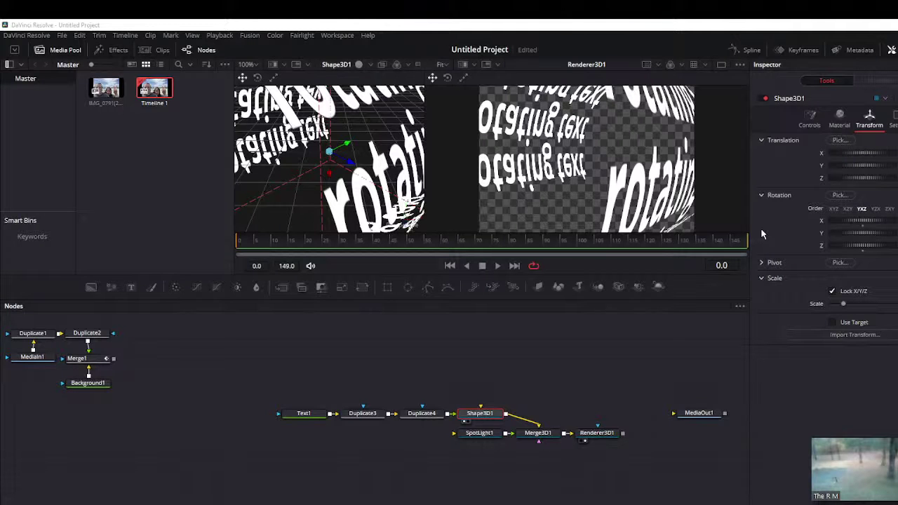
Step: Save the project, then review the Duplicate3 settings and Shape3D1's Controls tab
{"action": "key", "text": "ctrl+s"}
{"action": "left_click", "coordinate": [365, 414]}
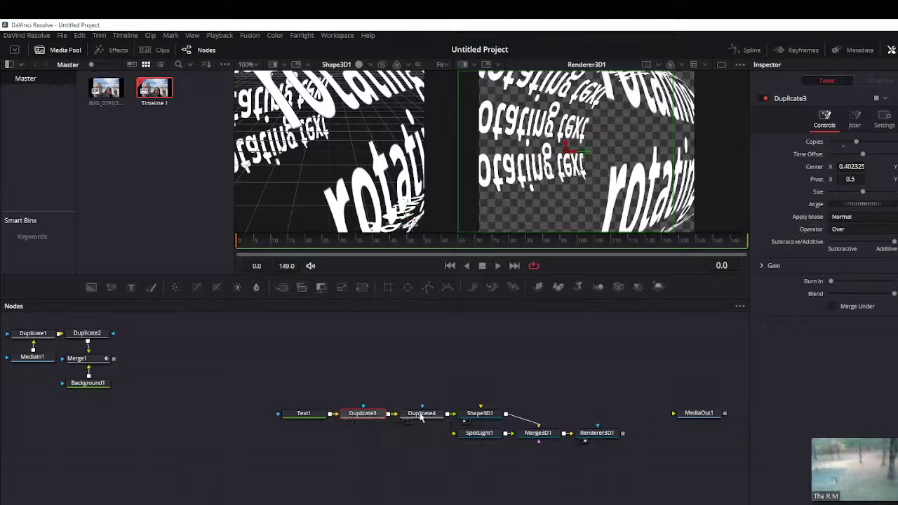
{"action": "left_click", "coordinate": [480, 414]}
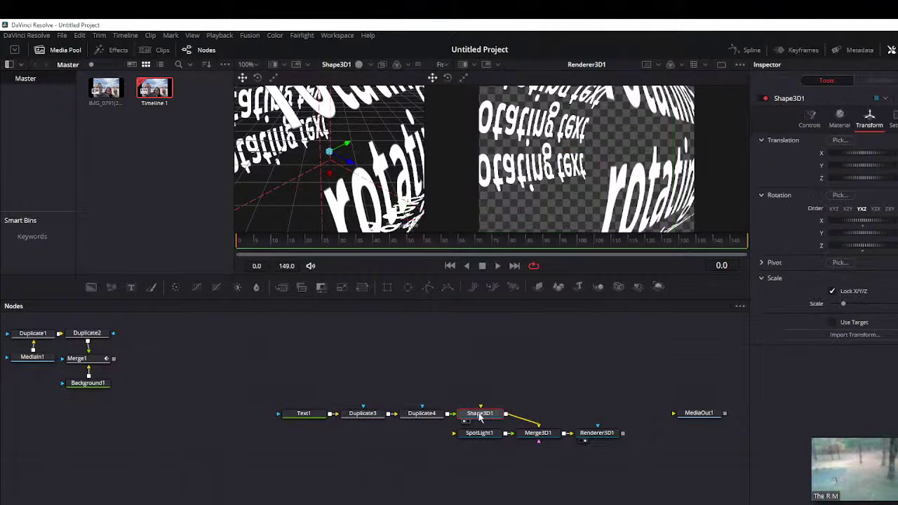
{"action": "left_click", "coordinate": [812, 115]}
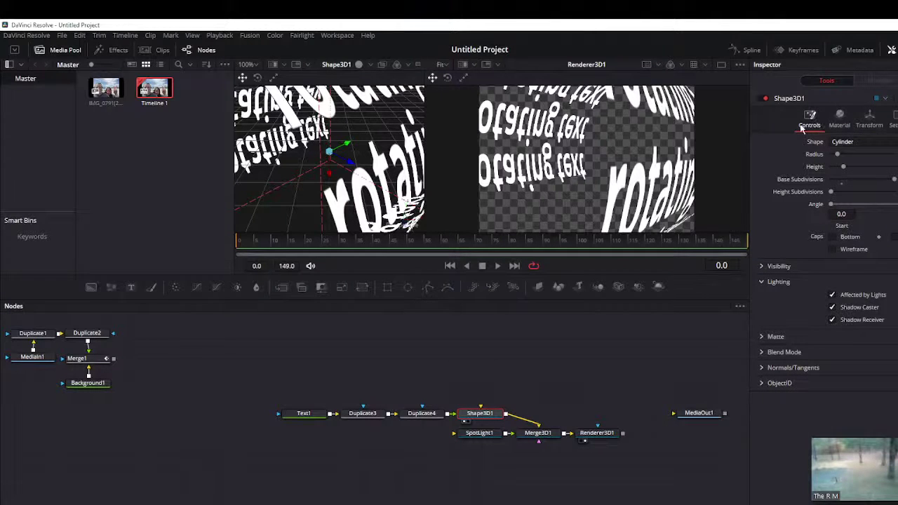
Step: In Text1's Text tab, enlarge the lettering, then shrink it back to the original size
{"action": "left_click", "coordinate": [303, 414]}
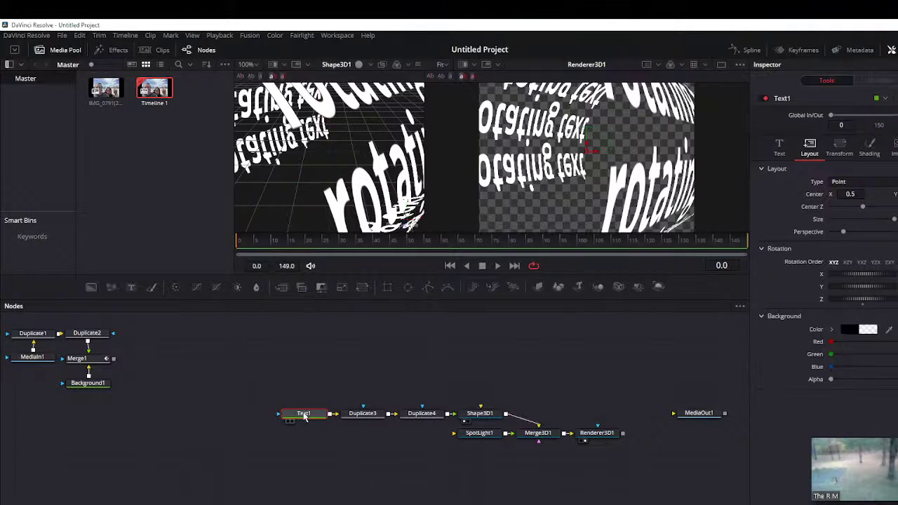
{"action": "left_click", "coordinate": [779, 145]}
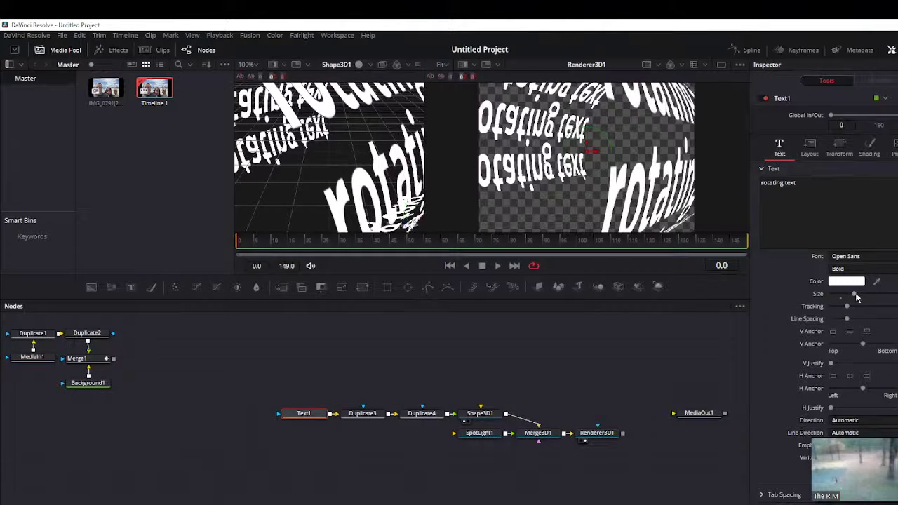
{"action": "mouse_move", "coordinate": [854, 296]}
{"action": "left_mouse_down"}
{"action": "mouse_move", "coordinate": [862, 298]}
{"action": "mouse_move", "coordinate": [847, 299]}
{"action": "left_mouse_up"}
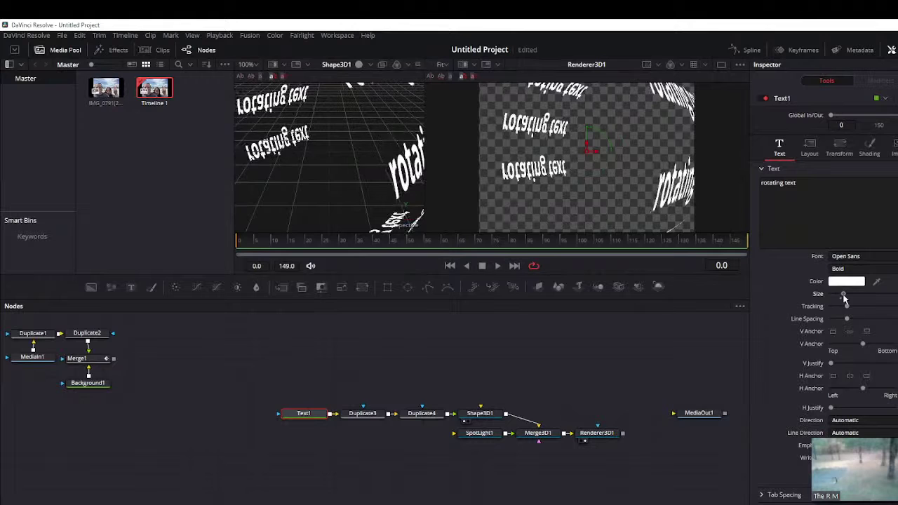
{"action": "left_click_drag", "start_coordinate": [854, 300], "coordinate": [843, 300]}
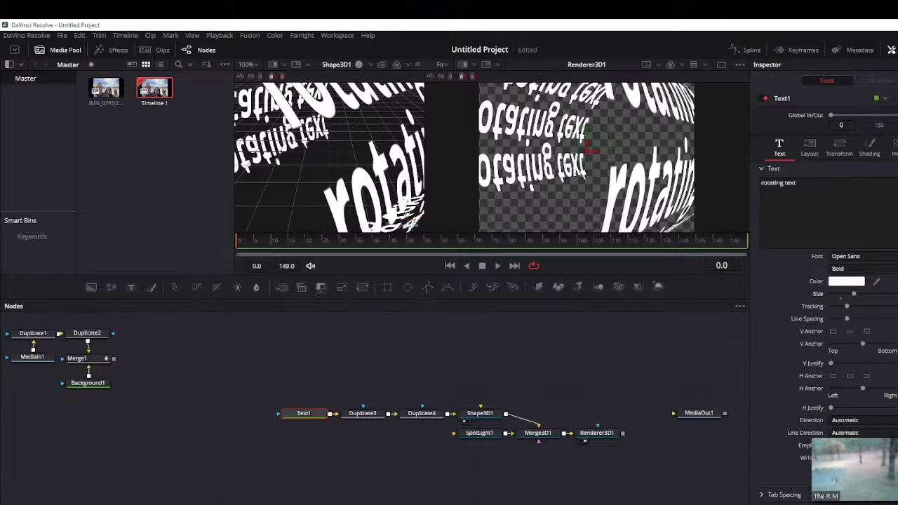
Step: Scrub the animation from frame 136 back to frame 0 and bring up Shape3D1
{"action": "left_click", "coordinate": [701, 242]}
{"action": "left_click_drag", "start_coordinate": [701, 242], "coordinate": [240, 248]}
{"action": "left_click", "coordinate": [481, 415]}
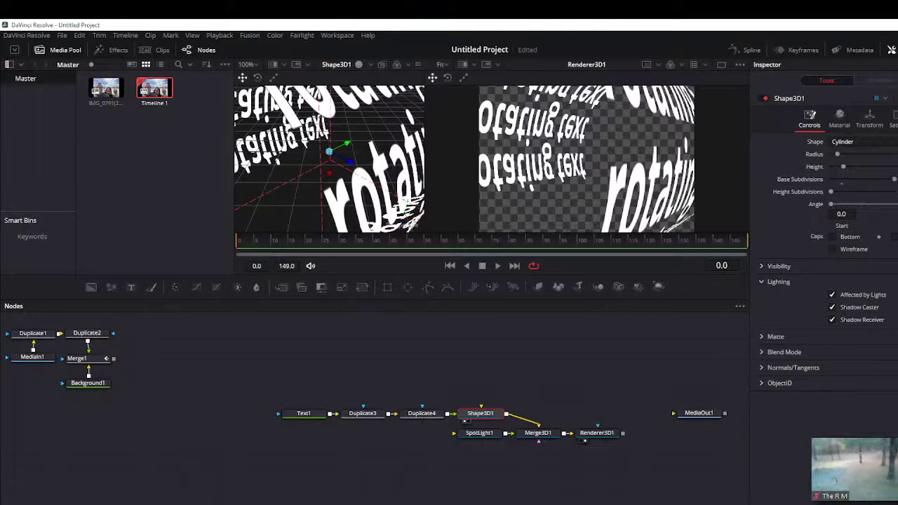
Step: Collapse the Lighting section in Shape3D1's Controls tab
{"action": "left_click", "coordinate": [762, 283]}
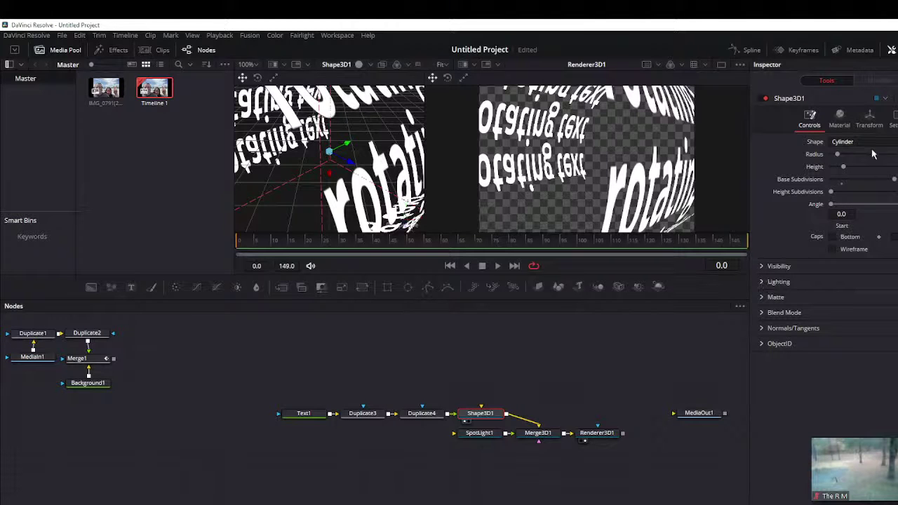
Step: Check frames 52 to 136, then rotate Shape3D1 around Y so 'rotating' faces forward
{"action": "left_click", "coordinate": [869, 118]}
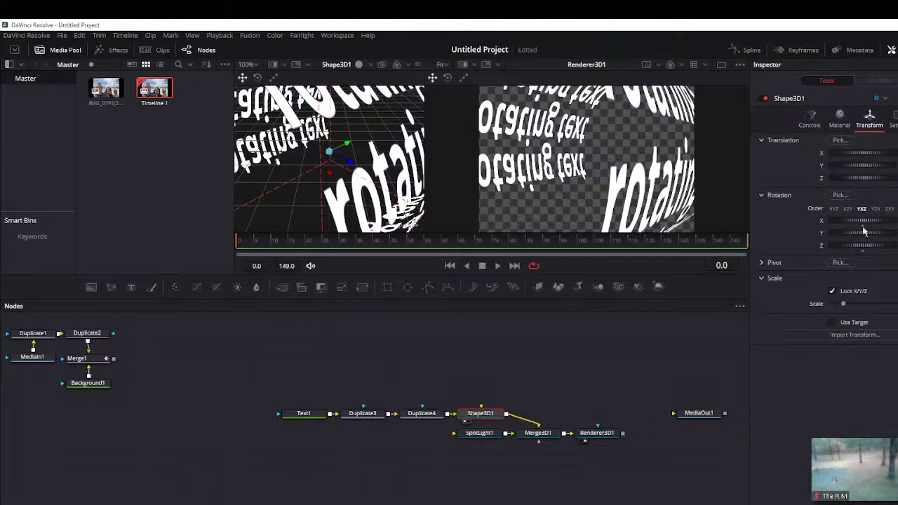
{"action": "left_click", "coordinate": [417, 247]}
{"action": "mouse_move", "coordinate": [416, 247]}
{"action": "left_mouse_down"}
{"action": "mouse_move", "coordinate": [504, 250]}
{"action": "mouse_move", "coordinate": [239, 250]}
{"action": "left_mouse_up"}
{"action": "left_click_drag", "start_coordinate": [235, 242], "coordinate": [749, 251]}
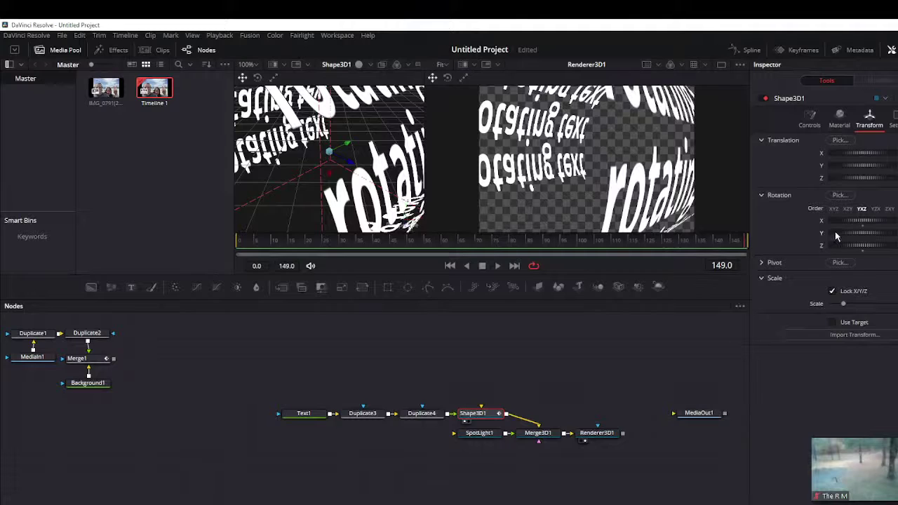
{"action": "left_click_drag", "start_coordinate": [836, 238], "coordinate": [856, 237]}
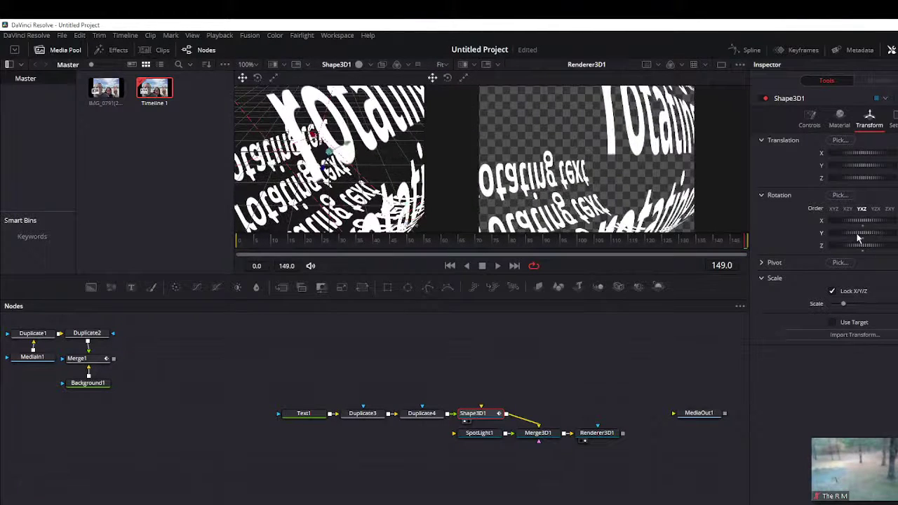
{"action": "left_click_drag", "start_coordinate": [856, 239], "coordinate": [860, 239]}
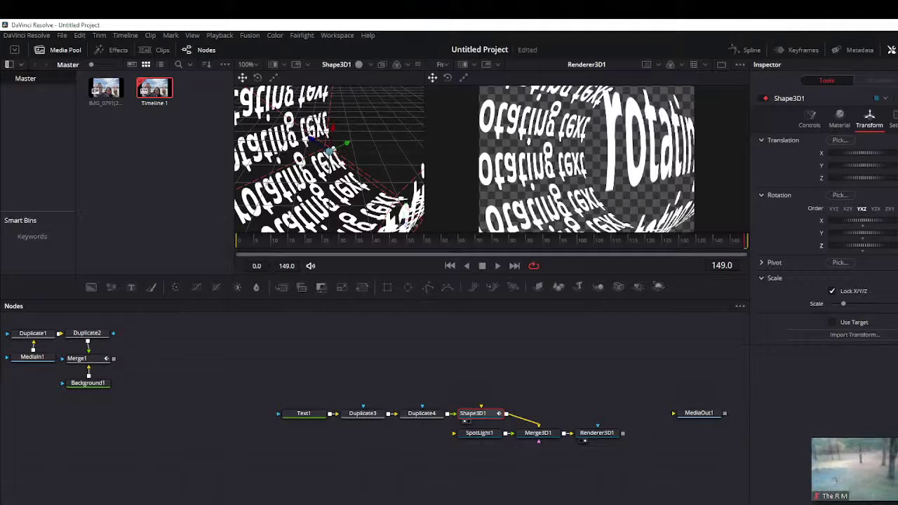
Step: Play the cylinder animation from the first frame and stop it at frame 23
{"action": "left_click", "coordinate": [449, 265]}
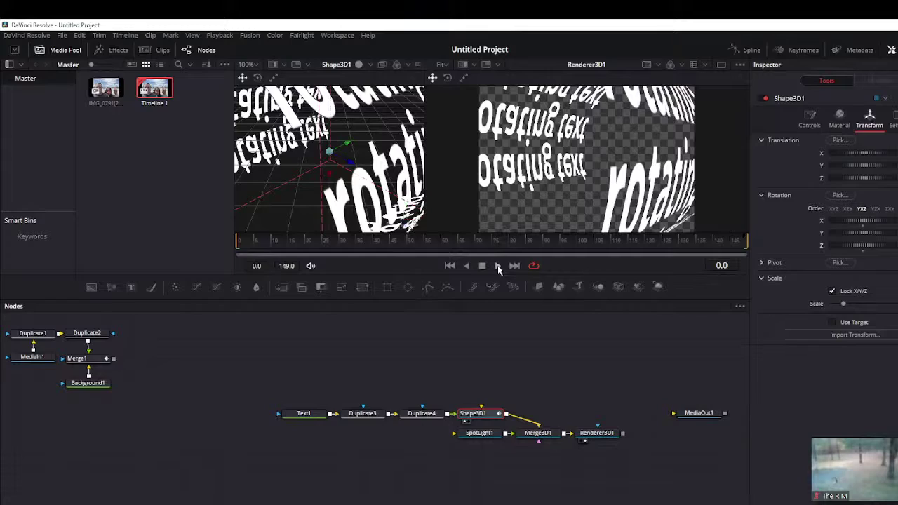
{"action": "left_click", "coordinate": [497, 265]}
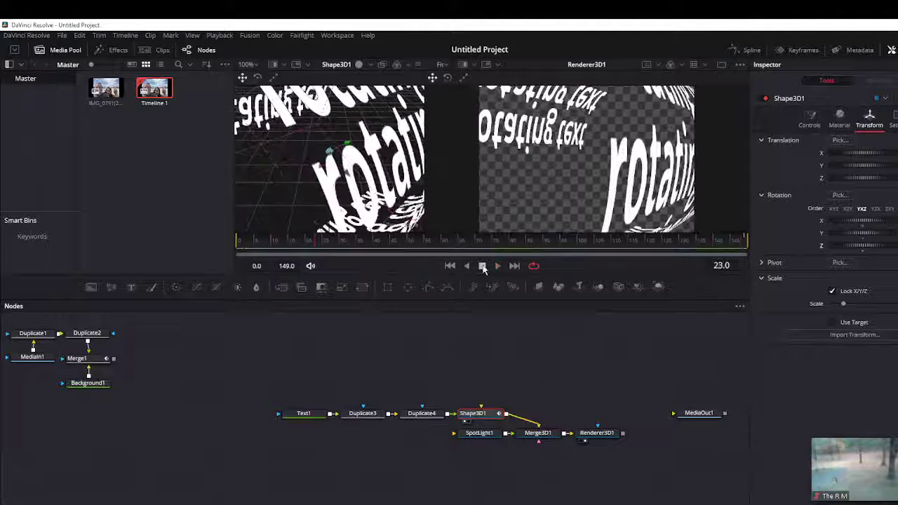
{"action": "left_click", "coordinate": [483, 266]}
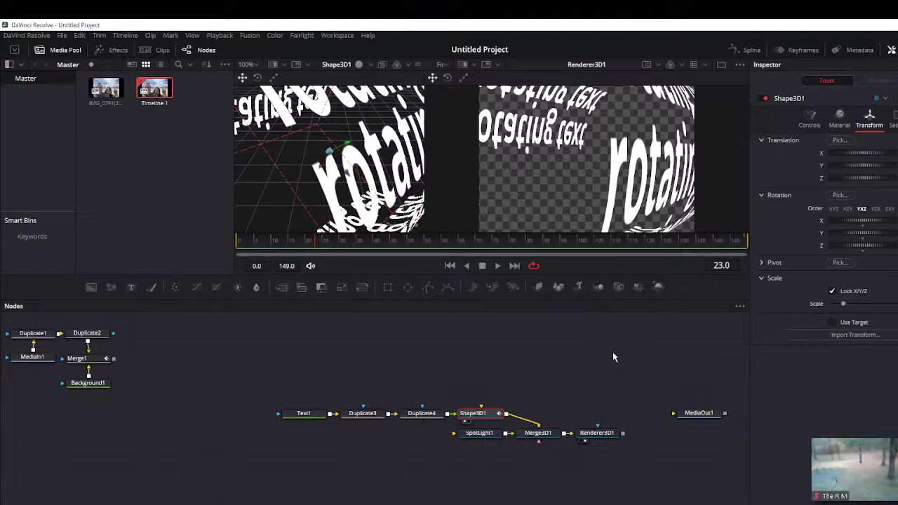
Step: Glance at Shape3D1's Material tab, hide Zoom, and load Text1's 'rotating text' settings
{"action": "left_click", "coordinate": [839, 121]}
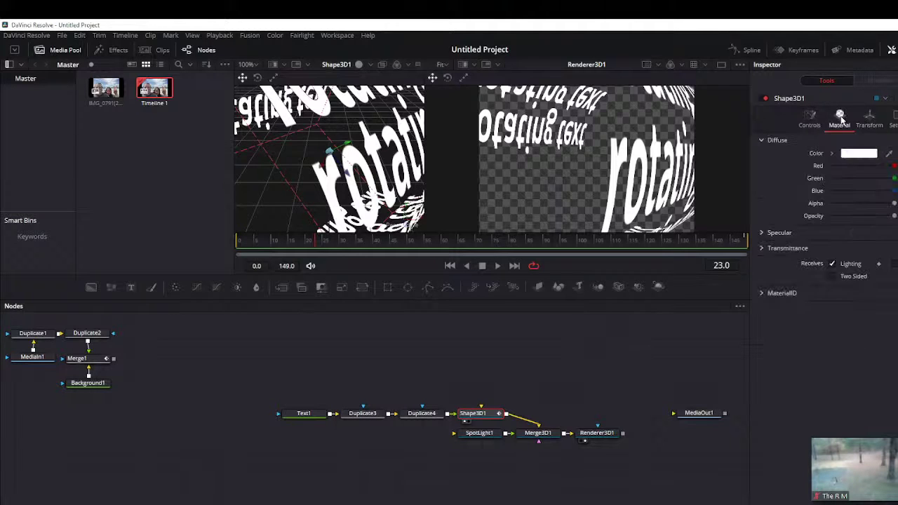
{"action": "left_click", "coordinate": [809, 119]}
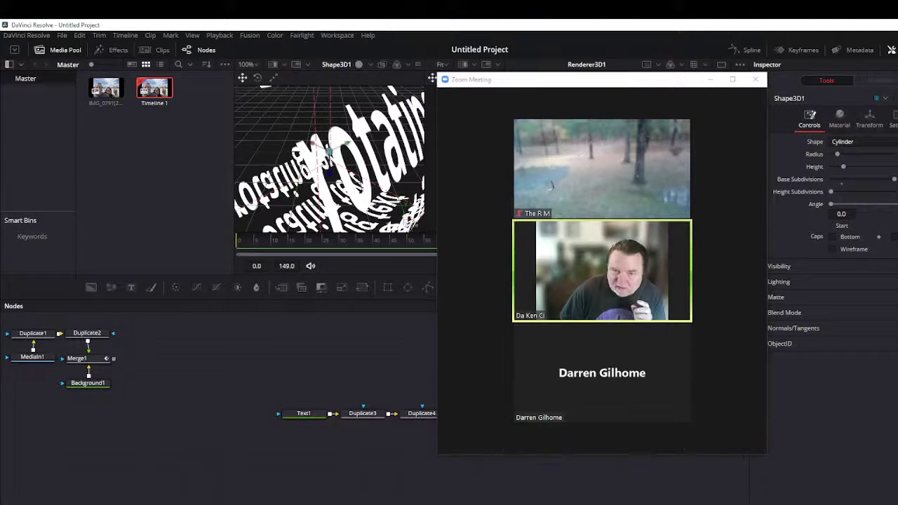
{"action": "left_click", "coordinate": [710, 79]}
{"action": "left_click", "coordinate": [491, 414]}
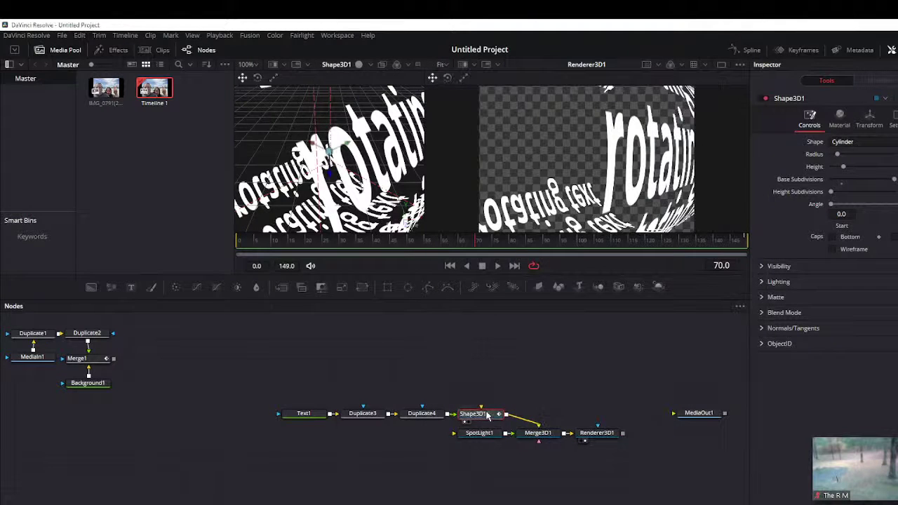
{"action": "left_click", "coordinate": [869, 119]}
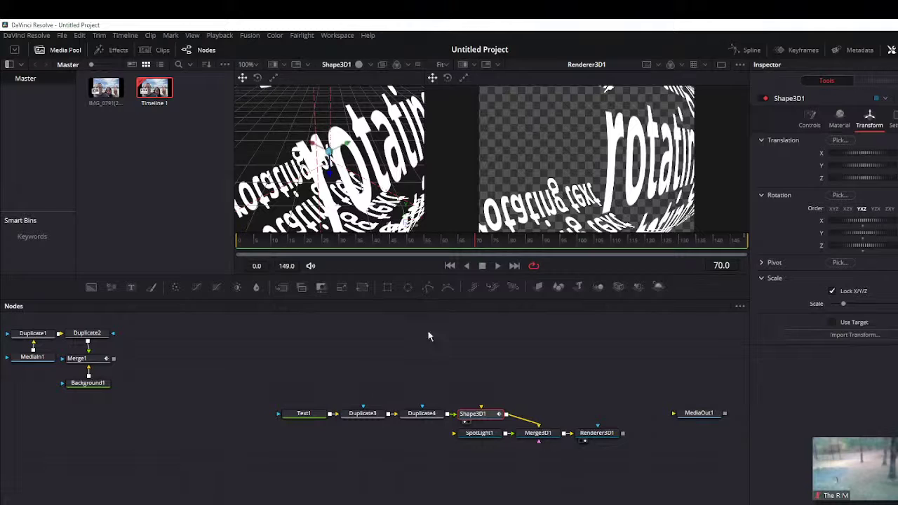
{"action": "left_click", "coordinate": [307, 415]}
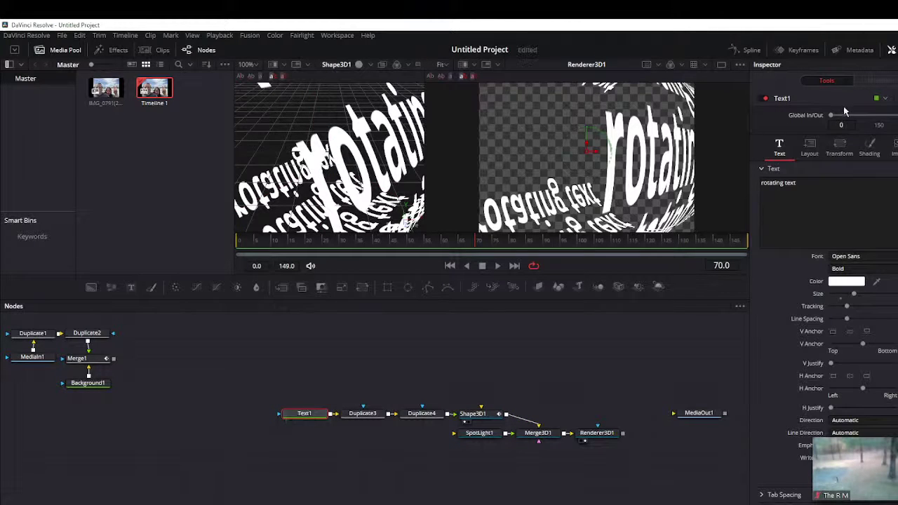
{"action": "left_click_drag", "start_coordinate": [832, 117], "coordinate": [816, 125]}
{"action": "left_click", "coordinate": [810, 147]}
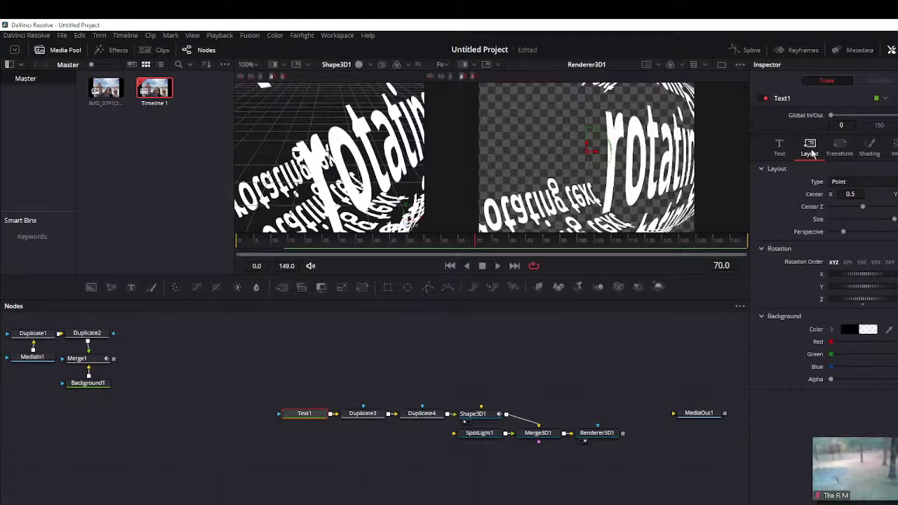
{"action": "left_click", "coordinate": [841, 150]}
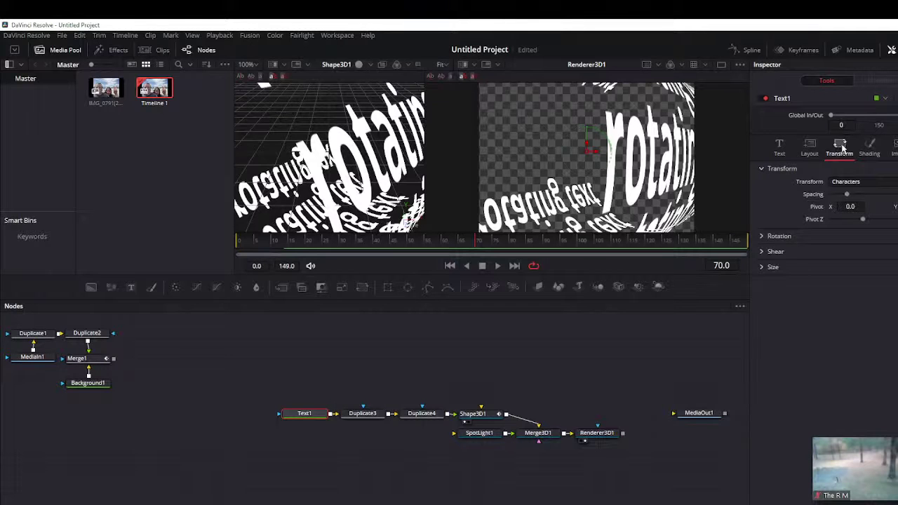
{"action": "left_click", "coordinate": [783, 152]}
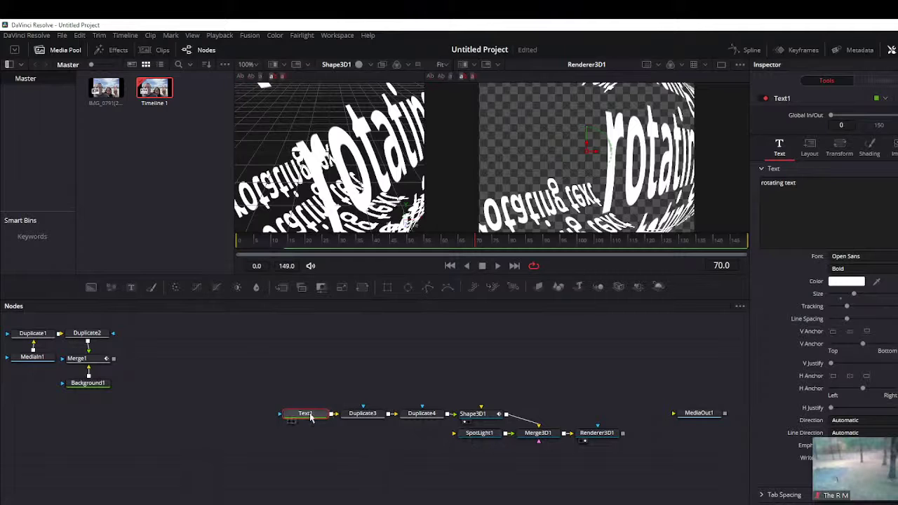
Step: Show Text1 in the left viewer and set its font to MS Gothic
{"action": "key", "text": "1"}
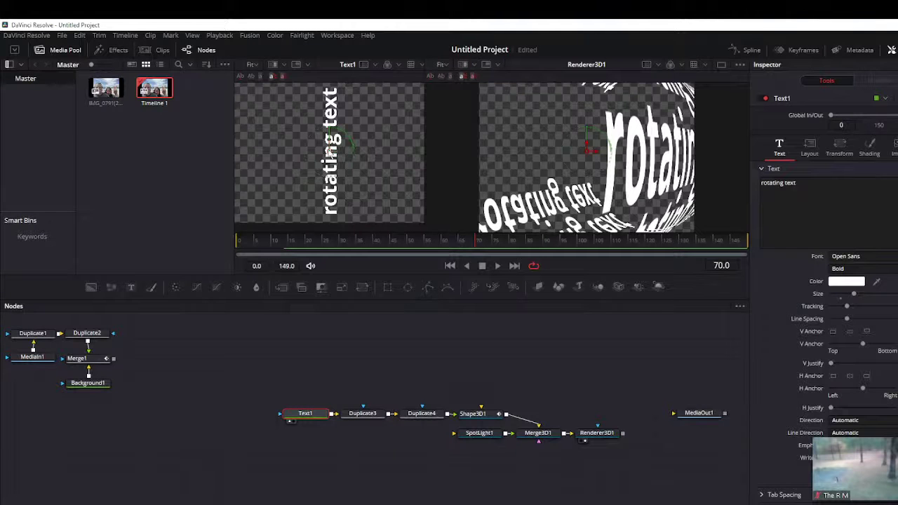
{"action": "mouse_move", "coordinate": [329, 148]}
{"action": "left_mouse_down"}
{"action": "mouse_move", "coordinate": [339, 158]}
{"action": "mouse_move", "coordinate": [324, 160]}
{"action": "mouse_move", "coordinate": [331, 155]}
{"action": "left_mouse_up"}
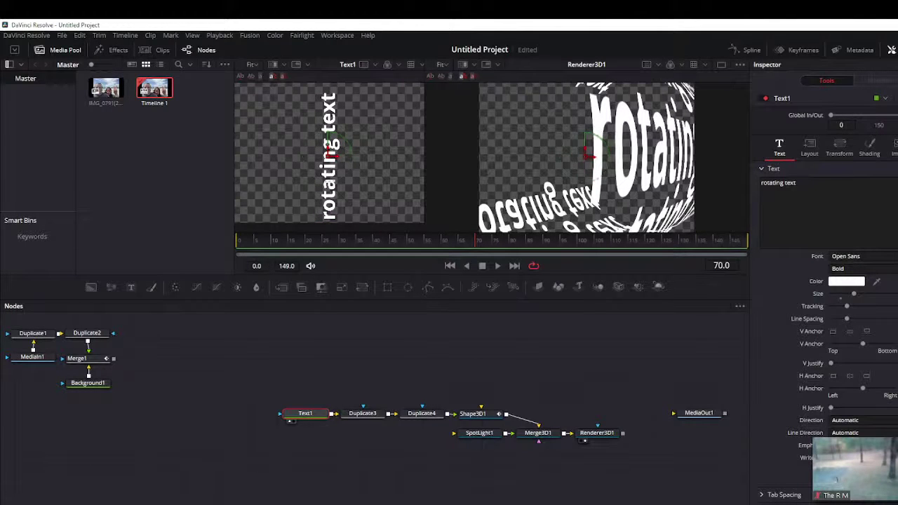
{"action": "left_click", "coordinate": [890, 257]}
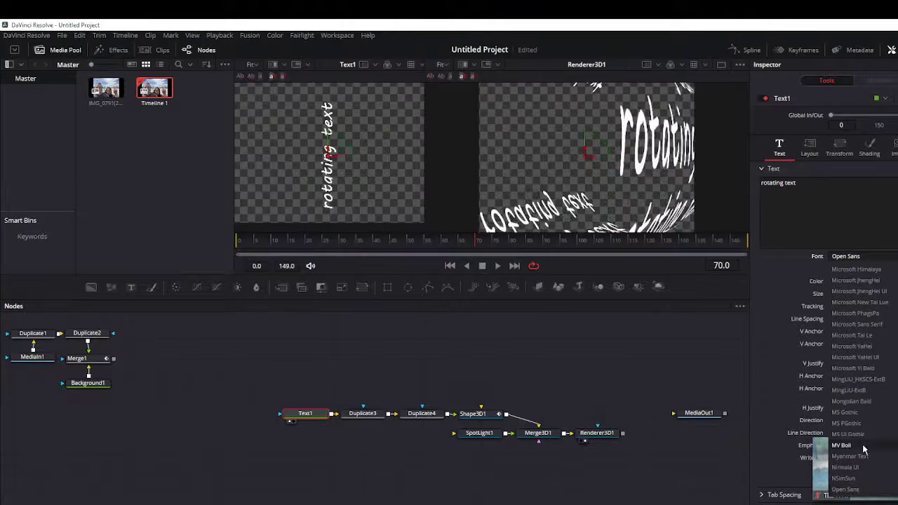
{"action": "left_click", "coordinate": [845, 412]}
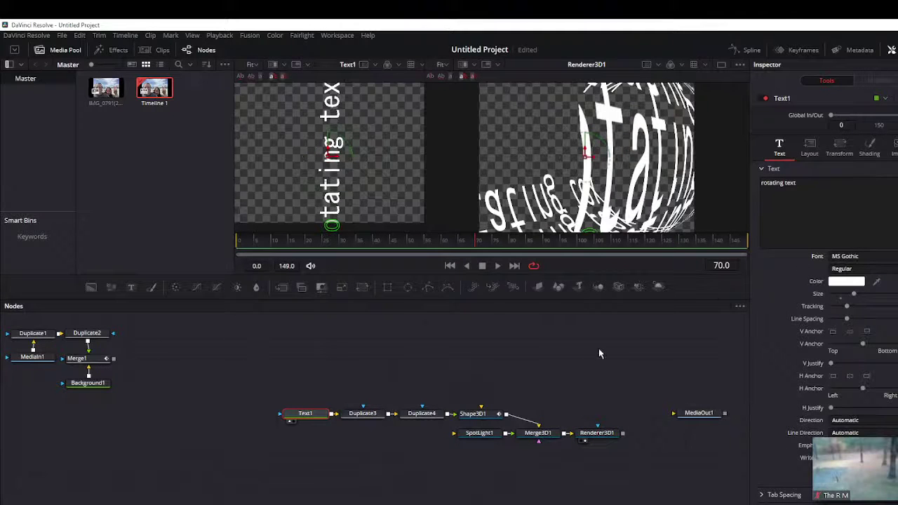
Step: Play the rotating text animation from the first frame, then return to frame 0
{"action": "left_click", "coordinate": [450, 266]}
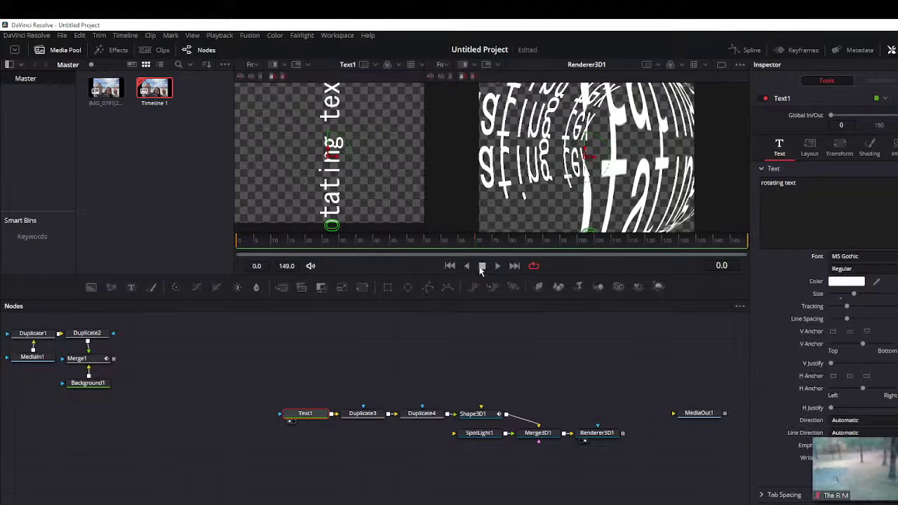
{"action": "left_click", "coordinate": [497, 266]}
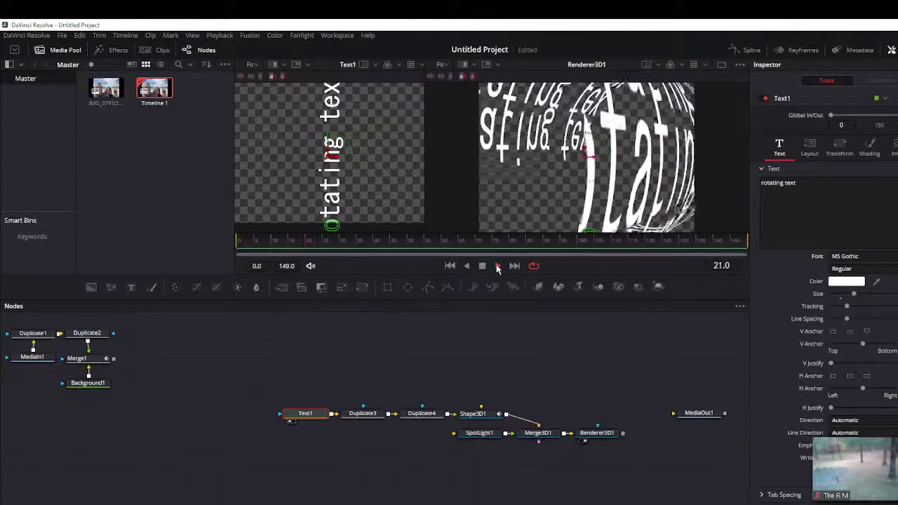
{"action": "left_click", "coordinate": [450, 266]}
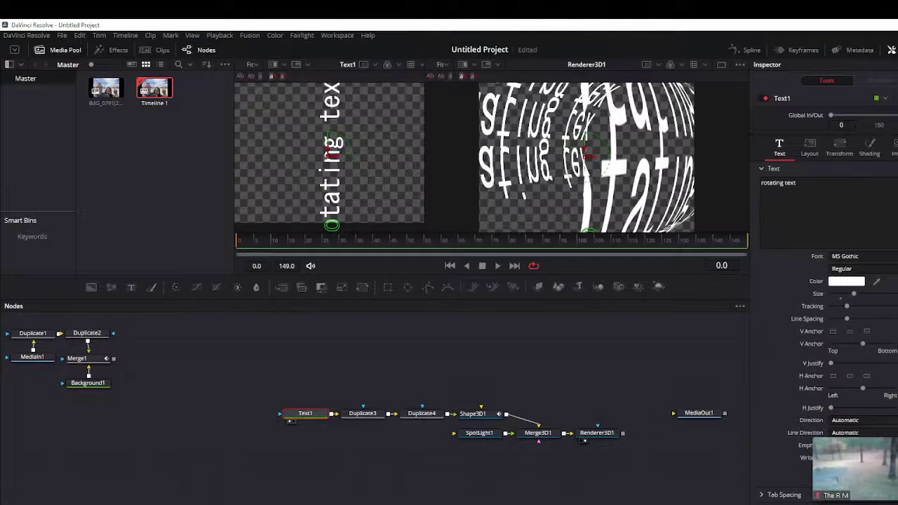
Step: Set the rotating text colour to blue
{"action": "left_click", "coordinate": [846, 281]}
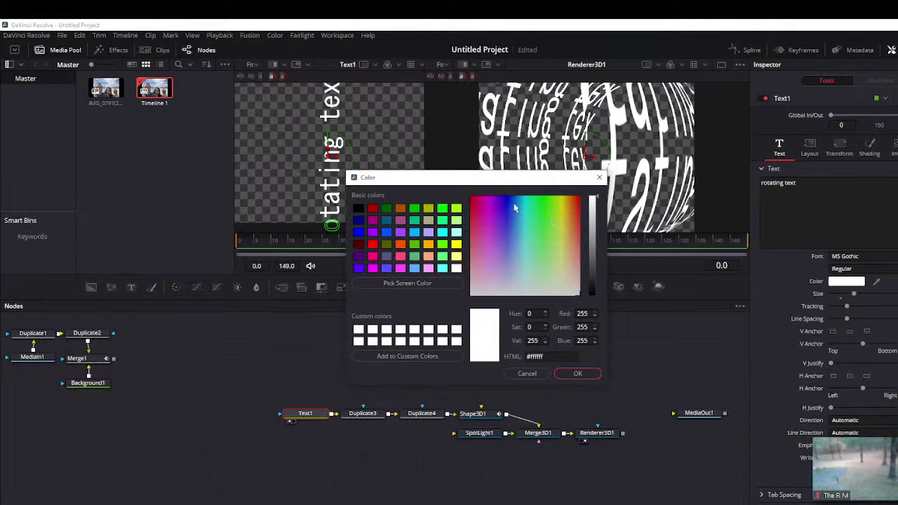
{"action": "left_click", "coordinate": [515, 205]}
{"action": "left_click", "coordinate": [580, 375]}
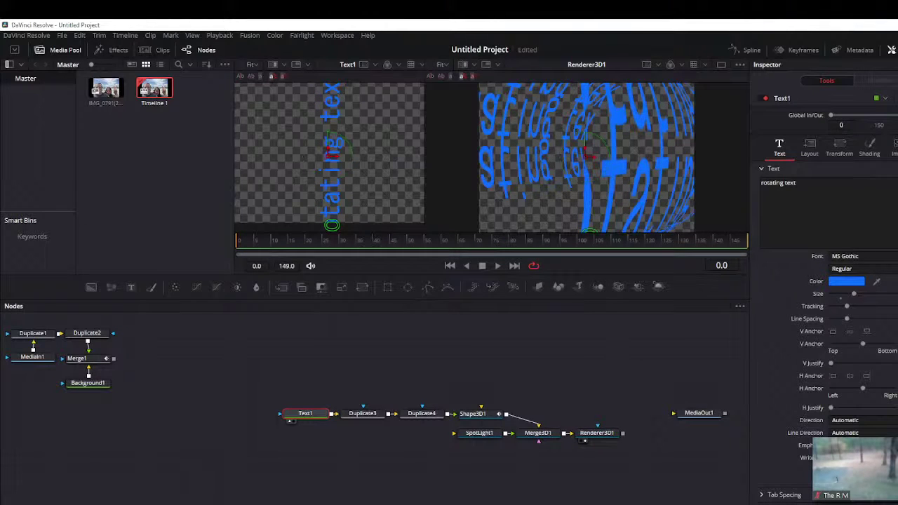
Step: Adjust Text1's Size slider down and up, ending at a large text size
{"action": "left_click", "coordinate": [872, 269]}
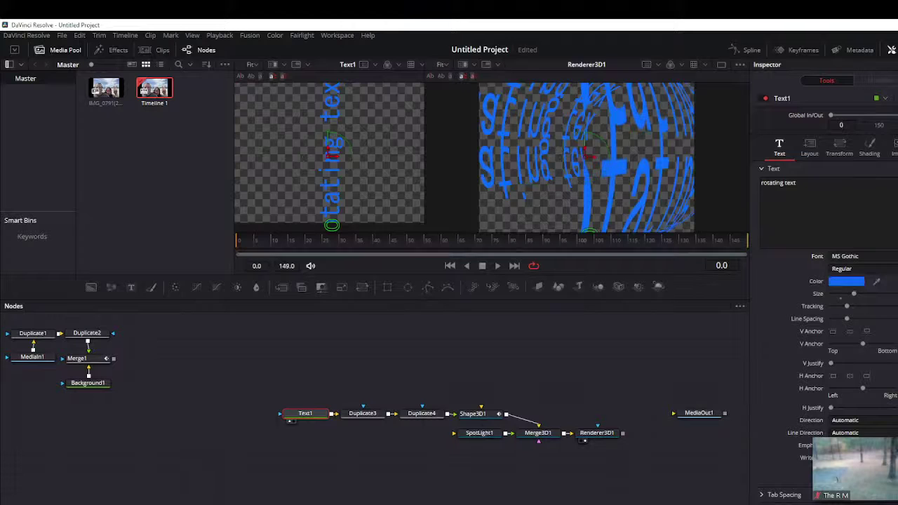
{"action": "left_click", "coordinate": [853, 281]}
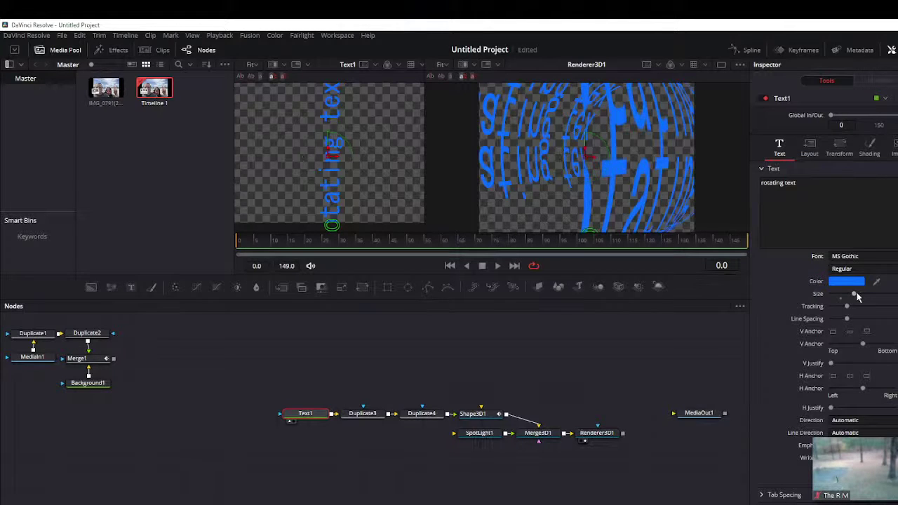
{"action": "left_click_drag", "start_coordinate": [854, 294], "coordinate": [846, 294]}
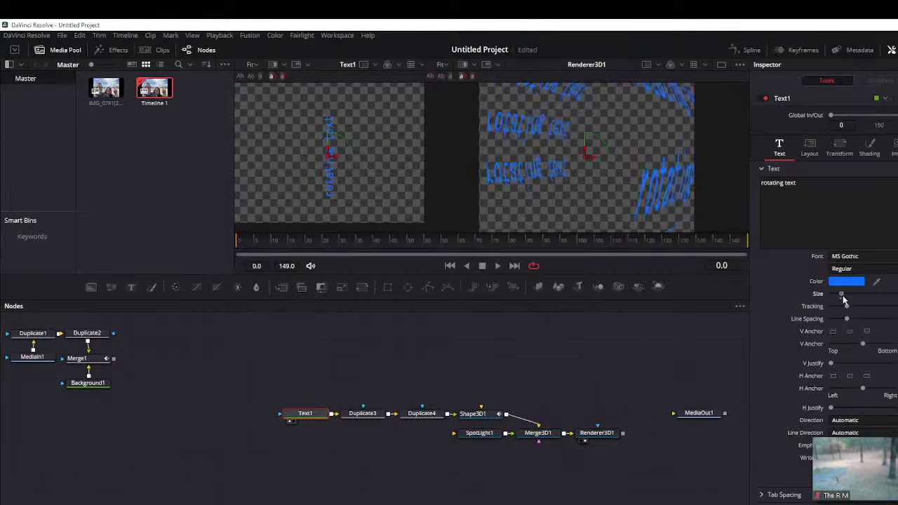
{"action": "mouse_move", "coordinate": [847, 297]}
{"action": "left_mouse_down"}
{"action": "mouse_move", "coordinate": [856, 298]}
{"action": "mouse_move", "coordinate": [846, 298]}
{"action": "left_mouse_up"}
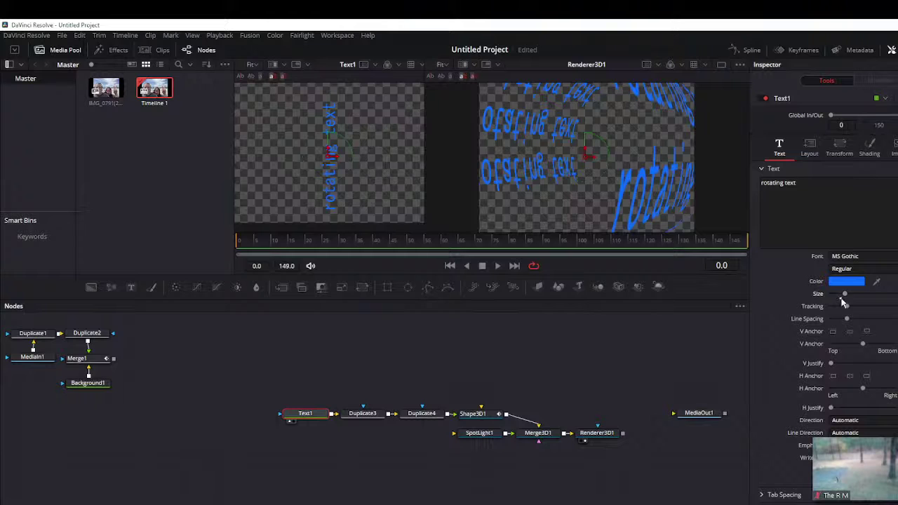
{"action": "left_click_drag", "start_coordinate": [844, 298], "coordinate": [840, 299]}
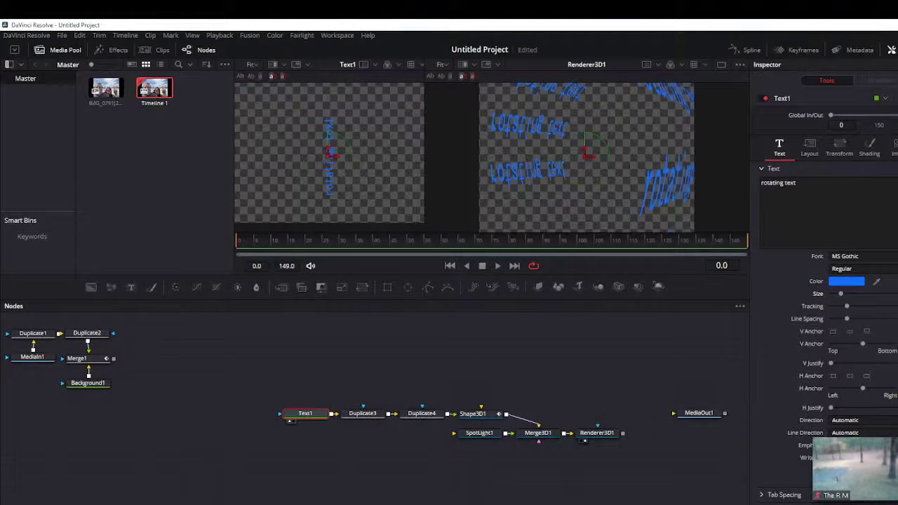
{"action": "left_click_drag", "start_coordinate": [840, 294], "coordinate": [854, 293]}
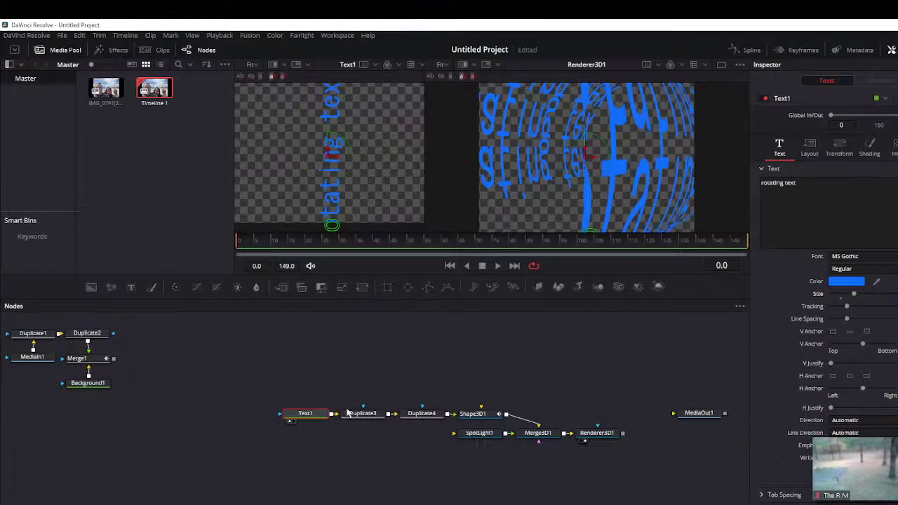
Step: Lower the Duplicate3 node's Size to shrink the duplicated text copies
{"action": "right_click", "coordinate": [300, 417]}
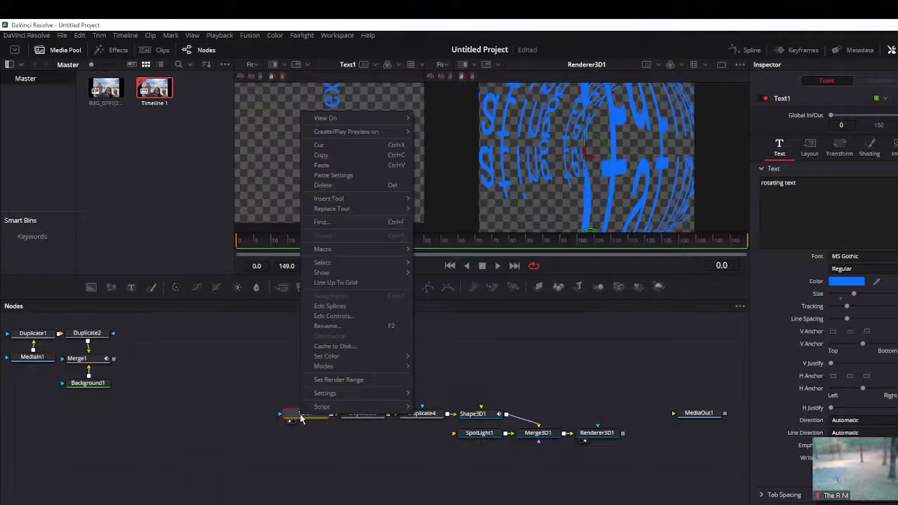
{"action": "left_click", "coordinate": [267, 393]}
{"action": "left_click", "coordinate": [362, 416]}
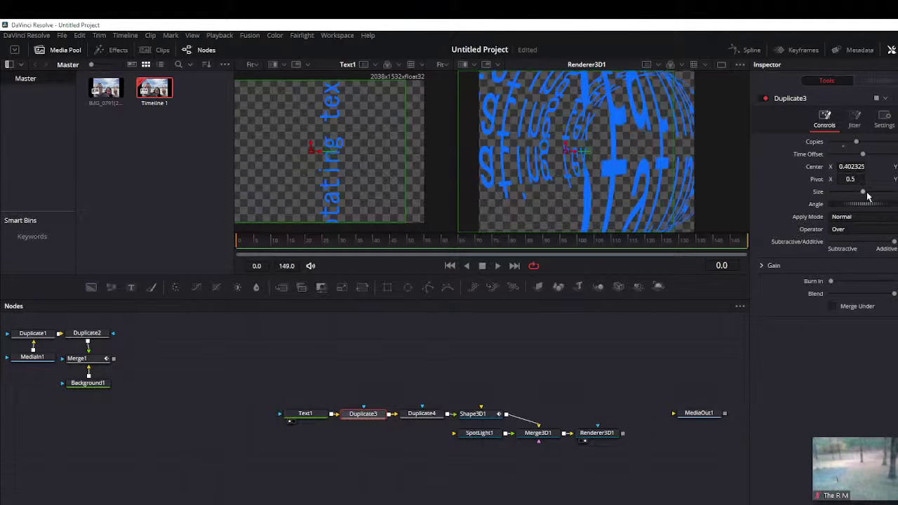
{"action": "mouse_move", "coordinate": [864, 194]}
{"action": "left_mouse_down"}
{"action": "mouse_move", "coordinate": [855, 196]}
{"action": "mouse_move", "coordinate": [867, 193]}
{"action": "left_mouse_up"}
Step: Review the Duplicate4 and Shape3D1 cylinder controls, then switch to the Edit page
{"action": "left_click", "coordinate": [423, 415]}
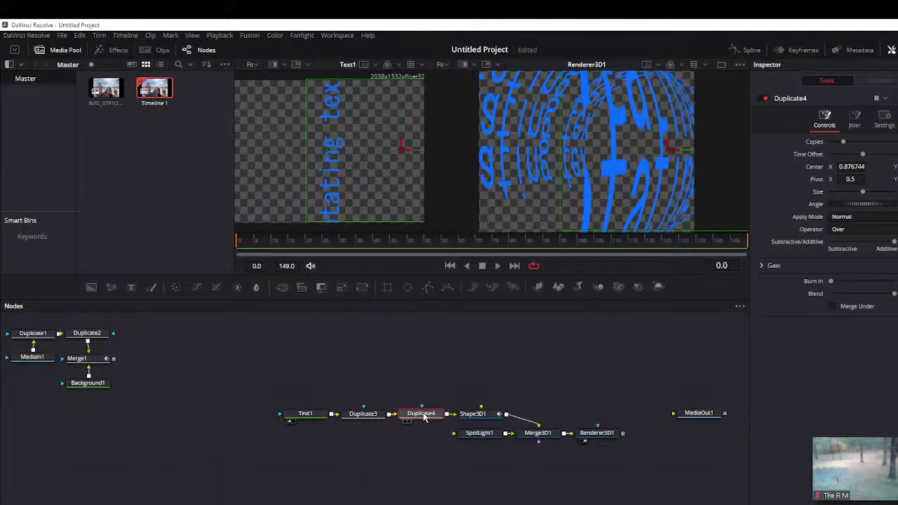
{"action": "left_click", "coordinate": [479, 414]}
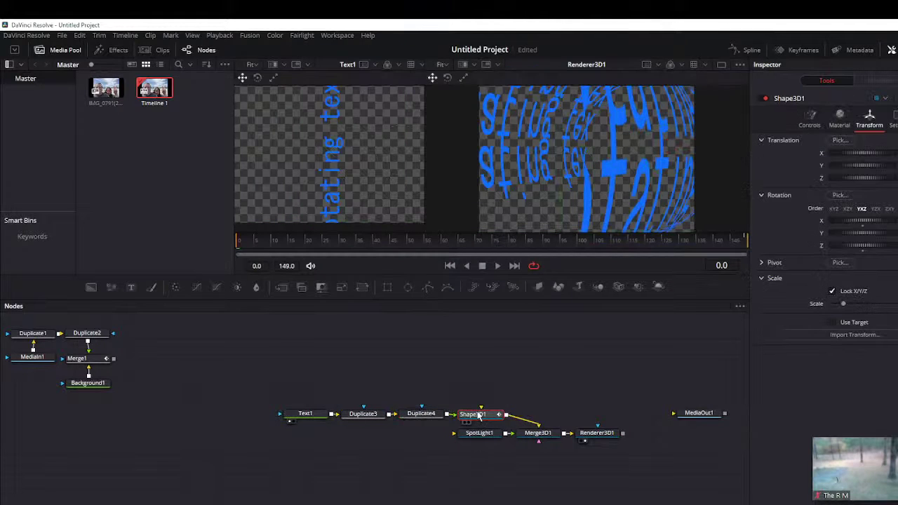
{"action": "left_click", "coordinate": [809, 119]}
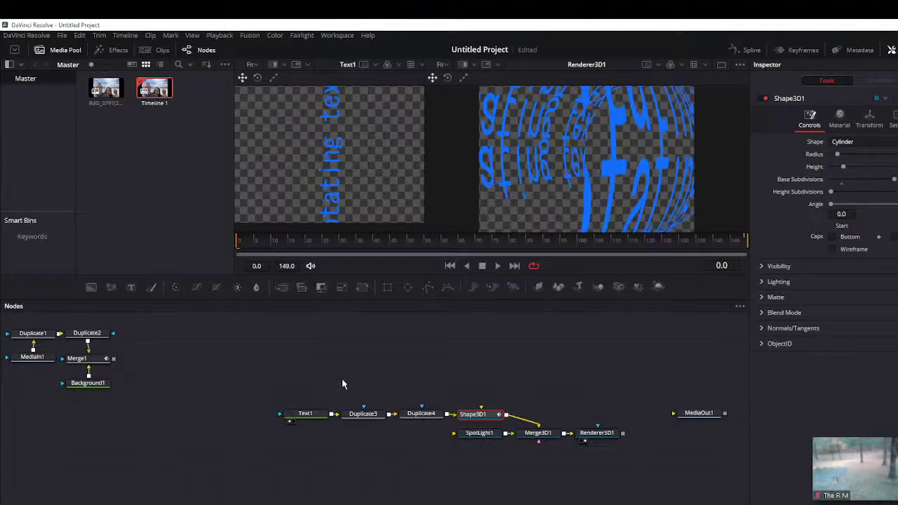
{"action": "left_click", "coordinate": [408, 491]}
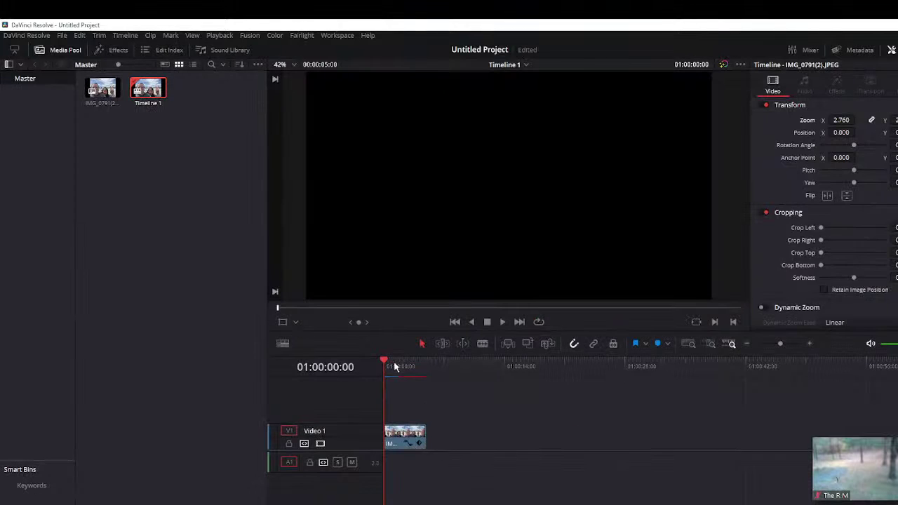
Step: Scrub the Timeline 1 image clip, then return to the Fusion page with Shift+5
{"action": "mouse_move", "coordinate": [387, 359]}
{"action": "left_mouse_down"}
{"action": "mouse_move", "coordinate": [378, 365]}
{"action": "mouse_move", "coordinate": [393, 374]}
{"action": "left_mouse_up"}
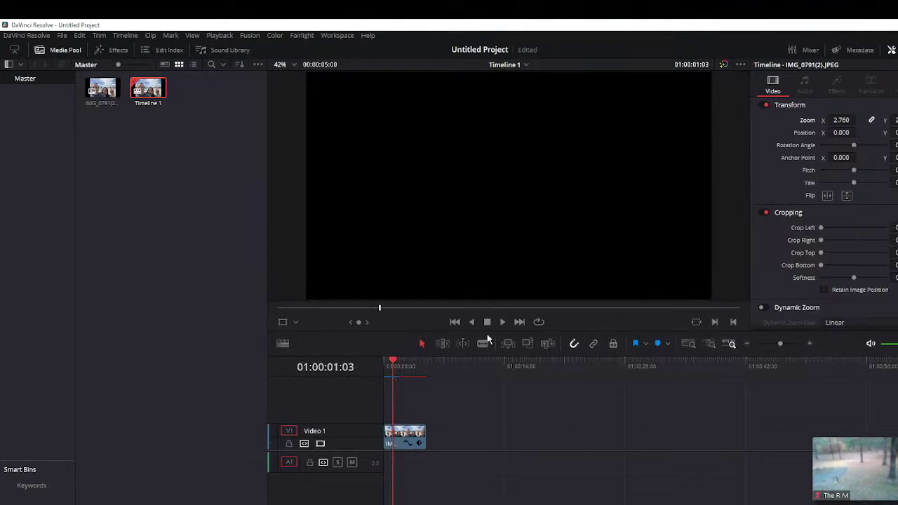
{"action": "key", "text": "shift+5"}
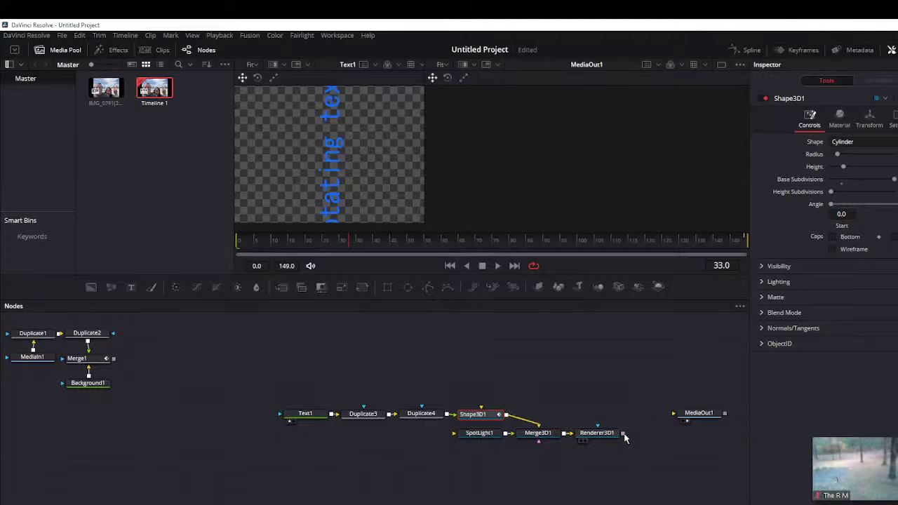
Step: Connect Renderer3D1's output to MediaOut1, then play and stop the animation
{"action": "left_click_drag", "start_coordinate": [623, 432], "coordinate": [691, 418]}
{"action": "key", "text": "space"}
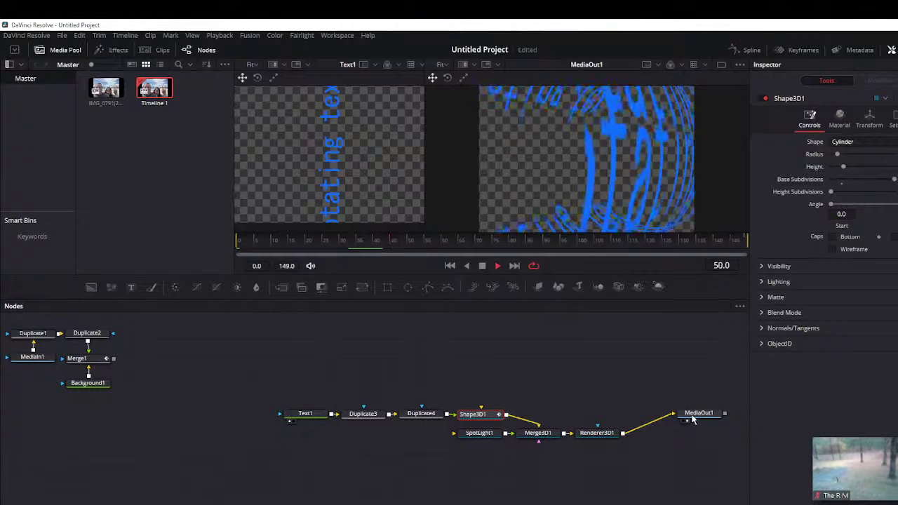
{"action": "left_click", "coordinate": [481, 266]}
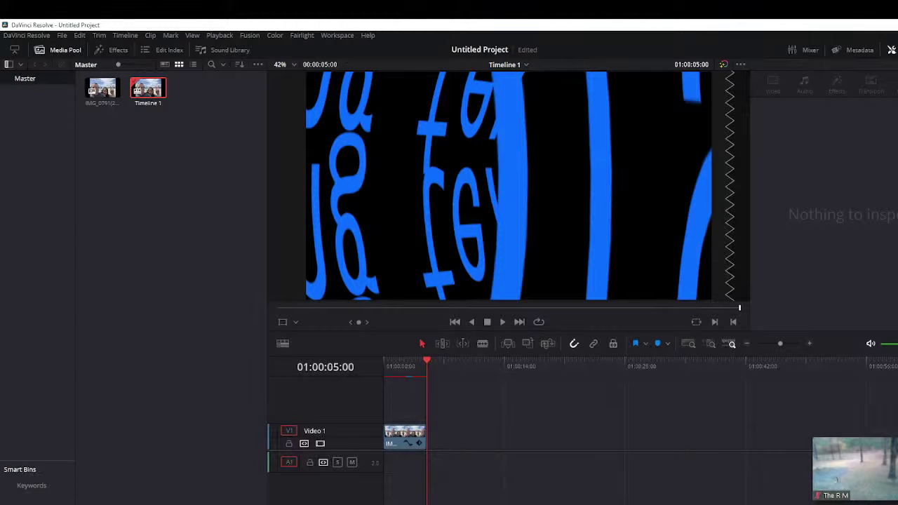
Step: Extend the Video 1 clip's right edge out to 00:00:20:18
{"action": "left_click_drag", "start_coordinate": [428, 361], "coordinate": [384, 366]}
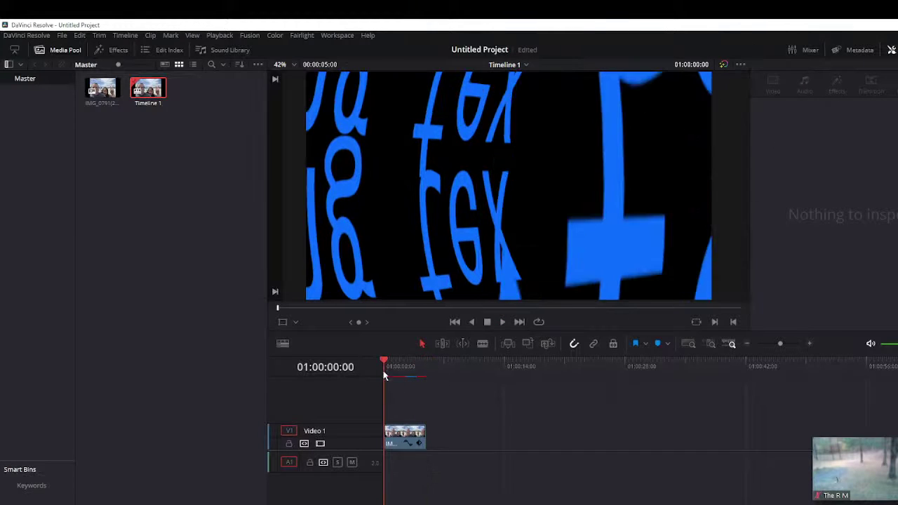
{"action": "left_click", "coordinate": [414, 436]}
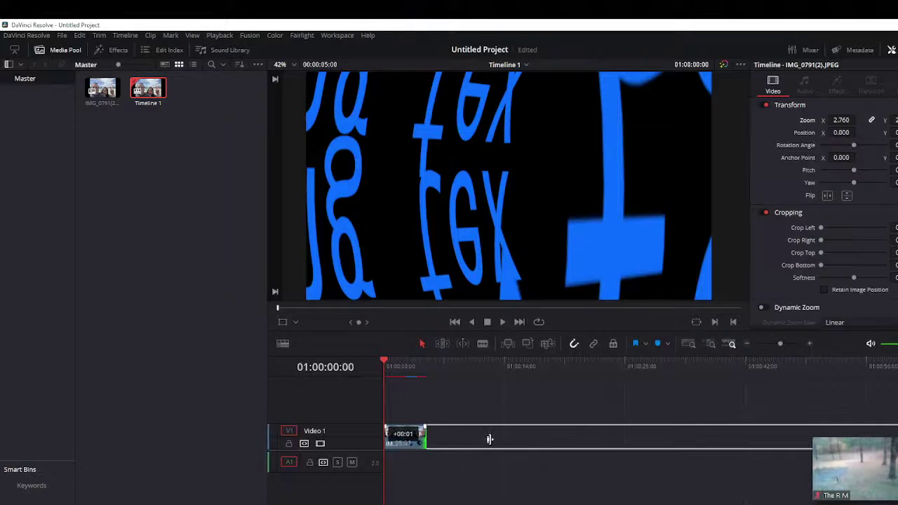
{"action": "left_click_drag", "start_coordinate": [423, 437], "coordinate": [559, 437]}
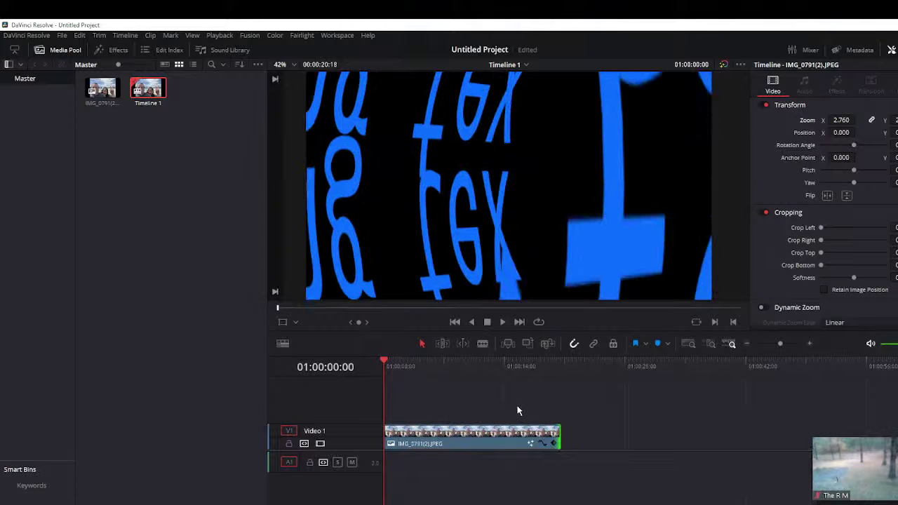
Step: Play and stop the lengthened clip, then return to the Fusion page
{"action": "key", "text": "space"}
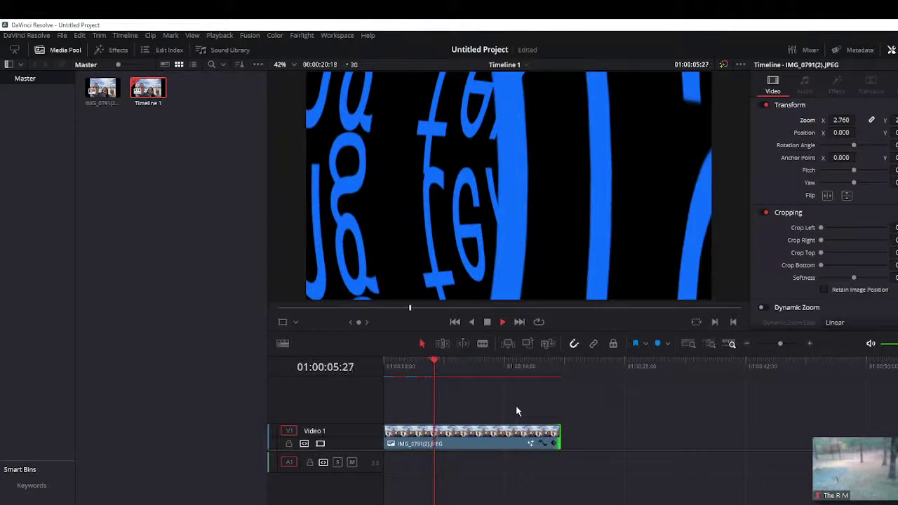
{"action": "key", "text": "space"}
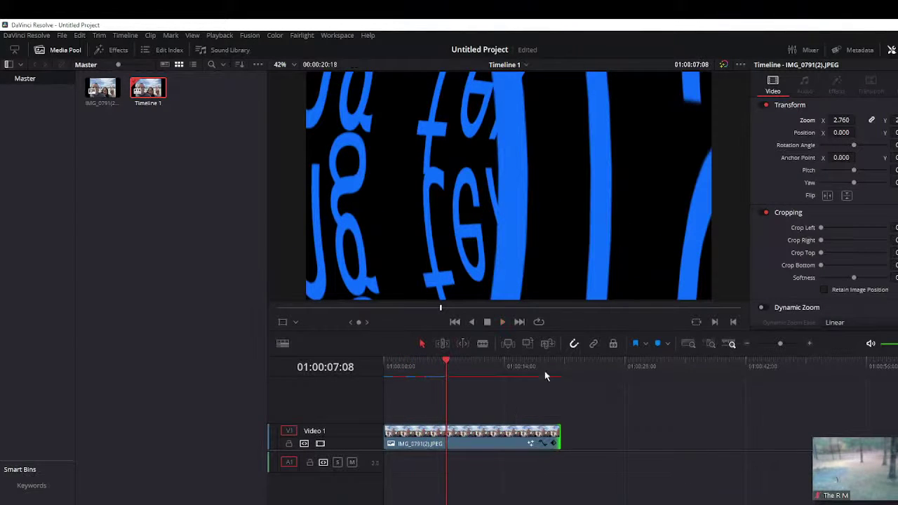
{"action": "left_click", "coordinate": [487, 322]}
{"action": "key", "text": "shift+5"}
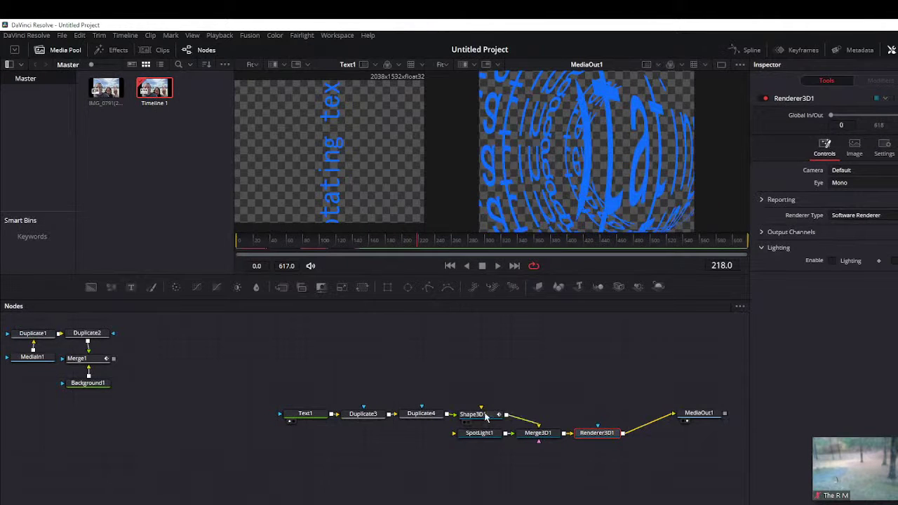
Step: View Shape3D1 and lower its Base Subdivisions value
{"action": "left_click", "coordinate": [486, 417]}
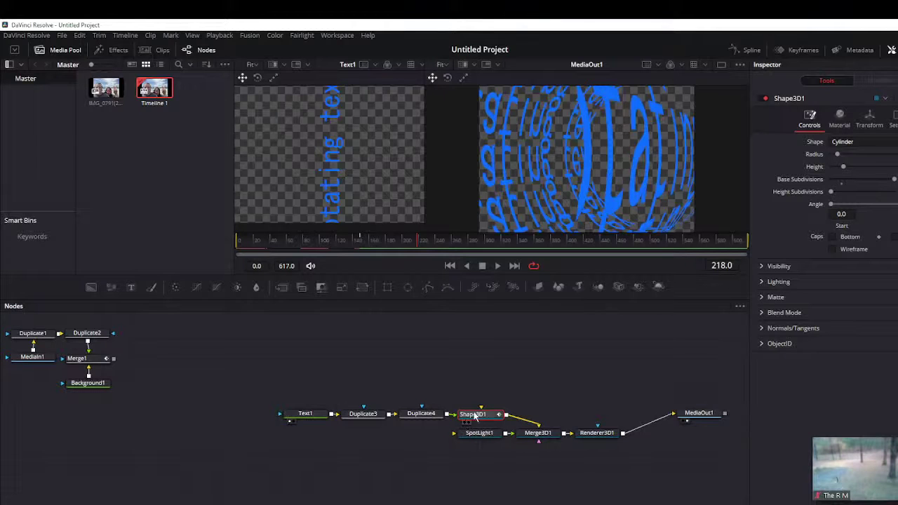
{"action": "key", "text": "1"}
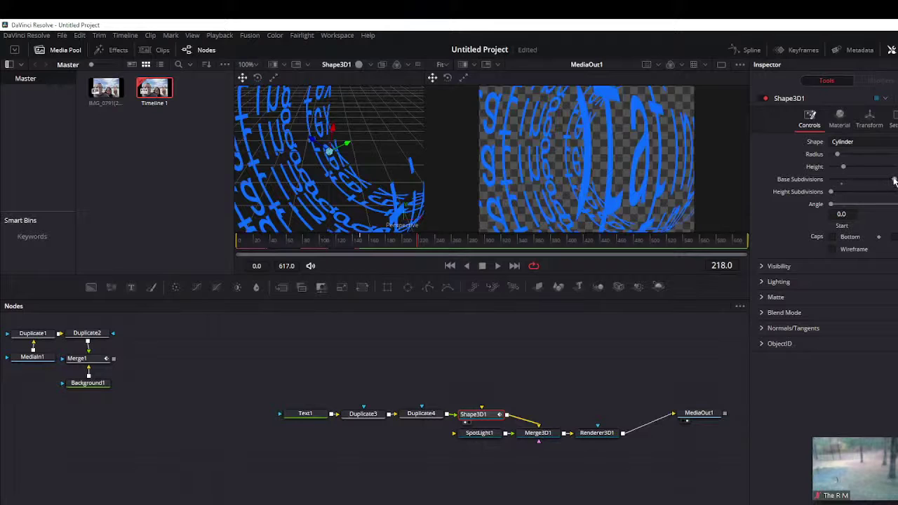
{"action": "left_click_drag", "start_coordinate": [894, 181], "coordinate": [863, 185]}
Step: Play the cylinder animation from frame 0, stop it, and return to frame 0
{"action": "left_click", "coordinate": [452, 266]}
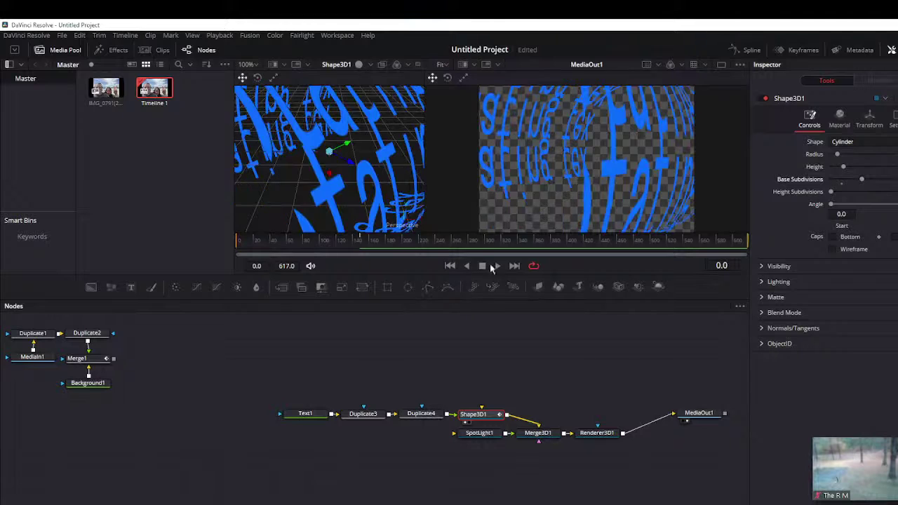
{"action": "left_click", "coordinate": [497, 266]}
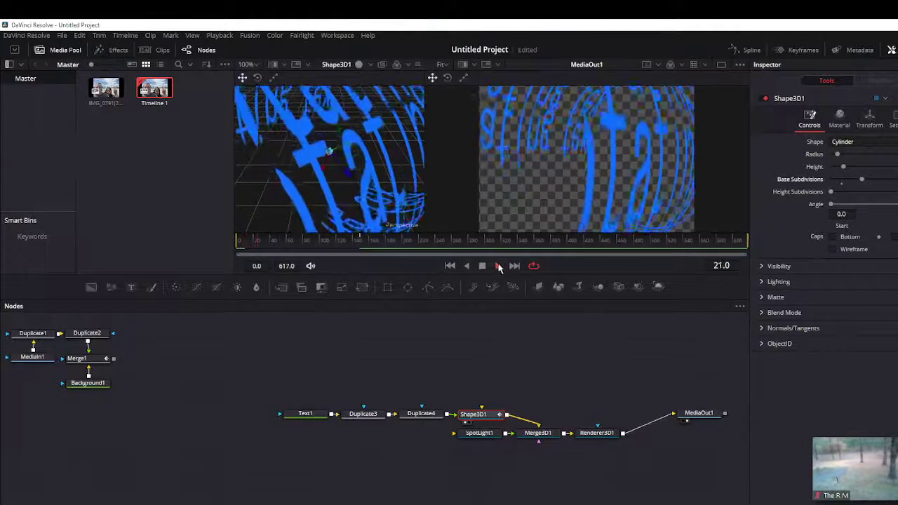
{"action": "left_click", "coordinate": [482, 267]}
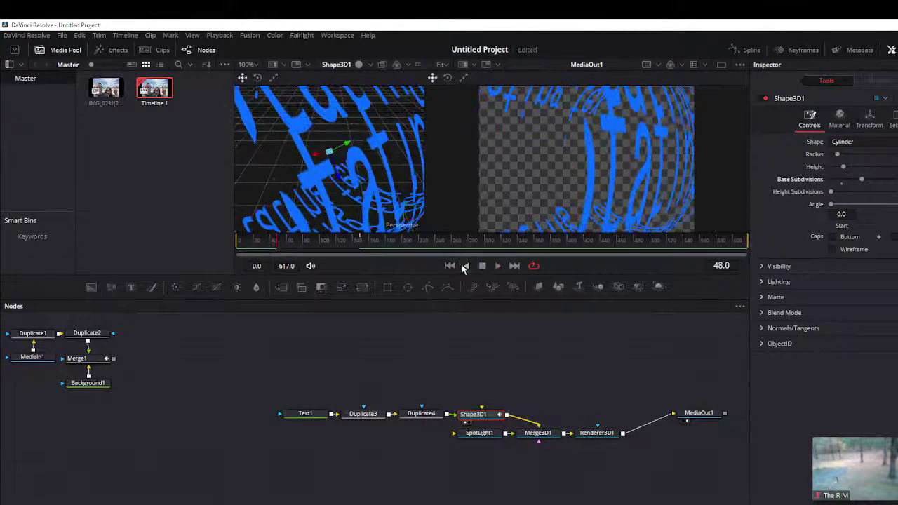
{"action": "left_click", "coordinate": [450, 266]}
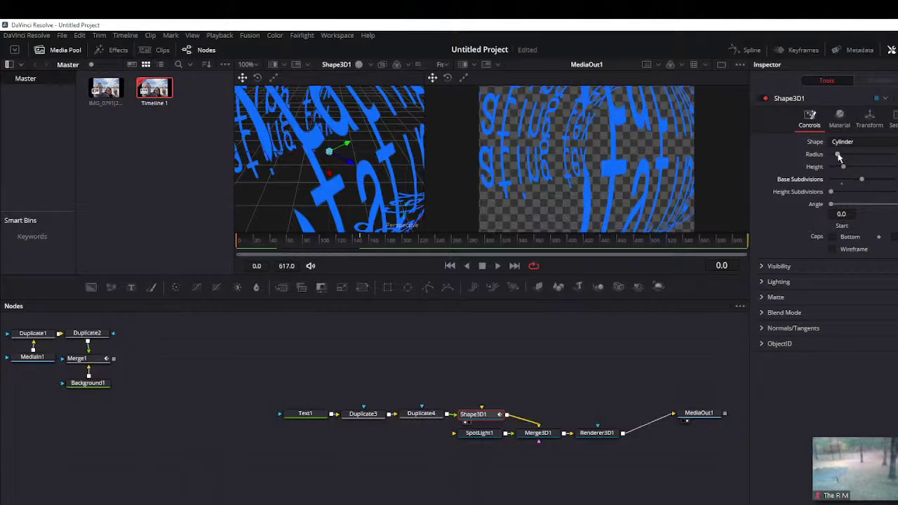
Step: Set Shape3D1's Radius to a smaller value, making the text wrap a narrow tube
{"action": "left_click_drag", "start_coordinate": [839, 155], "coordinate": [837, 158]}
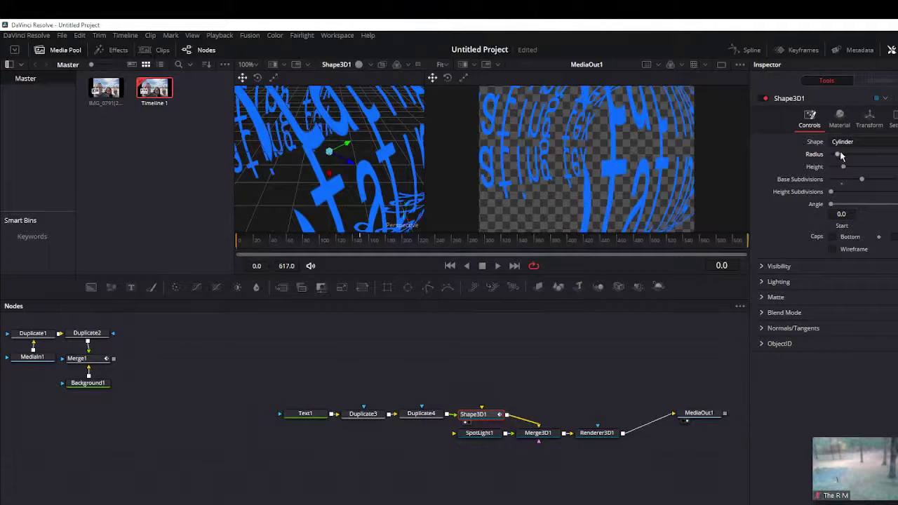
{"action": "left_click_drag", "start_coordinate": [838, 158], "coordinate": [837, 159]}
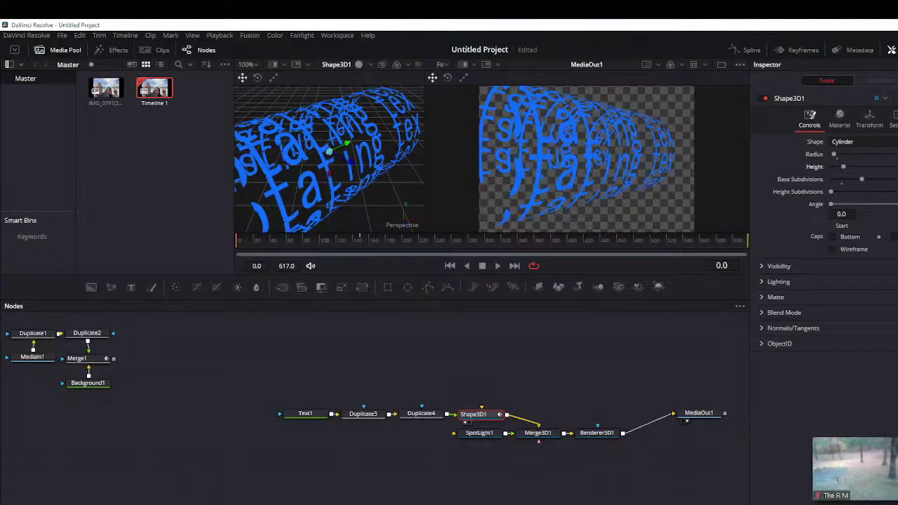
Step: Play and stop the Edit page timeline to check the narrow tube animation
{"action": "key", "text": "shift+4"}
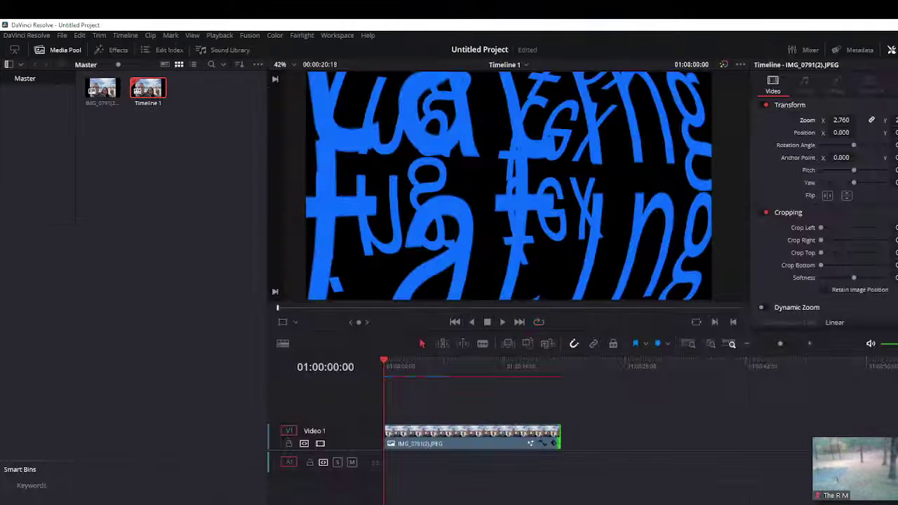
{"action": "left_click", "coordinate": [502, 322]}
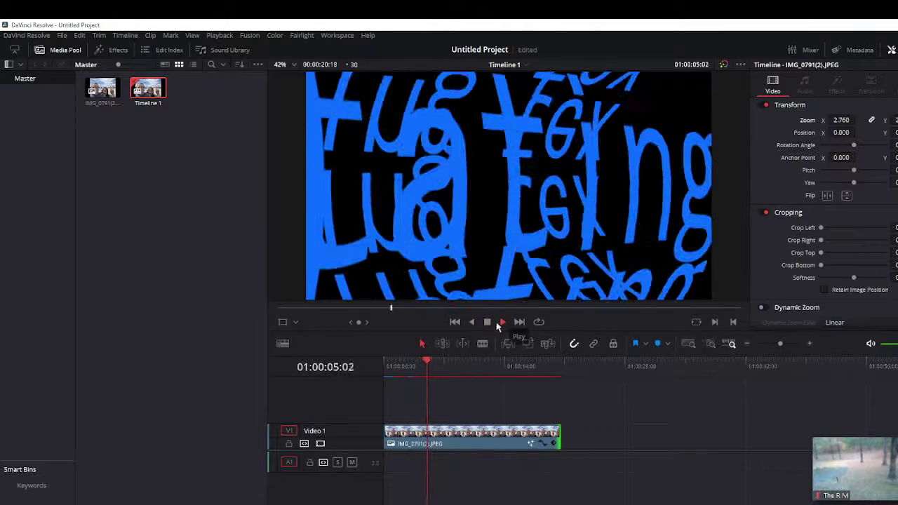
{"action": "left_click", "coordinate": [487, 321]}
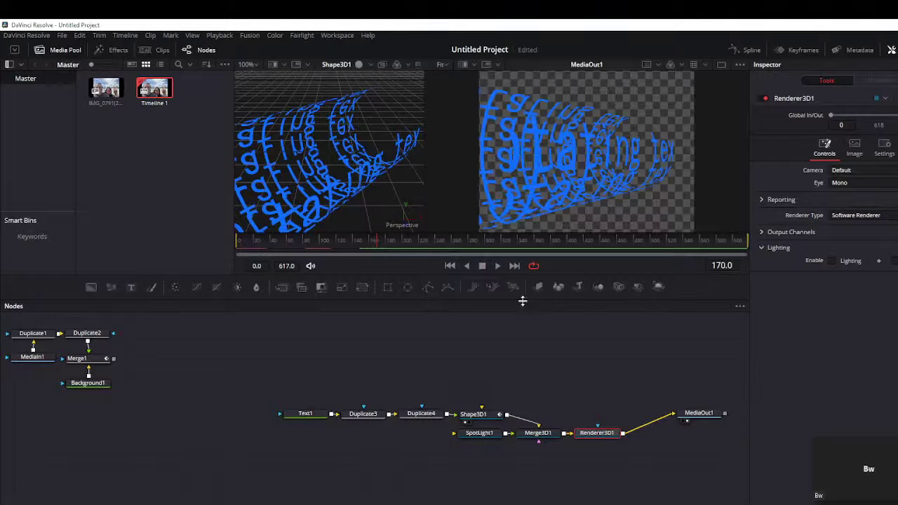
Step: Enlarge Shape3D1's radius, raise then slightly lower its height, and reposition the cylinder in 3D
{"action": "left_click", "coordinate": [471, 415]}
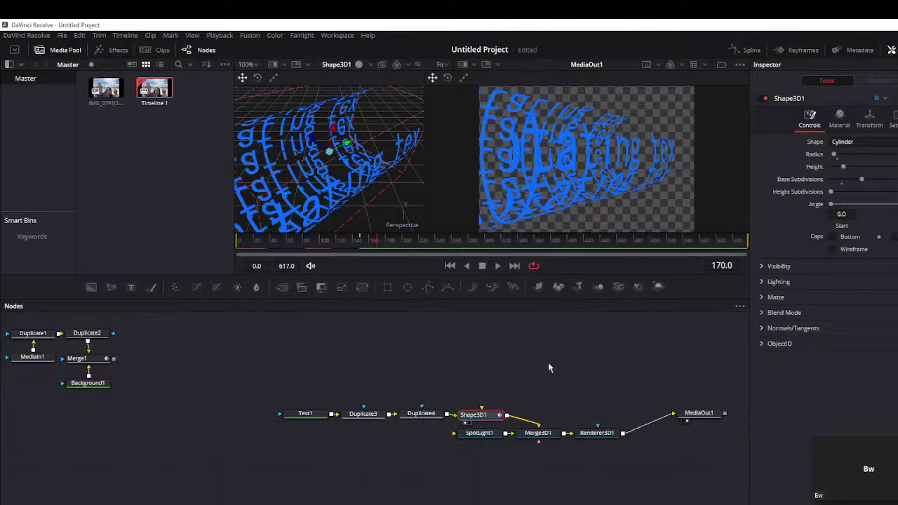
{"action": "left_click", "coordinate": [837, 154]}
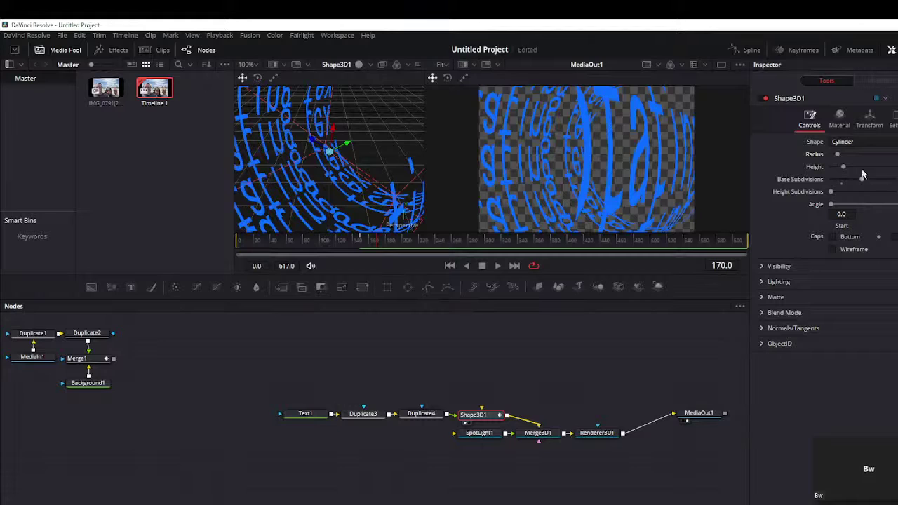
{"action": "mouse_move", "coordinate": [844, 169]}
{"action": "left_mouse_down"}
{"action": "mouse_move", "coordinate": [873, 169]}
{"action": "mouse_move", "coordinate": [853, 178]}
{"action": "left_mouse_up"}
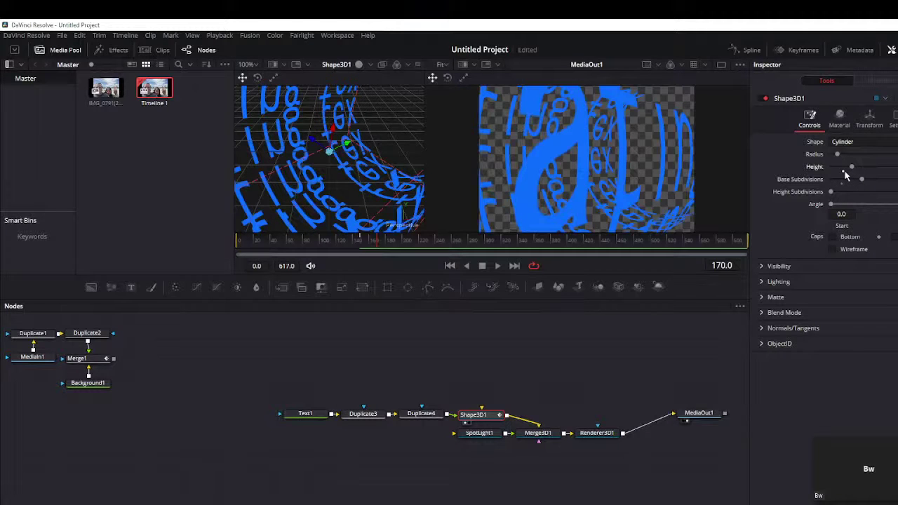
{"action": "left_click", "coordinate": [844, 168]}
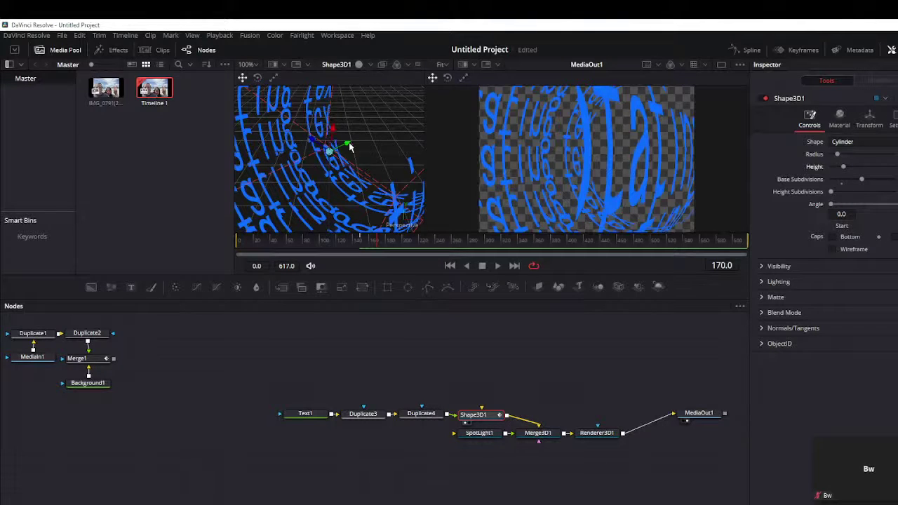
{"action": "mouse_move", "coordinate": [349, 147]}
{"action": "left_mouse_down"}
{"action": "mouse_move", "coordinate": [396, 127]}
{"action": "mouse_move", "coordinate": [351, 145]}
{"action": "left_mouse_up"}
{"action": "left_click", "coordinate": [838, 120]}
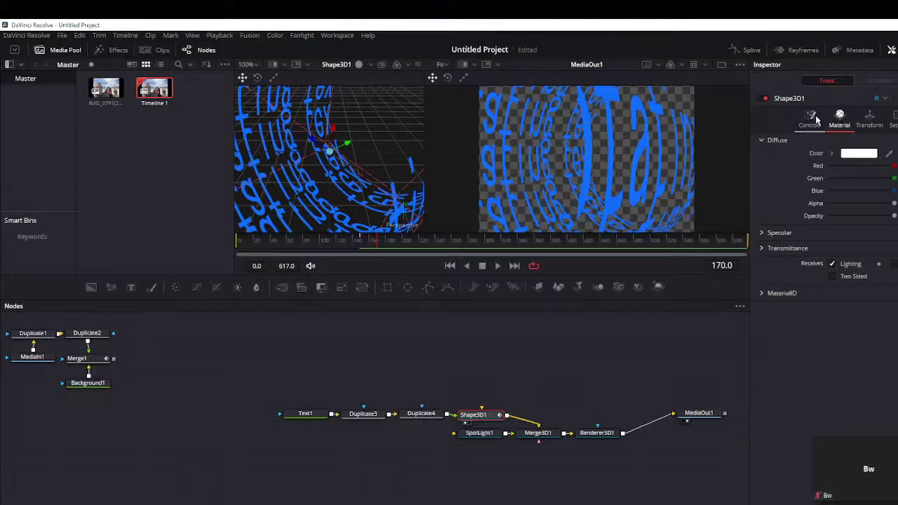
{"action": "left_click", "coordinate": [812, 120]}
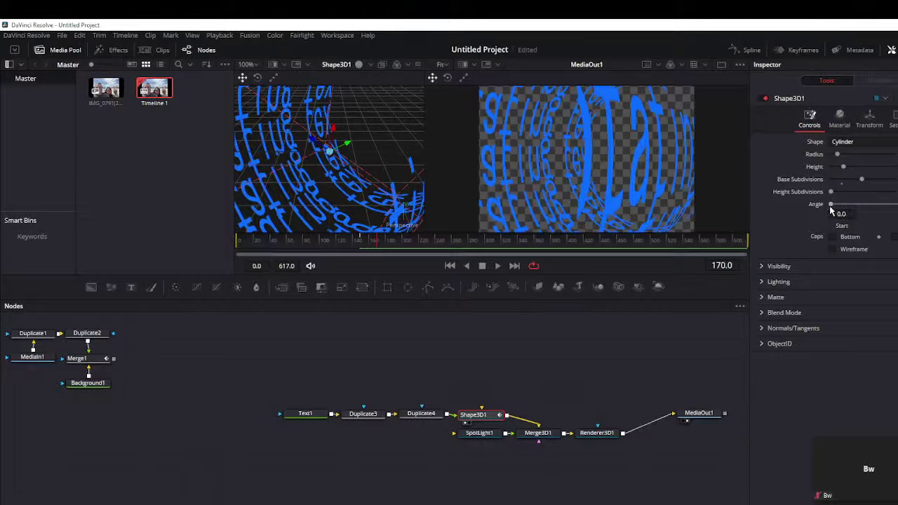
{"action": "mouse_move", "coordinate": [829, 204]}
{"action": "left_mouse_down"}
{"action": "mouse_move", "coordinate": [873, 210]}
{"action": "mouse_move", "coordinate": [818, 210]}
{"action": "left_mouse_up"}
Step: Make the Text1 wrapped text much larger and save the project
{"action": "left_click", "coordinate": [303, 414]}
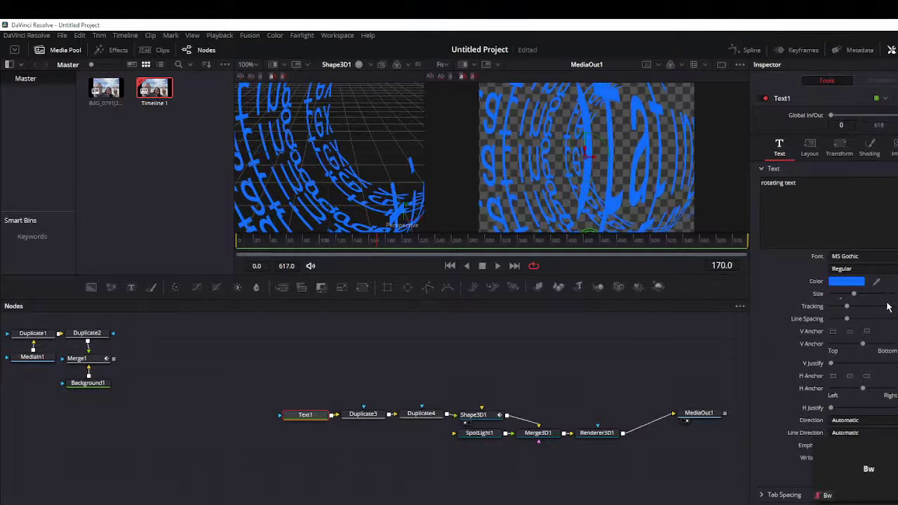
{"action": "mouse_move", "coordinate": [854, 295]}
{"action": "left_mouse_down"}
{"action": "mouse_move", "coordinate": [886, 299]}
{"action": "mouse_move", "coordinate": [846, 300]}
{"action": "left_mouse_up"}
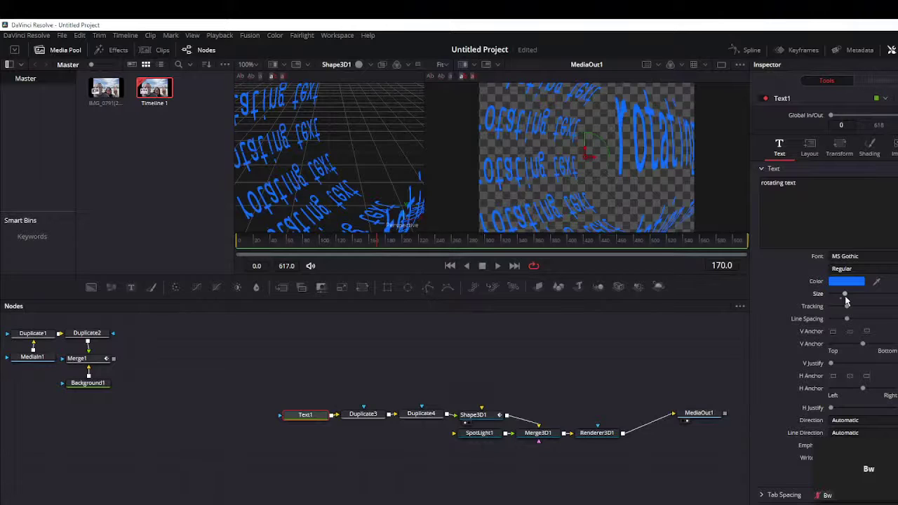
{"action": "key", "text": "ctrl+s"}
Step: Push the Text1 size to its maximum, play the composition, then stop and rewind to frame 0
{"action": "left_click_drag", "start_coordinate": [844, 293], "coordinate": [883, 293]}
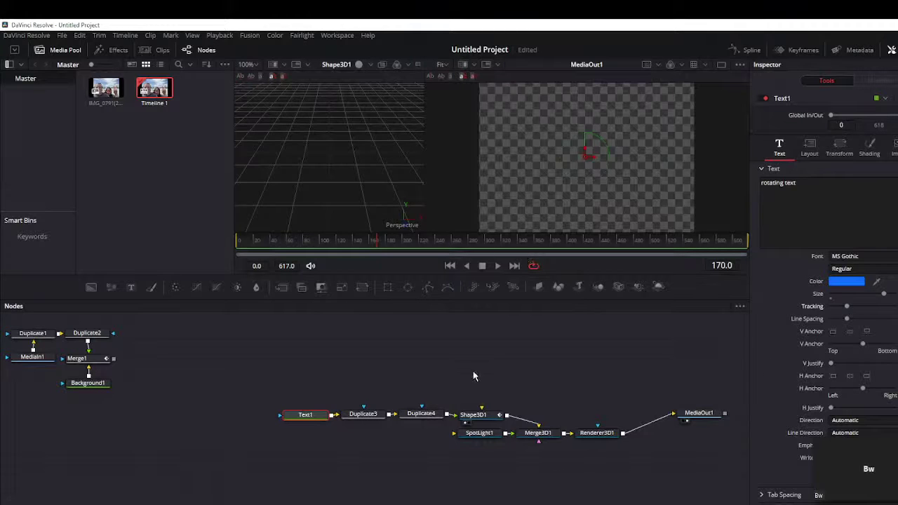
{"action": "left_click", "coordinate": [494, 269]}
{"action": "left_click", "coordinate": [449, 265]}
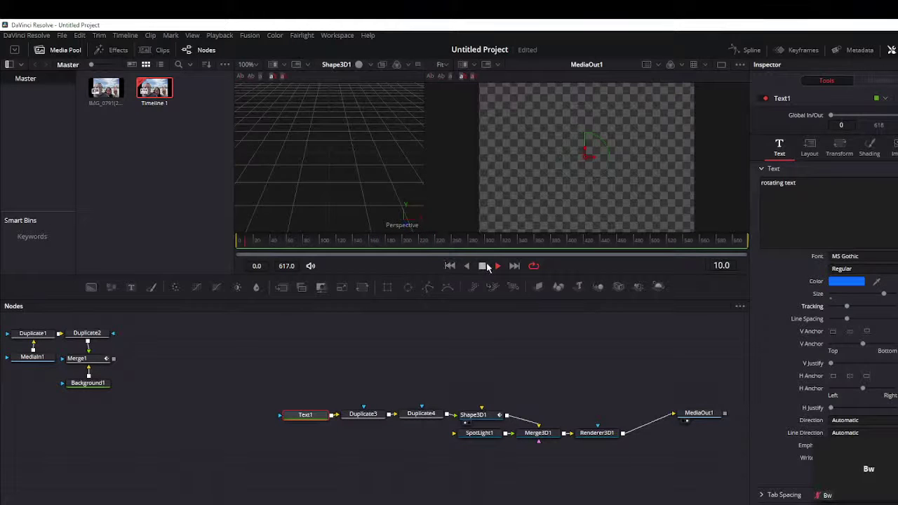
{"action": "left_click", "coordinate": [483, 266]}
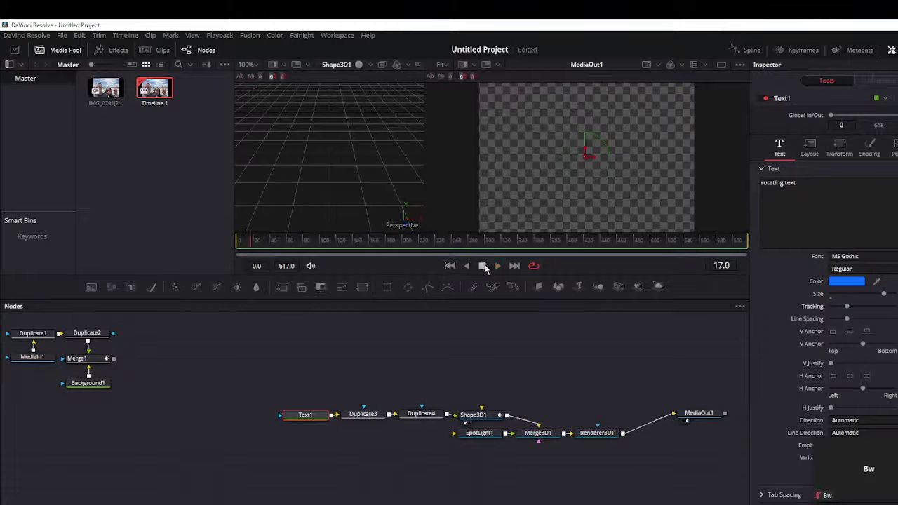
{"action": "left_click", "coordinate": [241, 243]}
Step: Preview the text animation on the Edit timeline, then return to Fusion and select Text1
{"action": "key", "text": "shift+4"}
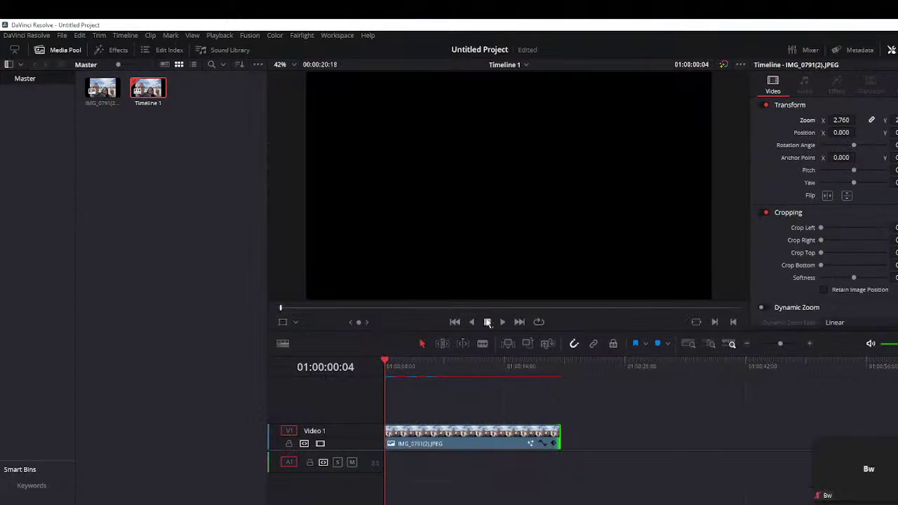
{"action": "left_click", "coordinate": [502, 322]}
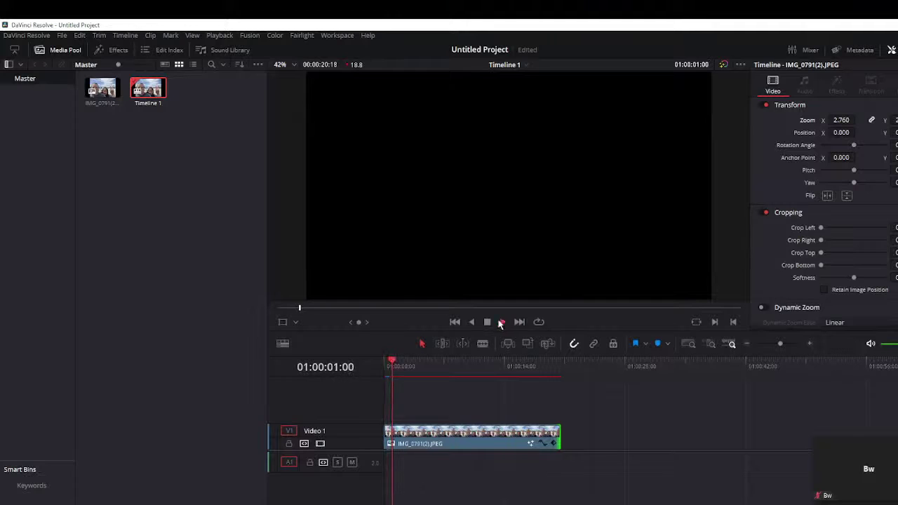
{"action": "left_click", "coordinate": [488, 322]}
{"action": "left_click", "coordinate": [455, 322]}
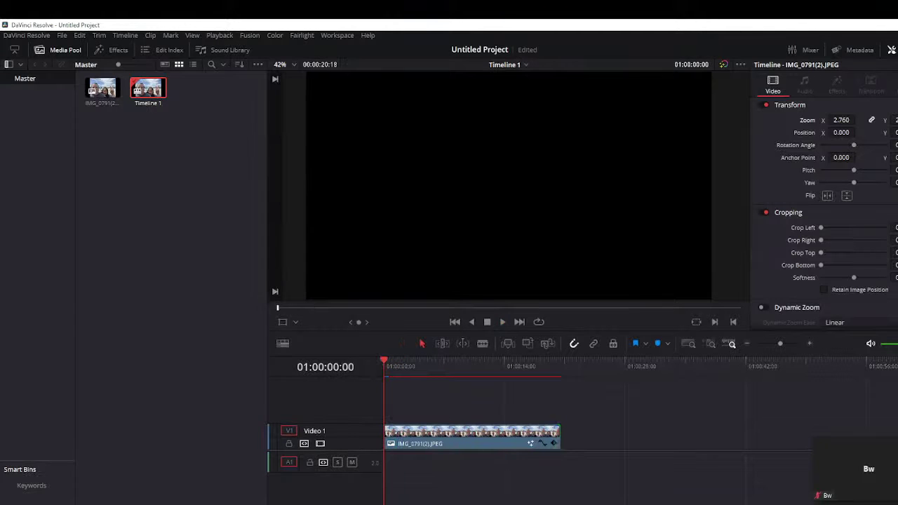
{"action": "key", "text": "shift+5"}
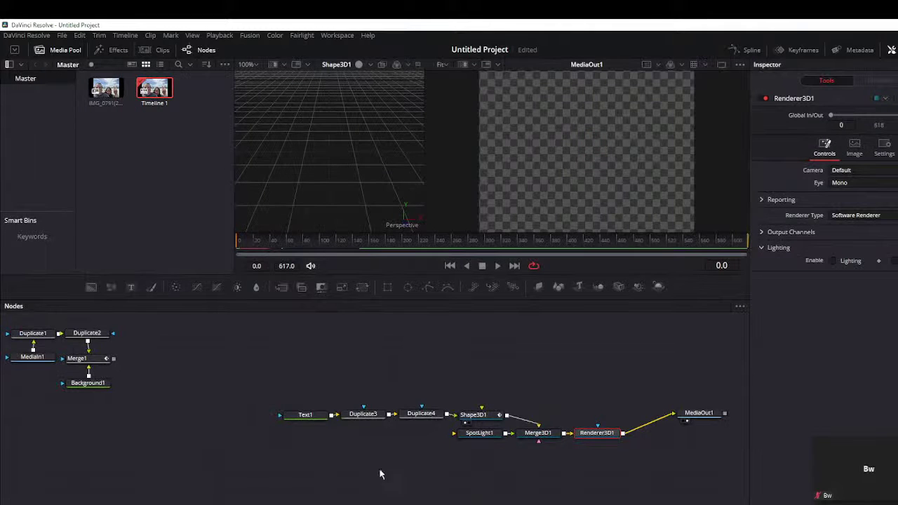
{"action": "left_click", "coordinate": [306, 415]}
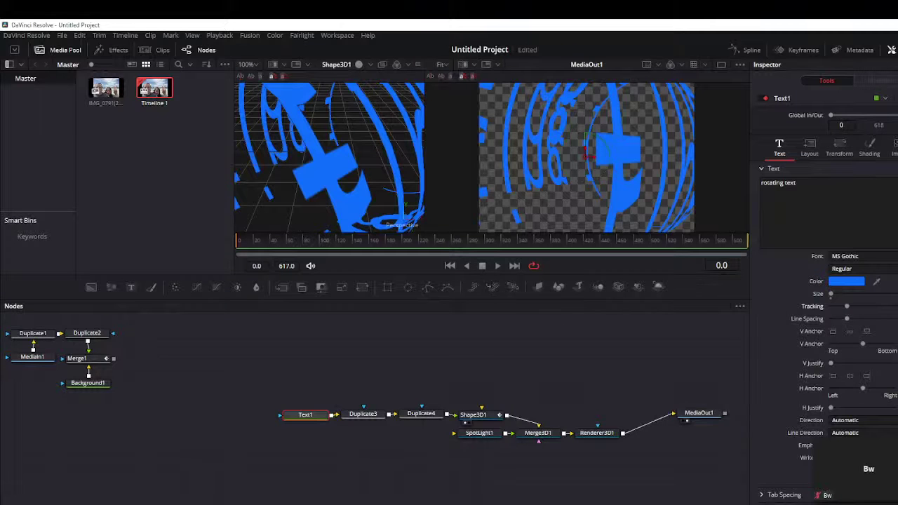
Step: Play the Edit timeline preview once more, rewind it, and return to the Fusion page
{"action": "key", "text": "shift+4"}
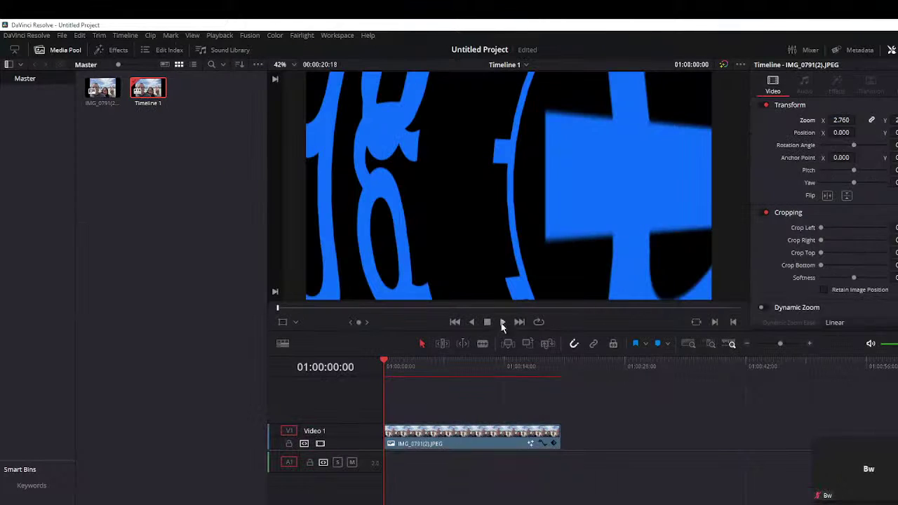
{"action": "left_click", "coordinate": [503, 322]}
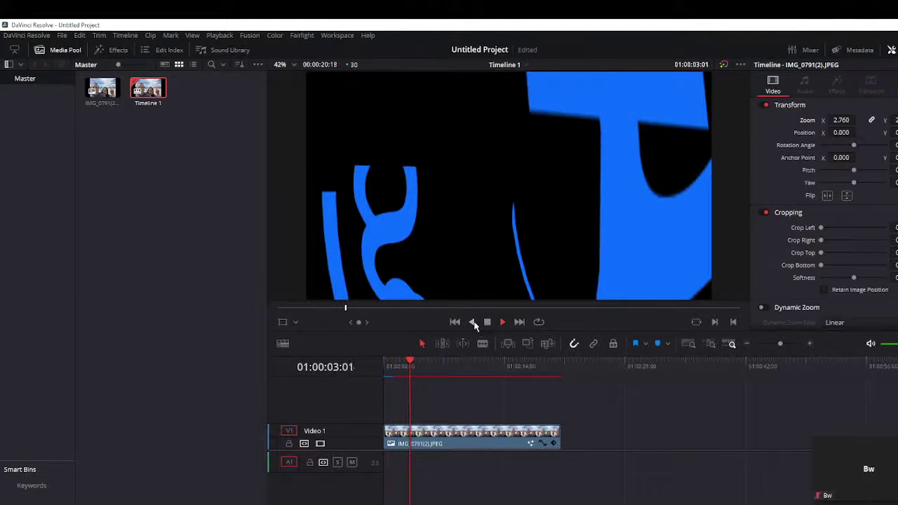
{"action": "left_click", "coordinate": [487, 321]}
{"action": "left_click", "coordinate": [455, 322]}
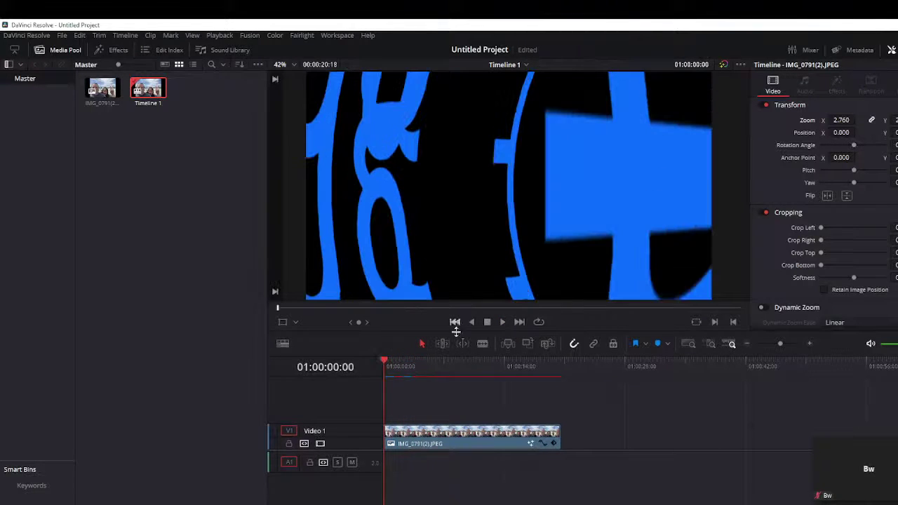
{"action": "key", "text": "shift+5"}
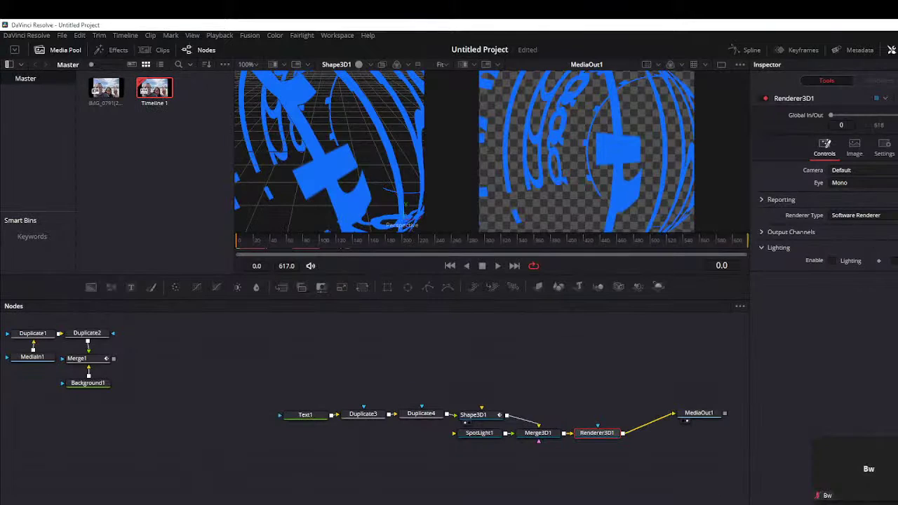
Step: Select Text1 and nudge its Size slider in small steps, finally dragging it far right
{"action": "left_click", "coordinate": [306, 415]}
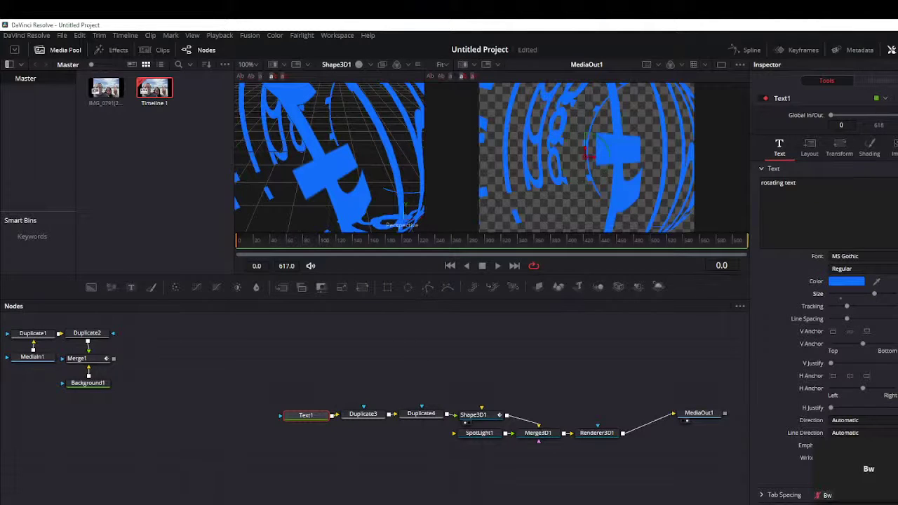
{"action": "left_click_drag", "start_coordinate": [874, 293], "coordinate": [861, 294]}
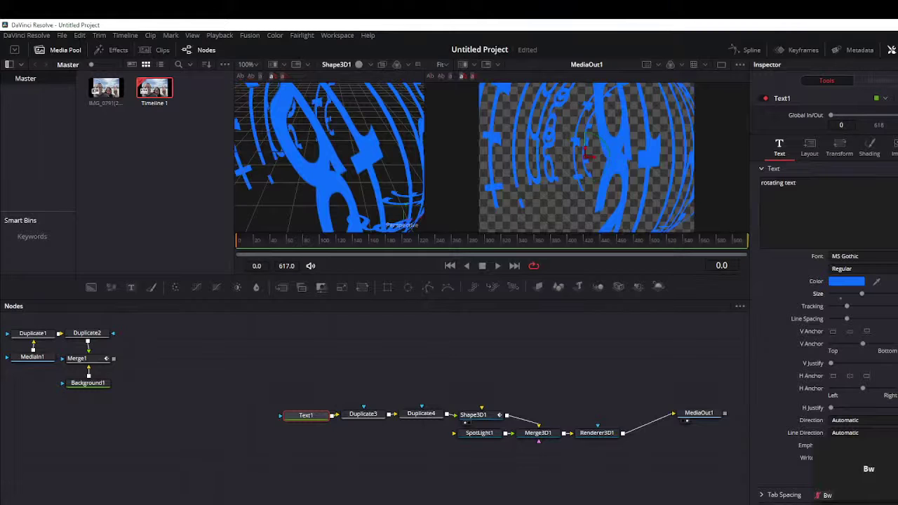
{"action": "left_click_drag", "start_coordinate": [861, 293], "coordinate": [856, 293]}
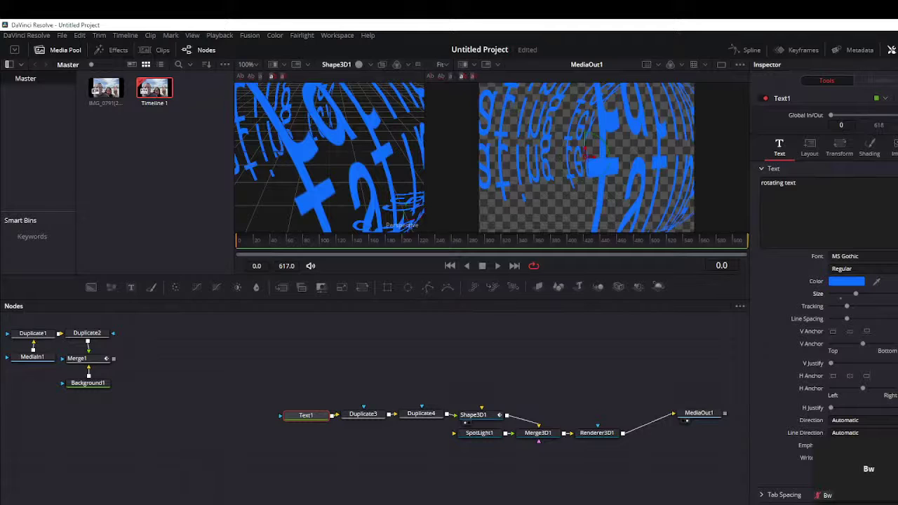
{"action": "left_click_drag", "start_coordinate": [857, 294], "coordinate": [889, 295]}
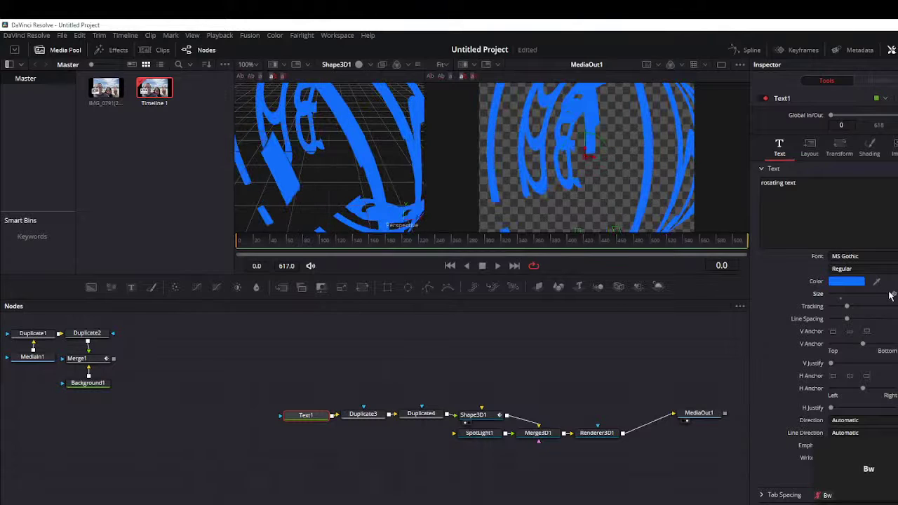
Step: Settle Text1 at a medium size and drag its node left and down below the chain
{"action": "left_click", "coordinate": [842, 297]}
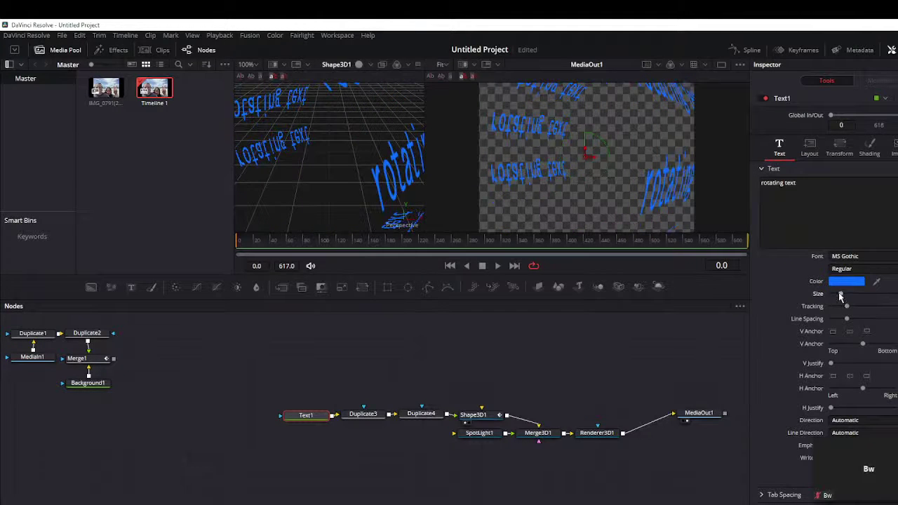
{"action": "mouse_move", "coordinate": [841, 294]}
{"action": "left_mouse_down"}
{"action": "mouse_move", "coordinate": [834, 296]}
{"action": "mouse_move", "coordinate": [844, 296]}
{"action": "left_mouse_up"}
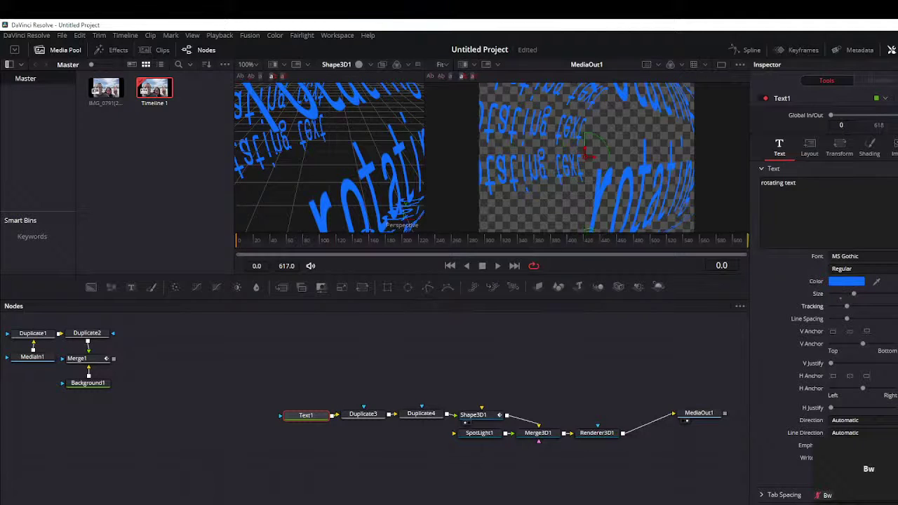
{"action": "left_click_drag", "start_coordinate": [846, 293], "coordinate": [854, 293]}
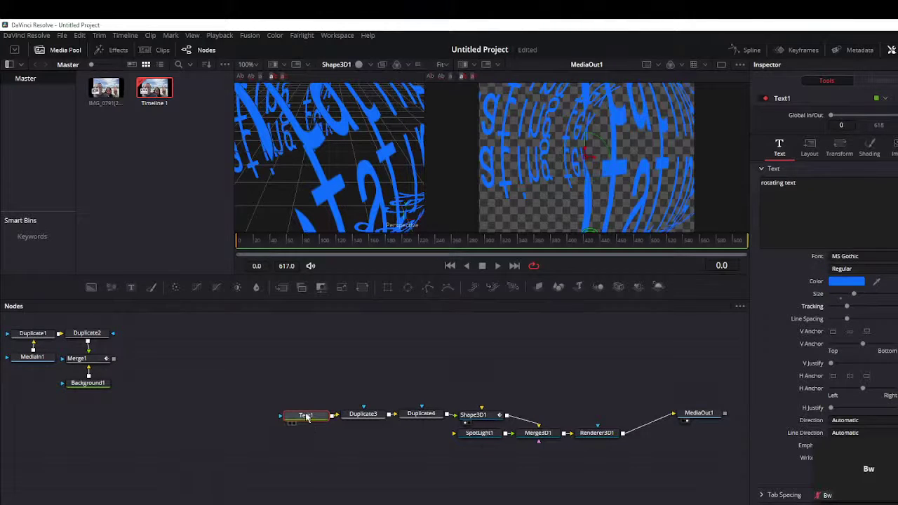
{"action": "left_click_drag", "start_coordinate": [306, 416], "coordinate": [266, 417]}
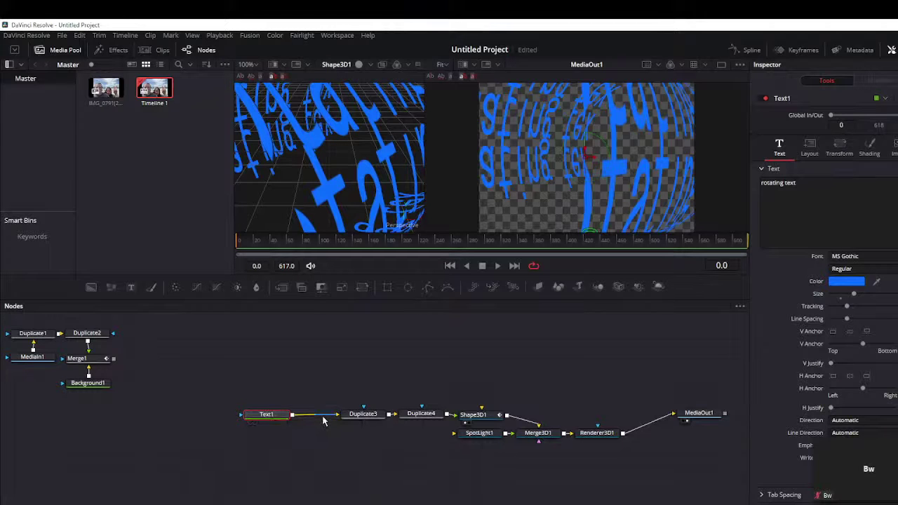
{"action": "mouse_move", "coordinate": [284, 416]}
{"action": "left_mouse_down"}
{"action": "mouse_move", "coordinate": [287, 475]}
{"action": "mouse_move", "coordinate": [279, 466]}
{"action": "left_mouse_up"}
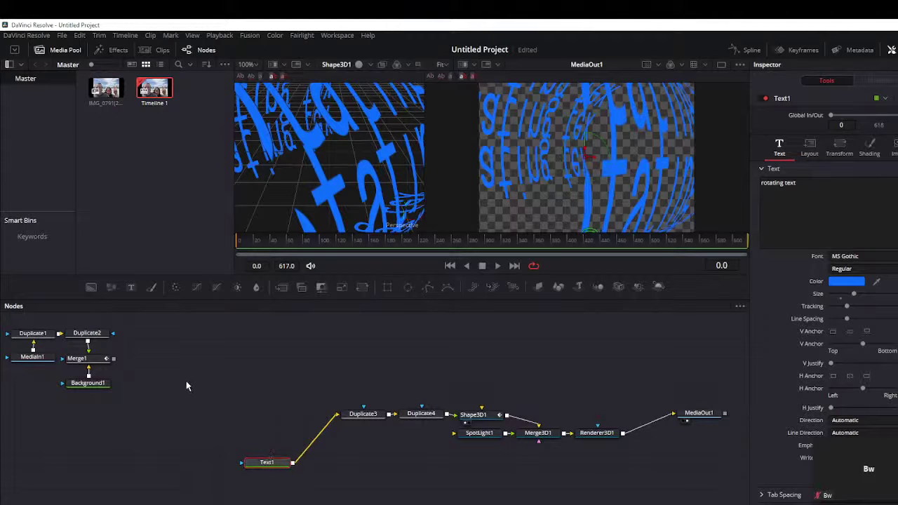
Step: Delete the Text1→Duplicate3 and MediaIn1→Duplicate1 links, then connect MediaIn1 to Duplicate3
{"action": "left_click", "coordinate": [35, 359]}
{"action": "left_click_drag", "start_coordinate": [36, 361], "coordinate": [40, 442]}
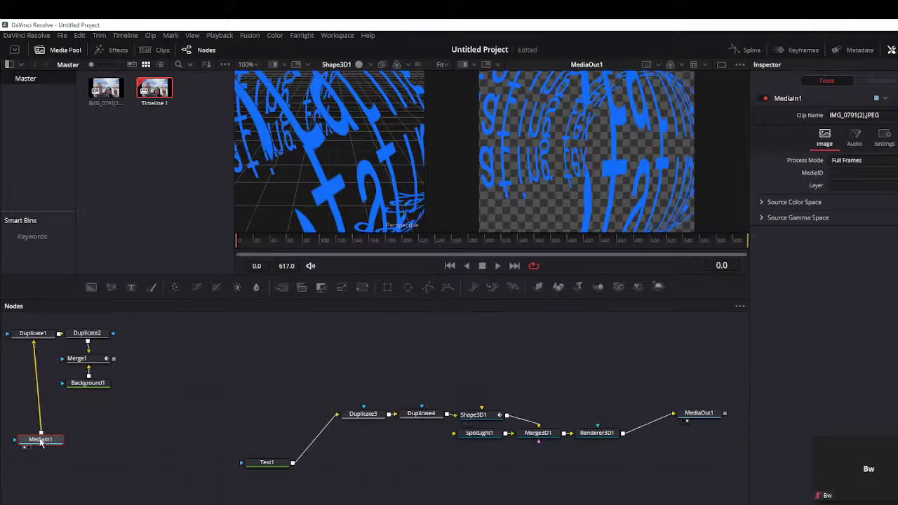
{"action": "key", "text": "1"}
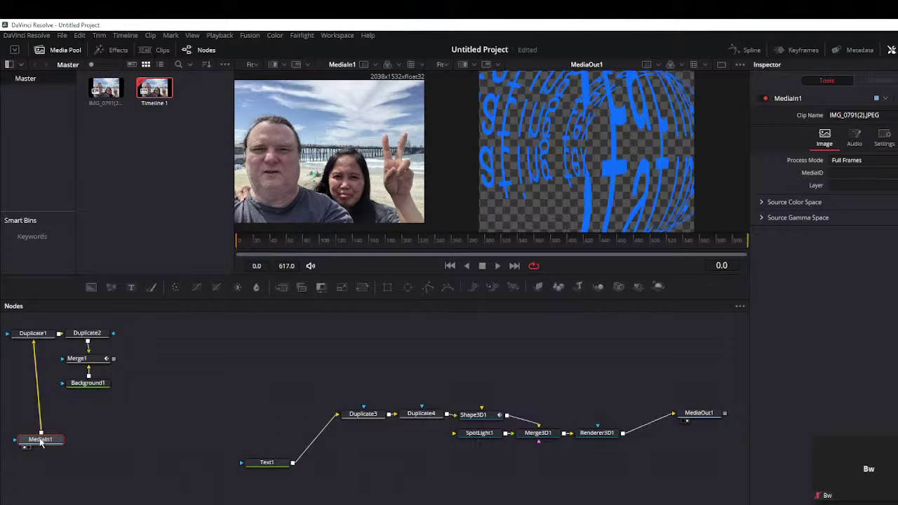
{"action": "left_click", "coordinate": [332, 432]}
{"action": "key", "text": "Delete"}
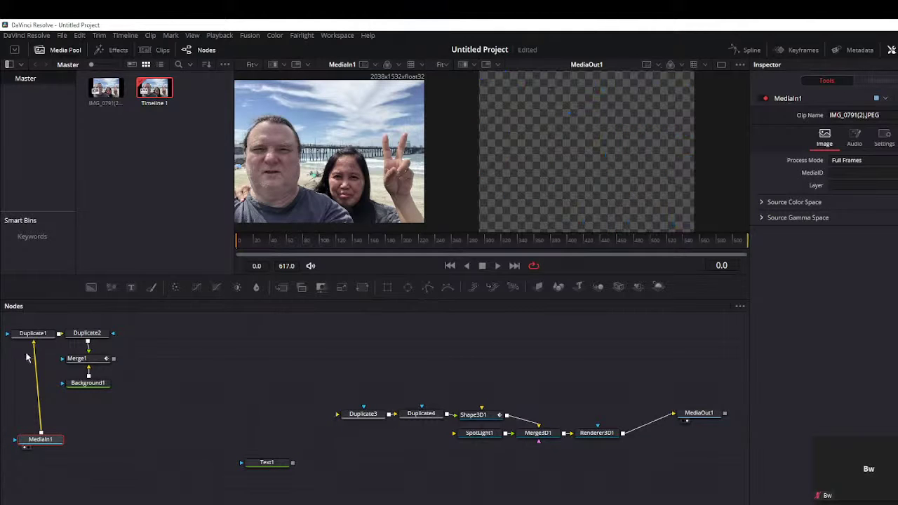
{"action": "left_click", "coordinate": [35, 354]}
{"action": "key", "text": "Delete"}
{"action": "mouse_move", "coordinate": [40, 440]}
{"action": "left_mouse_down"}
{"action": "mouse_move", "coordinate": [256, 415]}
{"action": "mouse_move", "coordinate": [350, 418]}
{"action": "left_mouse_up"}
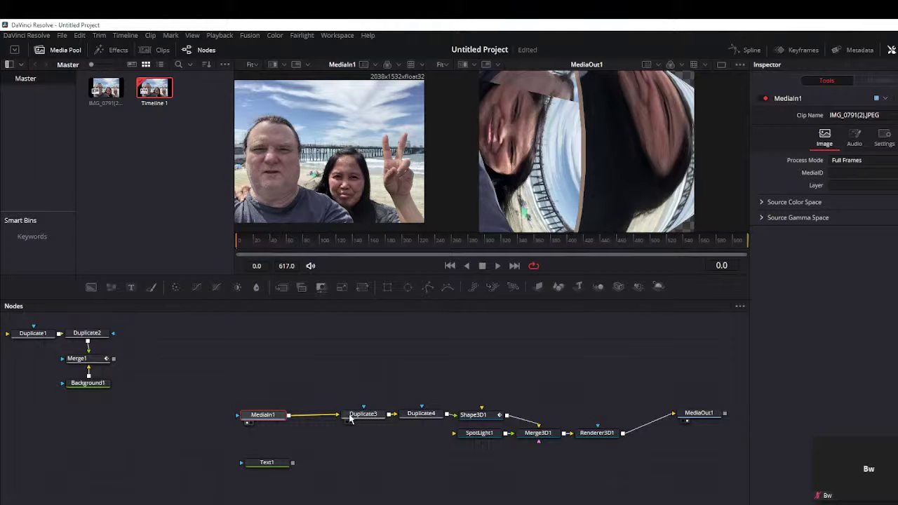
Step: Play the photo-wrapped cylinder on the Edit timeline, return to Fusion, and save with Ctrl+S
{"action": "key", "text": "shift+4"}
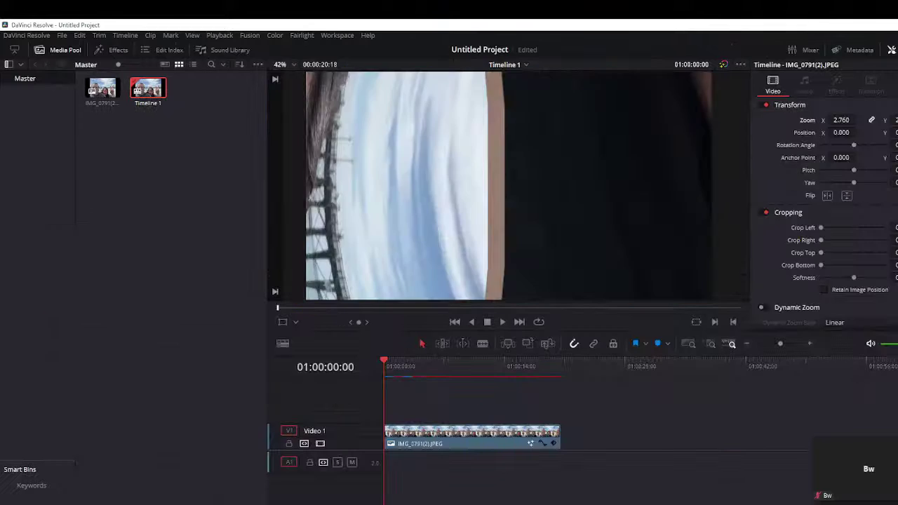
{"action": "key", "text": "space"}
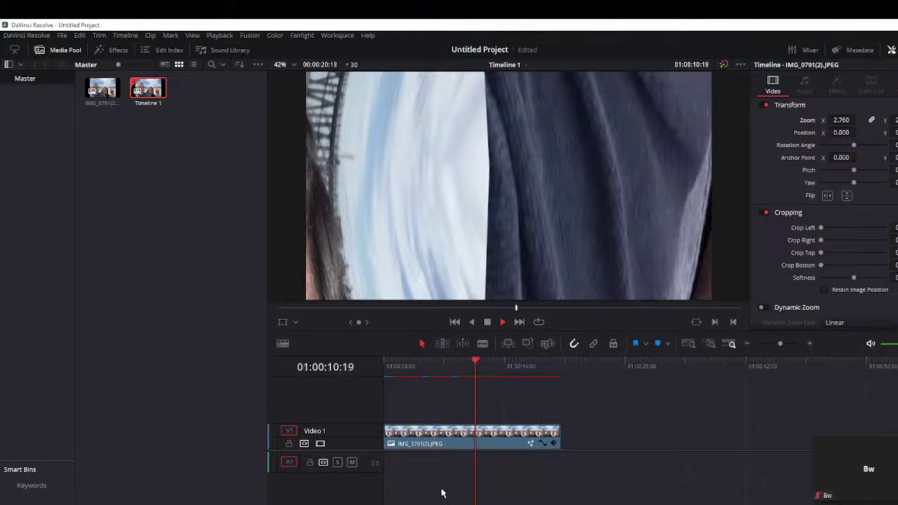
{"action": "key", "text": "space"}
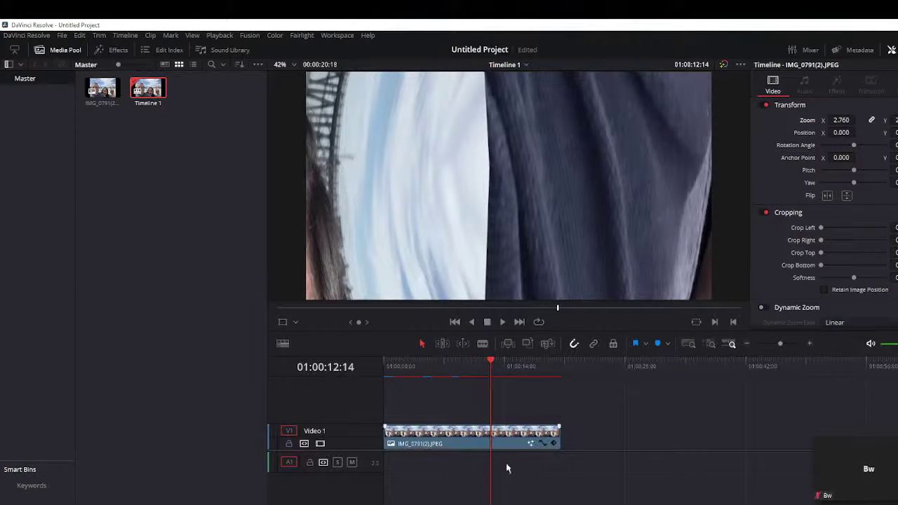
{"action": "key", "text": "shift+5"}
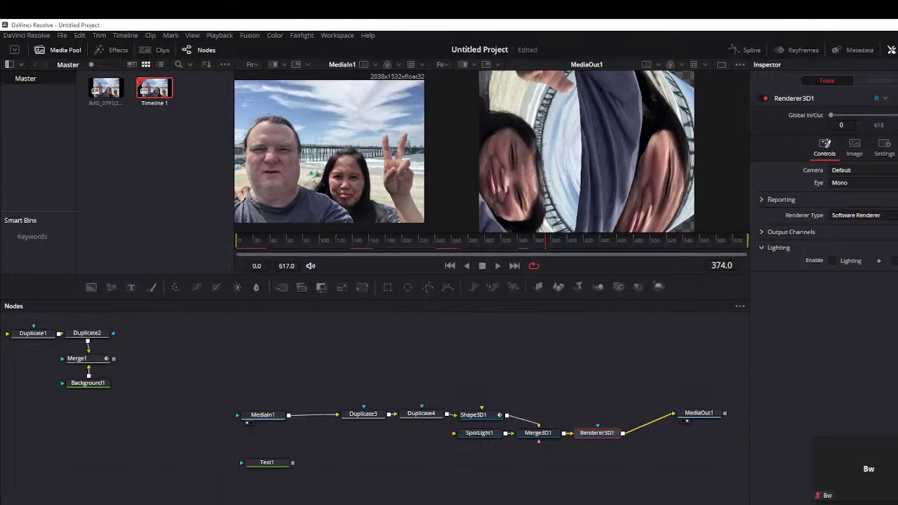
{"action": "key", "text": "ctrl+s"}
Step: Select MediaIn1 and jump between the animation's last and first frames twice
{"action": "left_click", "coordinate": [264, 417]}
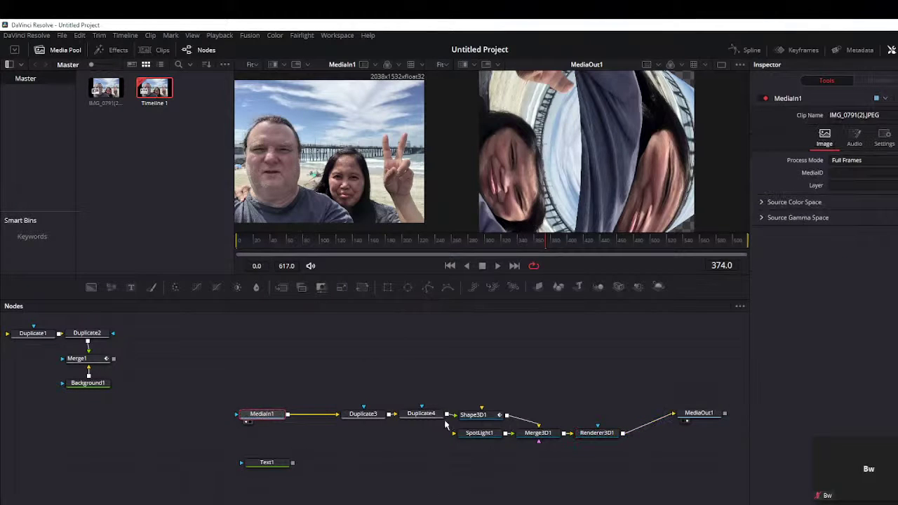
{"action": "left_click", "coordinate": [510, 266]}
{"action": "left_click", "coordinate": [449, 266]}
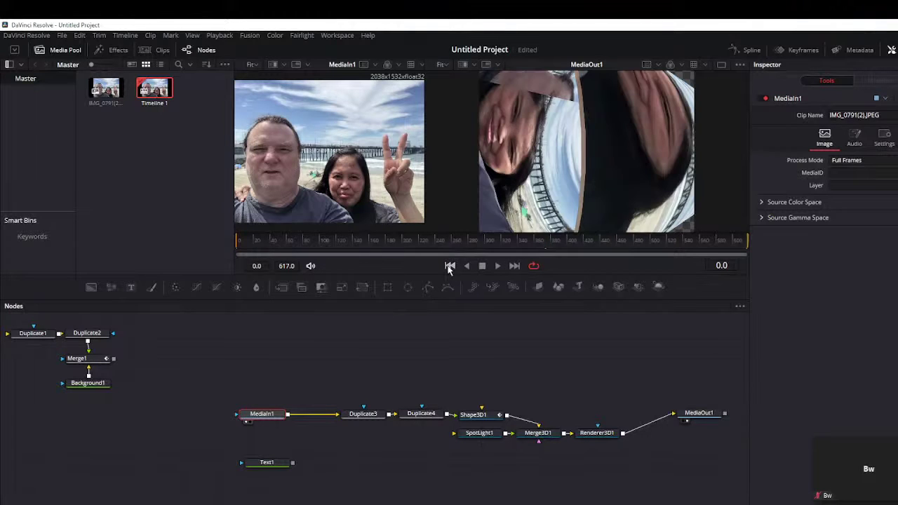
{"action": "left_click", "coordinate": [513, 266]}
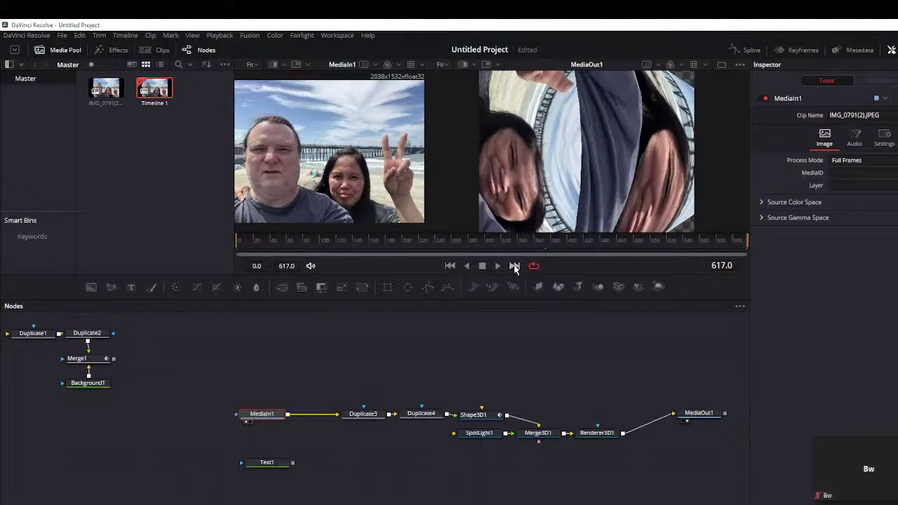
{"action": "left_click", "coordinate": [451, 266]}
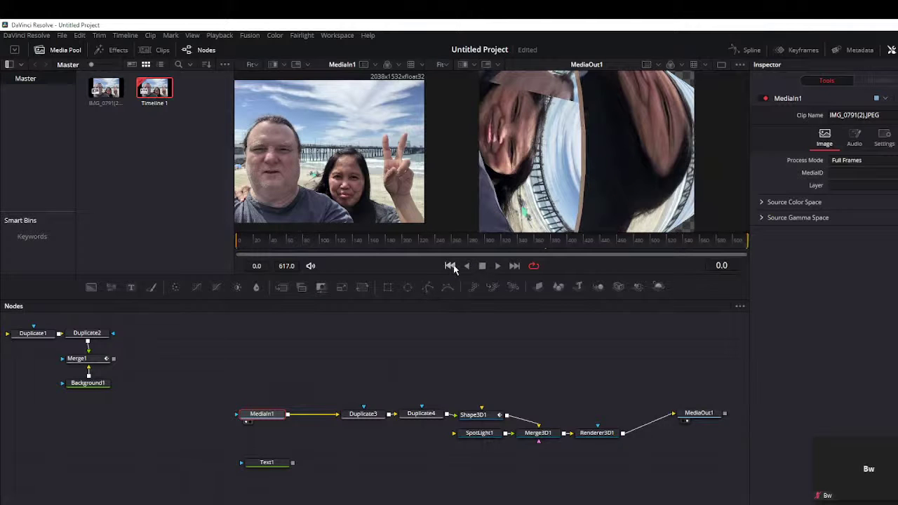
Step: Play the spinning beach-photo cylinder, then stop and rewind to frame 0
{"action": "left_click", "coordinate": [497, 267]}
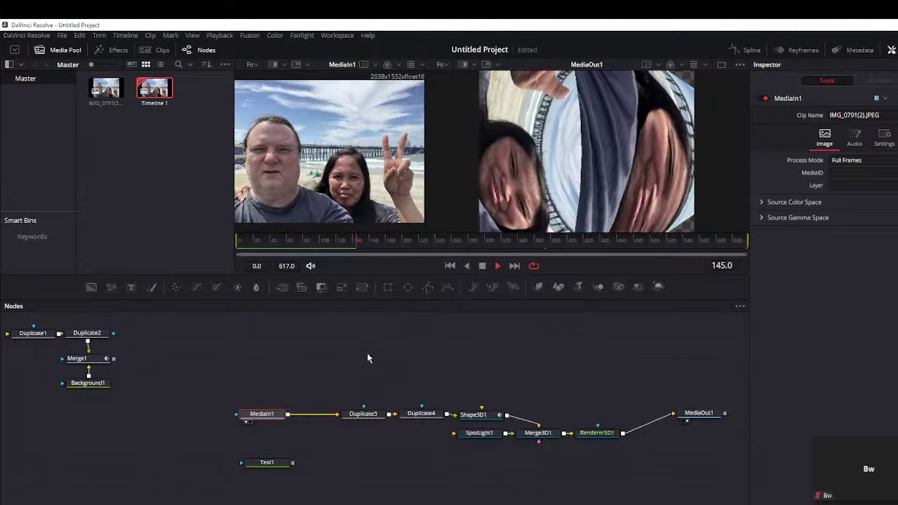
{"action": "left_click", "coordinate": [483, 266]}
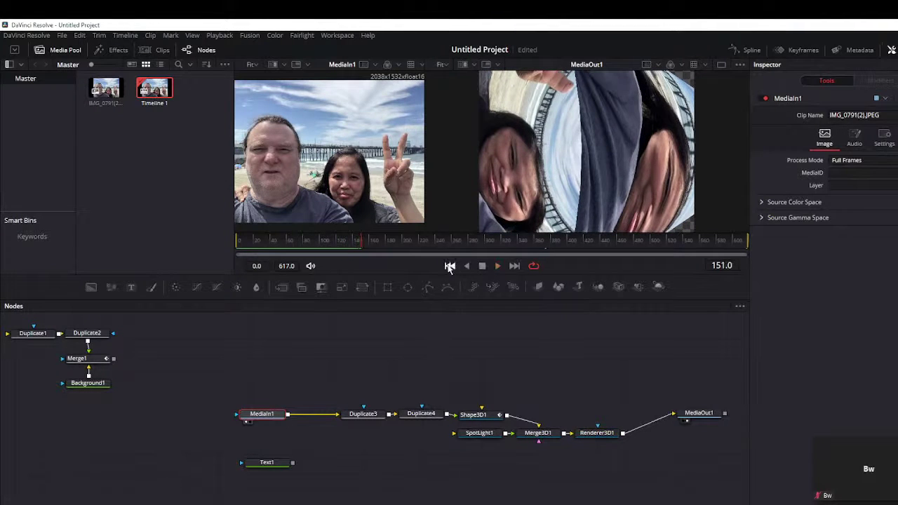
{"action": "left_click", "coordinate": [450, 267]}
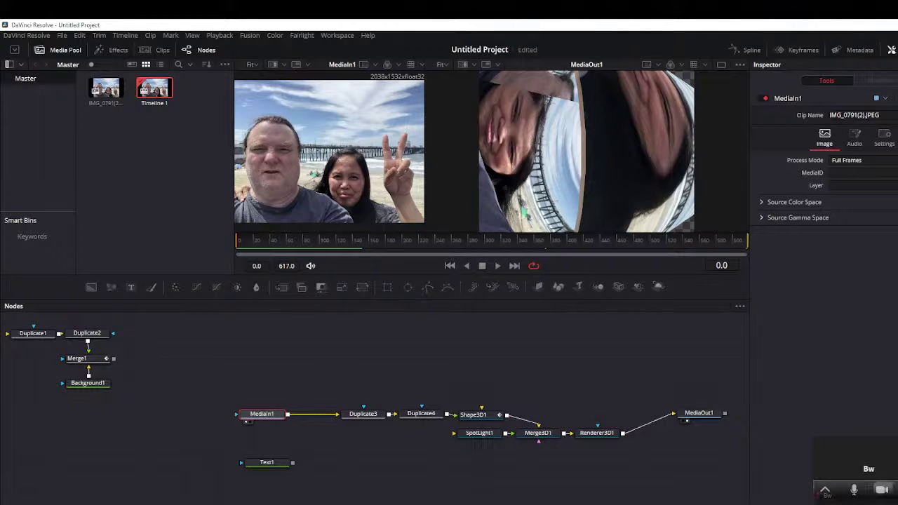
Step: Minimize the Zoom meeting window, select the Shape3D1 node, and save the project
{"action": "left_click", "coordinate": [825, 490]}
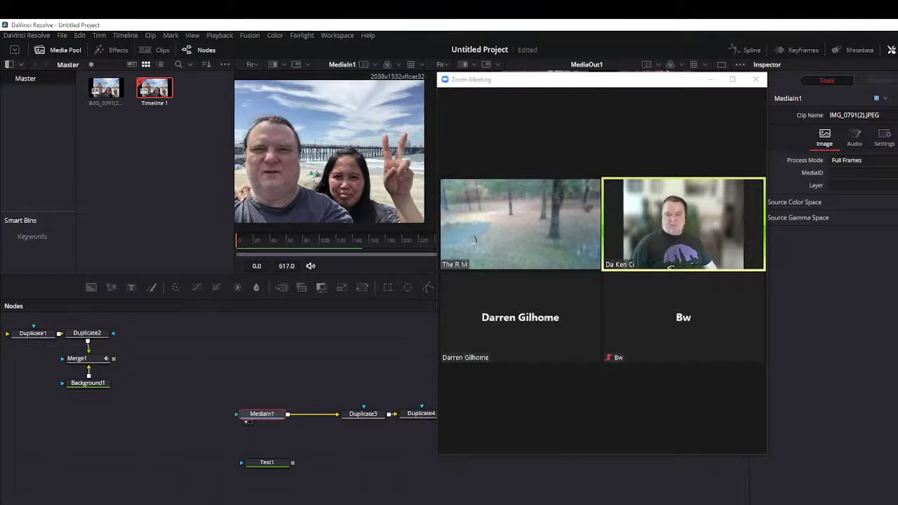
{"action": "left_click", "coordinate": [710, 79]}
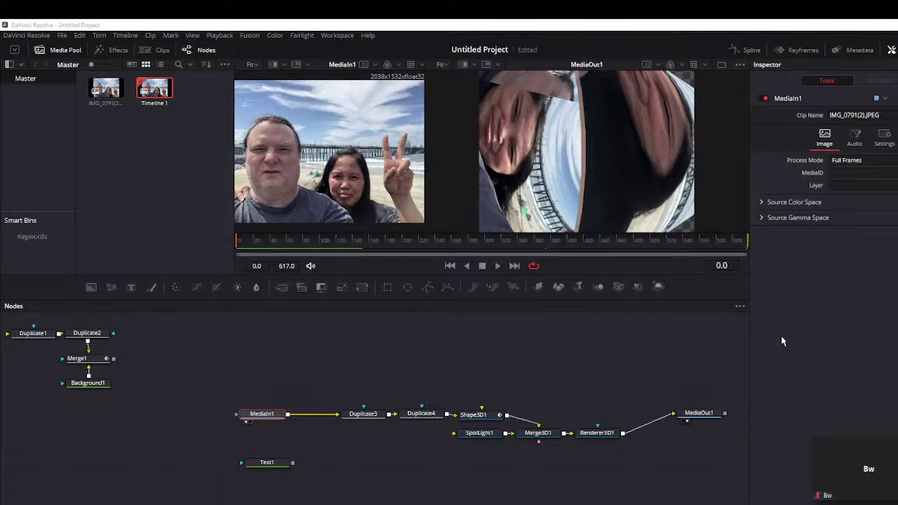
{"action": "left_click", "coordinate": [480, 415]}
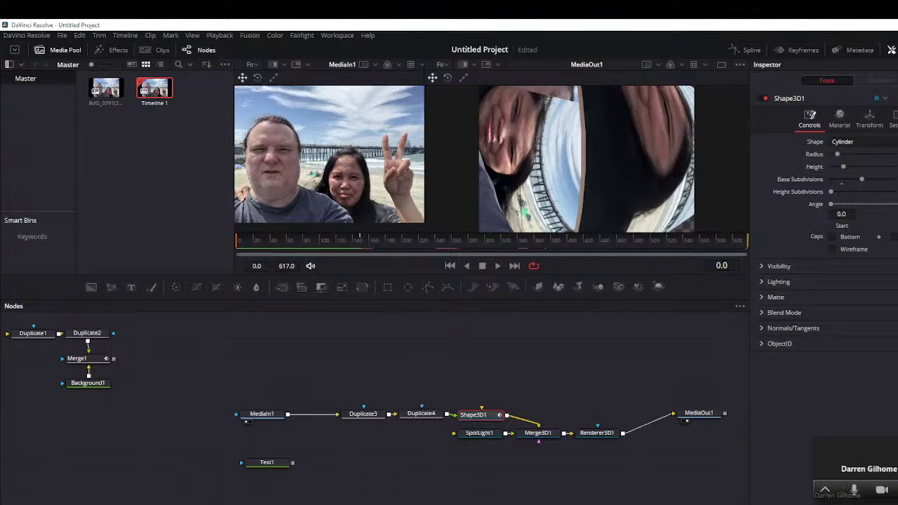
{"action": "left_click", "coordinate": [825, 489]}
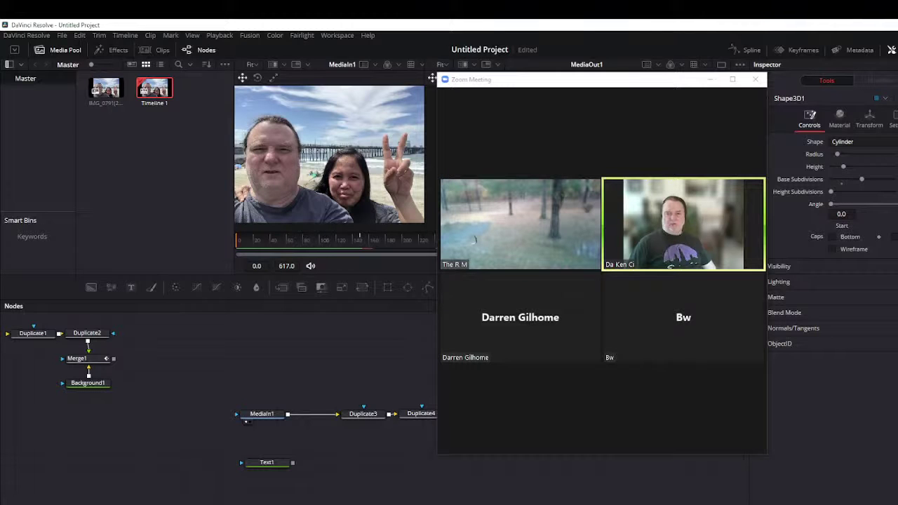
{"action": "mouse_move", "coordinate": [723, 95]}
{"action": "left_click", "coordinate": [710, 80]}
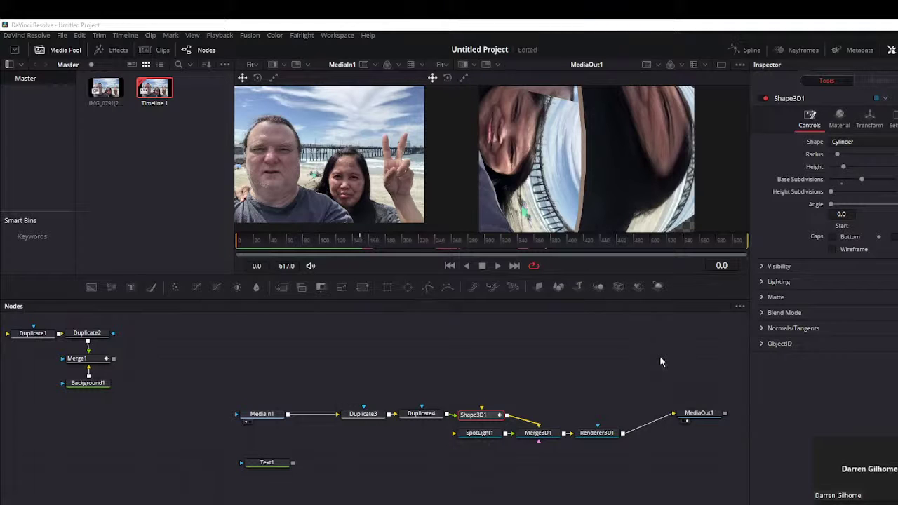
{"action": "scroll", "coordinate": [629, 366], "scroll_direction": "up", "scroll_amount": 1}
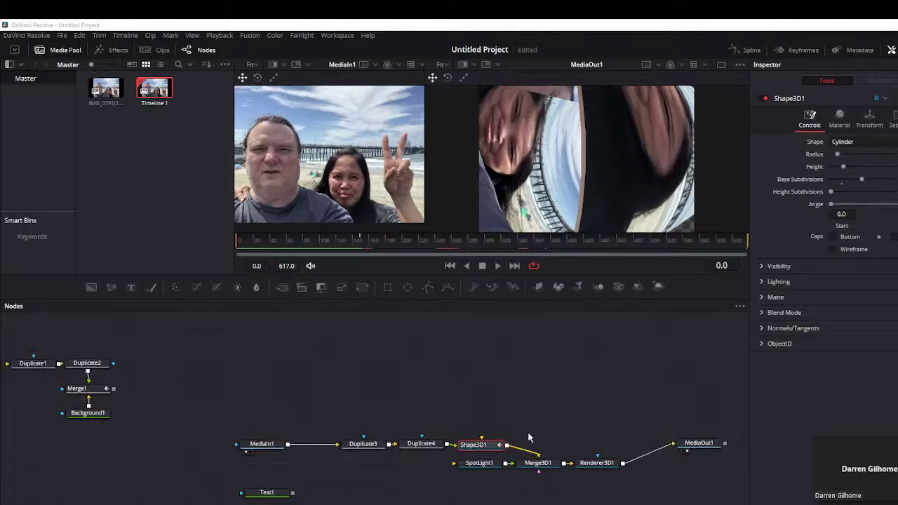
{"action": "key", "text": "ctrl+s"}
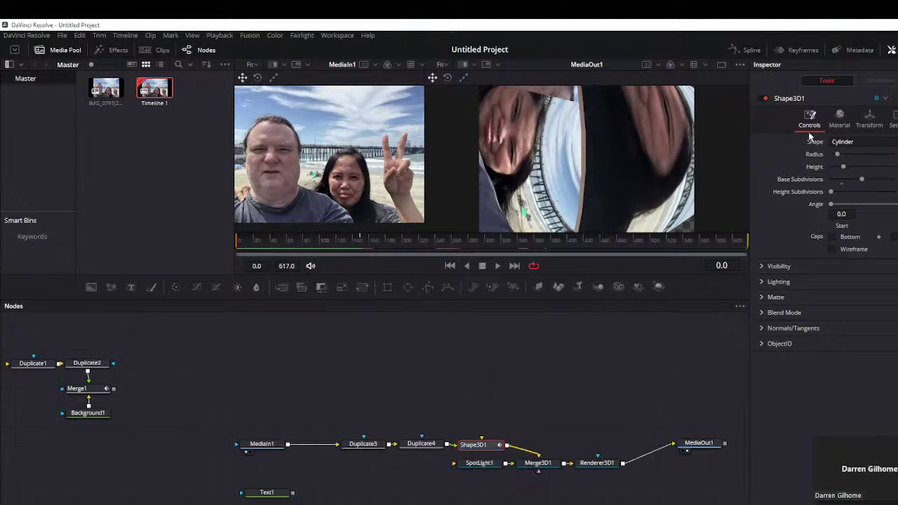
Step: Set Shape3D1's Transform Rotation Order to XYZ and play the animation to check it
{"action": "left_click", "coordinate": [871, 120]}
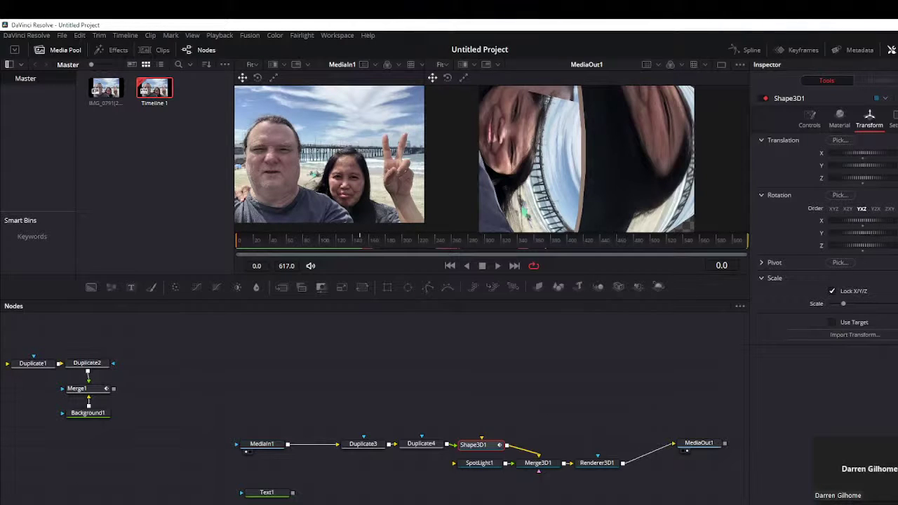
{"action": "left_click", "coordinate": [834, 209]}
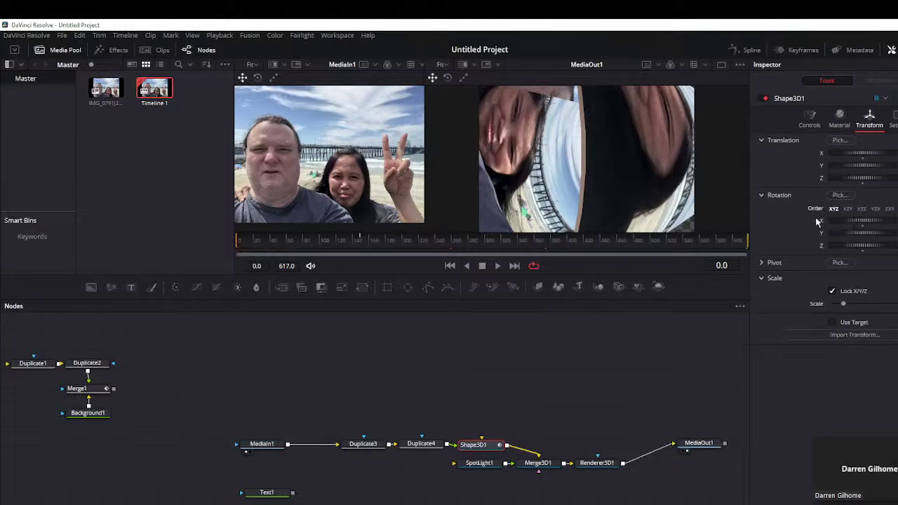
{"action": "left_click", "coordinate": [498, 267]}
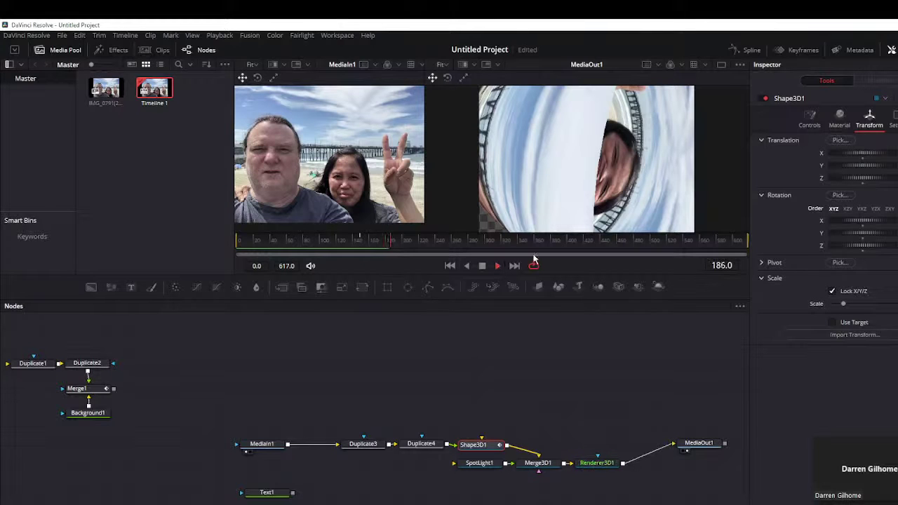
{"action": "left_click", "coordinate": [482, 267]}
Step: Check the Edit timeline's first and last frames, then go to the Deliver page
{"action": "key", "text": "shift+4"}
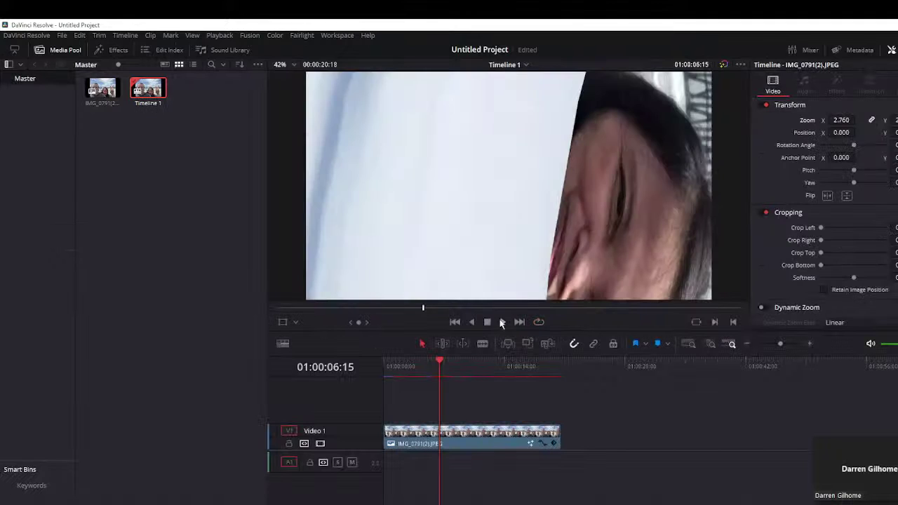
{"action": "left_click", "coordinate": [455, 321]}
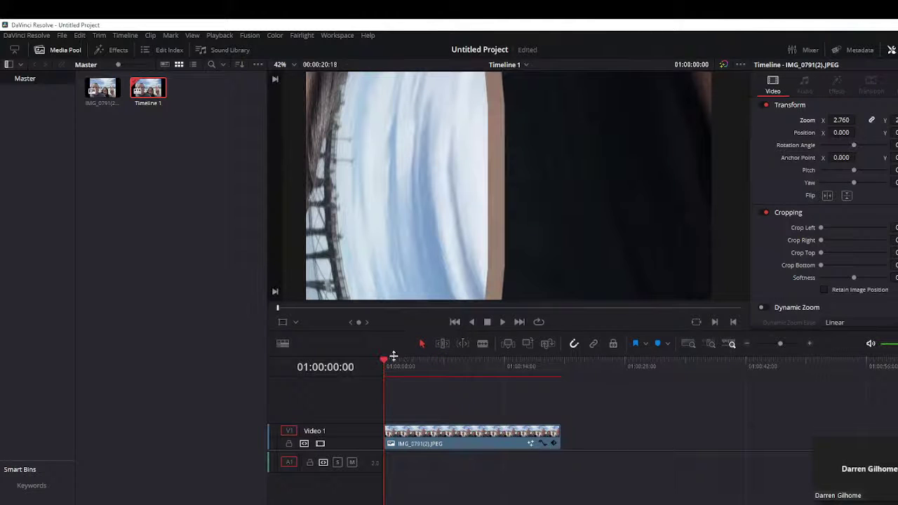
{"action": "left_click", "coordinate": [519, 321]}
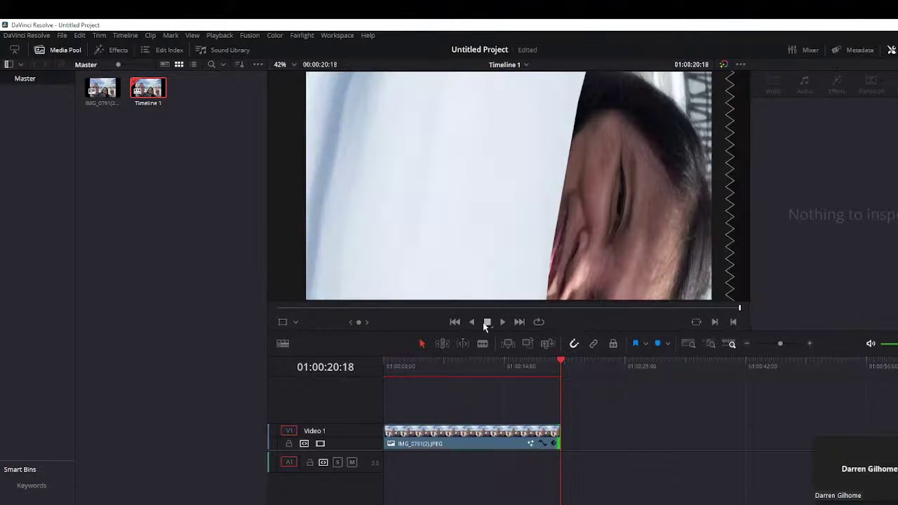
{"action": "left_click", "coordinate": [454, 322]}
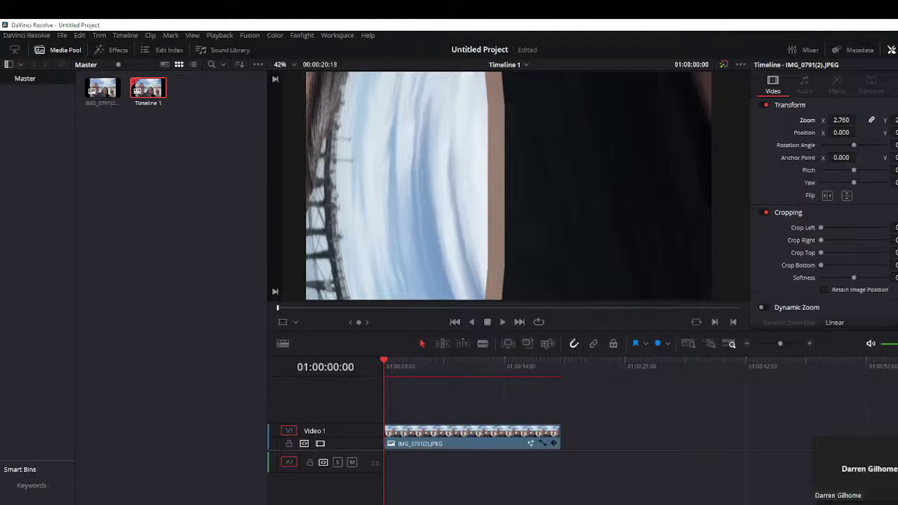
{"action": "key", "text": "shift+8"}
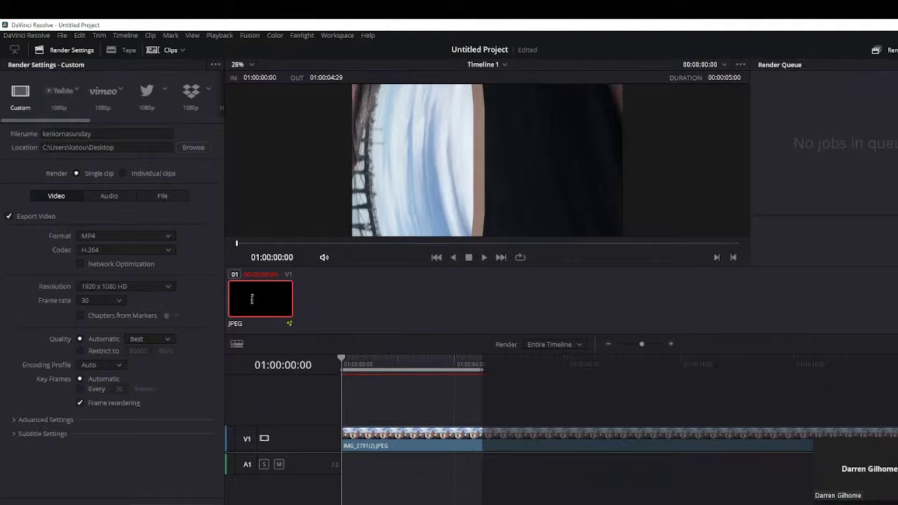
Step: Append 1 to the MP4 filename, add Timeline 1 to the render queue, and render it
{"action": "left_click", "coordinate": [102, 134]}
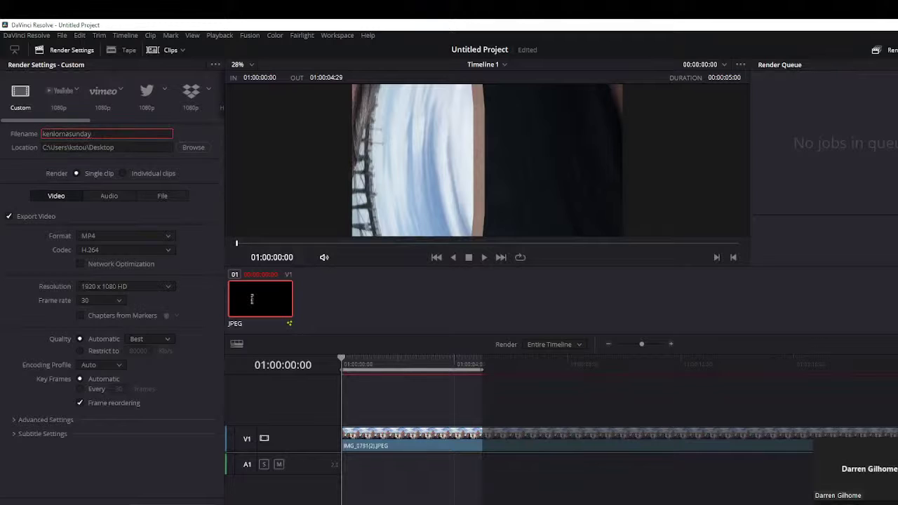
{"action": "type", "text": "1"}
{"action": "left_click", "coordinate": [169, 503]}
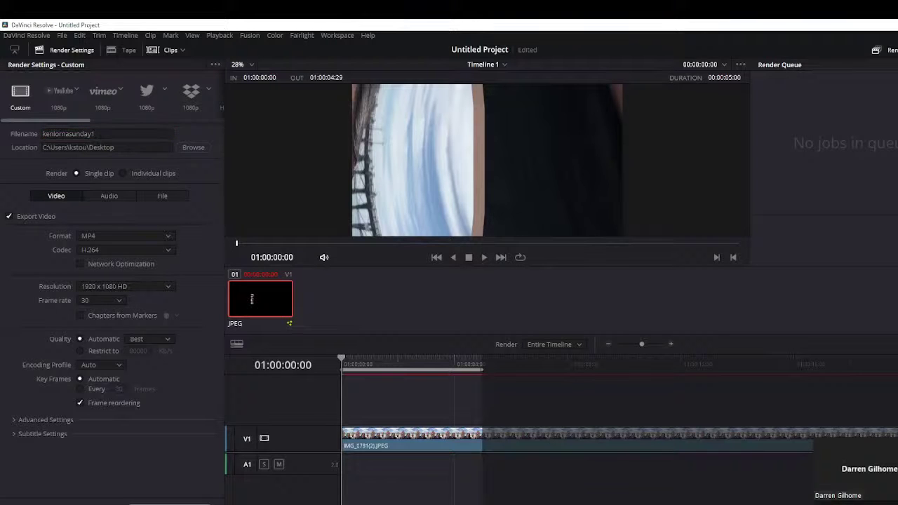
{"action": "left_click", "coordinate": [897, 251]}
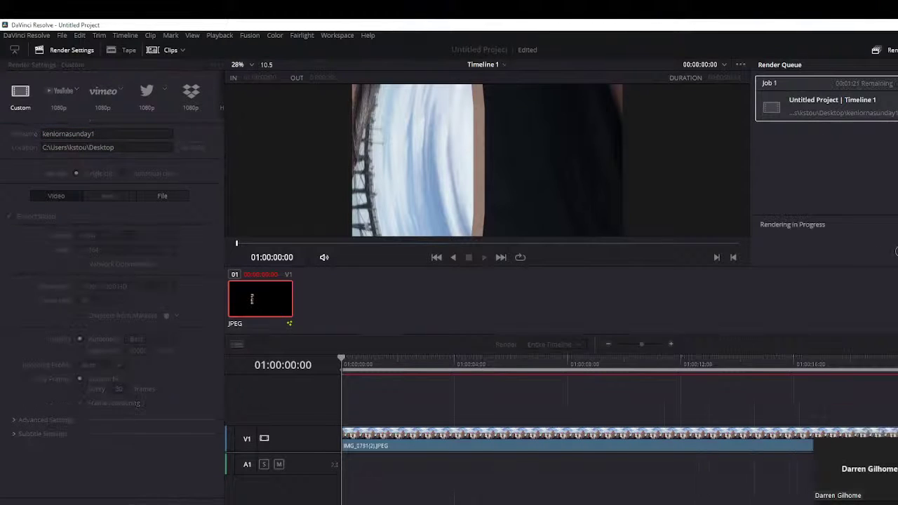
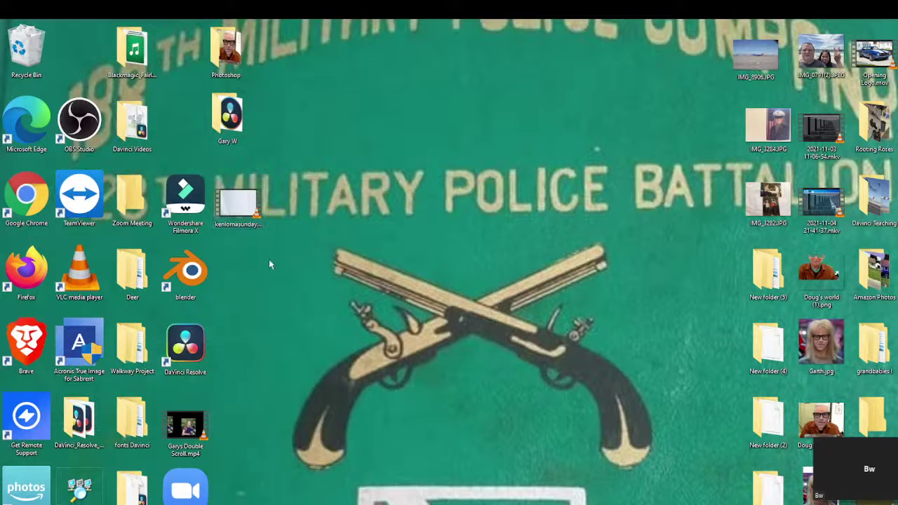
Step: Play the desktop mp4 in VLC, quit VLC, then delete that mp4 file
{"action": "double_click", "coordinate": [238, 213]}
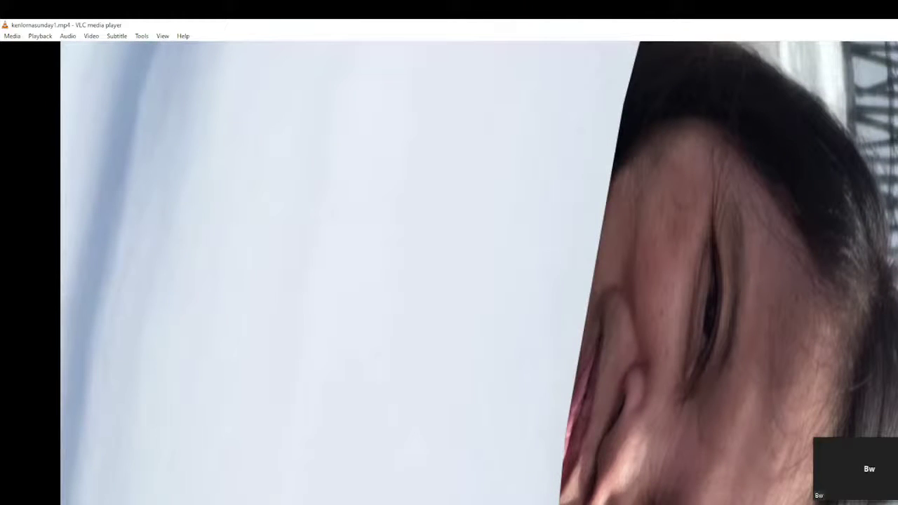
{"action": "key", "text": "ctrl+q"}
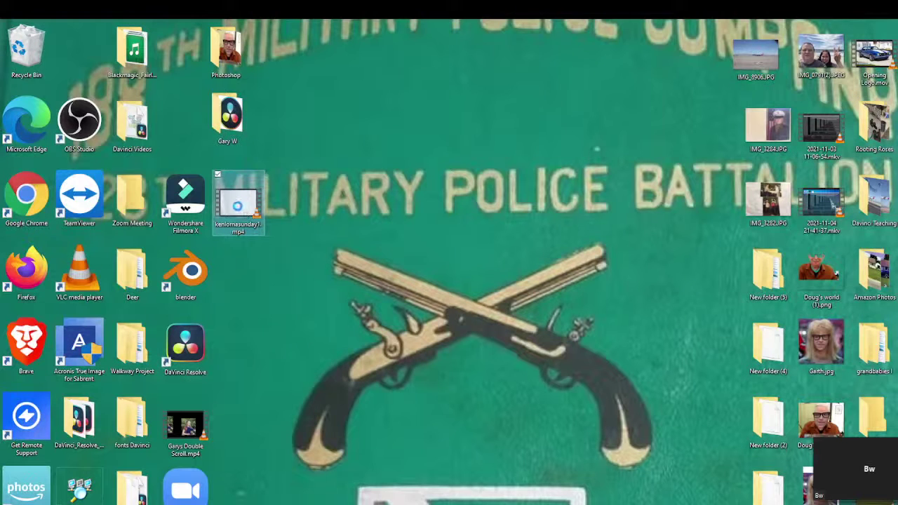
{"action": "right_click", "coordinate": [243, 211]}
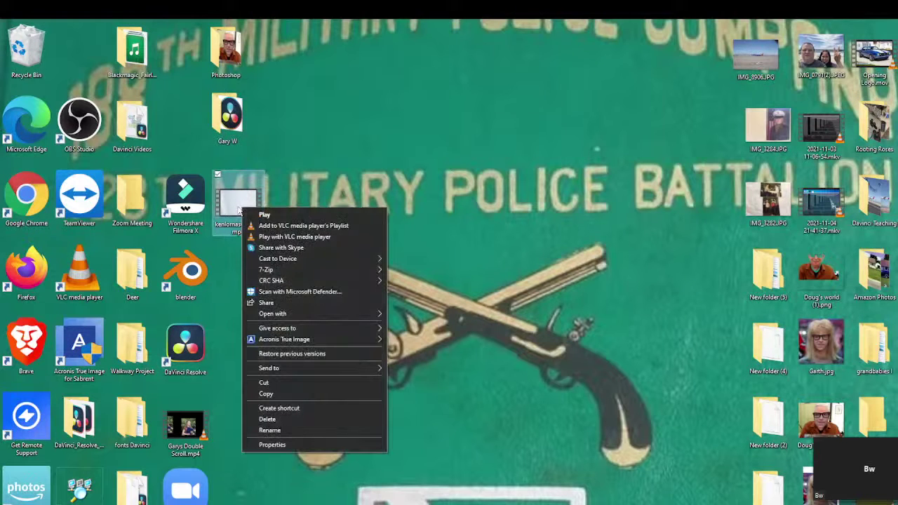
{"action": "left_click", "coordinate": [268, 418]}
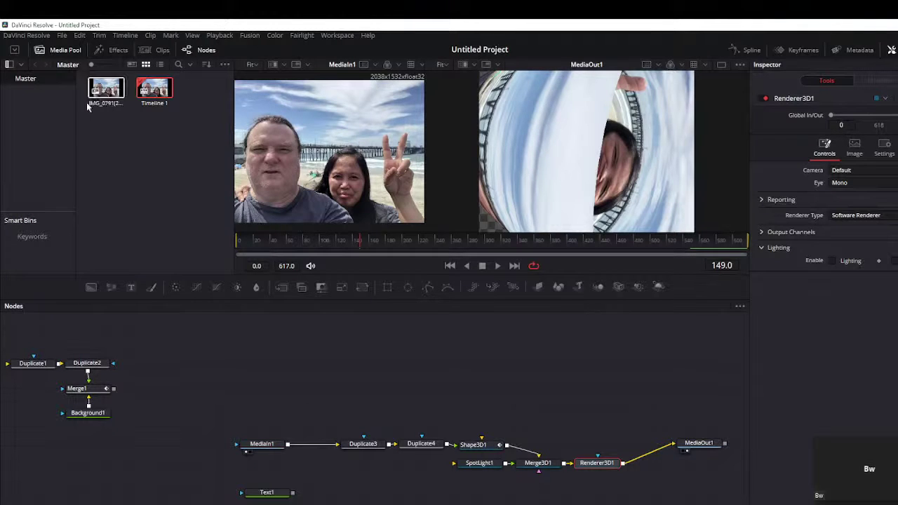
{"action": "right_click", "coordinate": [137, 156]}
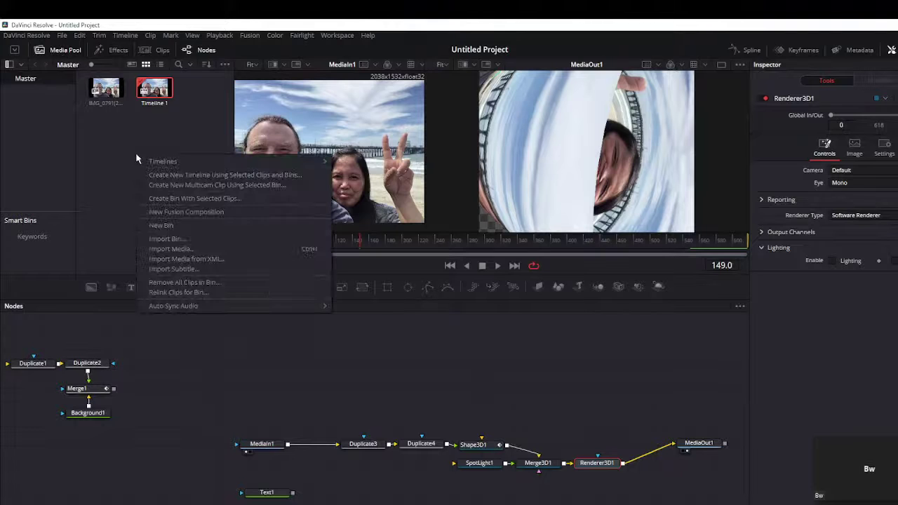
{"action": "left_click", "coordinate": [186, 249]}
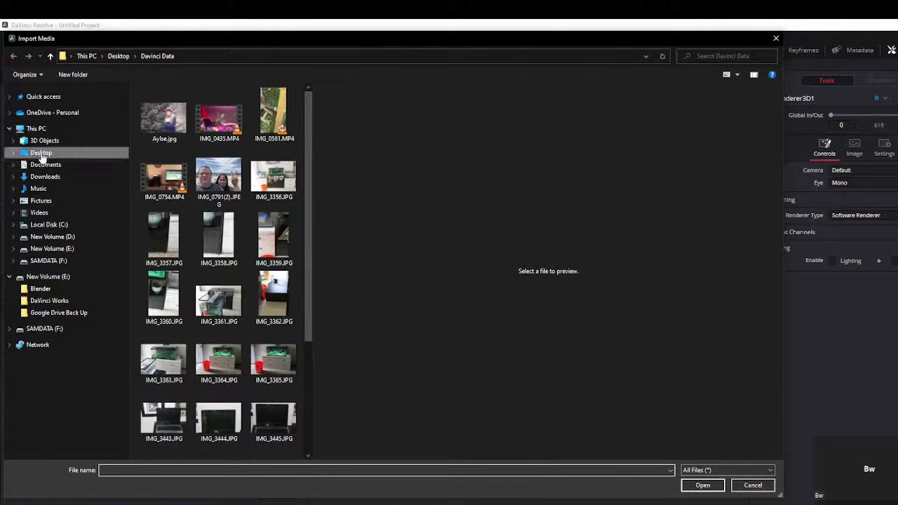
{"action": "left_click", "coordinate": [45, 177]}
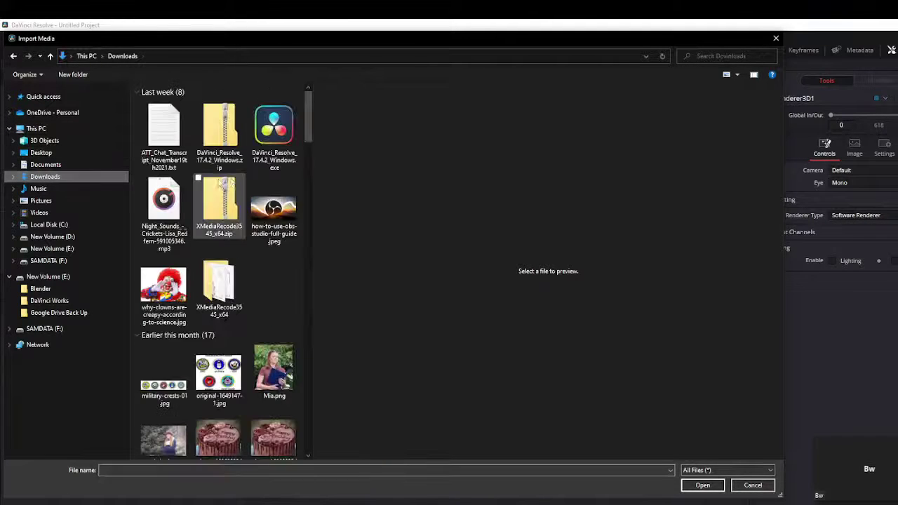
{"action": "left_click_drag", "start_coordinate": [310, 120], "coordinate": [306, 147]}
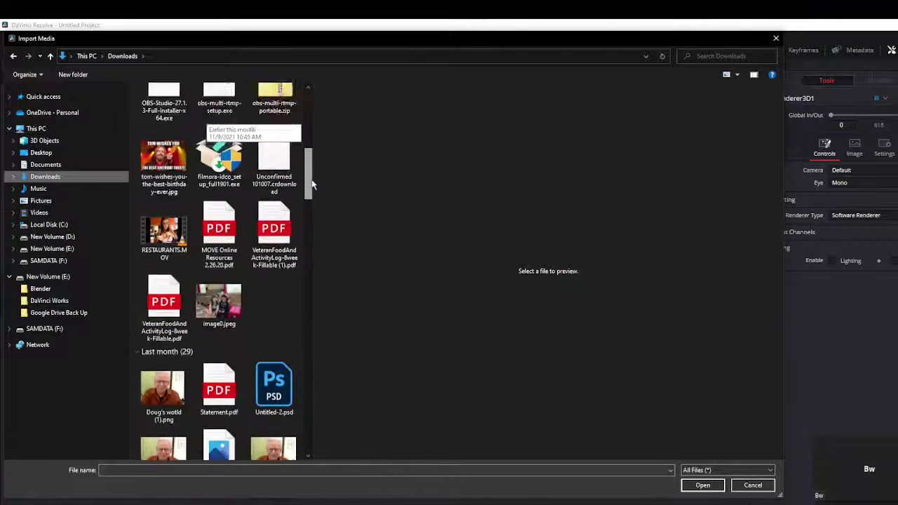
{"action": "left_click", "coordinate": [220, 188]}
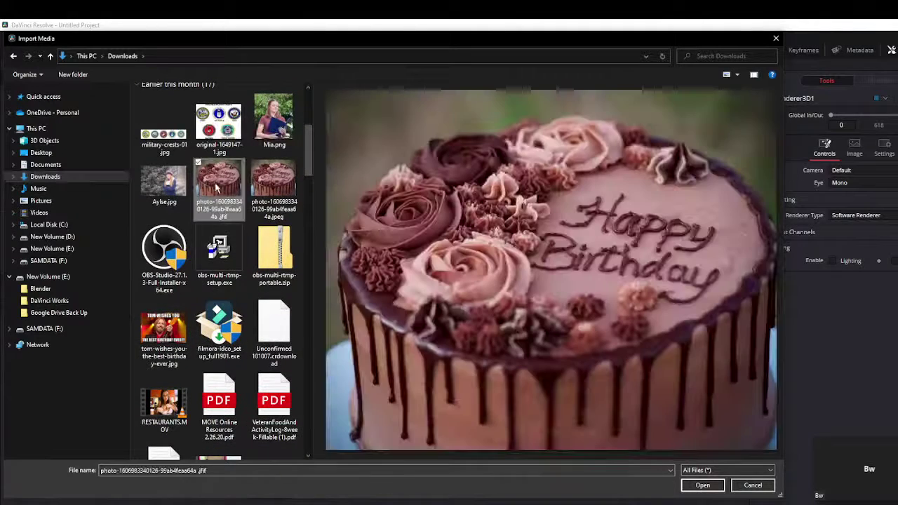
{"action": "left_click", "coordinate": [700, 484]}
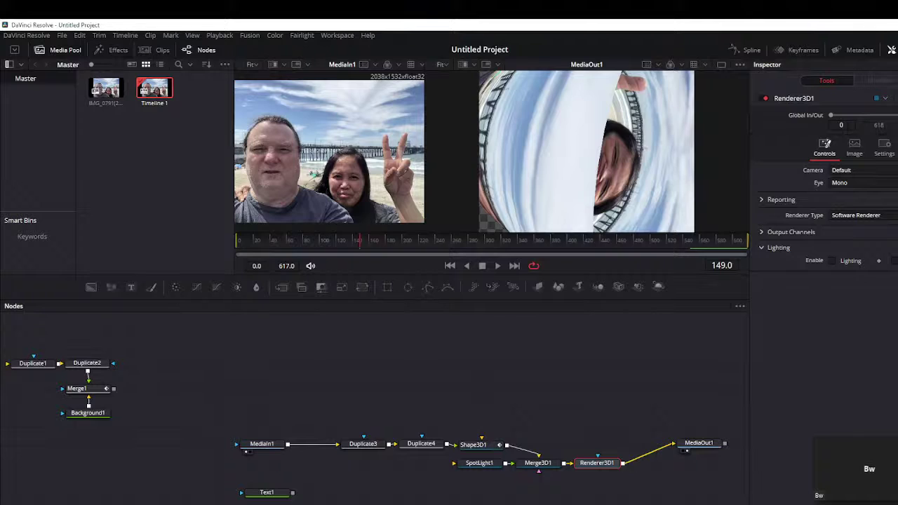
{"action": "key", "text": "shift+4"}
Step: Import the cake photo from Downloads into the Media Pool
{"action": "right_click", "coordinate": [125, 173]}
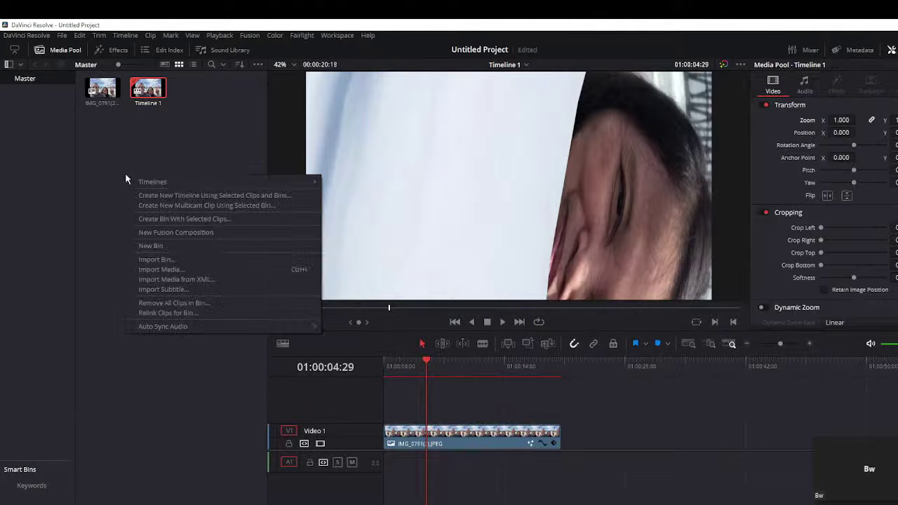
{"action": "left_click", "coordinate": [157, 270]}
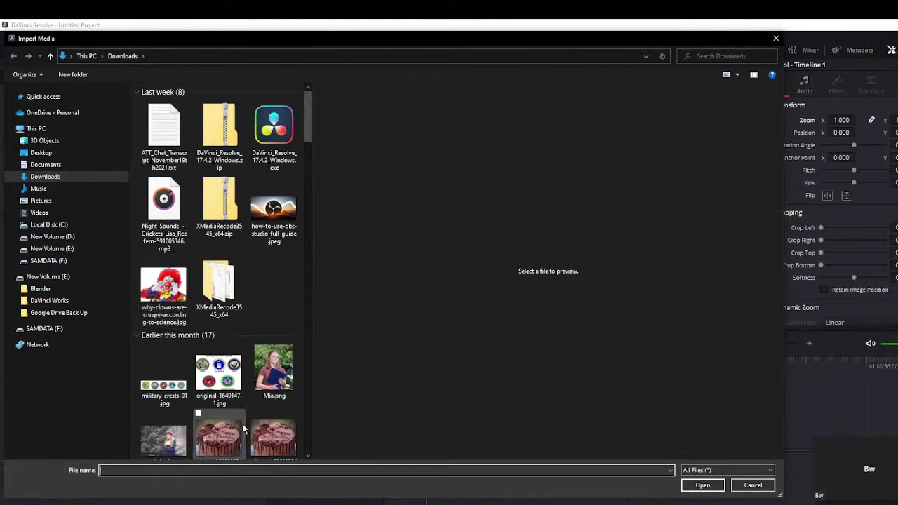
{"action": "left_click", "coordinate": [227, 433]}
{"action": "left_click", "coordinate": [701, 484]}
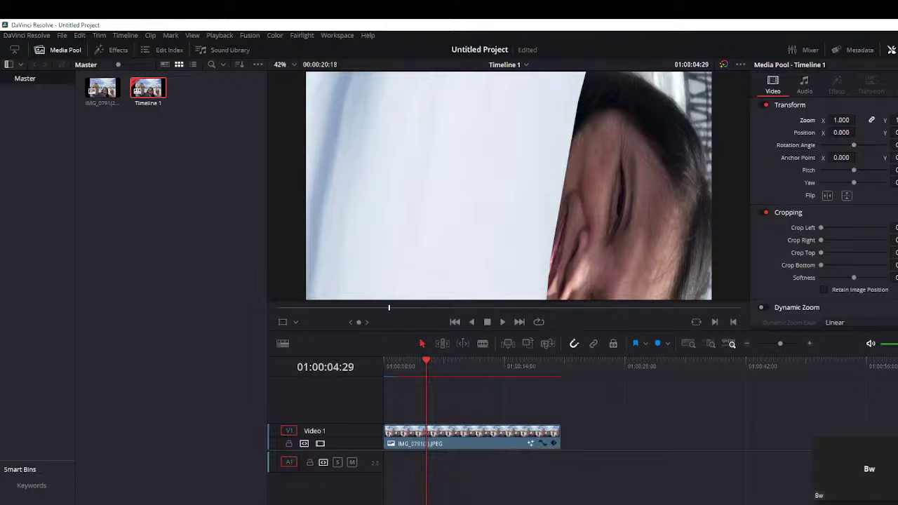
Step: Return to Resolve from the desktop and toggle the Media Pool panel off and on
{"action": "left_click", "coordinate": [894, 24]}
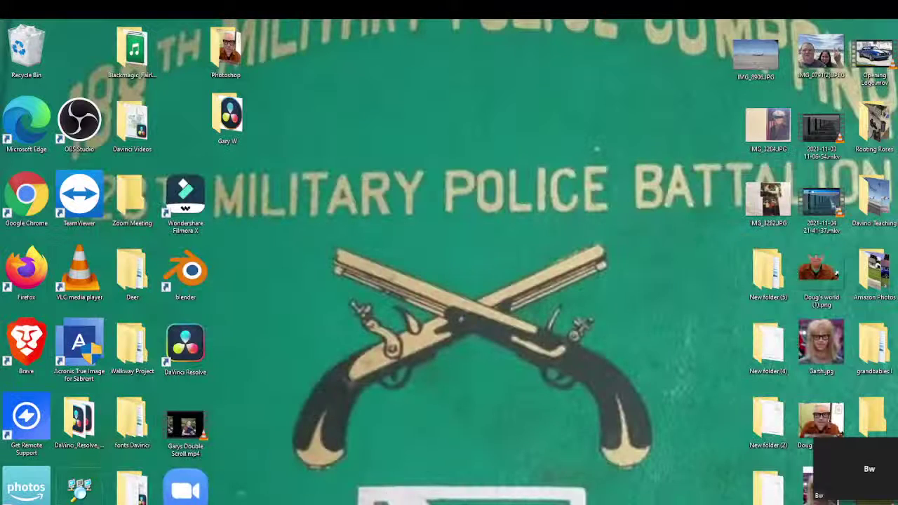
{"action": "key", "text": "alt+Tab"}
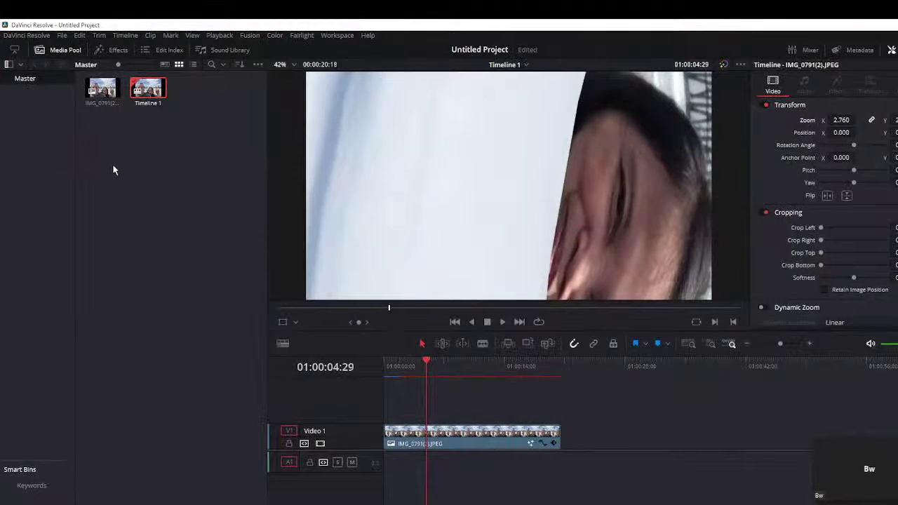
{"action": "left_click", "coordinate": [106, 138]}
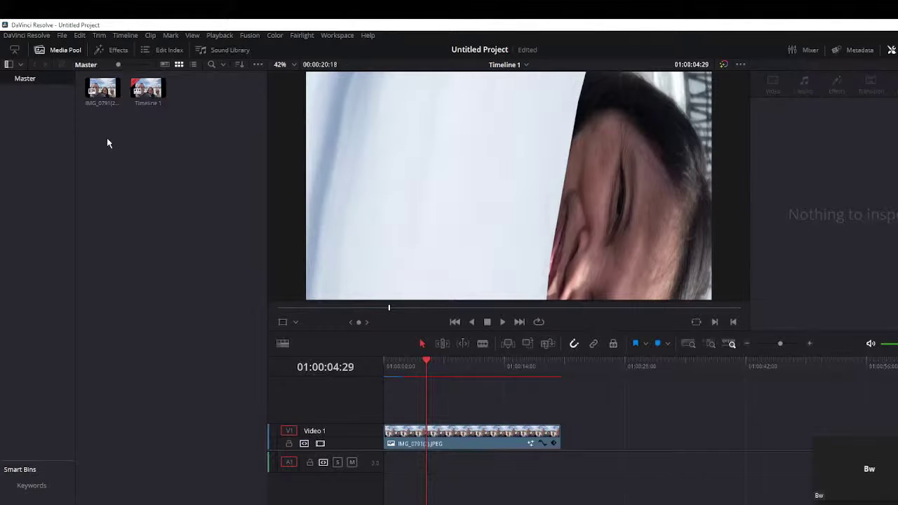
{"action": "left_click", "coordinate": [51, 51]}
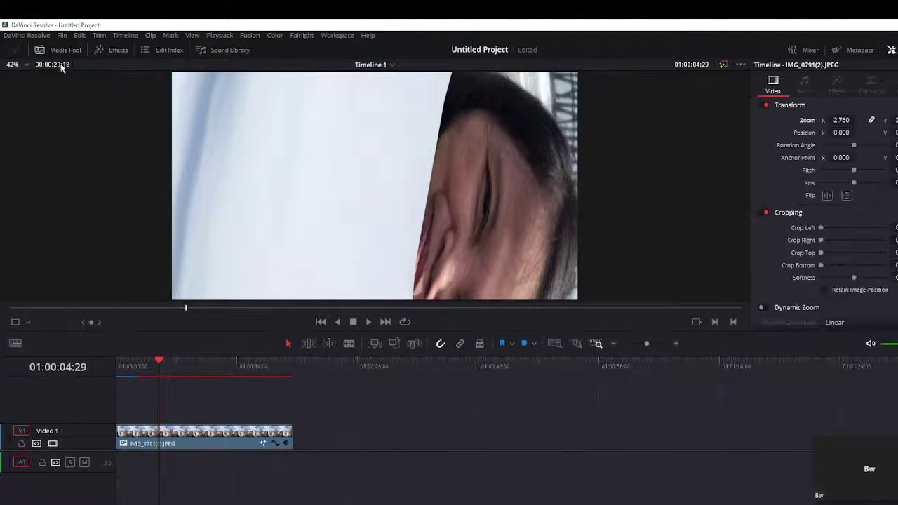
{"action": "left_click", "coordinate": [64, 55]}
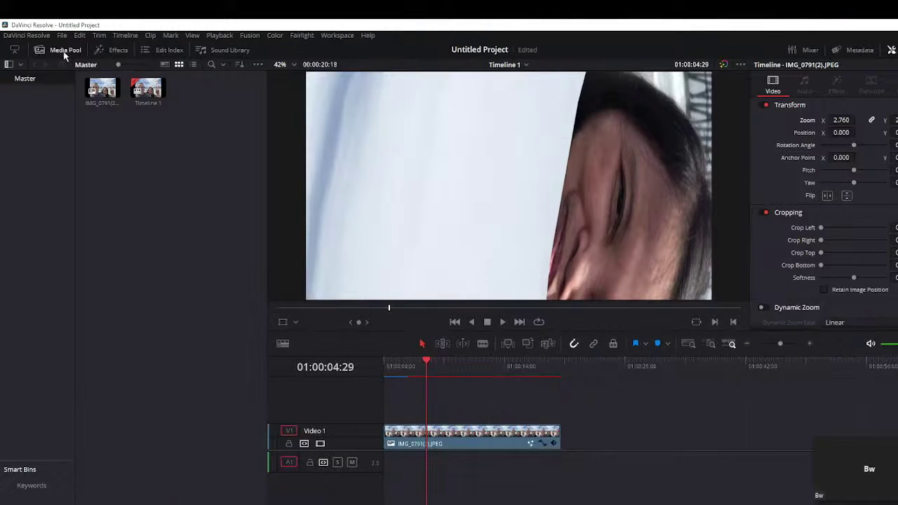
Step: Reopen Import Media from the Media Pool menu and close it without importing anything
{"action": "right_click", "coordinate": [110, 190]}
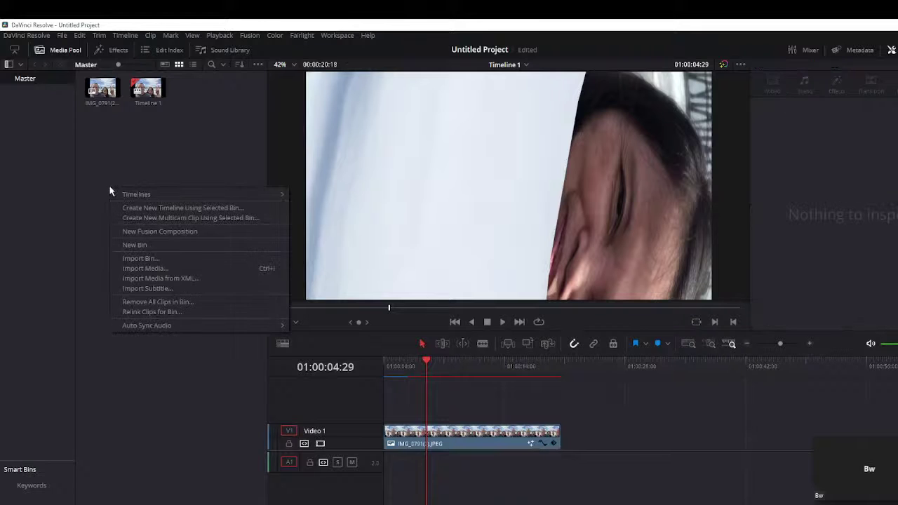
{"action": "left_click", "coordinate": [138, 268]}
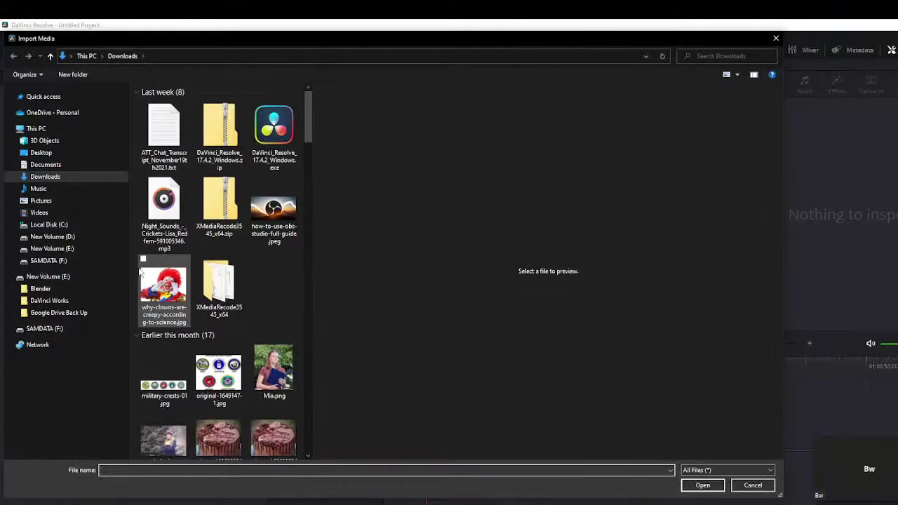
{"action": "left_click", "coordinate": [255, 144]}
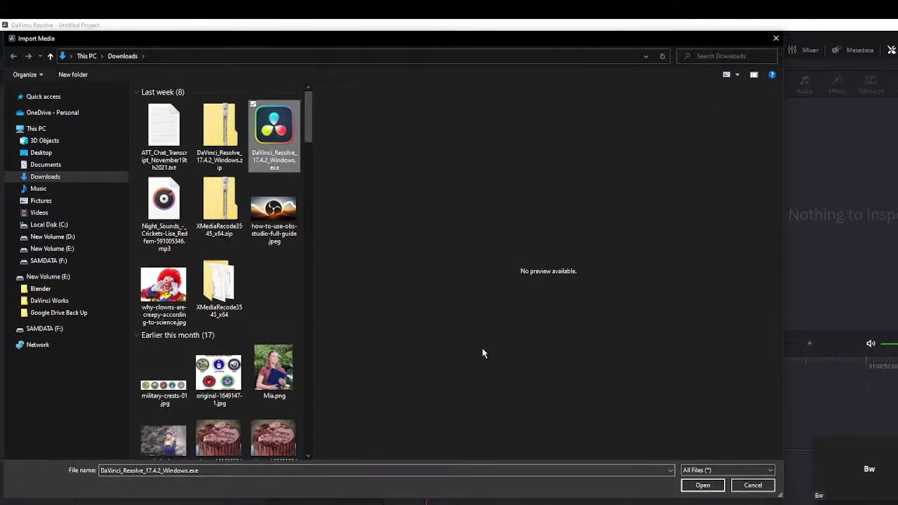
{"action": "left_click", "coordinate": [701, 485]}
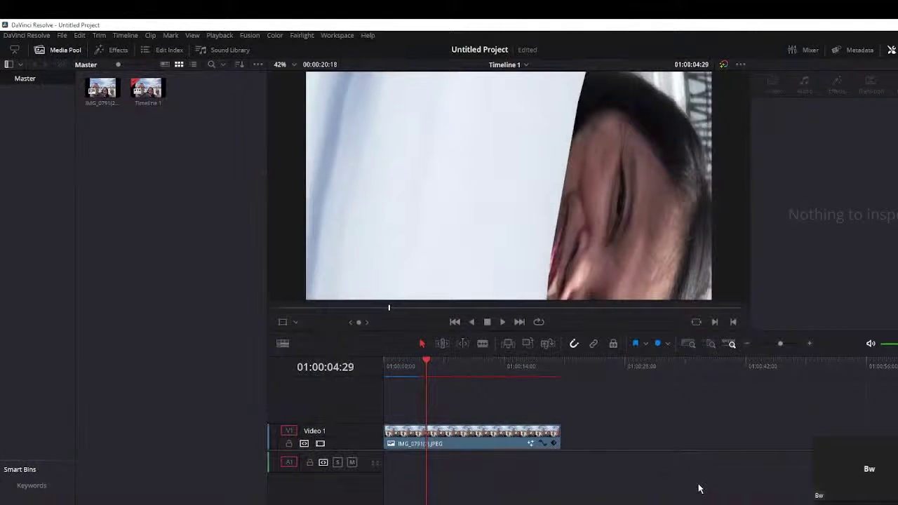
Step: Rewind Timeline 1 to 01:00:00:00 and hide the Inspector panel
{"action": "left_click_drag", "start_coordinate": [423, 362], "coordinate": [373, 366]}
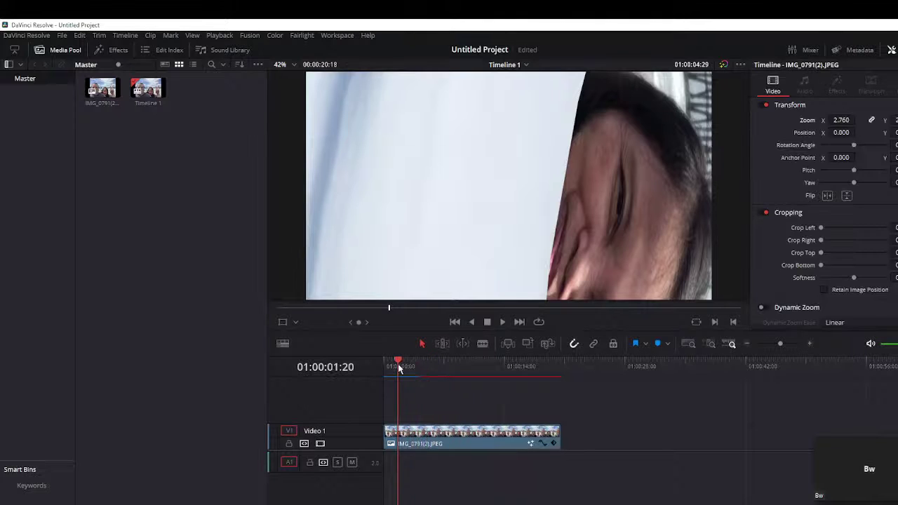
{"action": "right_click", "coordinate": [130, 228]}
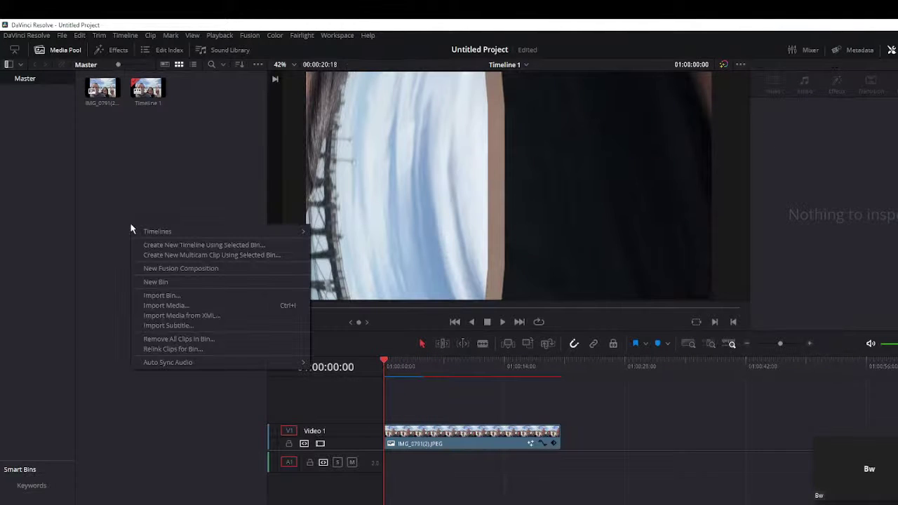
{"action": "left_click", "coordinate": [125, 226]}
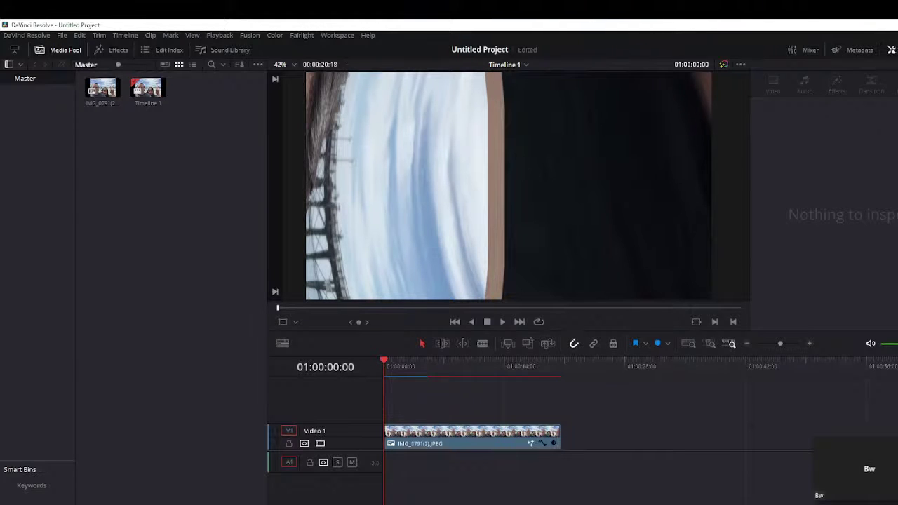
{"action": "left_click", "coordinate": [891, 50]}
Step: Import why-clowns-are-creepy-according-to-science.jpg from Downloads into the Media Pool
{"action": "right_click", "coordinate": [89, 194]}
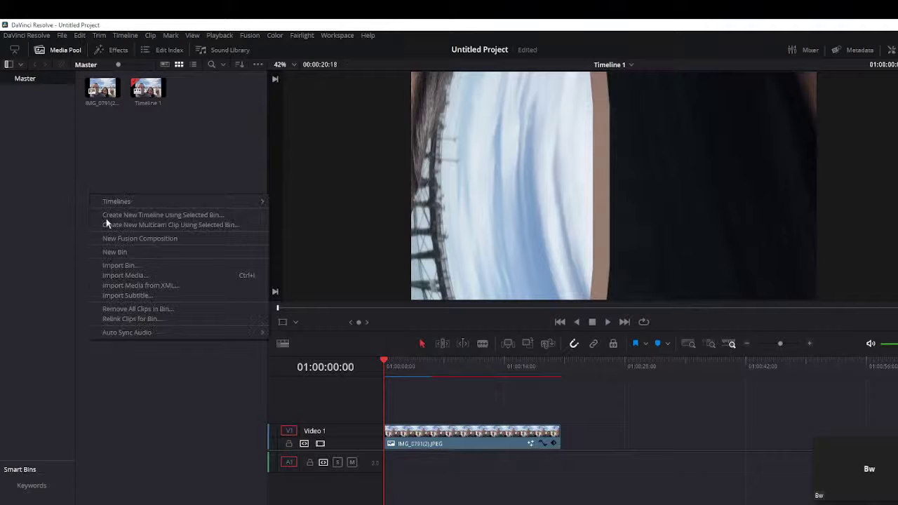
{"action": "left_click", "coordinate": [113, 274]}
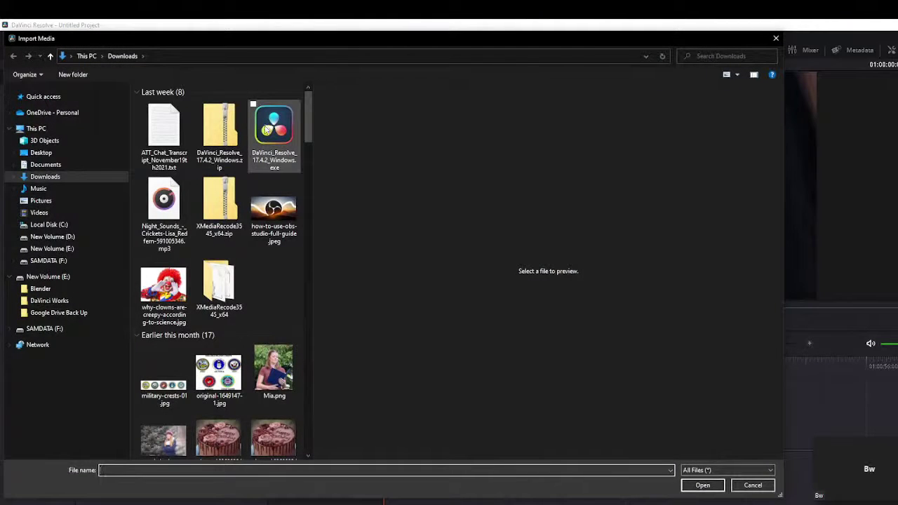
{"action": "left_click", "coordinate": [267, 130]}
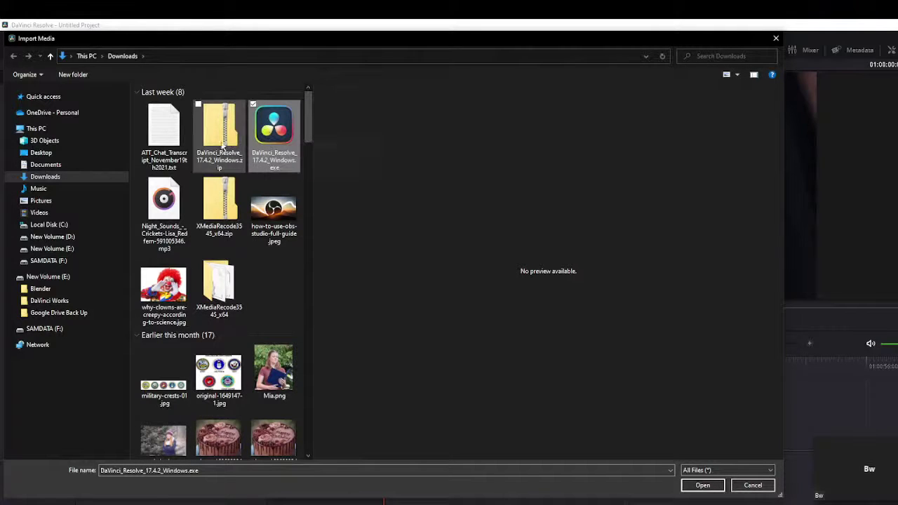
{"action": "left_click", "coordinate": [164, 286]}
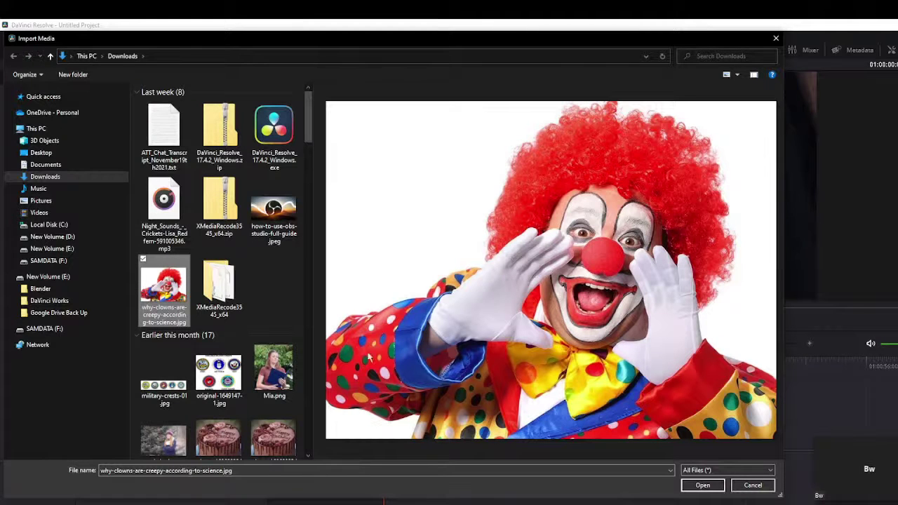
{"action": "left_click", "coordinate": [705, 490]}
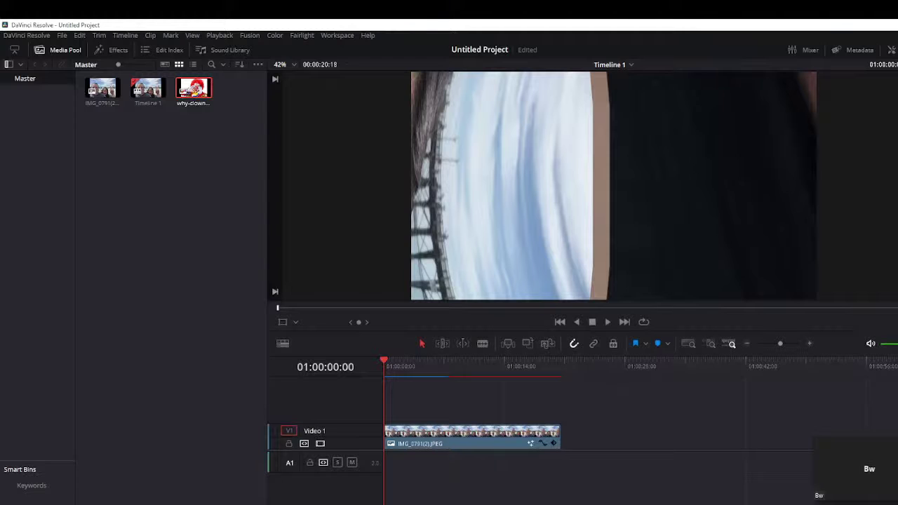
Step: In Fusion, add the clown clip as MediaIn2 and wire it into Duplicate3 in place of MediaIn1
{"action": "key", "text": "shift+5"}
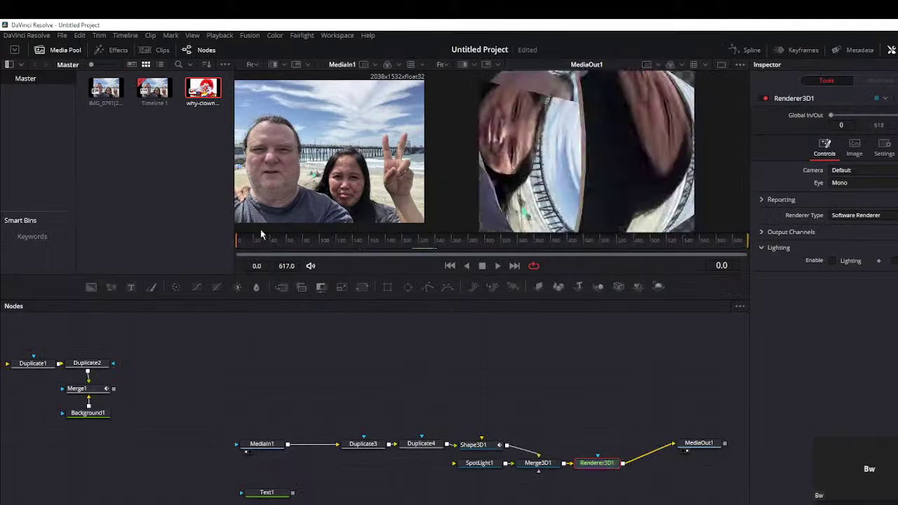
{"action": "left_click_drag", "start_coordinate": [201, 90], "coordinate": [261, 394]}
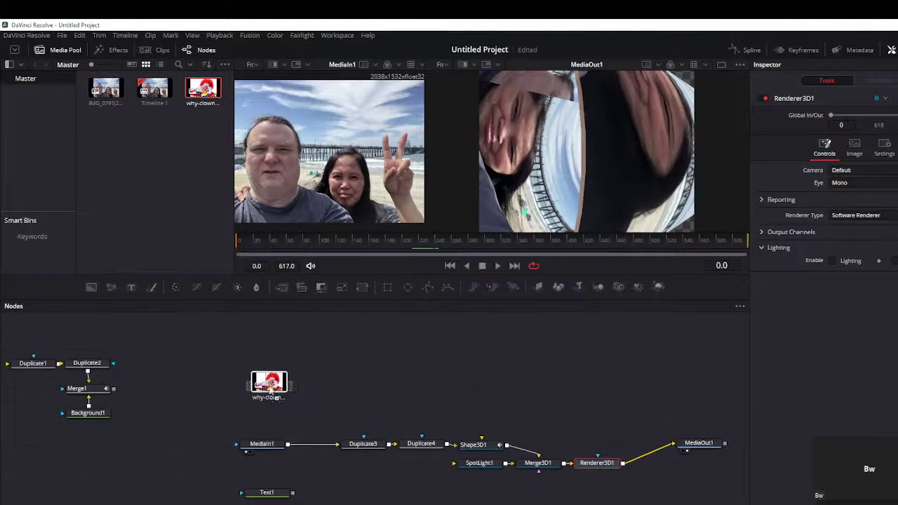
{"action": "left_click_drag", "start_coordinate": [333, 444], "coordinate": [326, 450]}
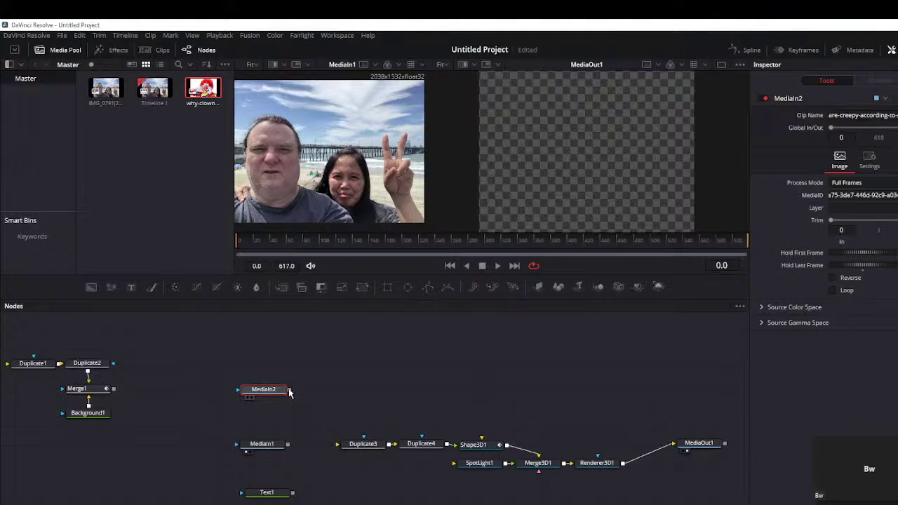
{"action": "left_click_drag", "start_coordinate": [288, 390], "coordinate": [345, 451]}
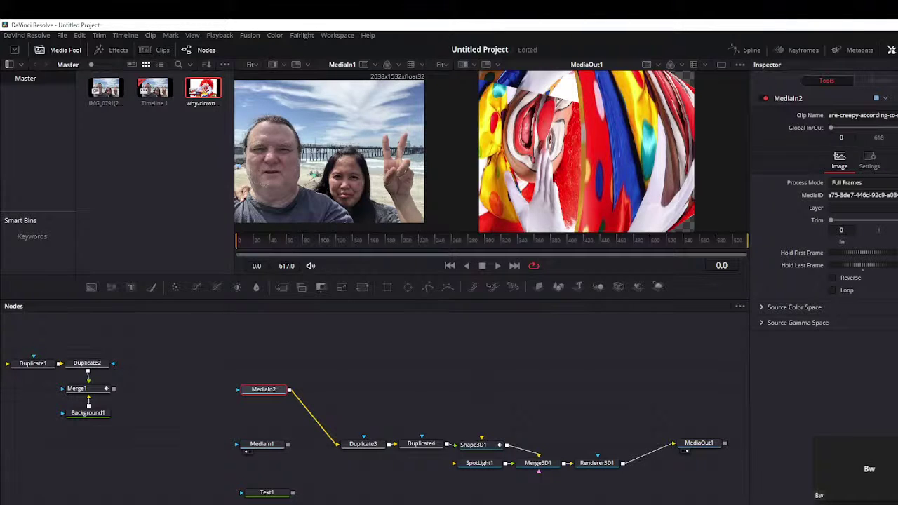
{"action": "key", "text": "shift+4"}
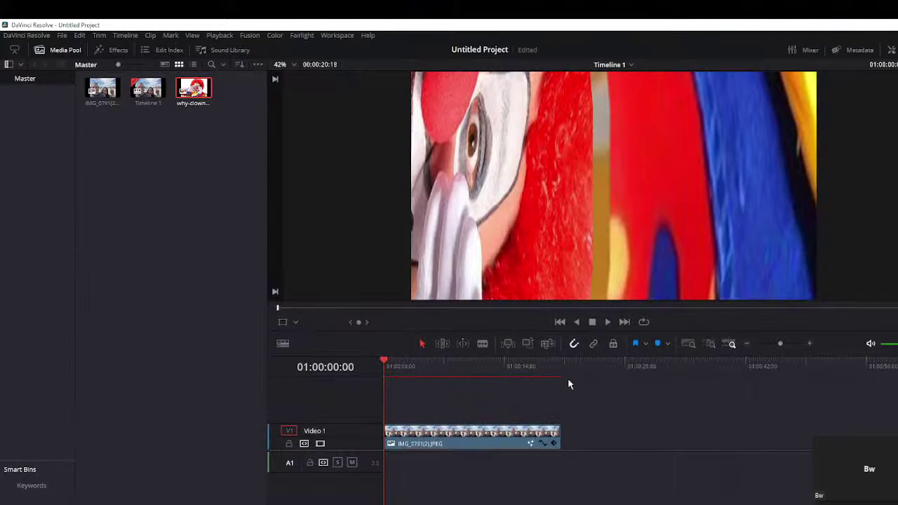
Step: Play Timeline 1 through to 01:00:20:18 to watch the clown-textured 3D animation
{"action": "left_click", "coordinate": [607, 323]}
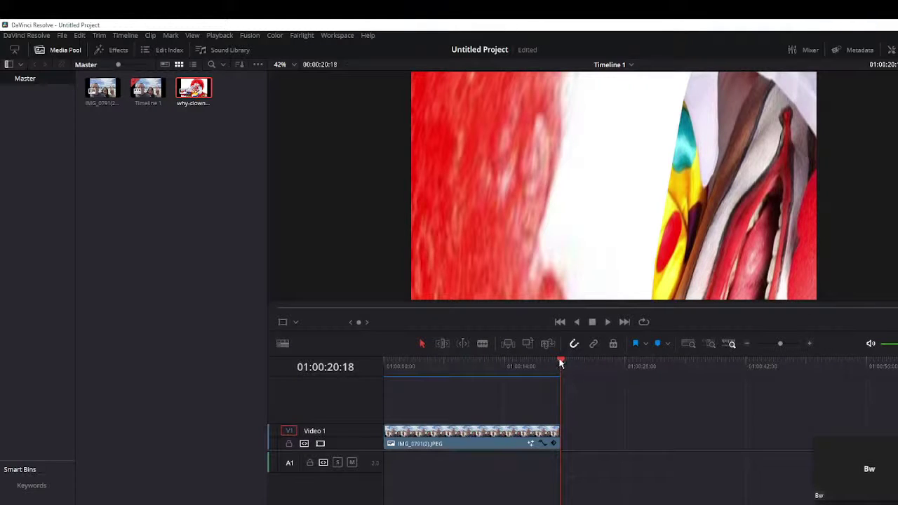
Step: Replay the clown composition from the start, then stop and rewind to 01:00:00:00
{"action": "left_click_drag", "start_coordinate": [560, 361], "coordinate": [383, 384]}
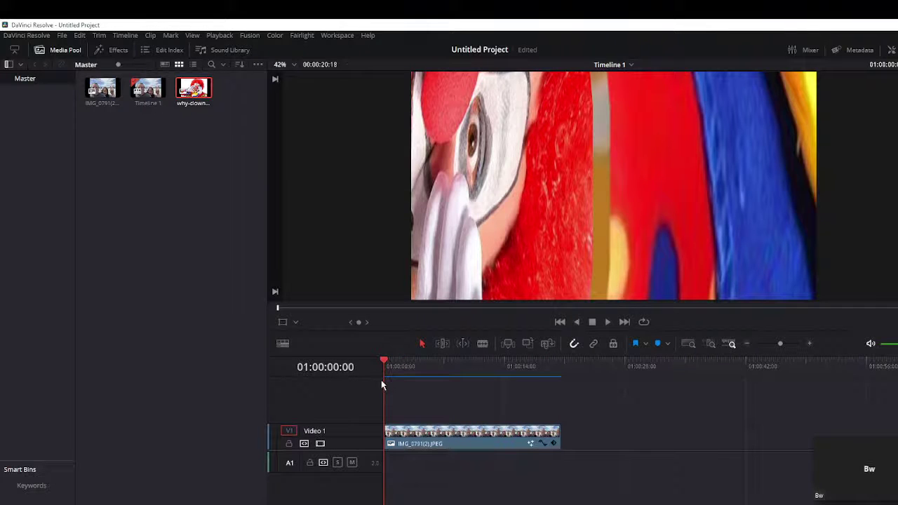
{"action": "left_click", "coordinate": [607, 322]}
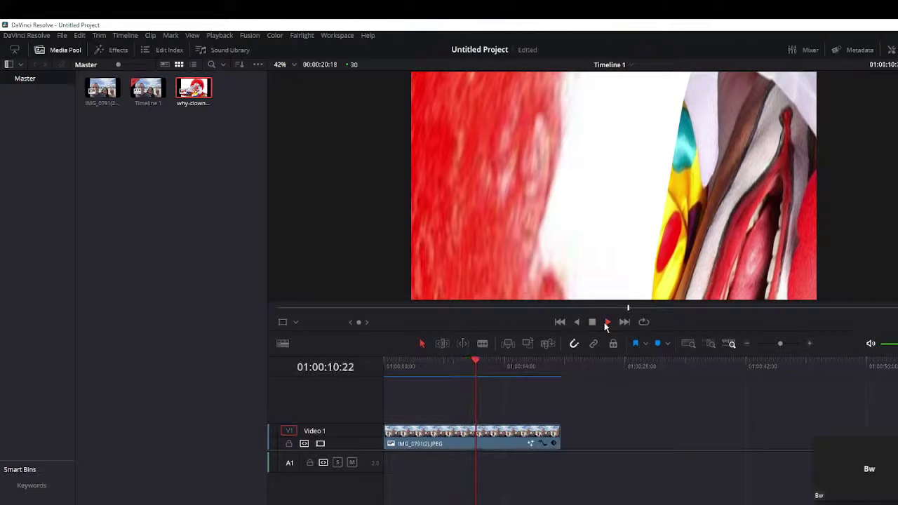
{"action": "left_click", "coordinate": [592, 322]}
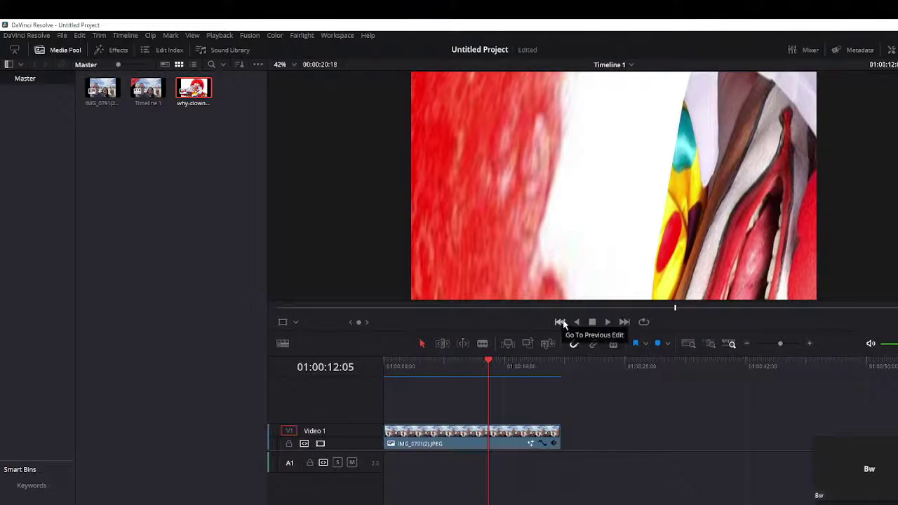
{"action": "left_click", "coordinate": [560, 322]}
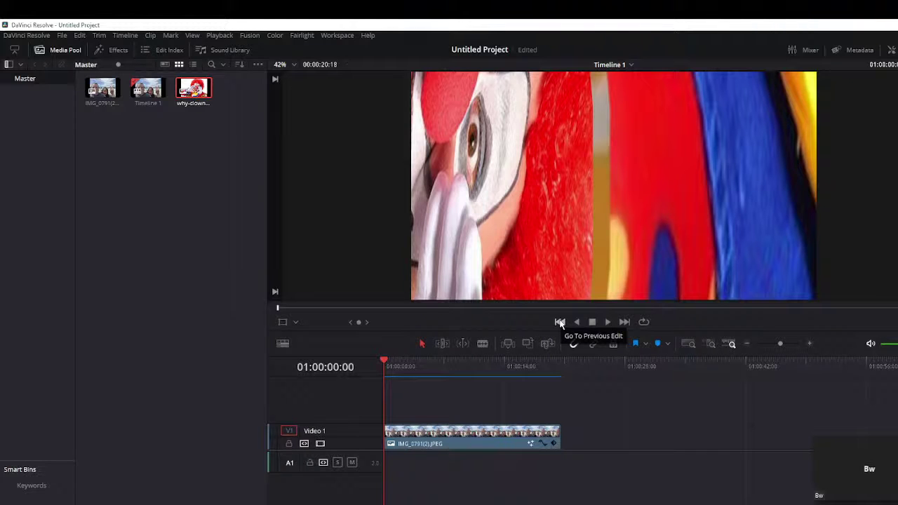
Step: In Fusion, save the project and wire MediaIn1 back into Duplicate3
{"action": "key", "text": "shift+5"}
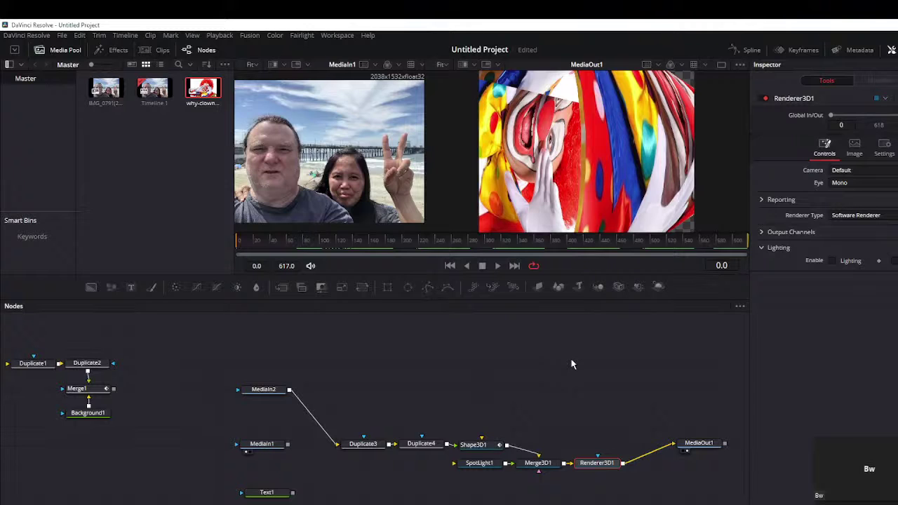
{"action": "key", "text": "ctrl+s"}
{"action": "left_click_drag", "start_coordinate": [288, 444], "coordinate": [363, 446]}
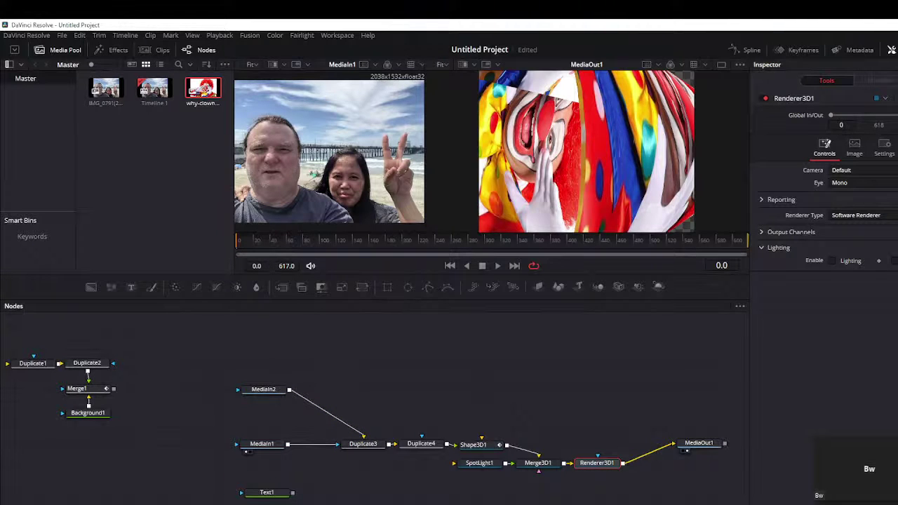
Step: Preview the updated composition on the Edit page timeline, then stop playback
{"action": "key", "text": "shift+4"}
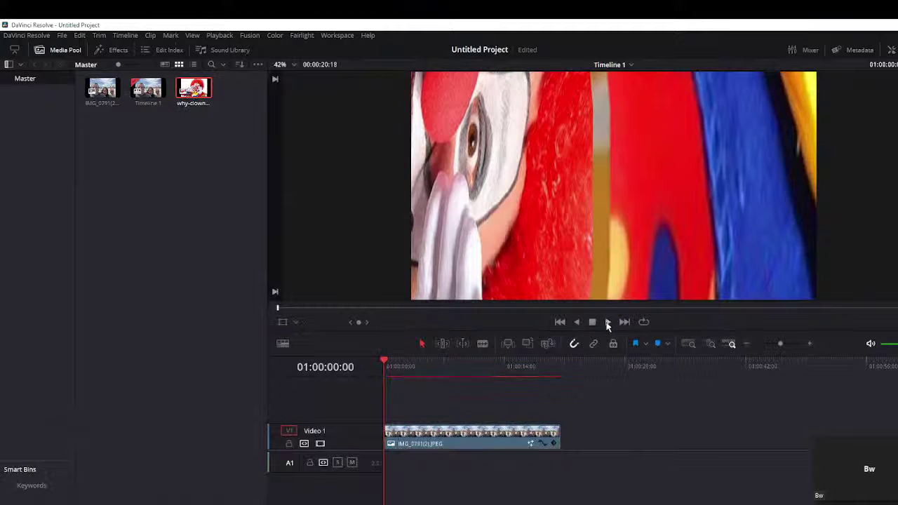
{"action": "left_click", "coordinate": [607, 323]}
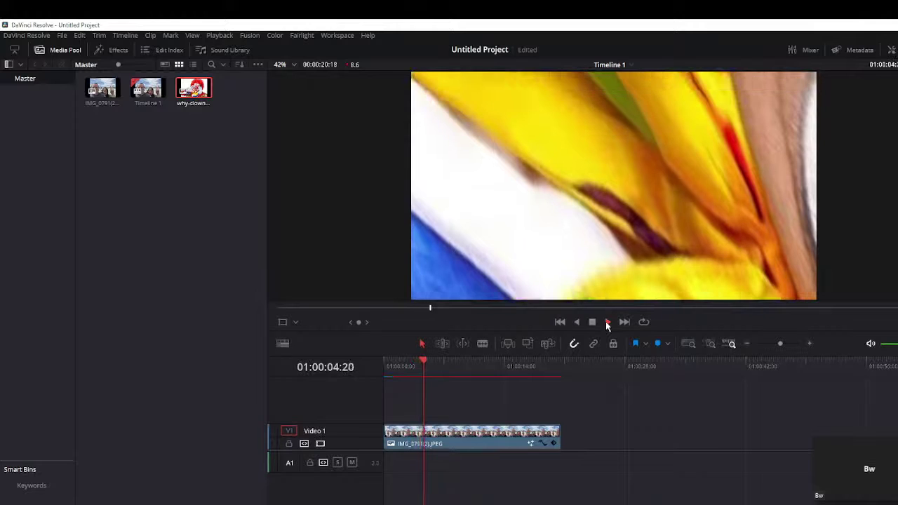
{"action": "left_click", "coordinate": [593, 323]}
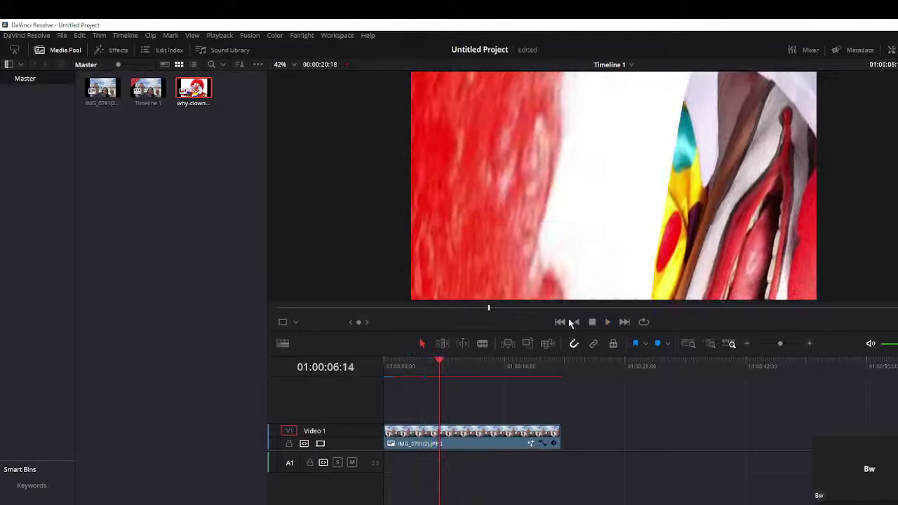
{"action": "left_click", "coordinate": [559, 323]}
{"action": "key", "text": "shift+5"}
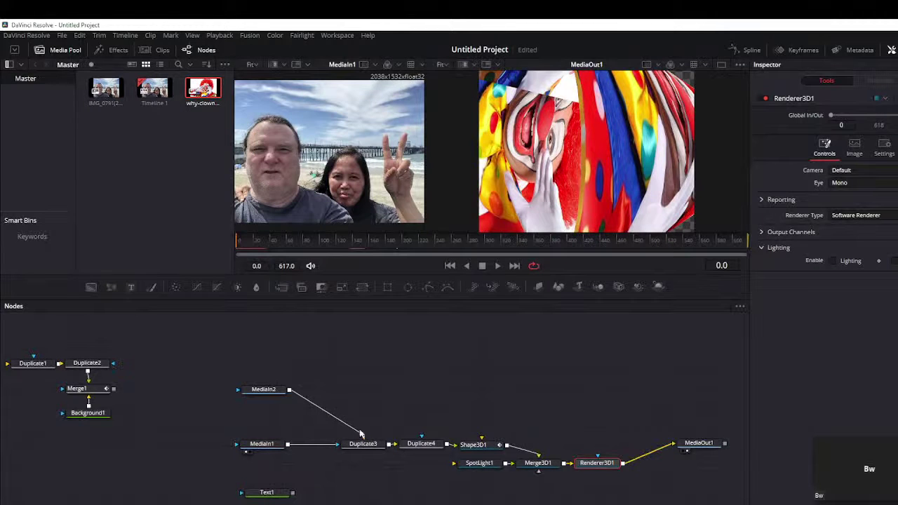
Step: Unplug the clown image from Duplicate3, move MediaIn1 above it, and preview the timeline
{"action": "left_click_drag", "start_coordinate": [360, 435], "coordinate": [344, 425]}
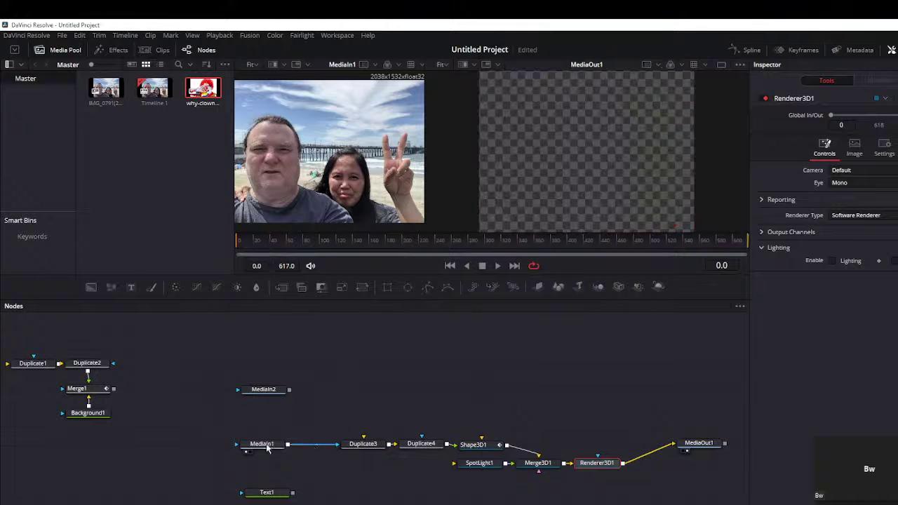
{"action": "left_click_drag", "start_coordinate": [267, 449], "coordinate": [369, 379]}
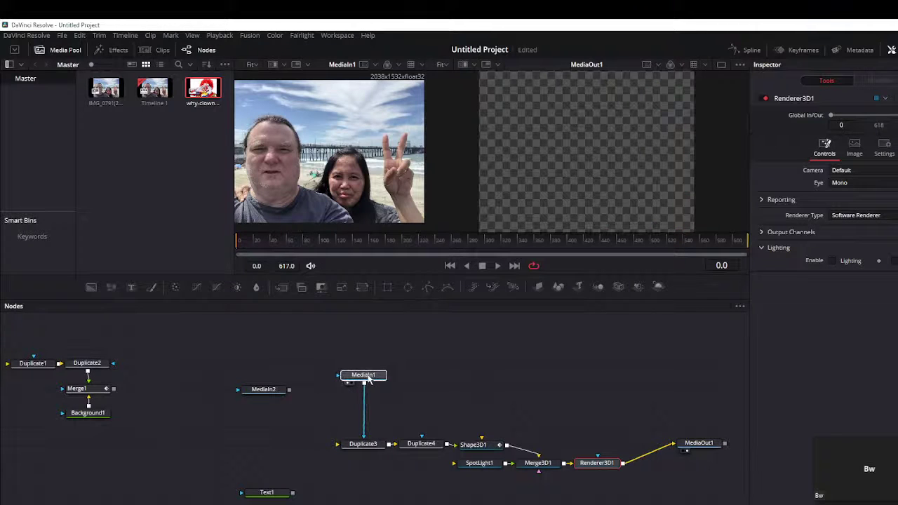
{"action": "left_click", "coordinate": [369, 377]}
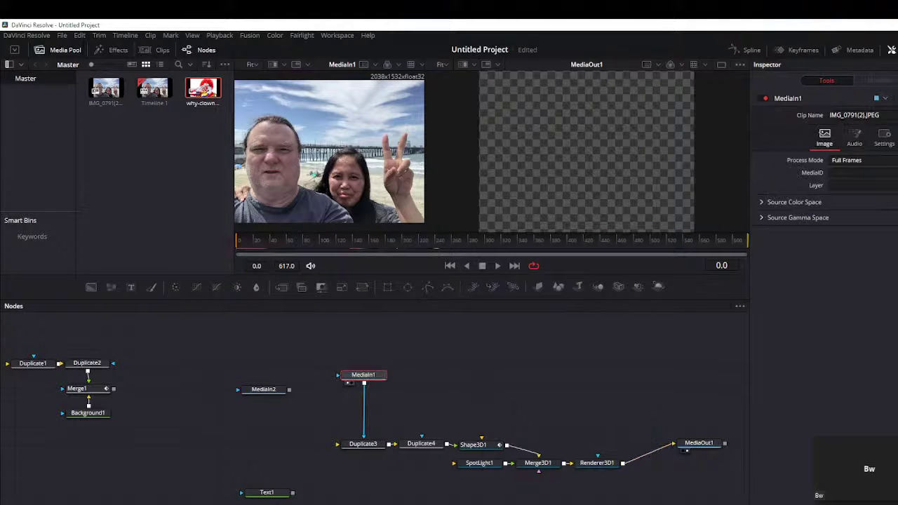
{"action": "key", "text": "shift+4"}
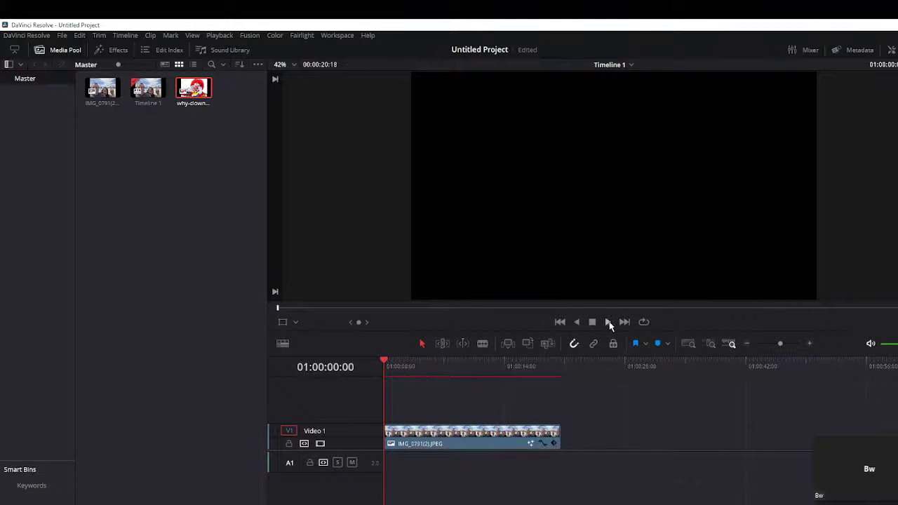
{"action": "left_click", "coordinate": [608, 322]}
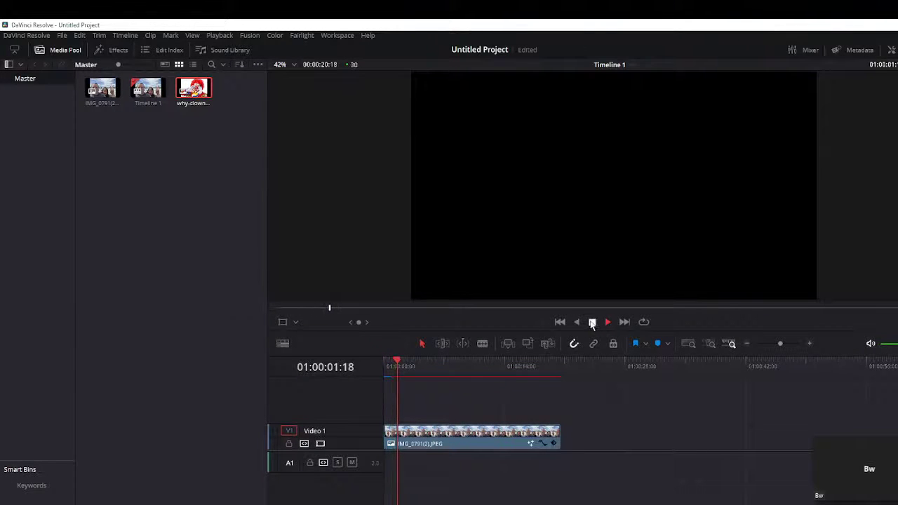
{"action": "left_click", "coordinate": [591, 322]}
{"action": "key", "text": "shift+5"}
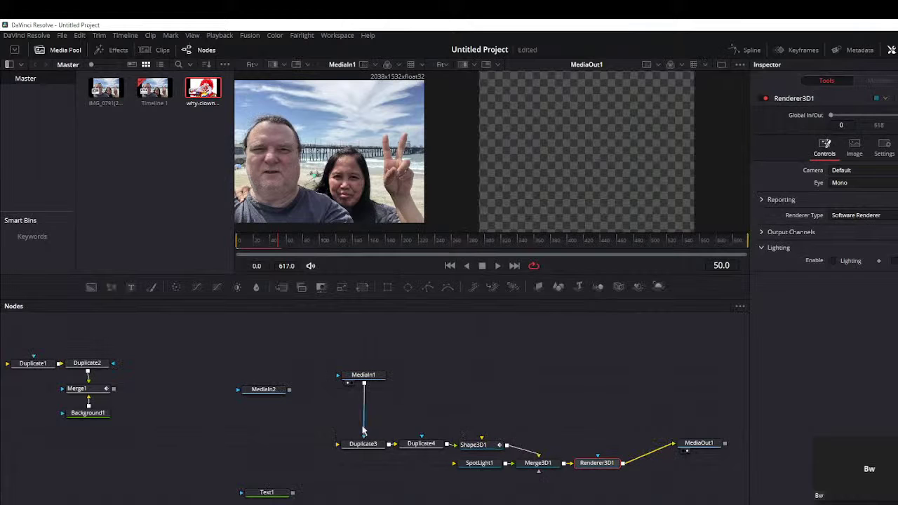
Step: Connect MediaIn1 into Duplicate3 and move it back to the left of Duplicate3
{"action": "left_click_drag", "start_coordinate": [362, 431], "coordinate": [363, 428]}
{"action": "left_click_drag", "start_coordinate": [390, 376], "coordinate": [338, 445]}
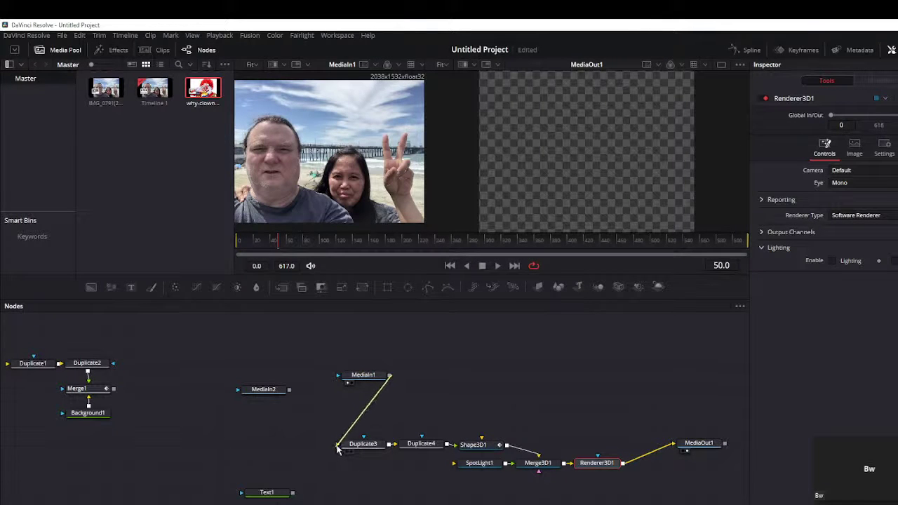
{"action": "left_click", "coordinate": [364, 376]}
{"action": "left_click_drag", "start_coordinate": [365, 378], "coordinate": [282, 447]}
{"action": "left_click", "coordinate": [282, 446]}
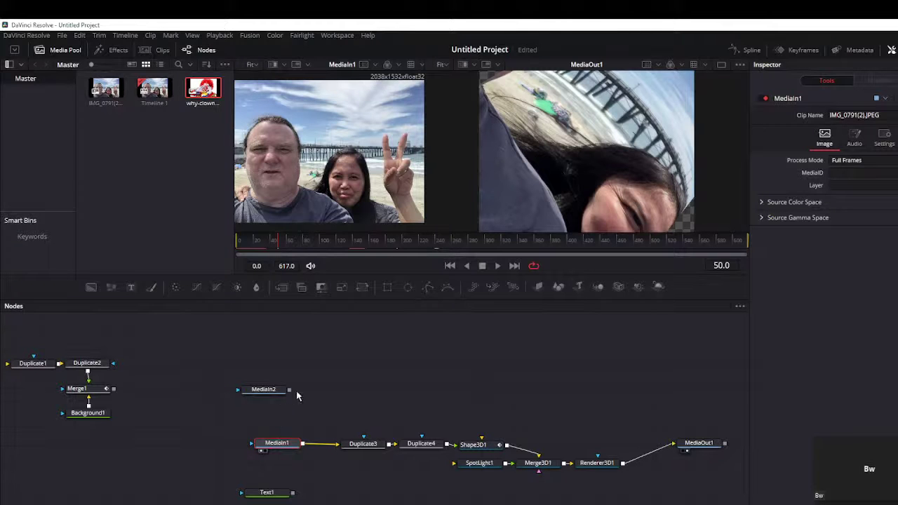
{"action": "left_click_drag", "start_coordinate": [290, 389], "coordinate": [295, 393]}
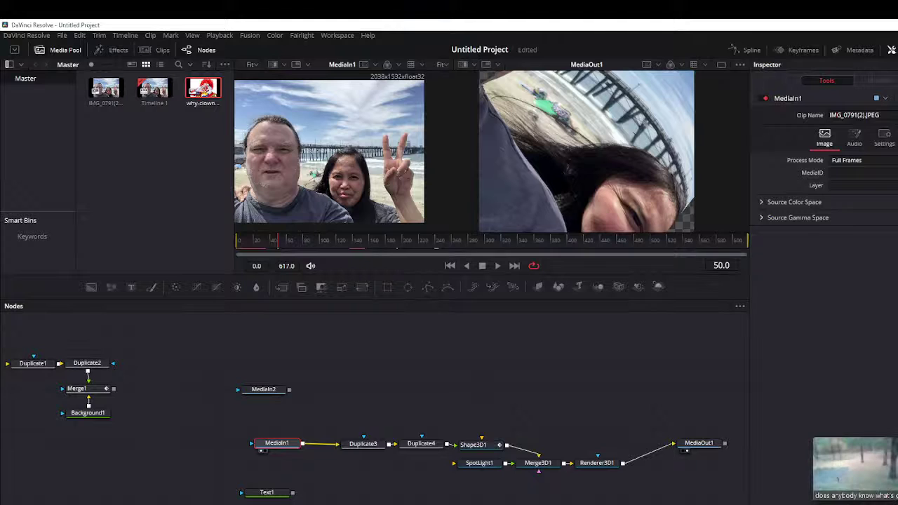
Step: Rewind to the clip start and preview the selfie-wrapped 3D shape on the timeline
{"action": "key", "text": "shift+4"}
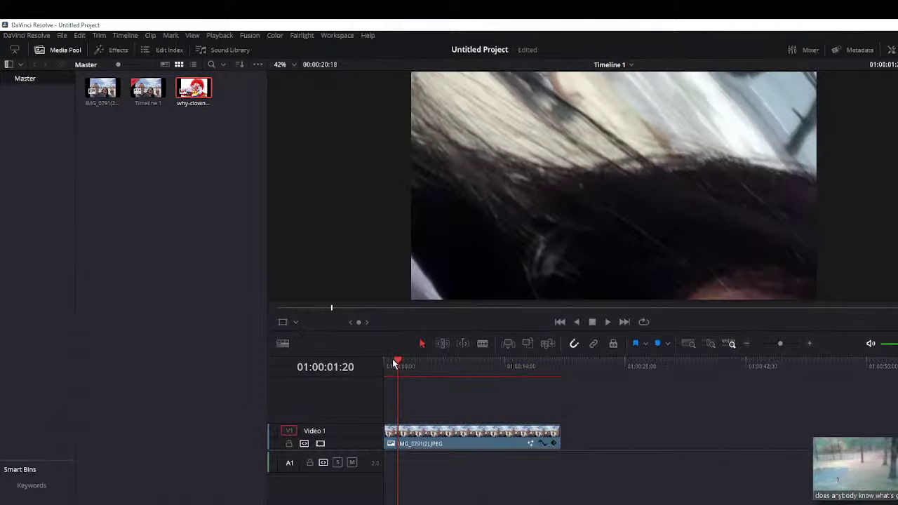
{"action": "left_click_drag", "start_coordinate": [394, 362], "coordinate": [384, 363]}
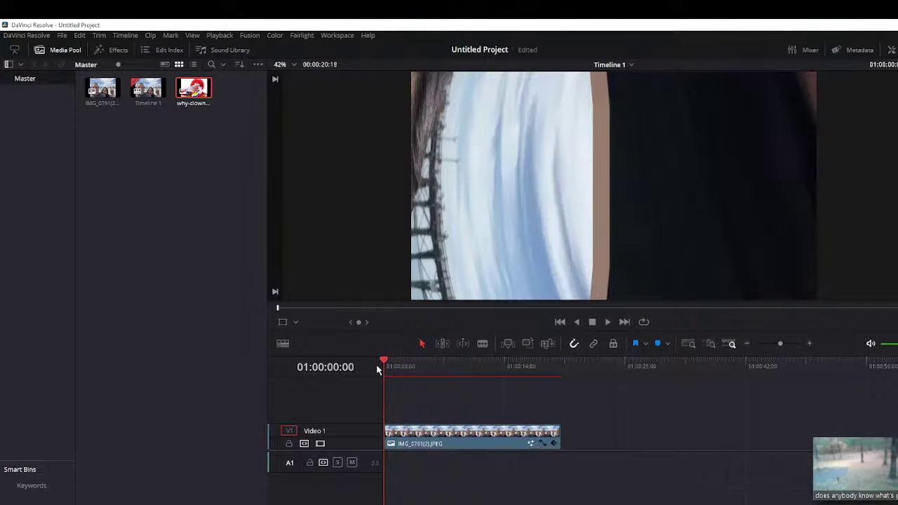
{"action": "left_click", "coordinate": [608, 323]}
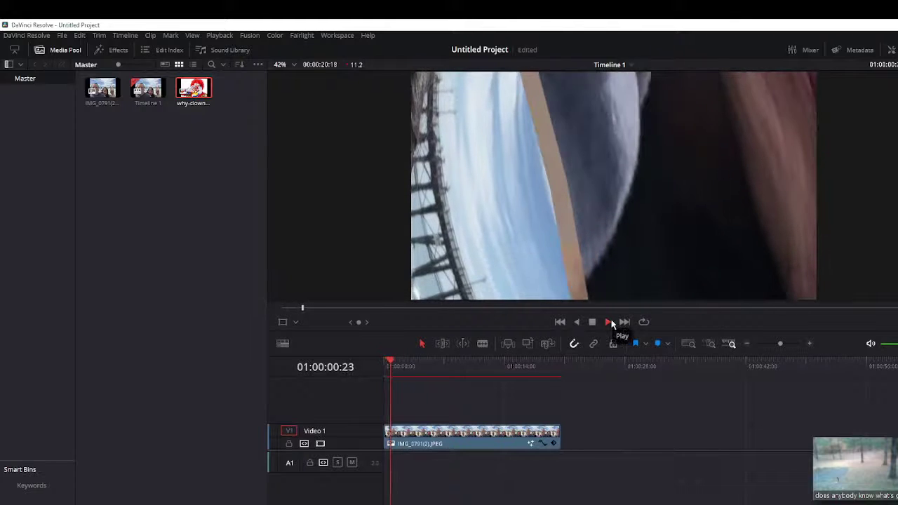
{"action": "left_click", "coordinate": [597, 326]}
Step: Link MediaIn2's output into Duplicate3, preview it, and park the playhead at the clip start
{"action": "key", "text": "shift+5"}
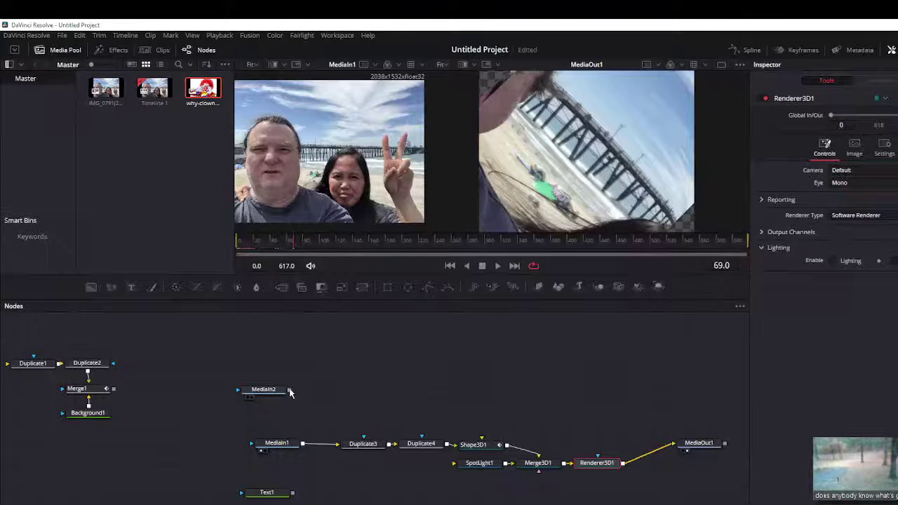
{"action": "left_click_drag", "start_coordinate": [289, 389], "coordinate": [361, 447]}
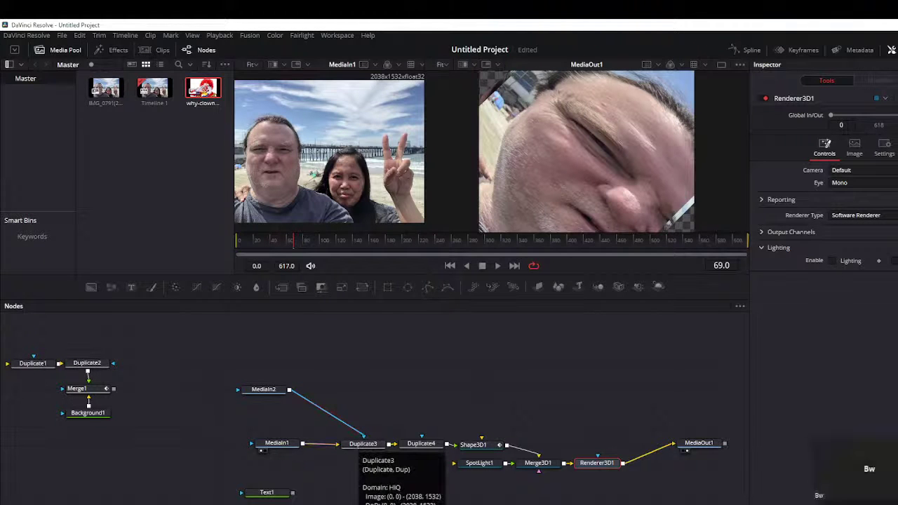
{"action": "key", "text": "shift+4"}
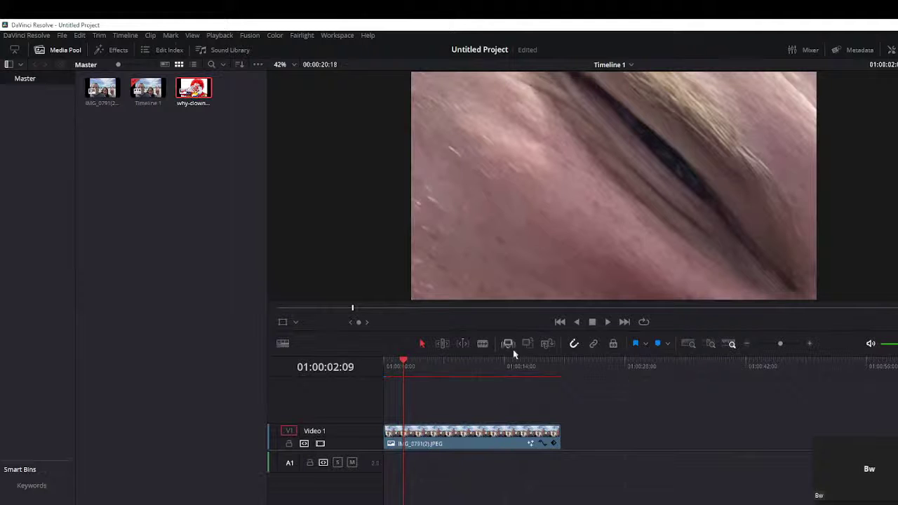
{"action": "left_click", "coordinate": [608, 321]}
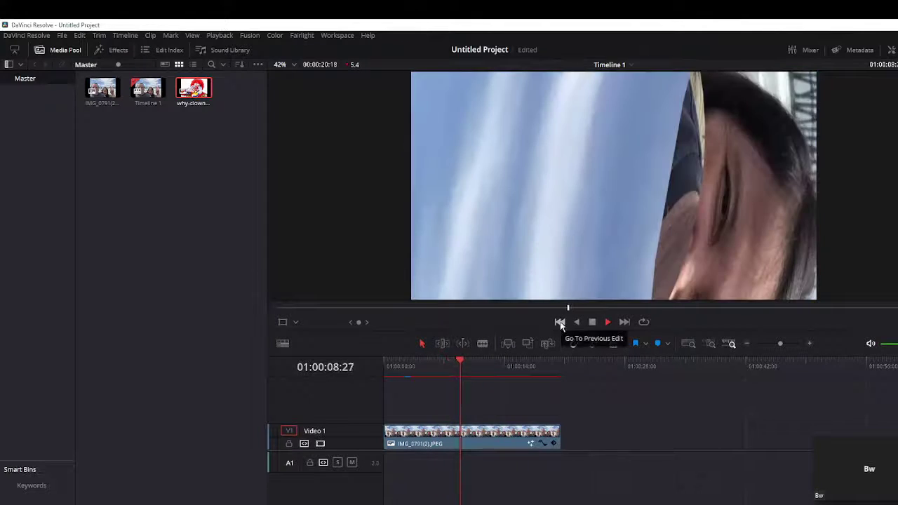
{"action": "left_click", "coordinate": [560, 322]}
{"action": "left_click", "coordinate": [591, 322]}
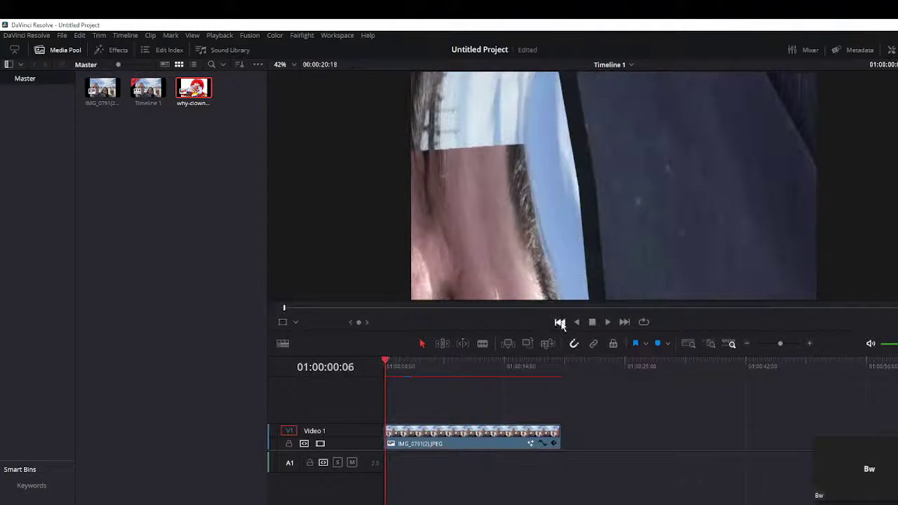
{"action": "left_click", "coordinate": [560, 322]}
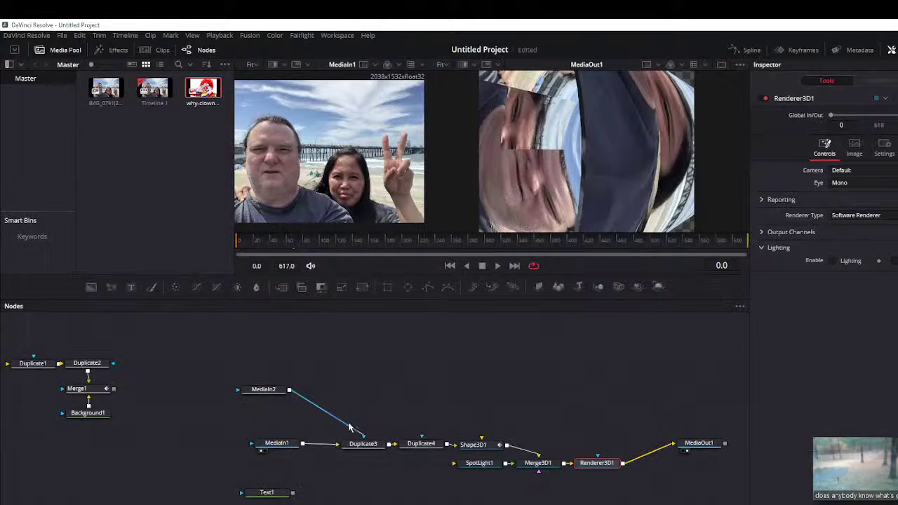
Step: Unplug MediaIn2, add a Merge node via the 'mer' search, and feed Merge2 into Duplicate3
{"action": "left_click_drag", "start_coordinate": [348, 426], "coordinate": [345, 429]}
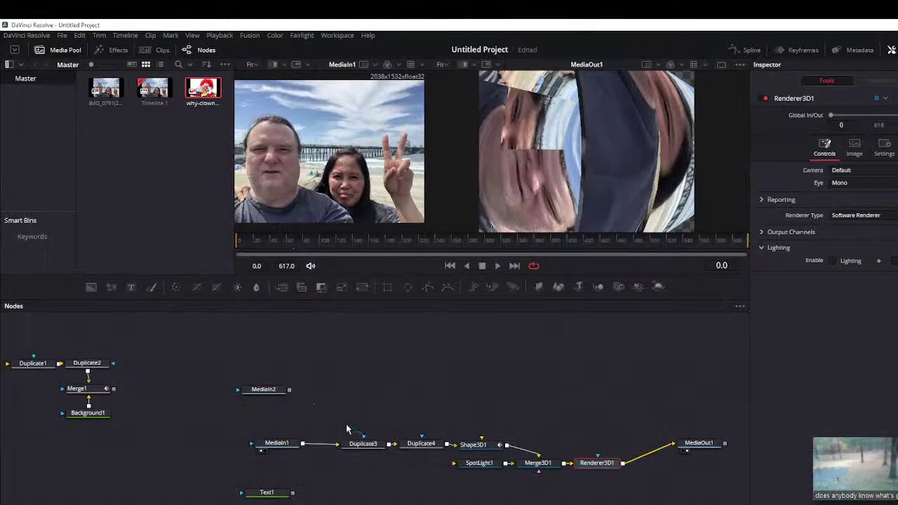
{"action": "left_click", "coordinate": [273, 394]}
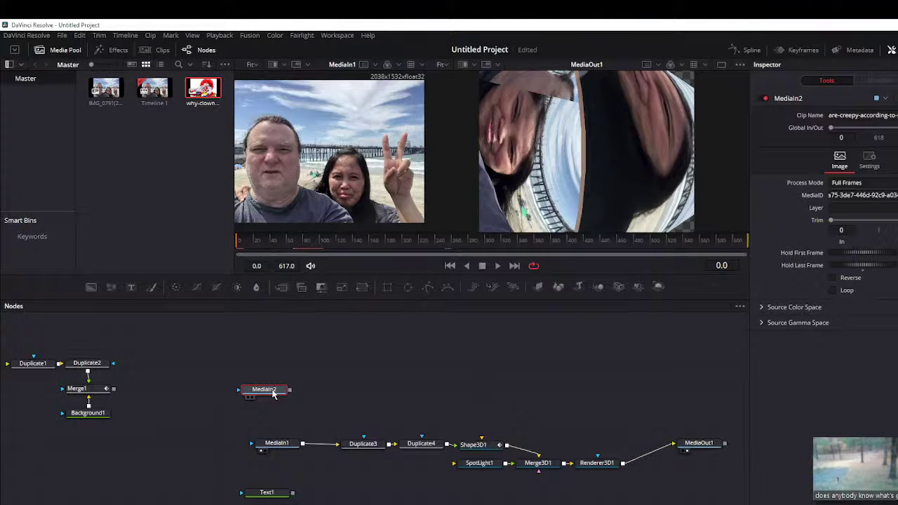
{"action": "key", "text": "shift+space"}
{"action": "key", "text": "BackSpace"}
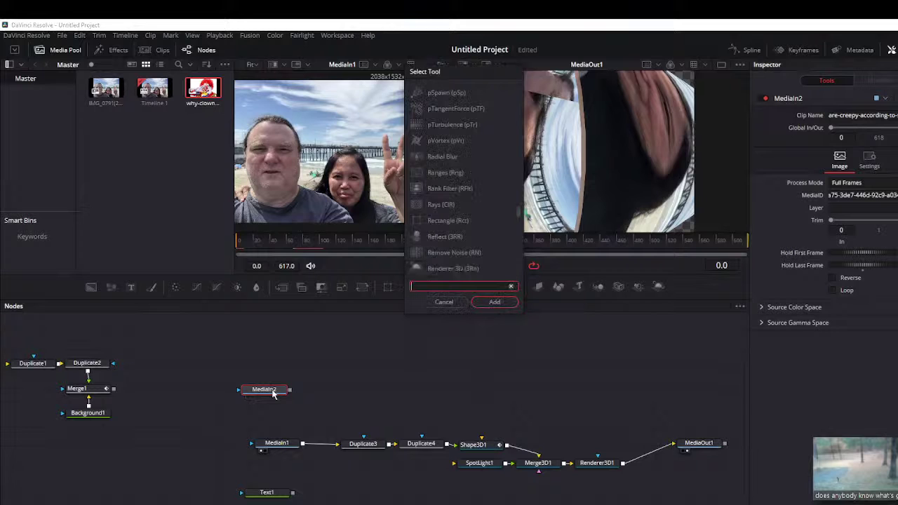
{"action": "type", "text": "m"}
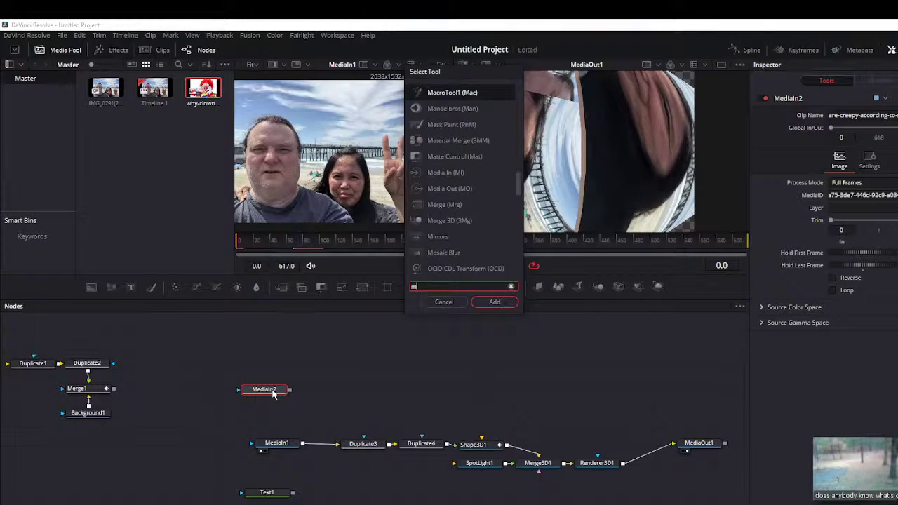
{"action": "type", "text": "er"}
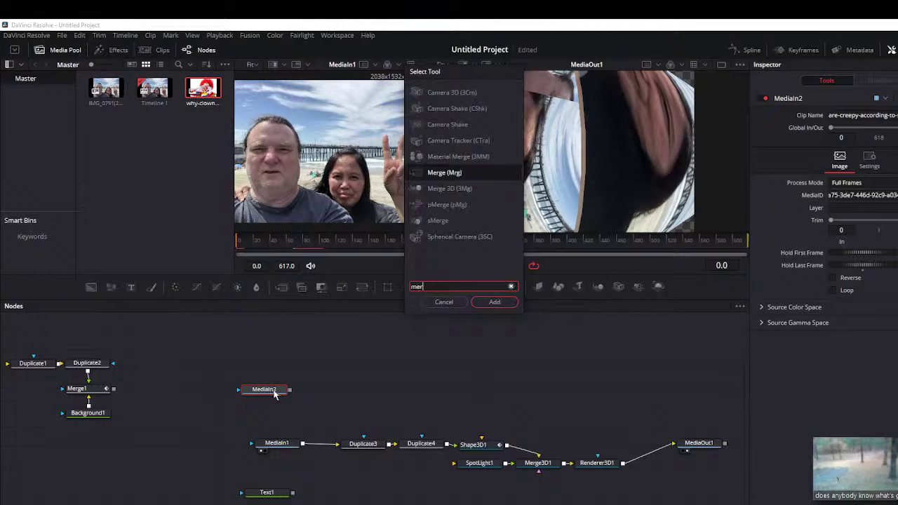
{"action": "left_click", "coordinate": [494, 302]}
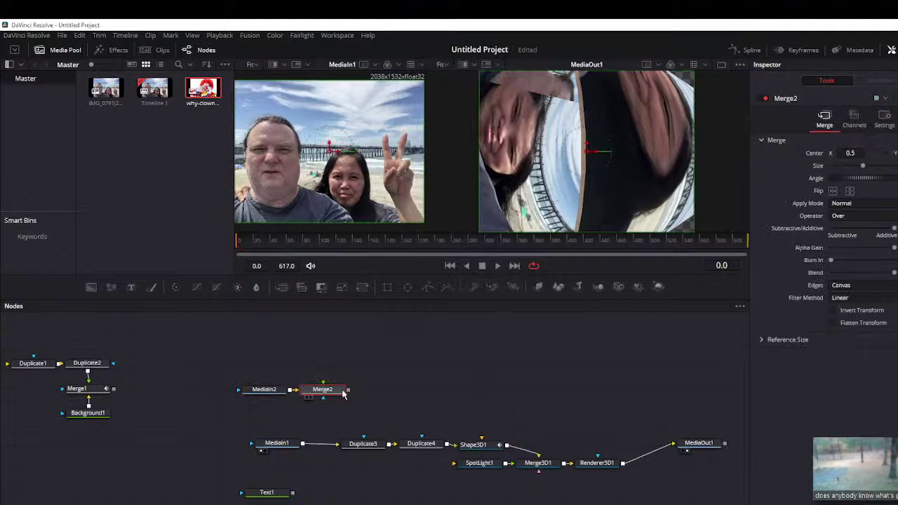
{"action": "left_click_drag", "start_coordinate": [348, 389], "coordinate": [361, 445]}
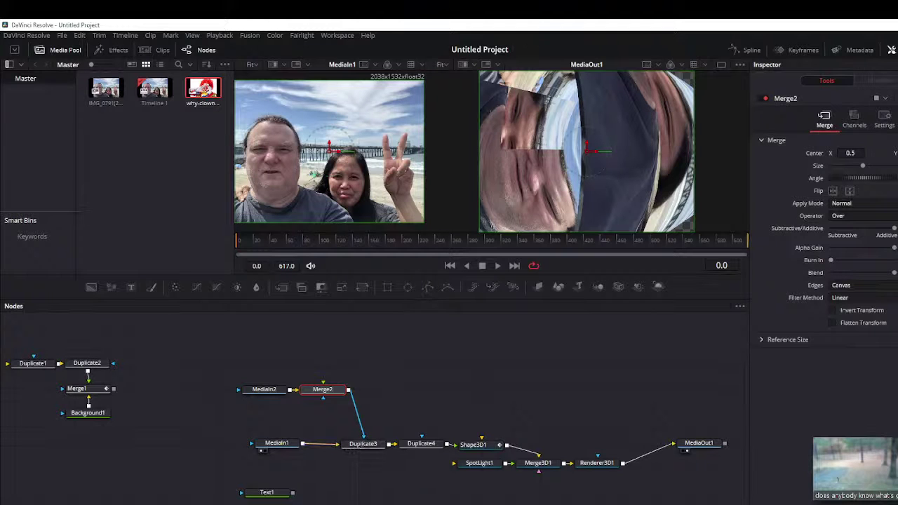
Step: Preview the Merge2 composite on the Edit page timeline
{"action": "key", "text": "shift+4"}
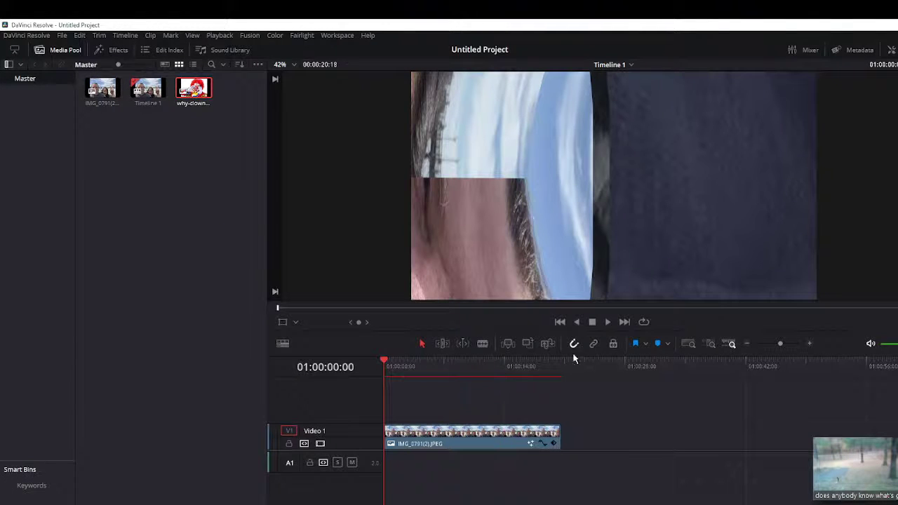
{"action": "left_click", "coordinate": [607, 322]}
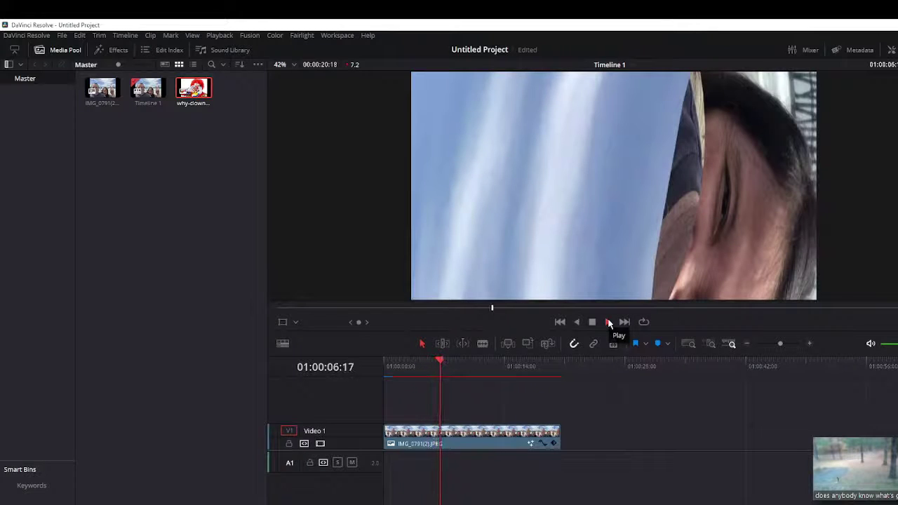
{"action": "left_click", "coordinate": [594, 321]}
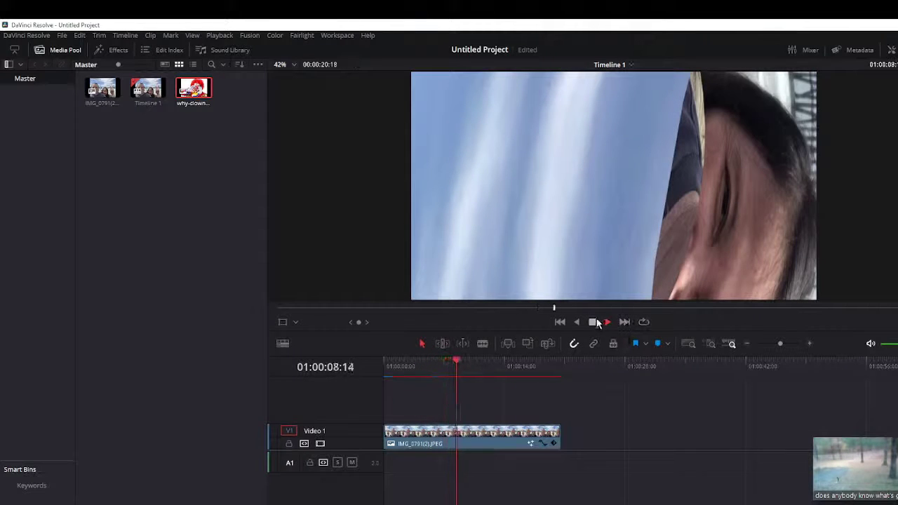
{"action": "key", "text": "shift+5"}
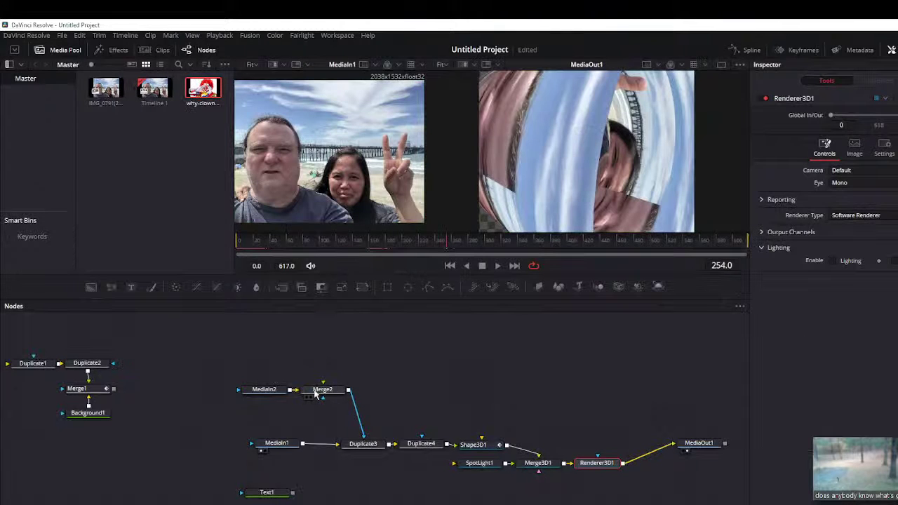
Step: View MediaIn2 in the left viewer and reroute Merge2's output from Duplicate3 to MediaIn1
{"action": "left_click", "coordinate": [270, 392]}
{"action": "key", "text": "1"}
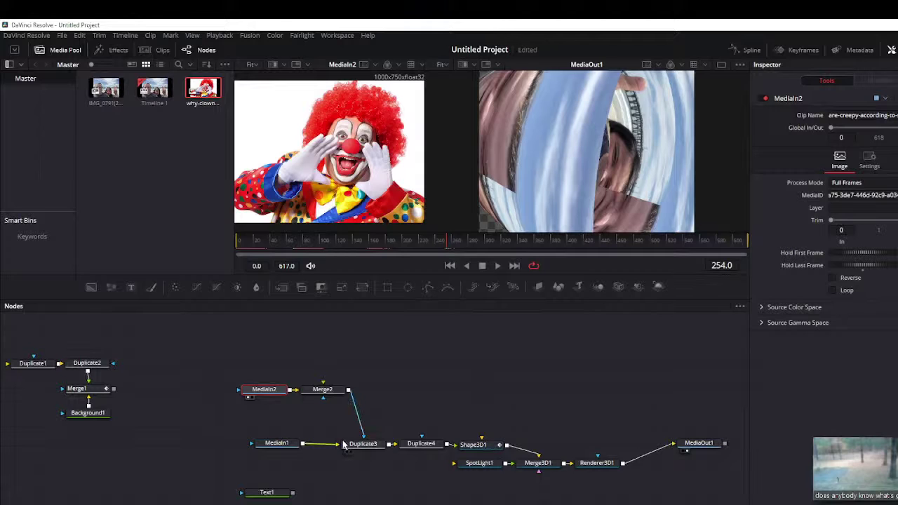
{"action": "left_click_drag", "start_coordinate": [361, 426], "coordinate": [366, 421]}
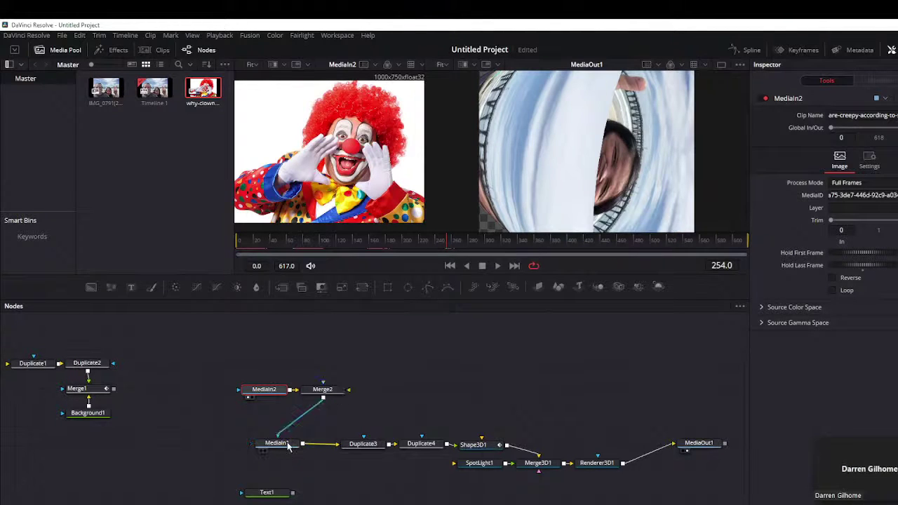
{"action": "left_click_drag", "start_coordinate": [366, 421], "coordinate": [287, 445]}
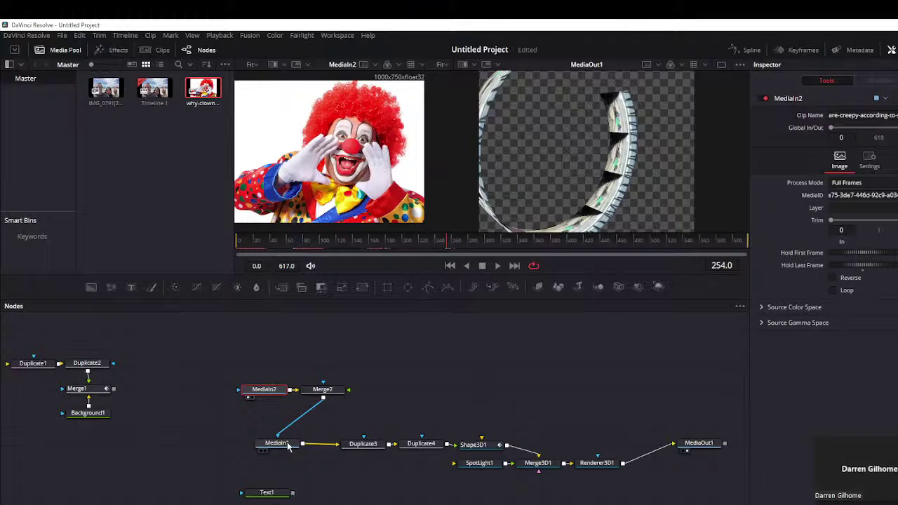
Step: Preview the timeline from the start, then delete the MediaIn2 and Merge2 nodes
{"action": "key", "text": "shift+4"}
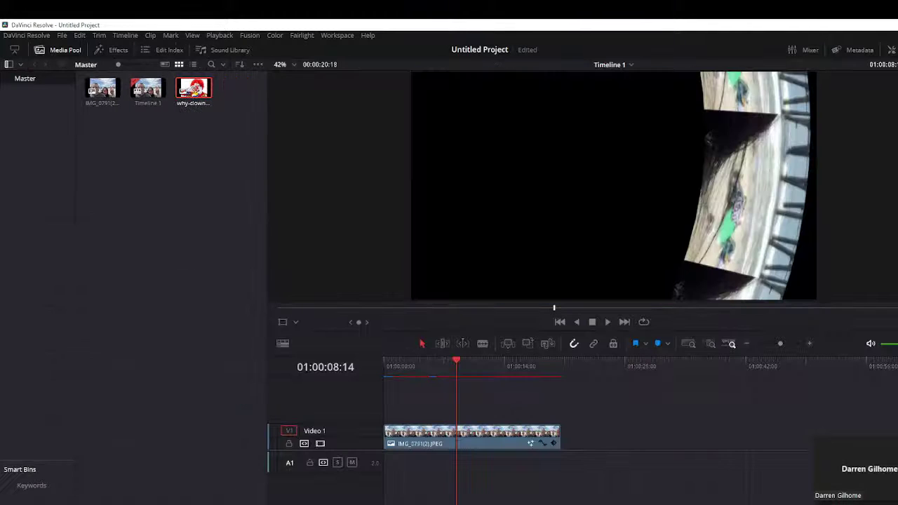
{"action": "left_click_drag", "start_coordinate": [461, 362], "coordinate": [384, 364]}
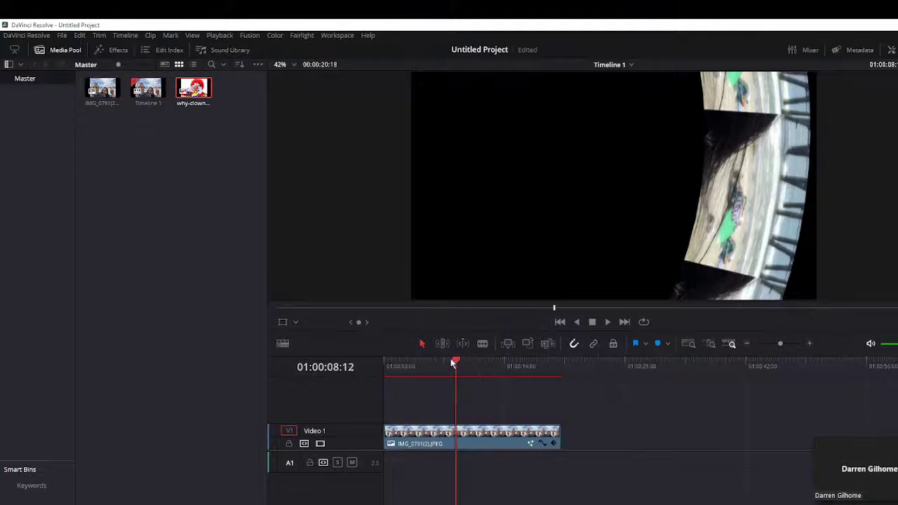
{"action": "left_click", "coordinate": [608, 321]}
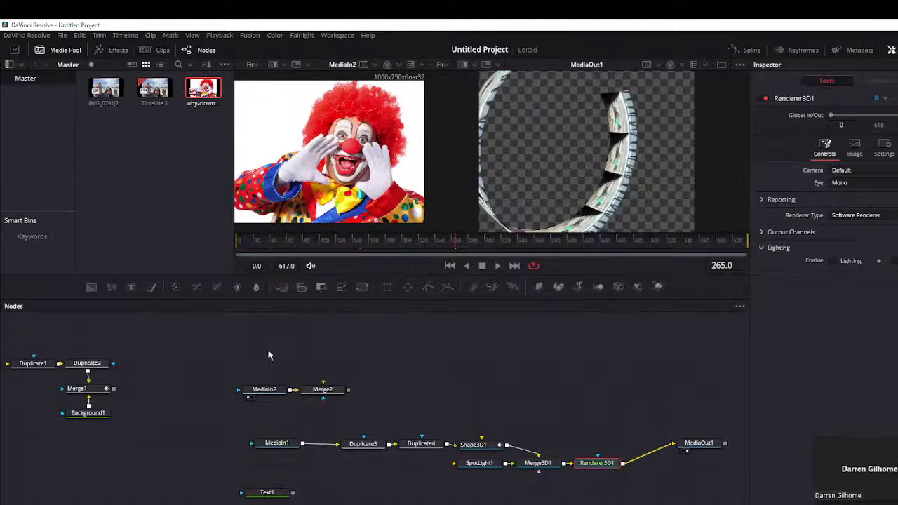
{"action": "left_click_drag", "start_coordinate": [268, 351], "coordinate": [351, 398]}
{"action": "key", "text": "Delete"}
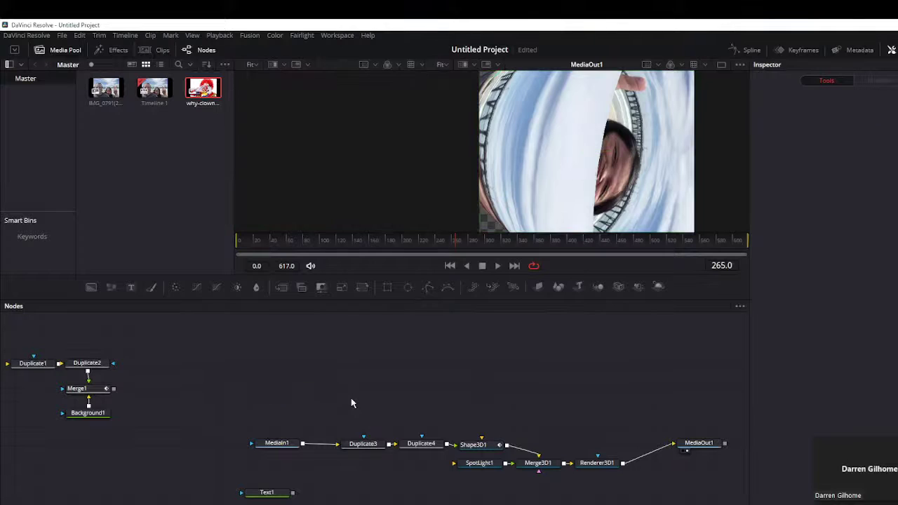